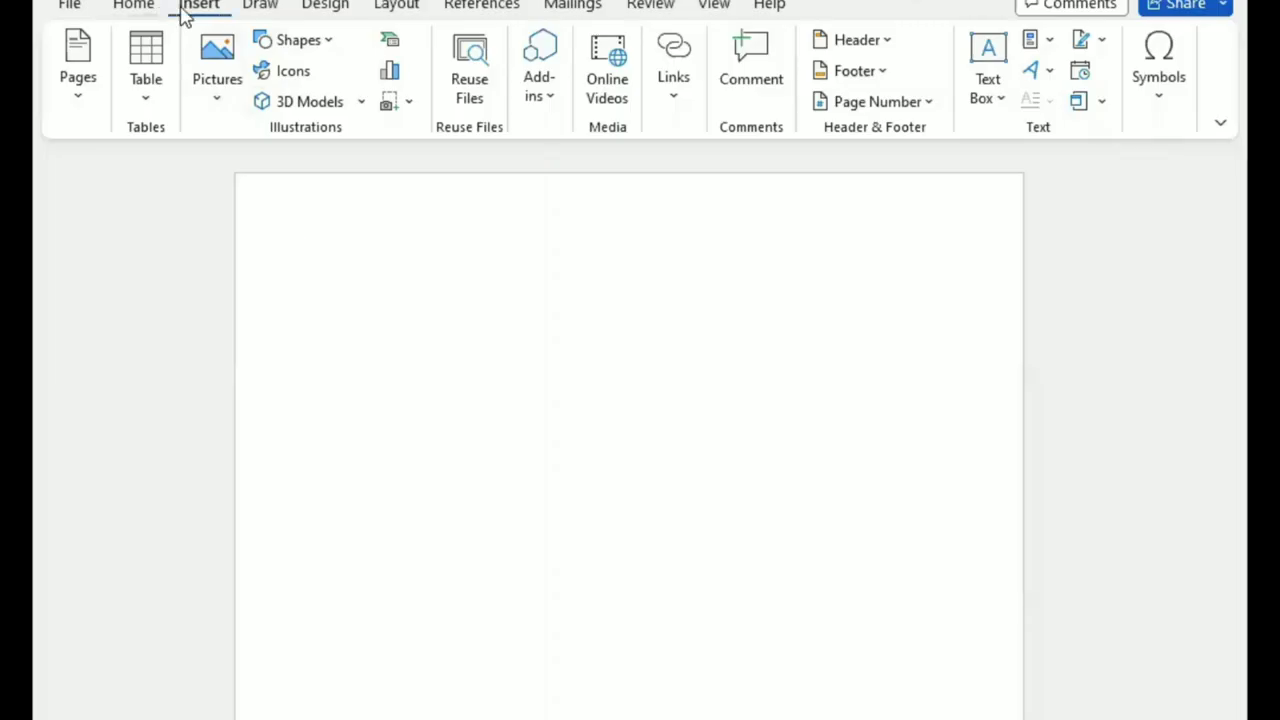
# Draw an outline-free rectangle across the top of the page, aligned to the left edge.
pyautogui.click(297, 42)
pyautogui.click(262, 264)
pyautogui.moveTo(237, 174); pyautogui.dragTo(1020, 578)
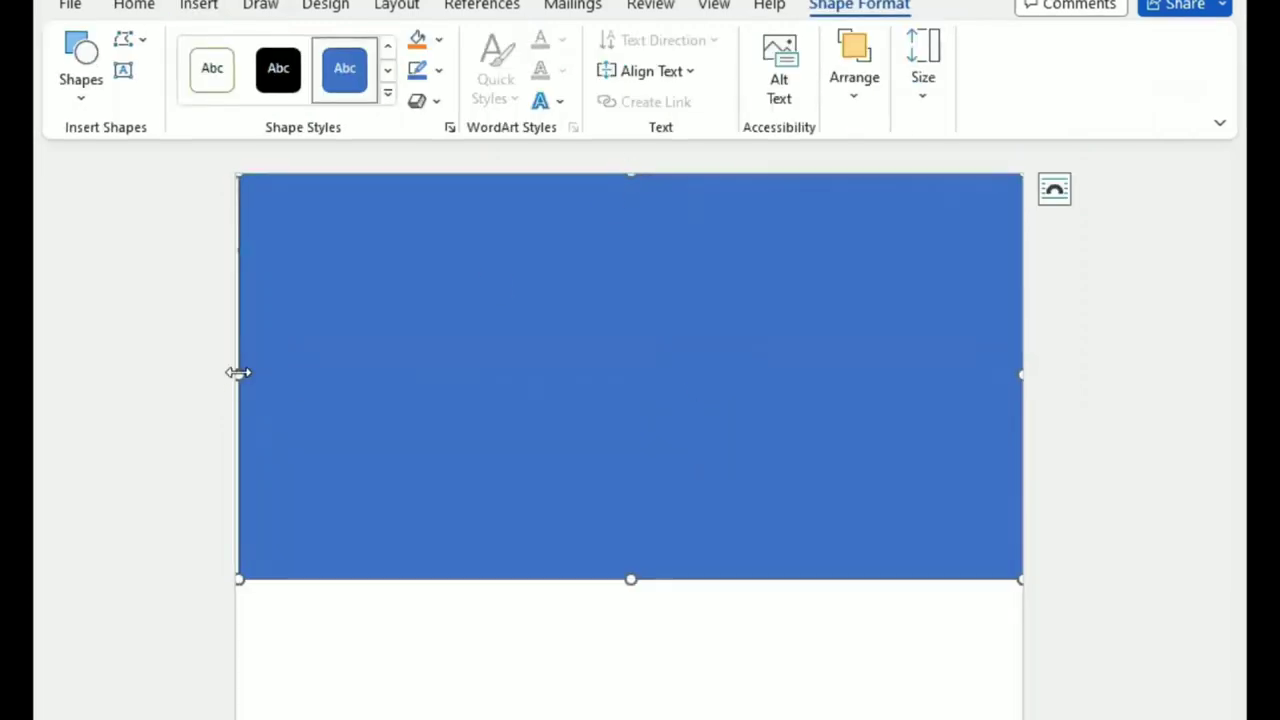
pyautogui.moveTo(239, 375); pyautogui.dragTo(236, 376)
pyautogui.moveTo(617, 578); pyautogui.dragTo(625, 545)
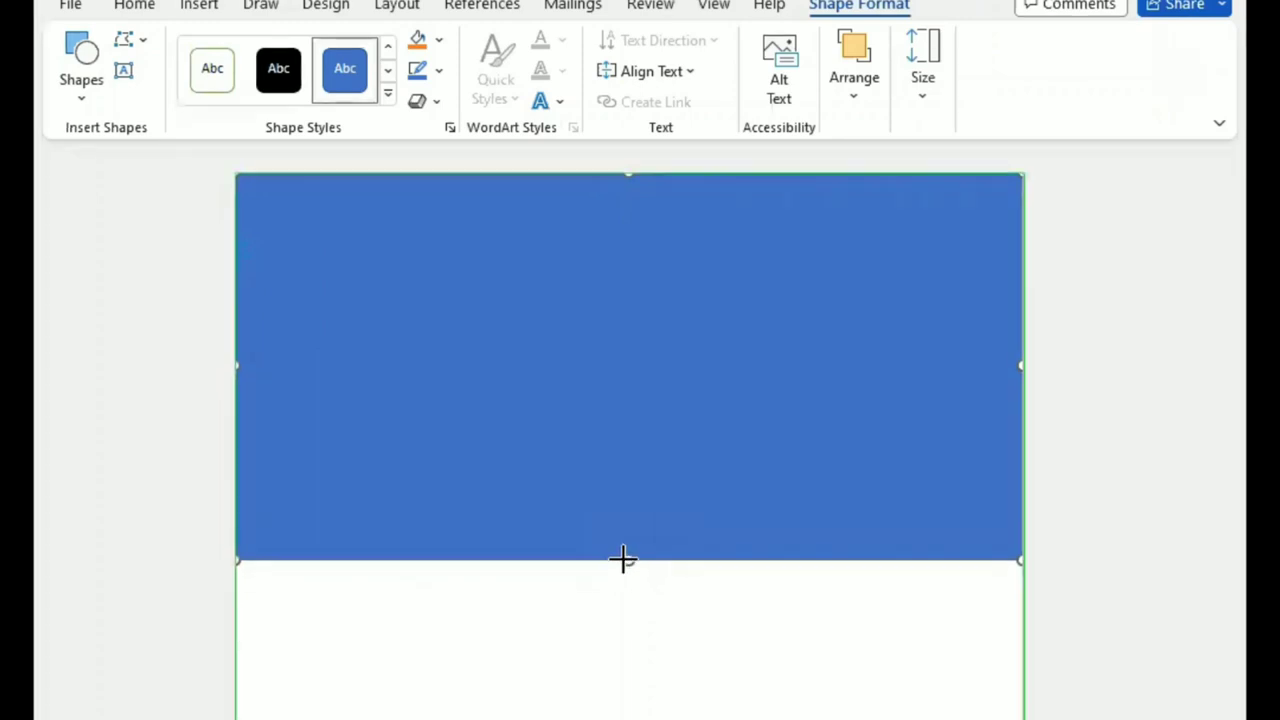
pyautogui.click(438, 70)
pyautogui.click(440, 335)
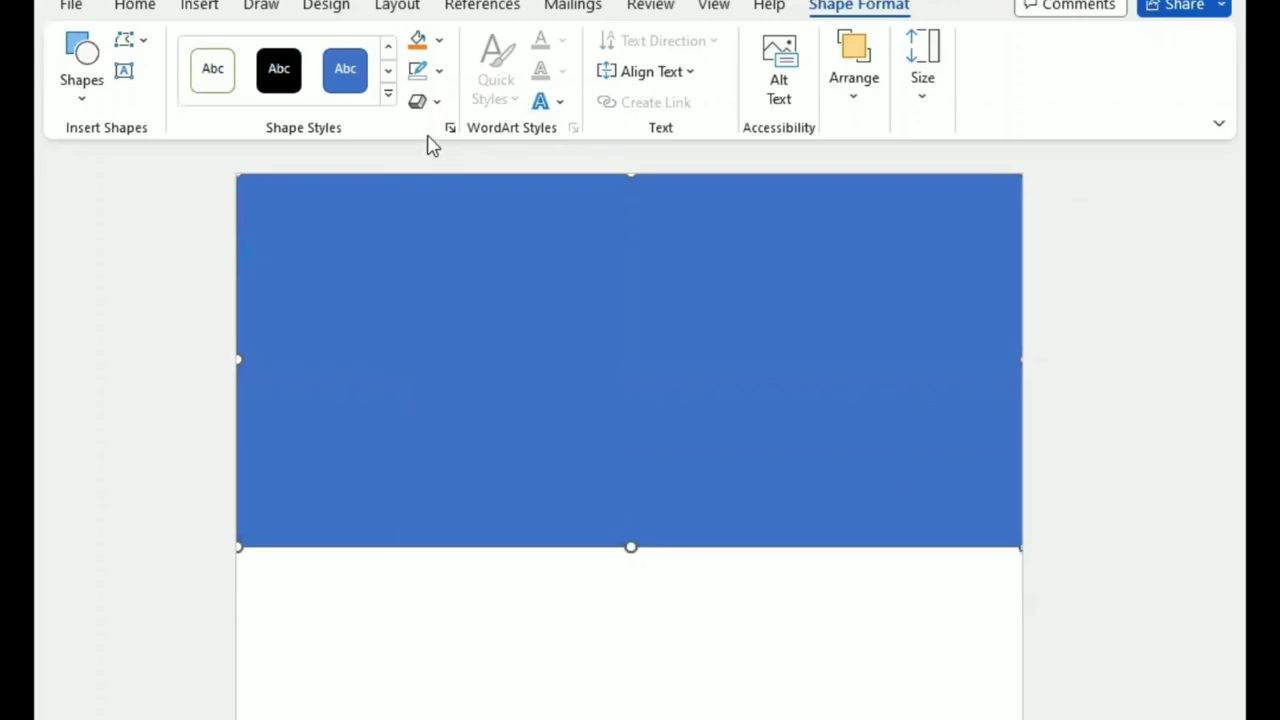
# Duplicate the rectangle below and resize it so the two rectangles meet edge to edge.
pyautogui.moveTo(517, 289); pyautogui.dragTo(608, 497)
pyautogui.moveTo(629, 354)
pyautogui.mouseDown()
pyautogui.moveTo(616, 583)
pyautogui.moveTo(609, 550)
pyautogui.moveTo(629, 527)
pyautogui.mouseUp()
pyautogui.click(599, 497)
pyautogui.click(597, 573)
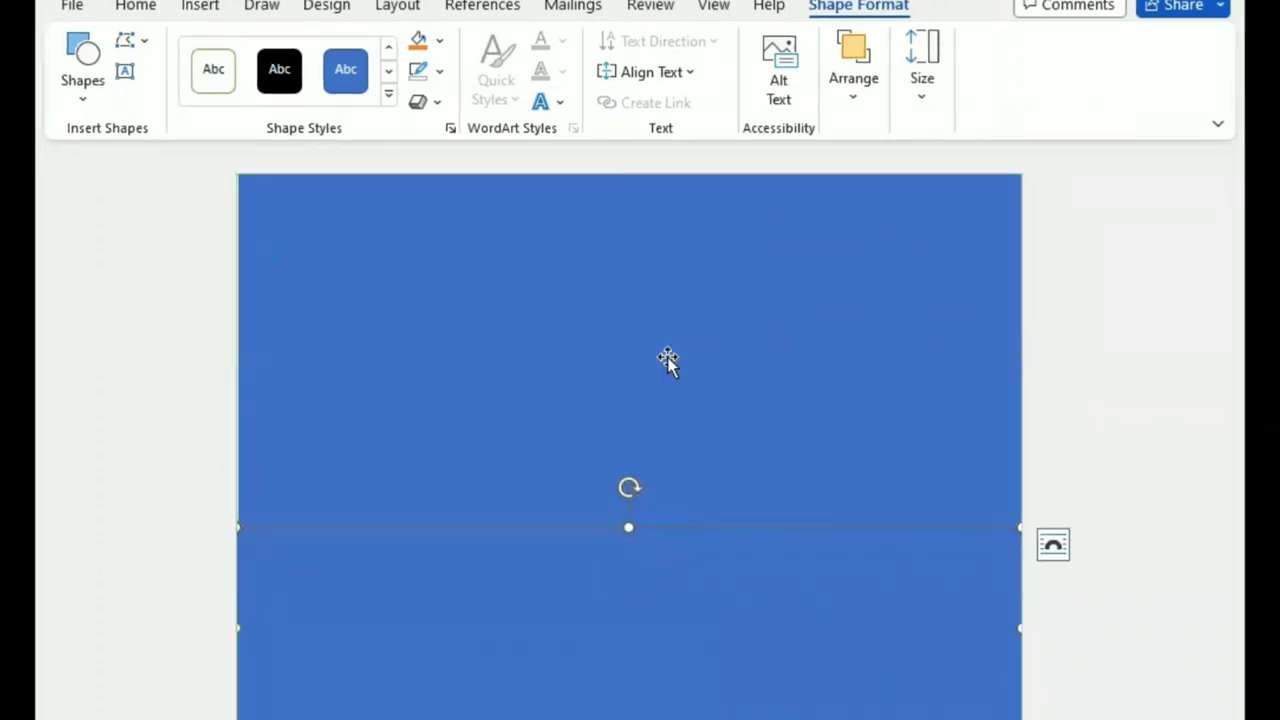
# Fill the lower rectangle white and give the upper rectangle a dark radial gradient.
pyautogui.click(439, 41)
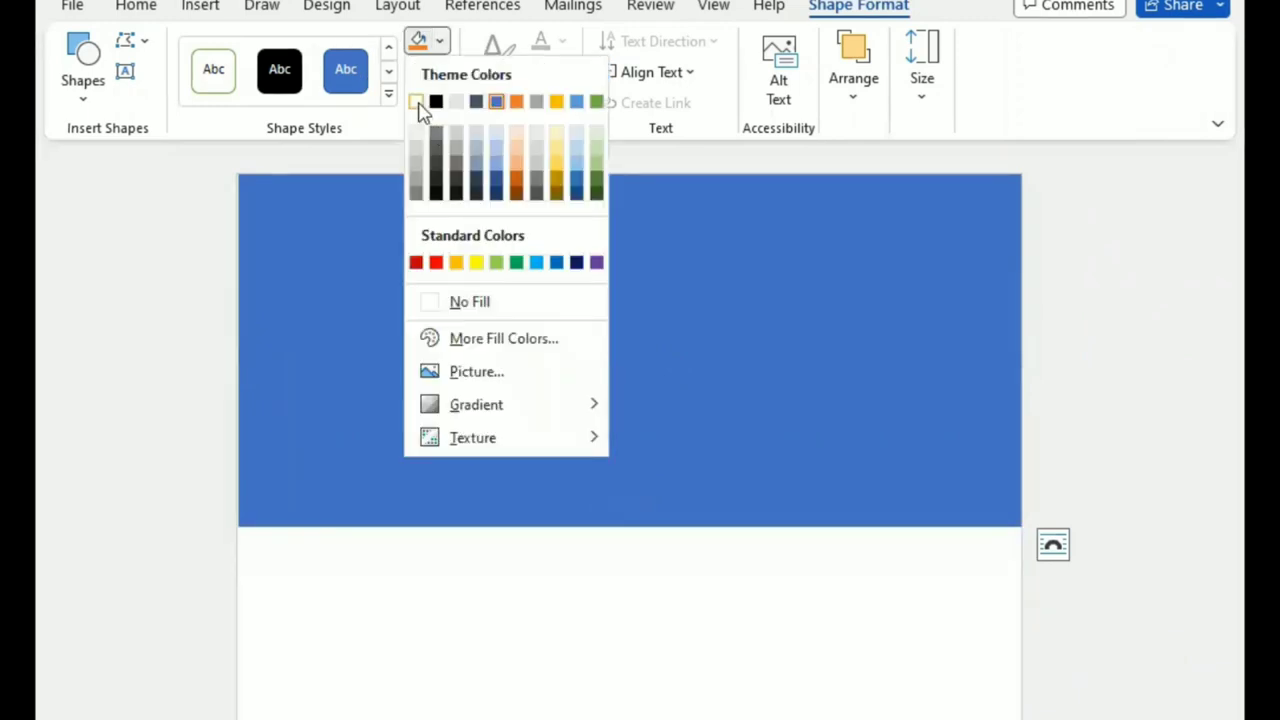
pyautogui.click(427, 101)
pyautogui.click(271, 410)
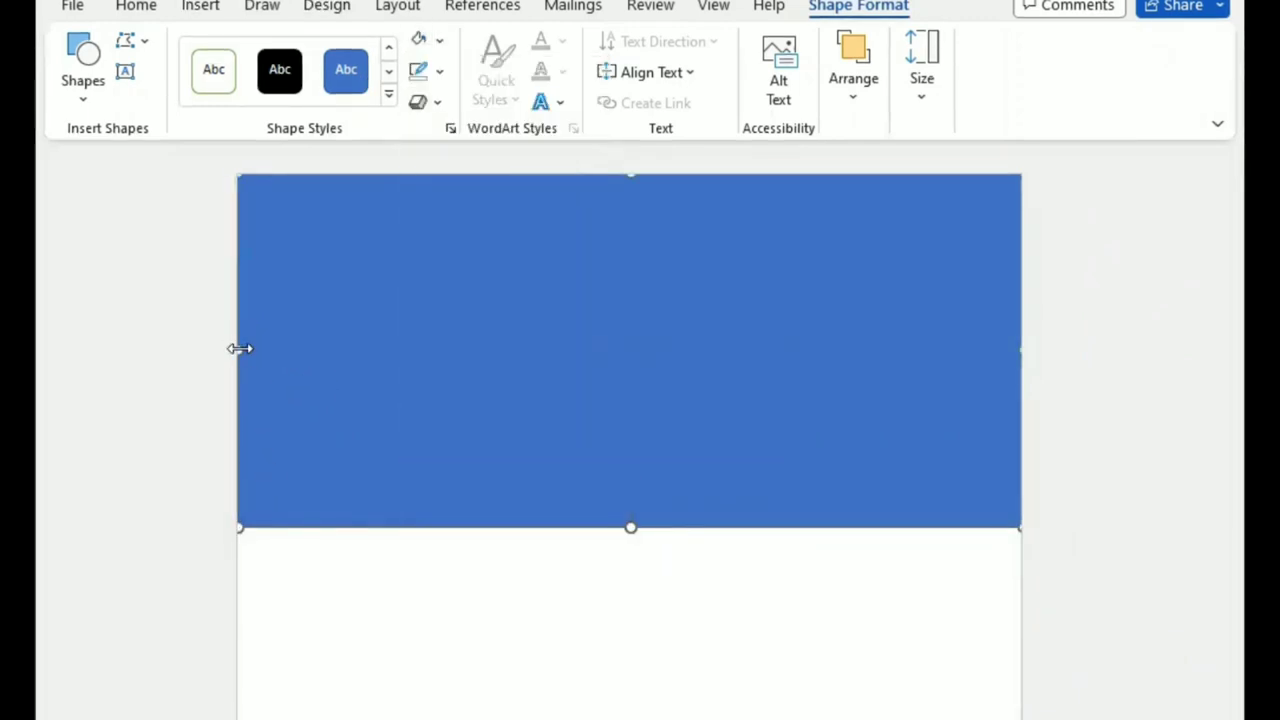
pyautogui.click(439, 41)
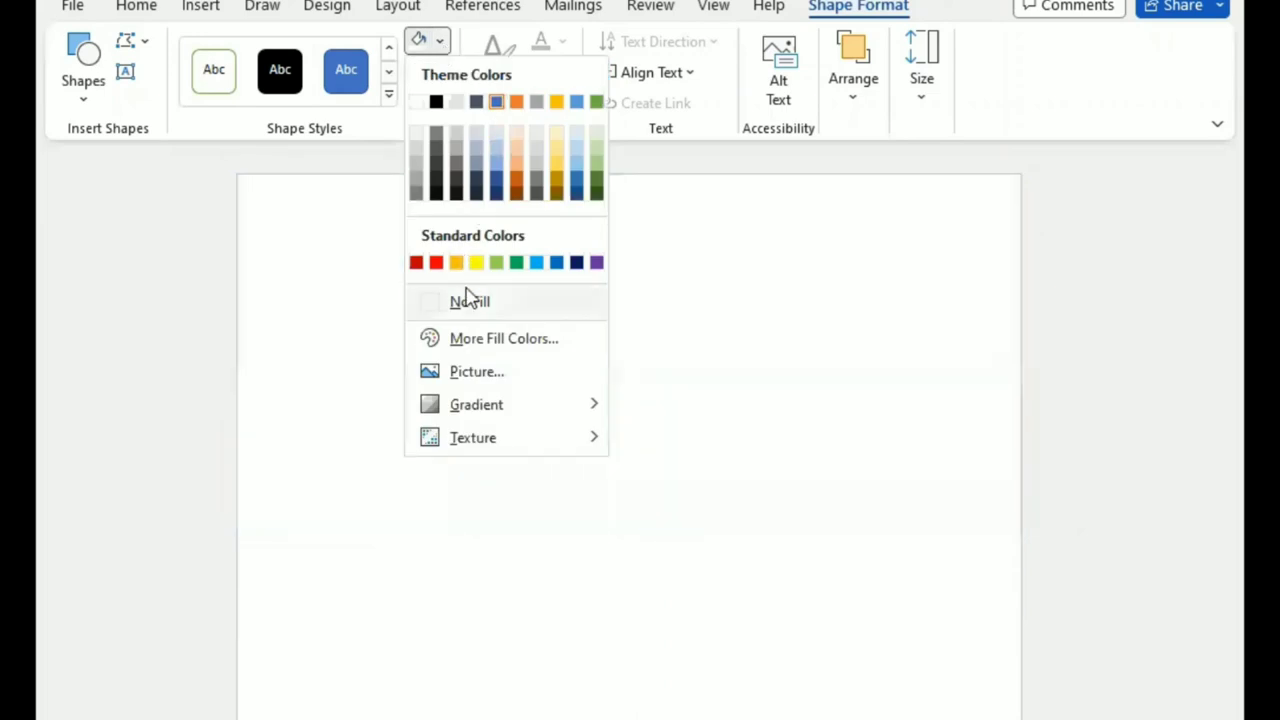
pyautogui.moveTo(546, 409)
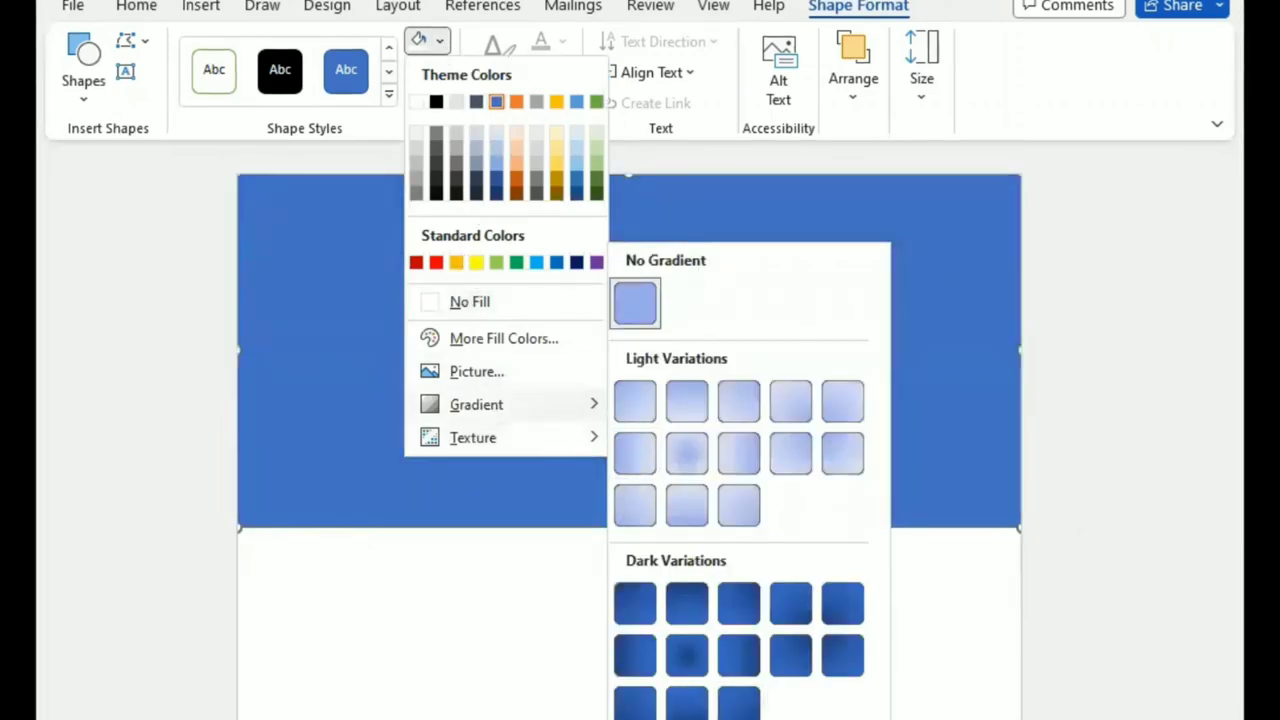
pyautogui.click(694, 650)
# In the full gradient settings, move the dark gradient stop to 55%.
pyautogui.click(439, 41)
pyautogui.moveTo(520, 410)
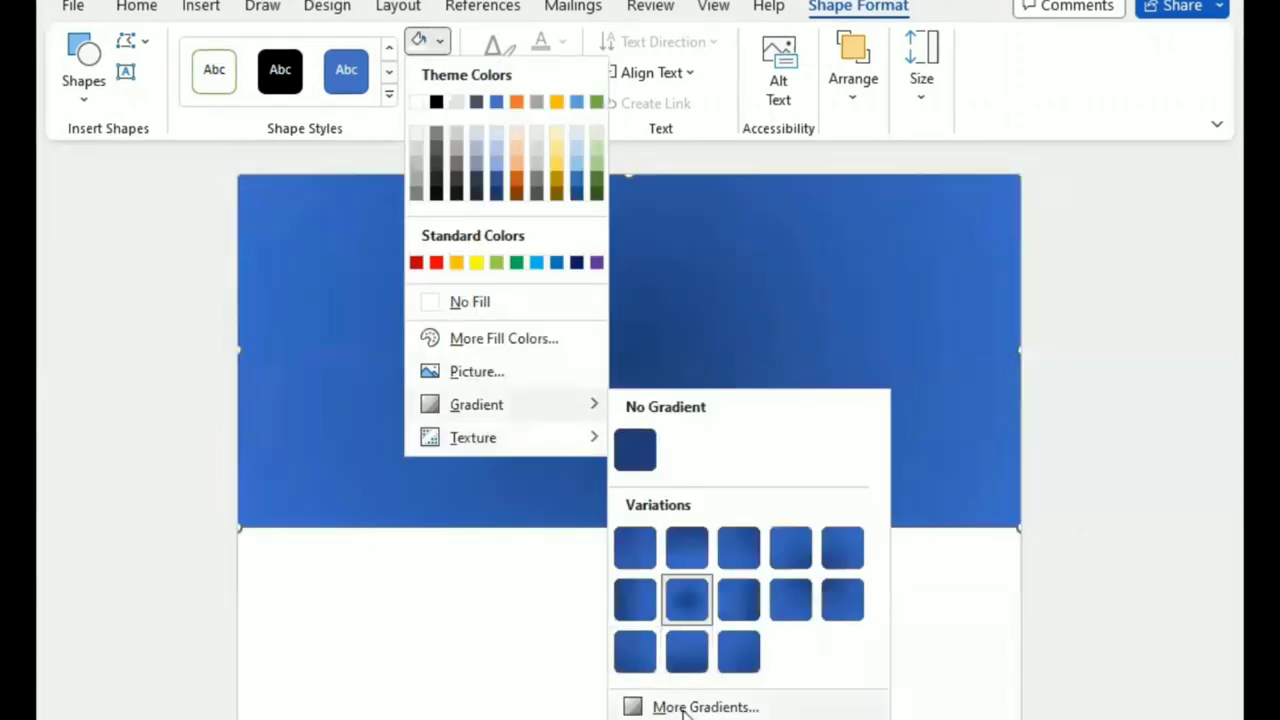
pyautogui.click(685, 707)
pyautogui.click(1046, 624)
pyautogui.moveTo(984, 624)
pyautogui.mouseDown()
pyautogui.moveTo(1051, 624)
pyautogui.moveTo(979, 624)
pyautogui.mouseUp()
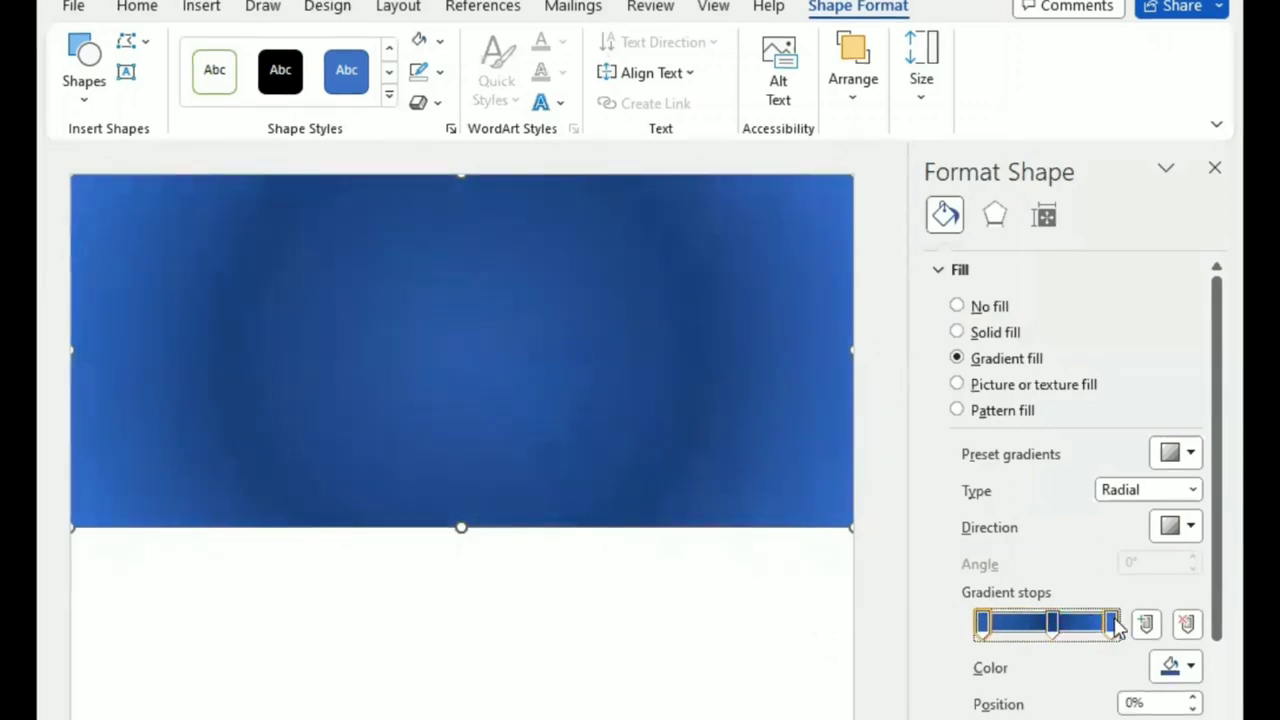
# Set the middle gradient stop to a custom reddish orange.
pyautogui.click(1051, 622)
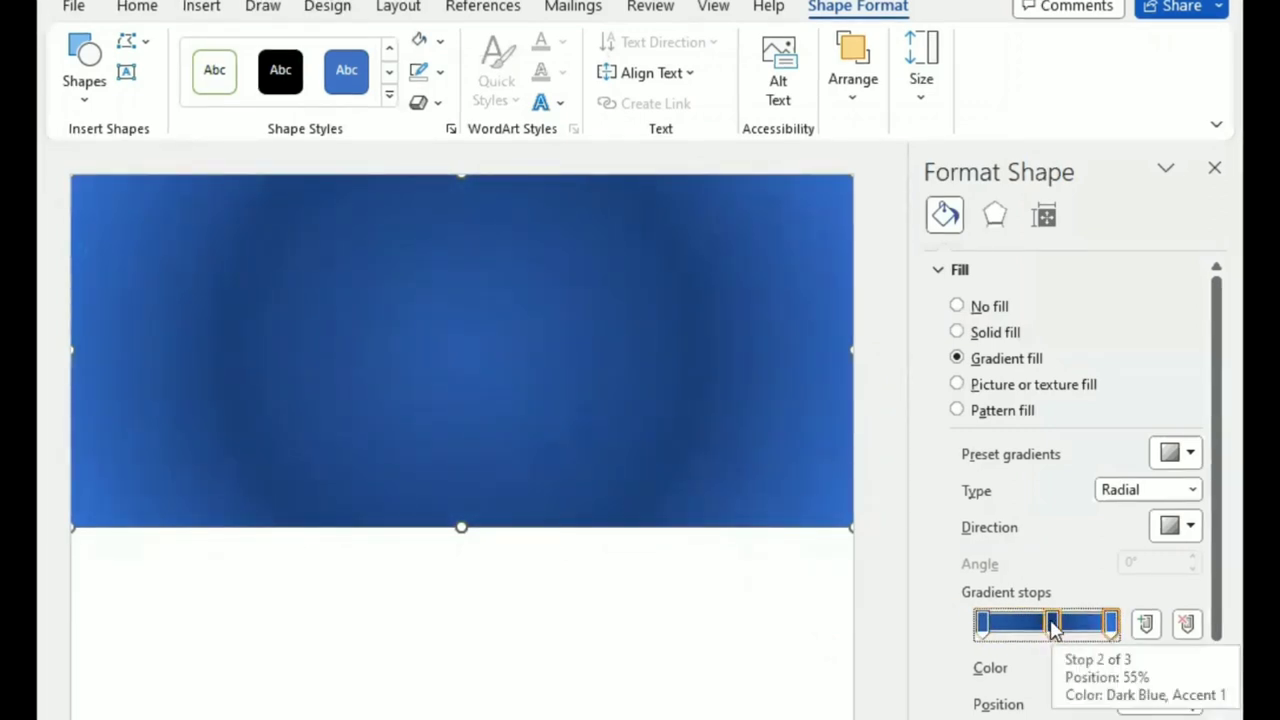
pyautogui.click(1192, 668)
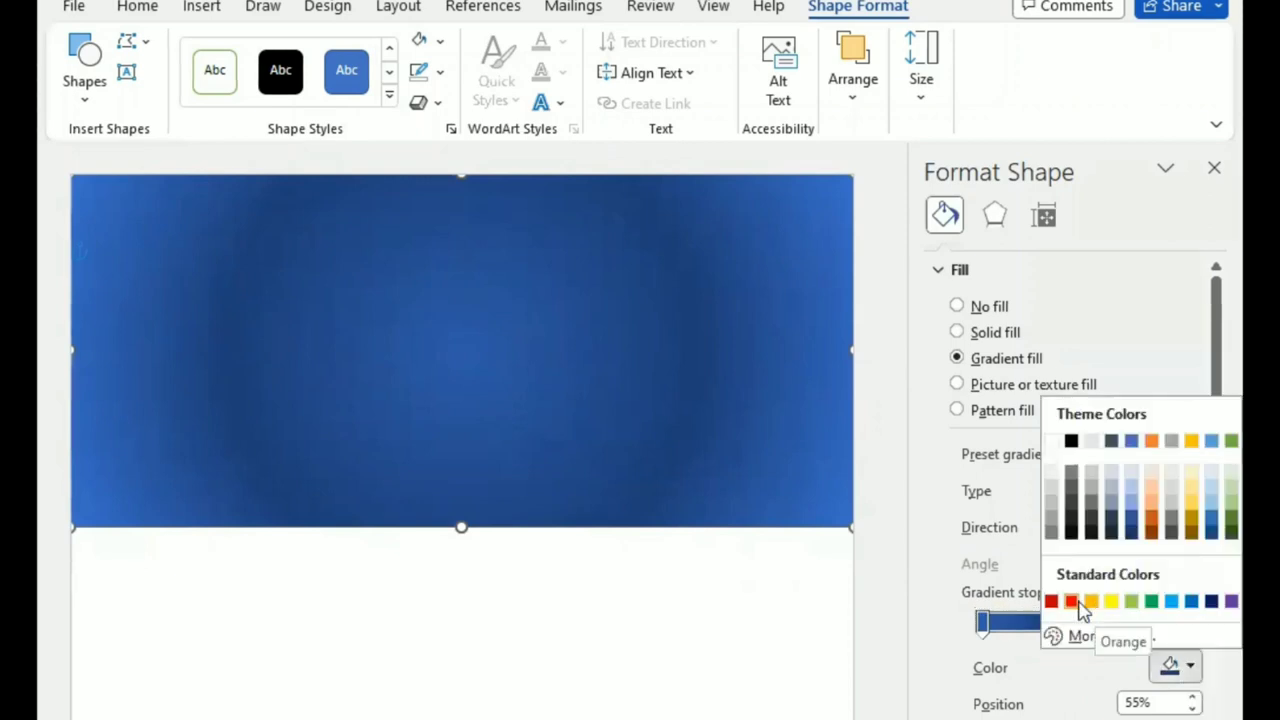
pyautogui.click(1108, 637)
pyautogui.moveTo(454, 265); pyautogui.dragTo(353, 215)
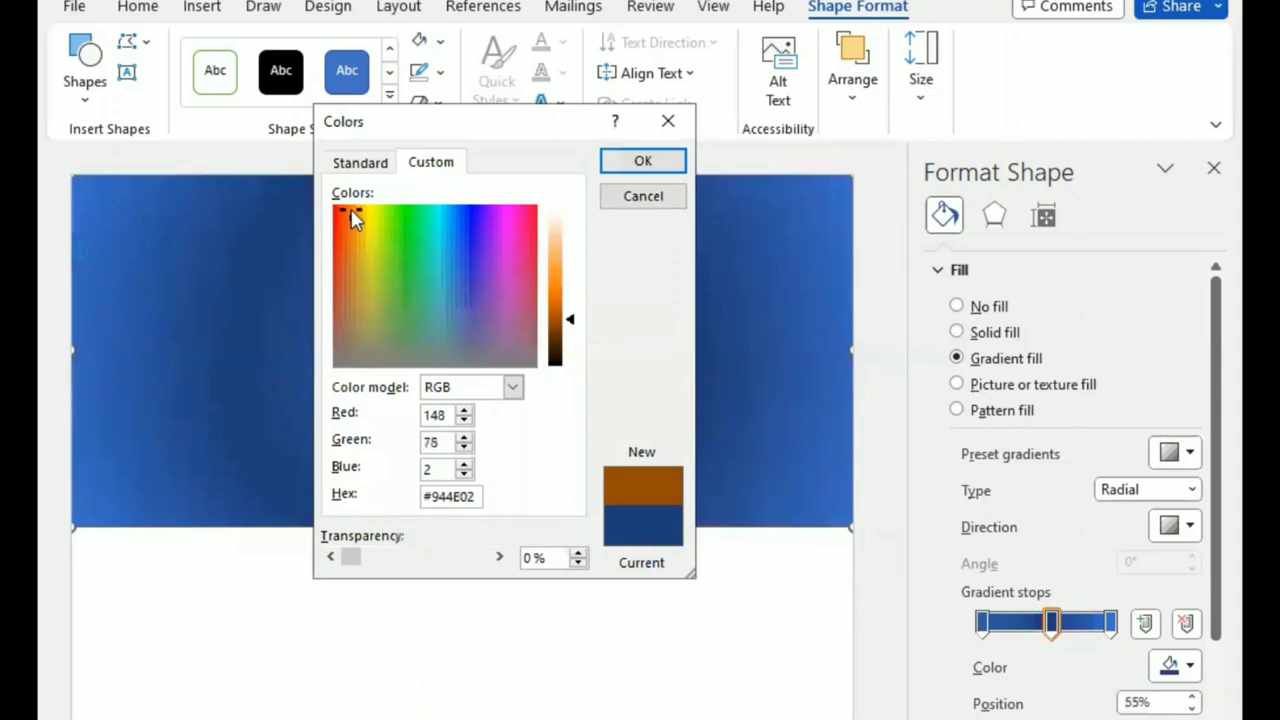
pyautogui.moveTo(567, 318); pyautogui.dragTo(567, 300)
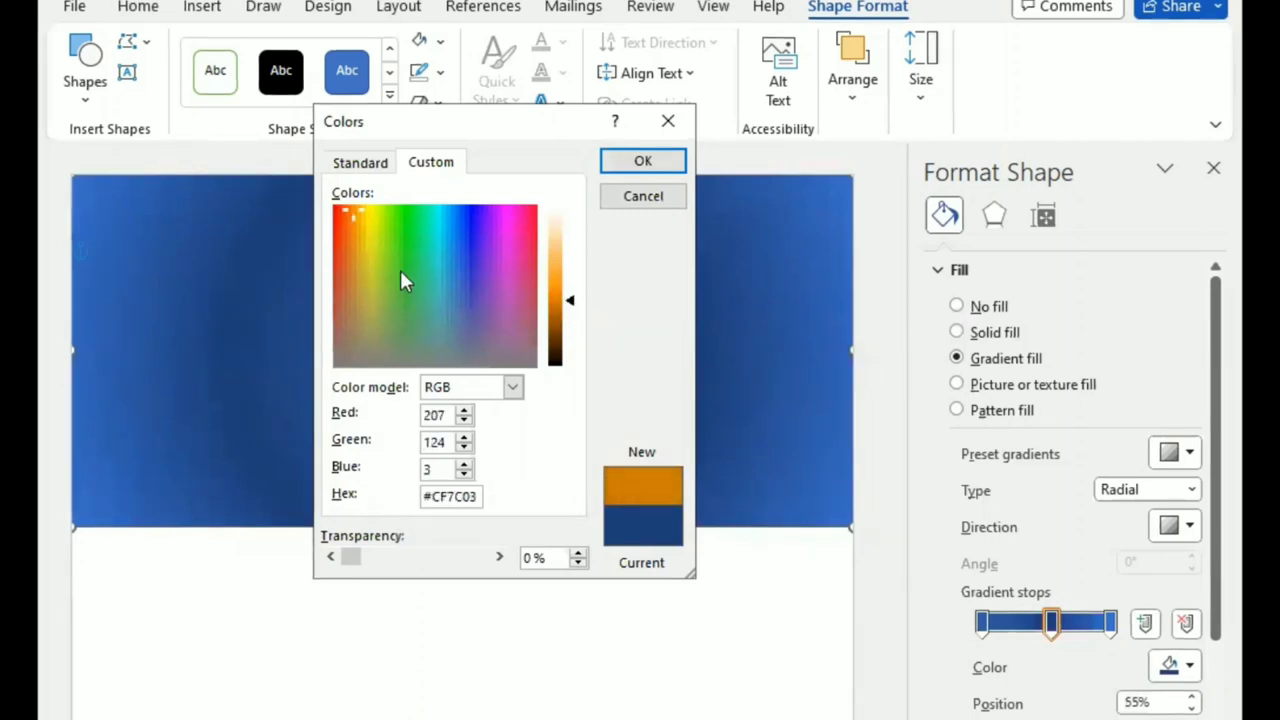
pyautogui.moveTo(360, 220); pyautogui.dragTo(351, 222)
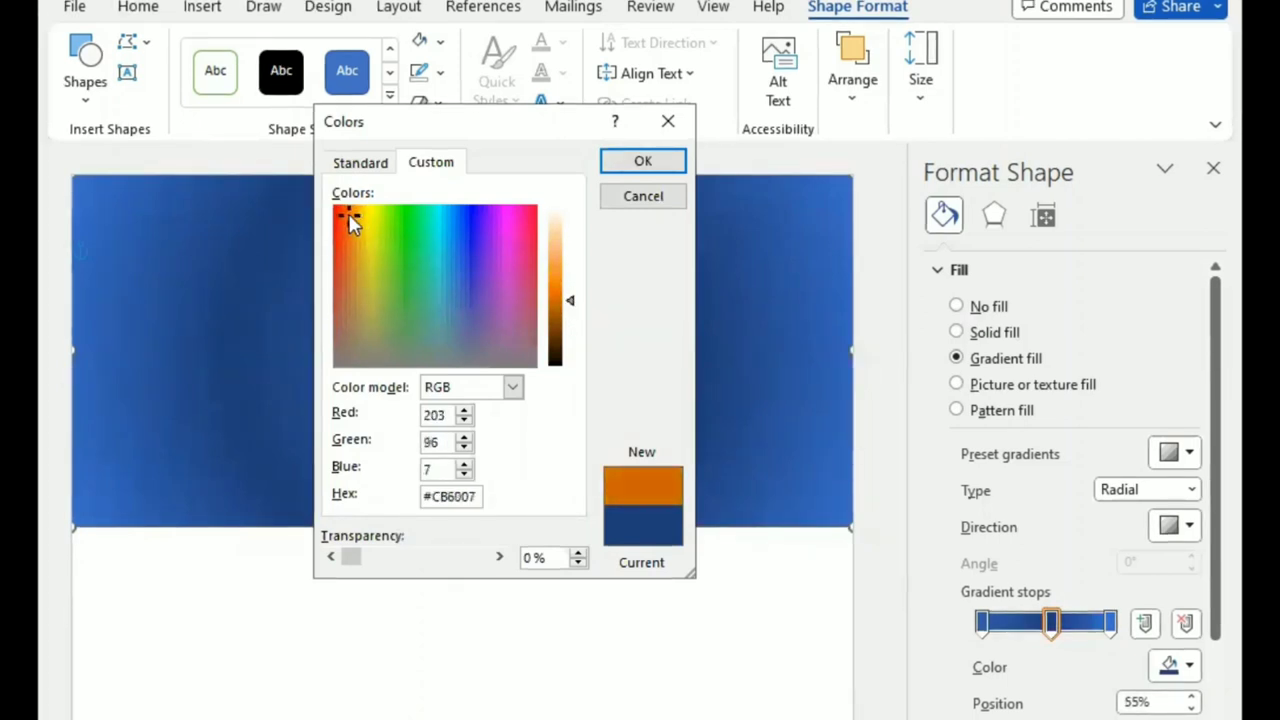
pyautogui.click(346, 214)
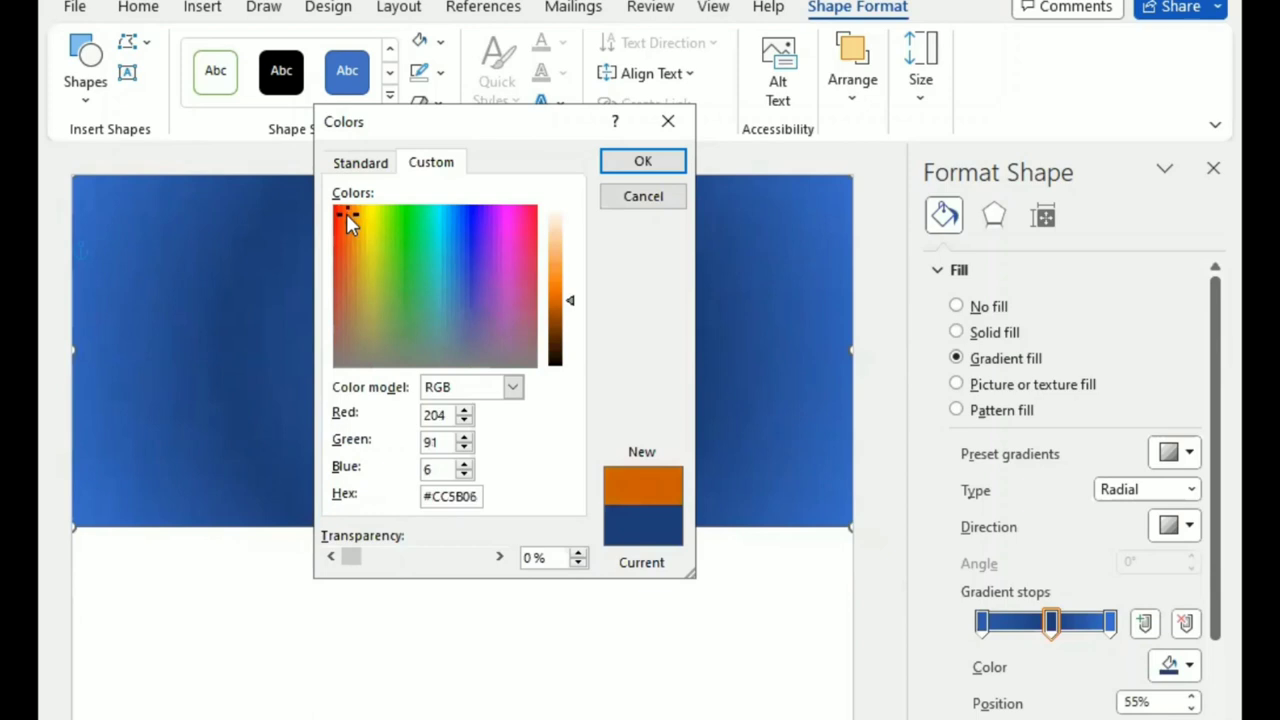
pyautogui.click(567, 299)
pyautogui.click(660, 162)
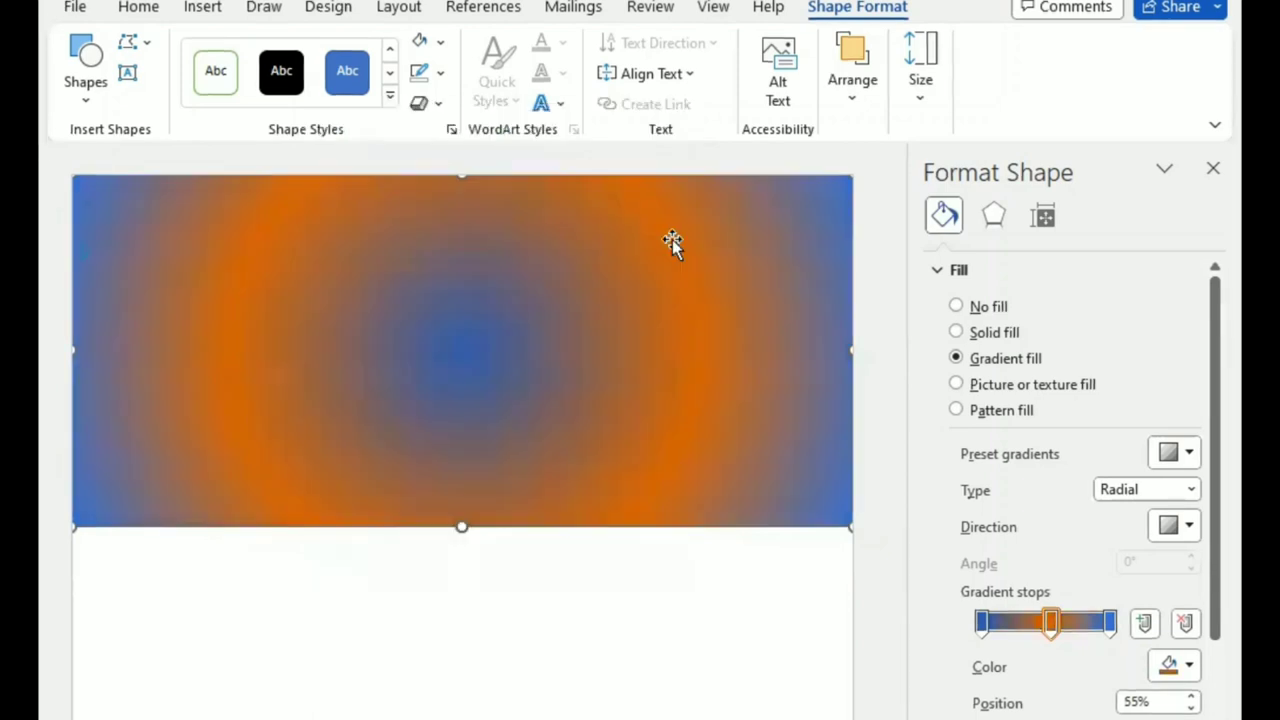
# Colour the left stop golden yellow and the right stop Orange, moving the right stop to 91%.
pyautogui.click(981, 622)
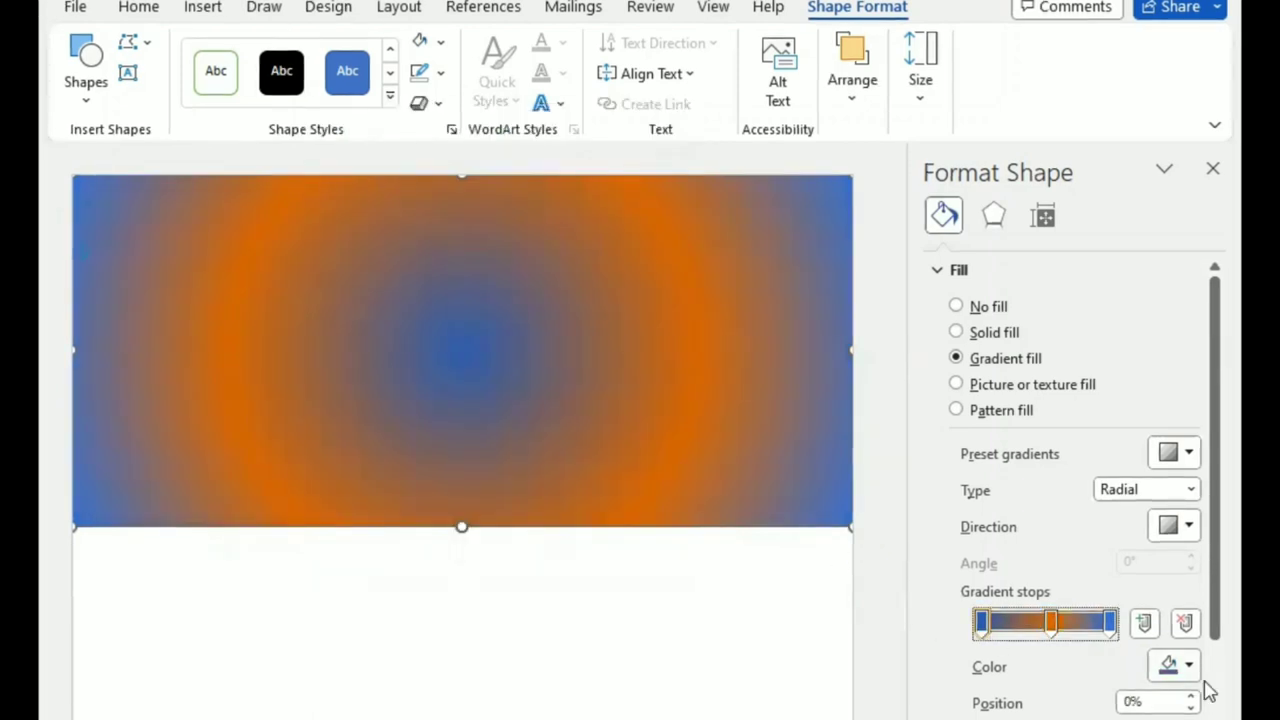
pyautogui.click(1189, 666)
pyautogui.click(1090, 533)
pyautogui.click(1108, 622)
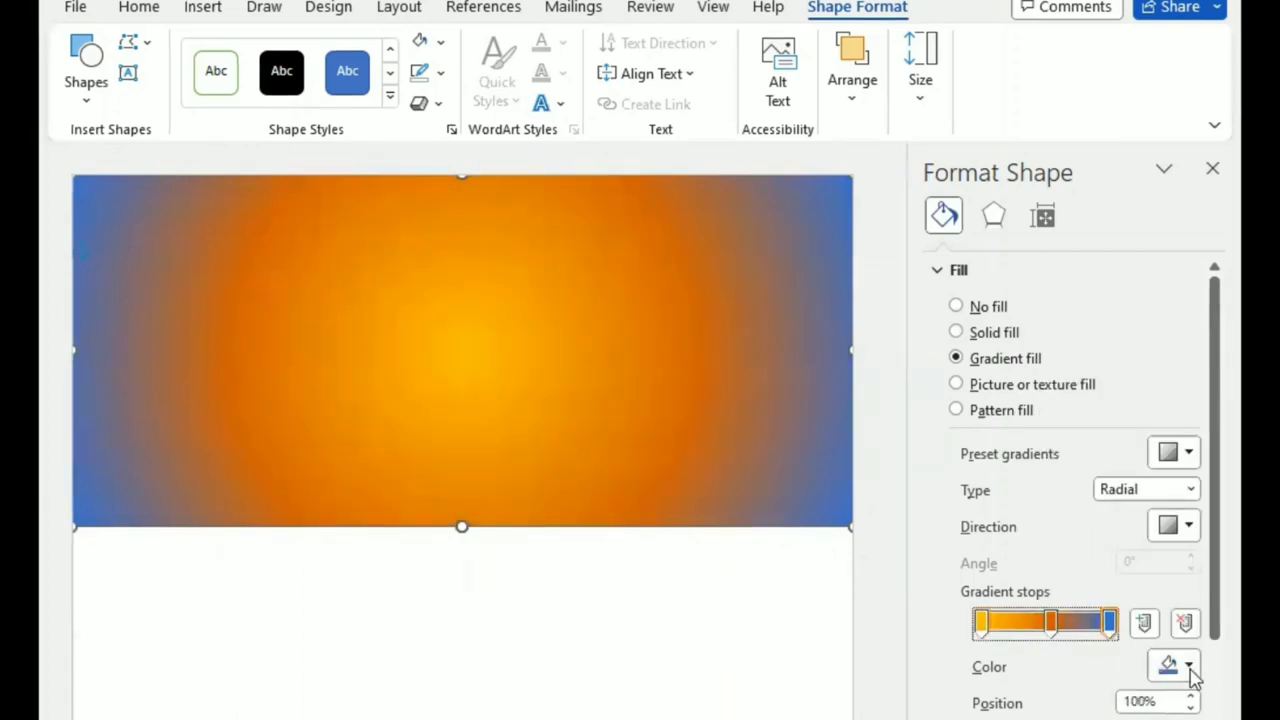
pyautogui.click(1189, 666)
pyautogui.click(1089, 533)
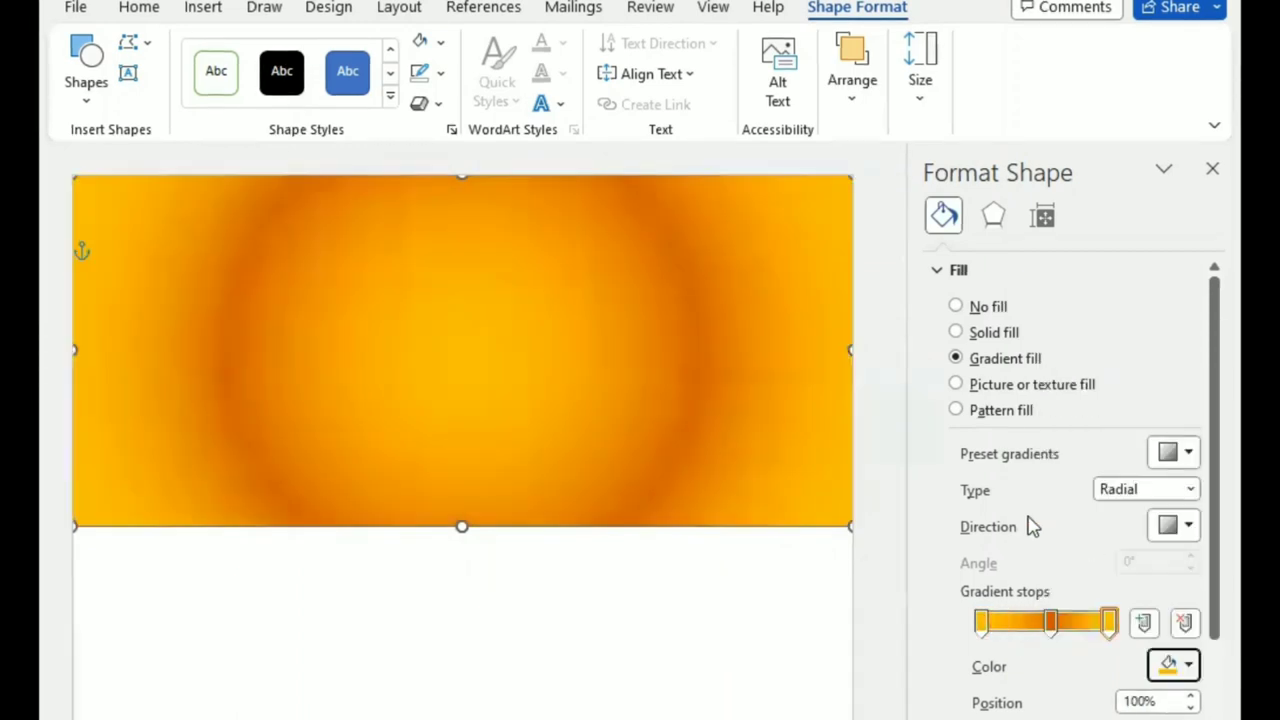
pyautogui.moveTo(981, 622); pyautogui.dragTo(989, 622)
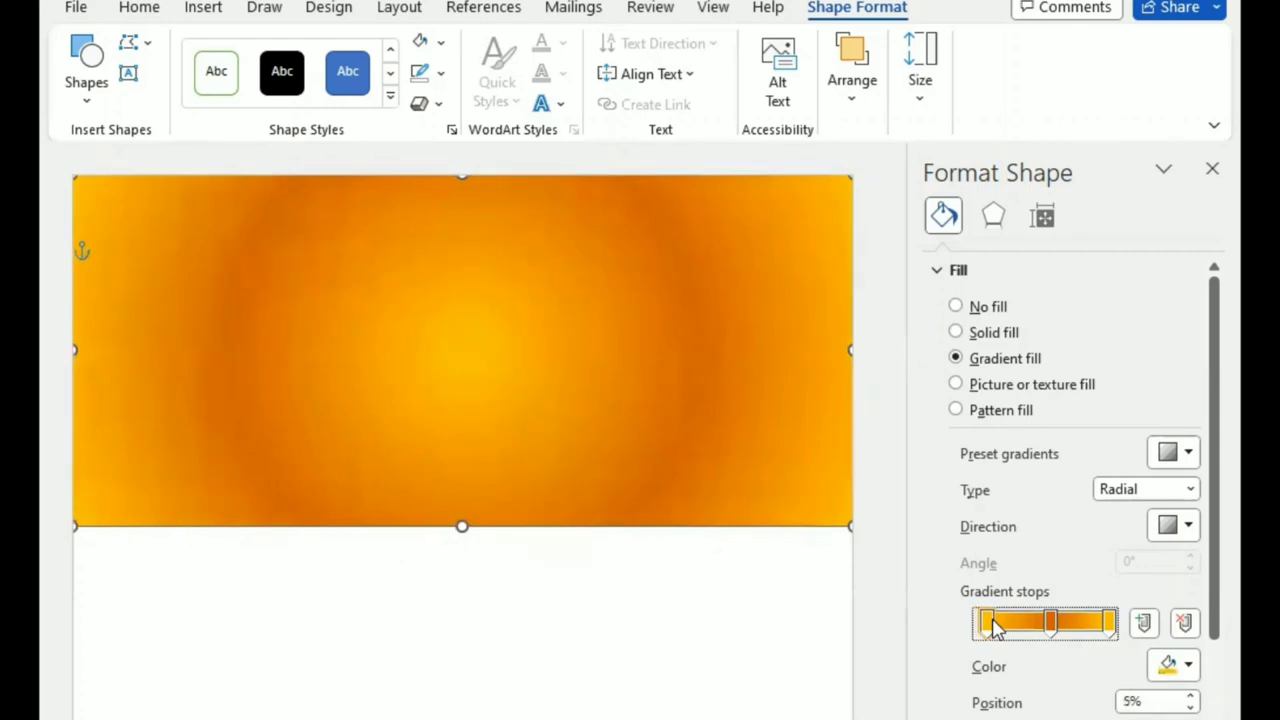
pyautogui.moveTo(1108, 622); pyautogui.dragTo(1099, 622)
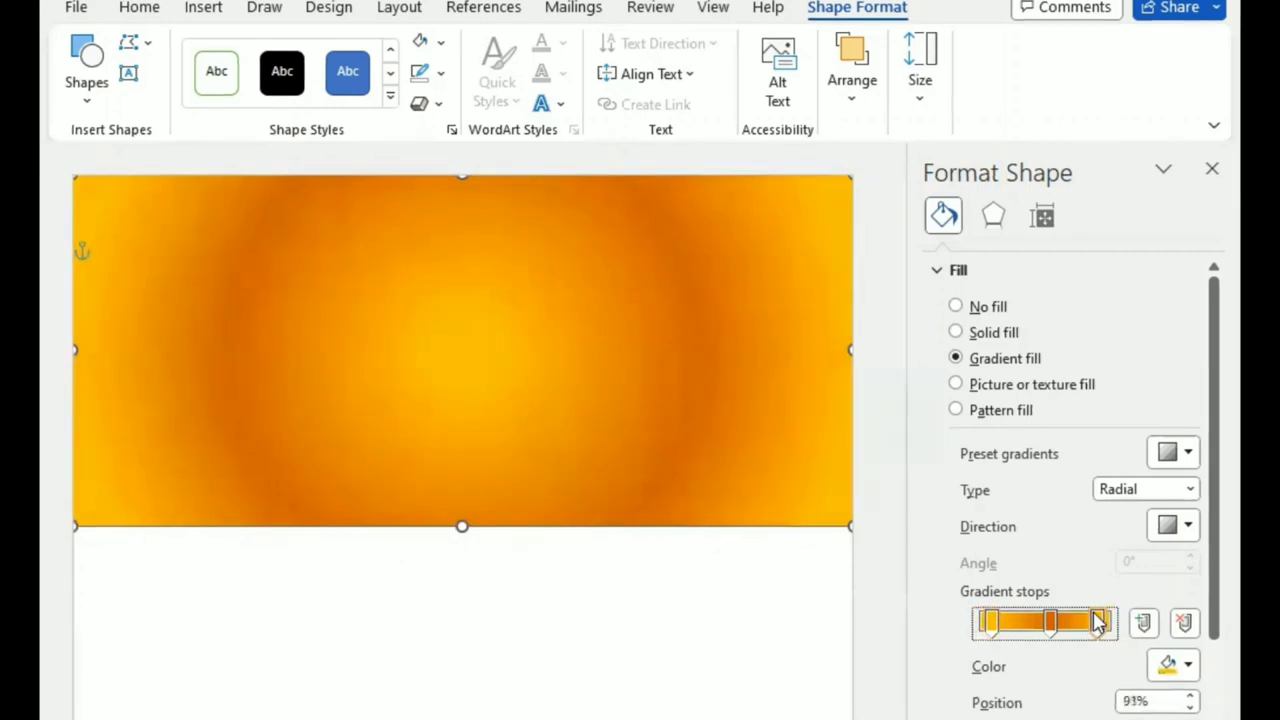
# Brighten the middle gradient stop by 15%, then close the shape formatting settings.
pyautogui.click(1047, 624)
pyautogui.scroll(-2, 1180, 660)
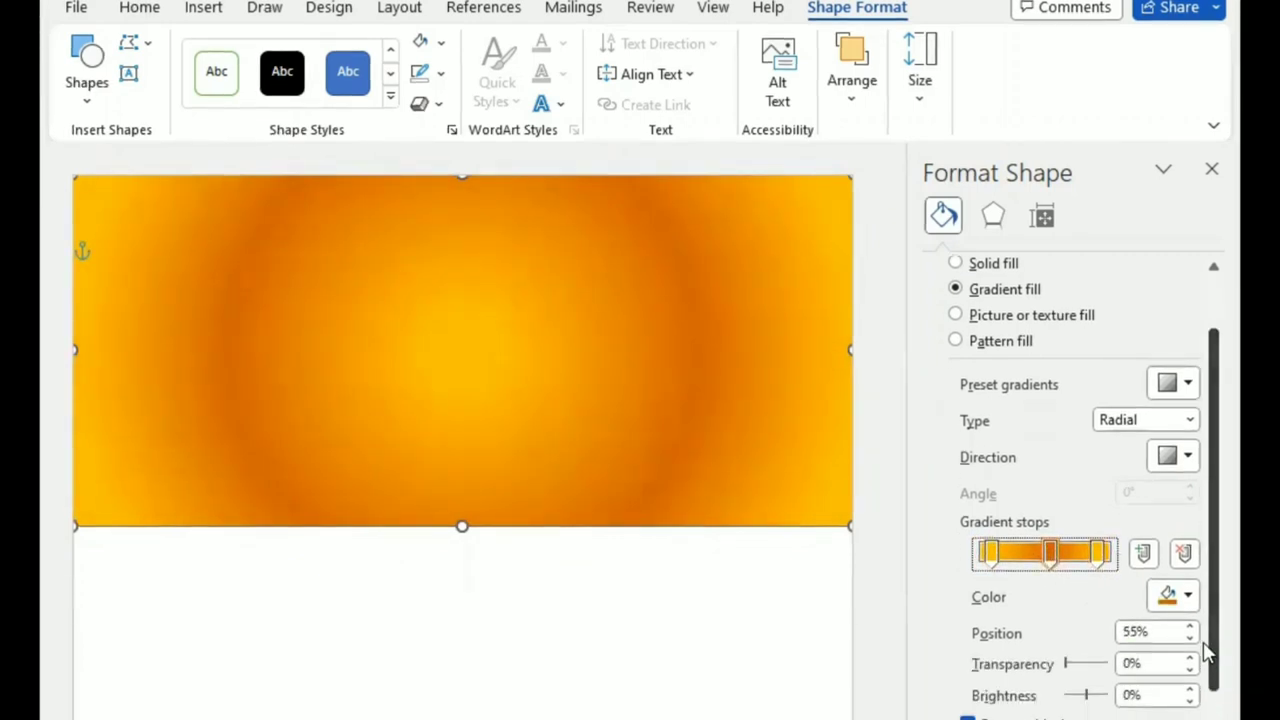
pyautogui.click(1191, 691)
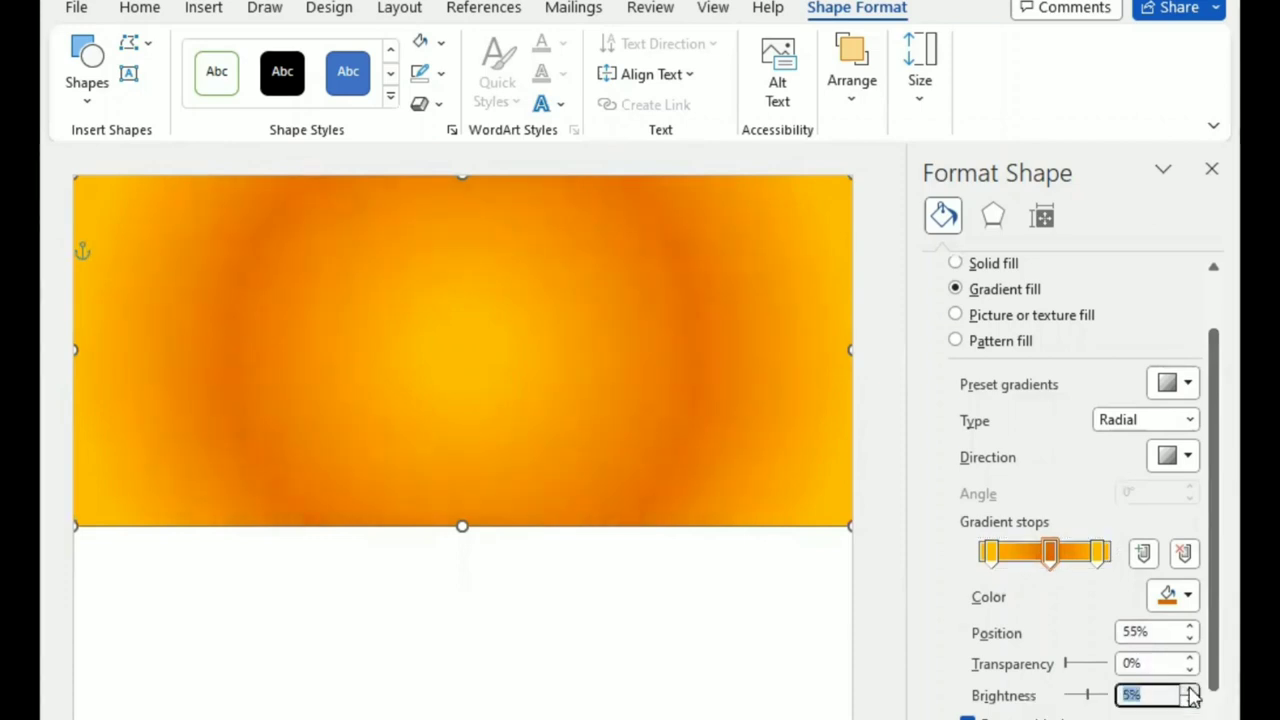
pyautogui.click(1191, 690)
pyautogui.click(1191, 690)
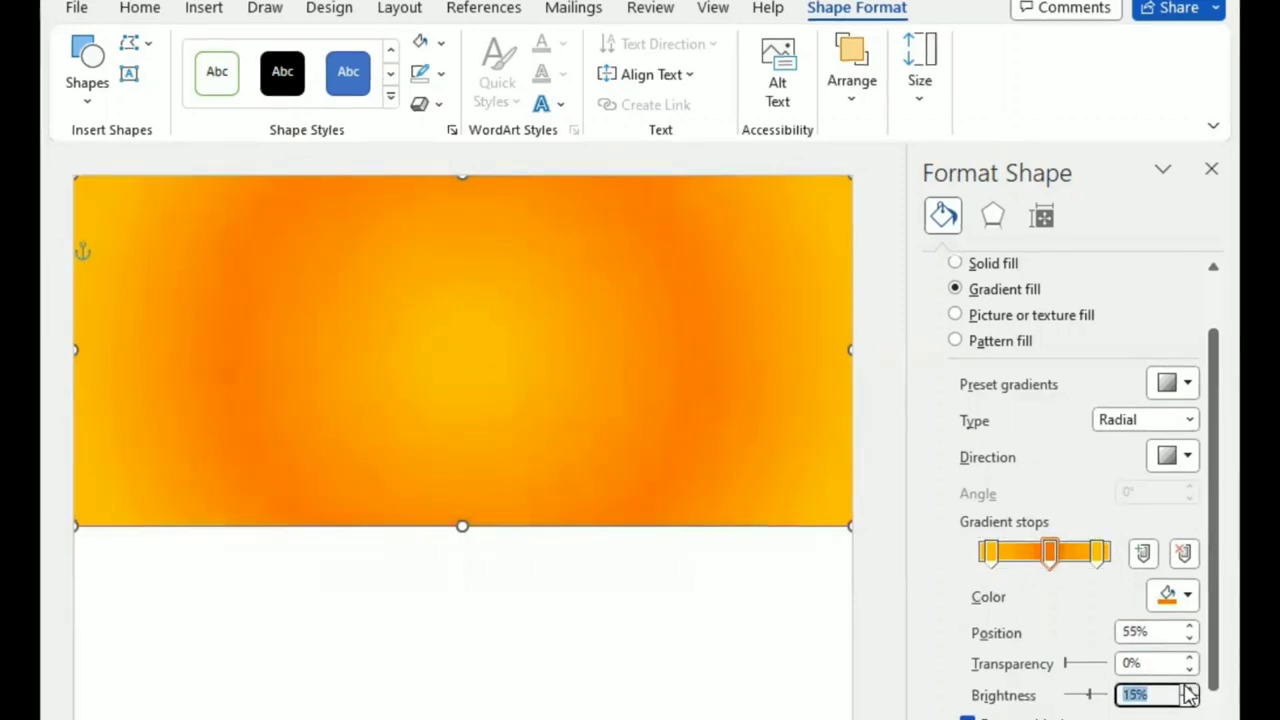
pyautogui.click(808, 590)
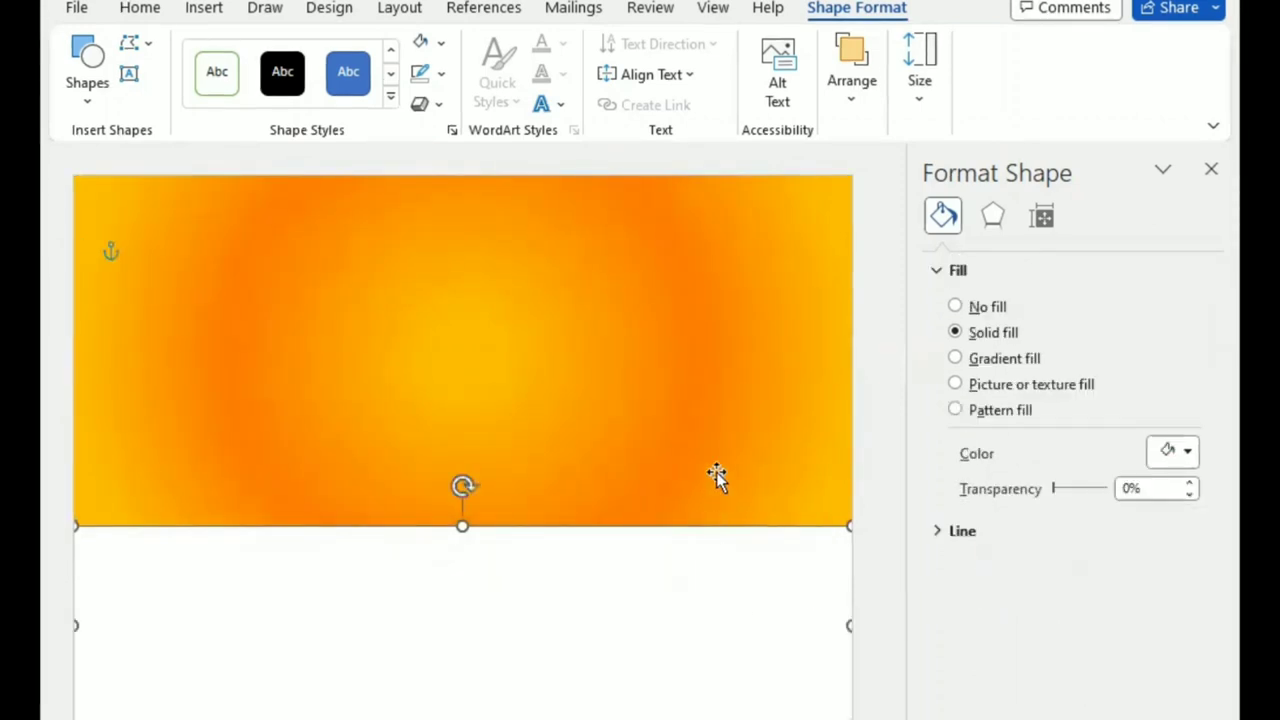
pyautogui.click(1211, 169)
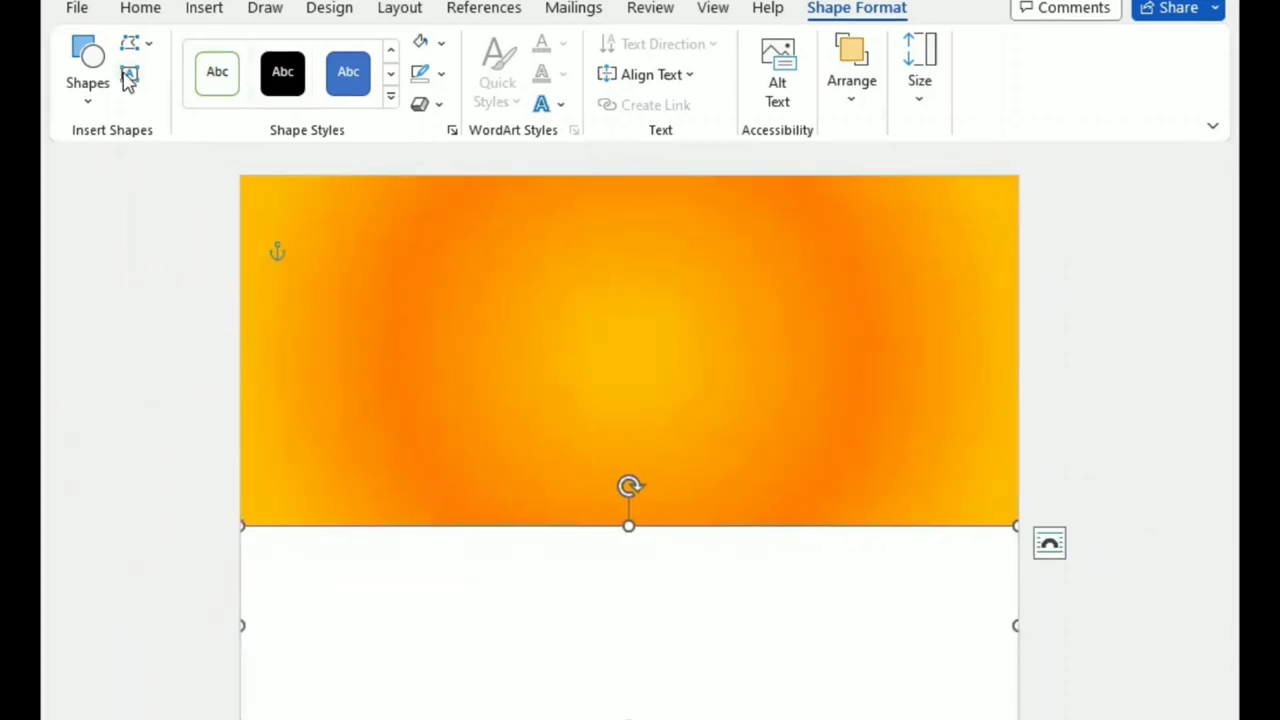
# Add a text box reading Flyer on the orange area in Bernard MT Condensed.
pyautogui.moveTo(266, 218); pyautogui.dragTo(521, 379)
pyautogui.write('Flyer')
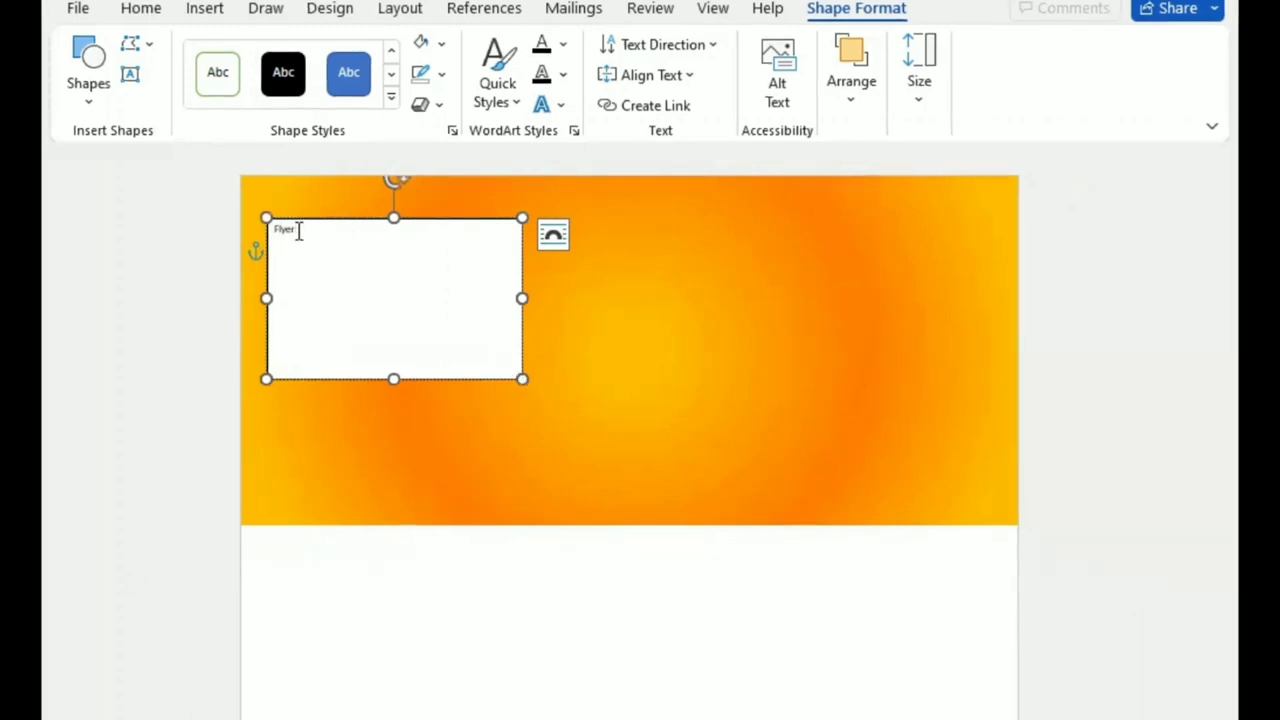
pyautogui.moveTo(285, 229); pyautogui.dragTo(300, 374)
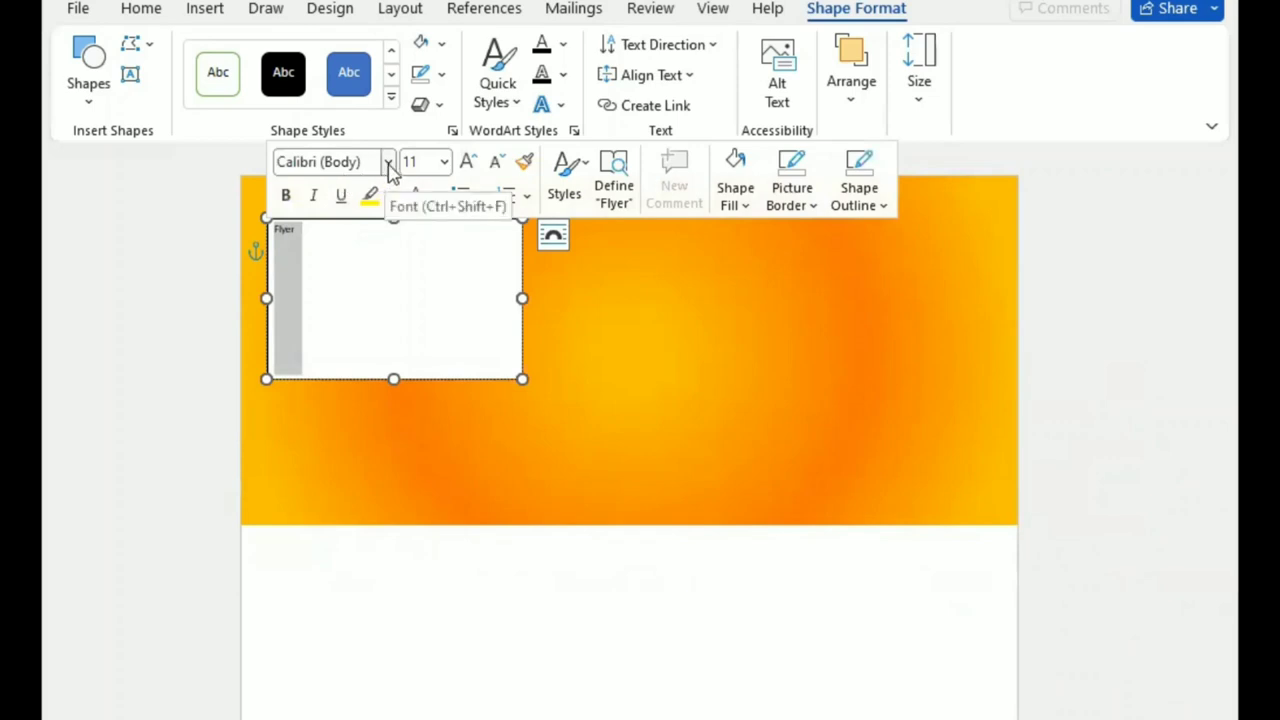
pyautogui.click(388, 162)
pyautogui.write('Bernard MT Con')
pyautogui.press('Return')
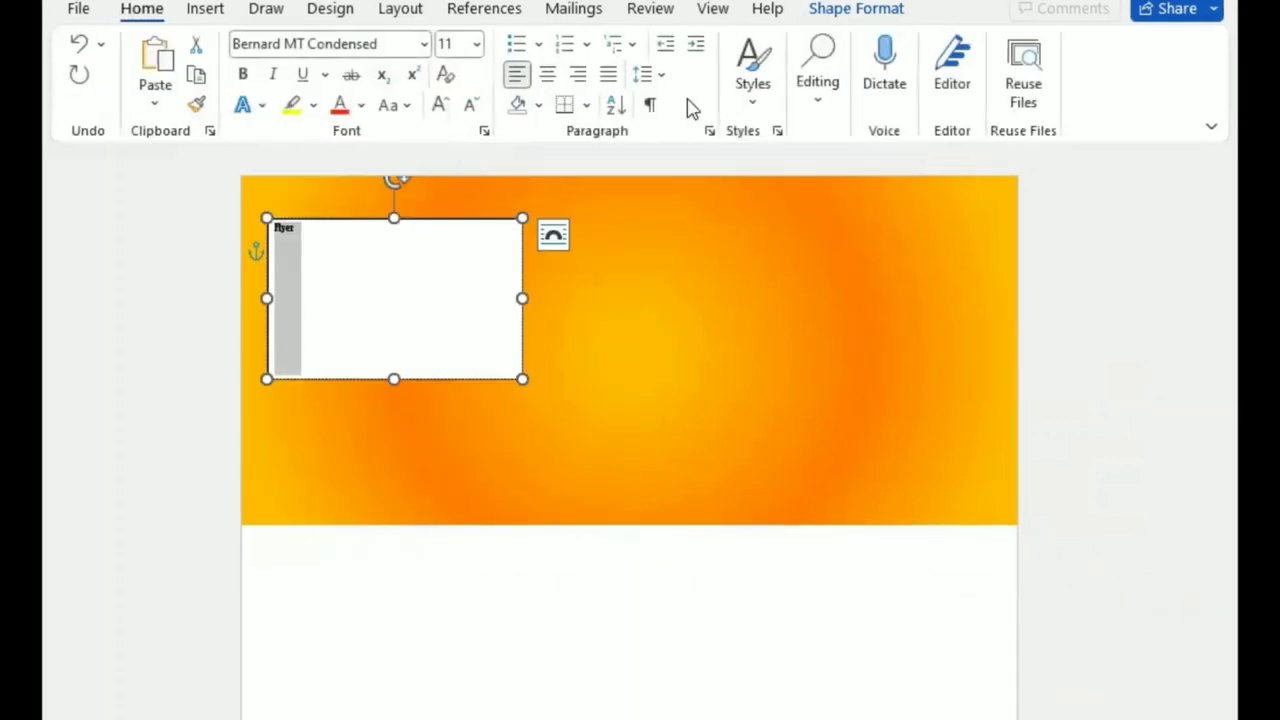
# Centre Flyer, enlarge it to size 140, and fit the text box to the word.
pyautogui.click(547, 74)
pyautogui.hotkey('ctrl', 'shift', '>')
pyautogui.hotkey('ctrl', 'shift', '>')
pyautogui.hotkey('ctrl', 'shift', '>')
pyautogui.hotkey('ctrl', 'shift', '>')
pyautogui.hotkey('ctrl', 'shift', '>')
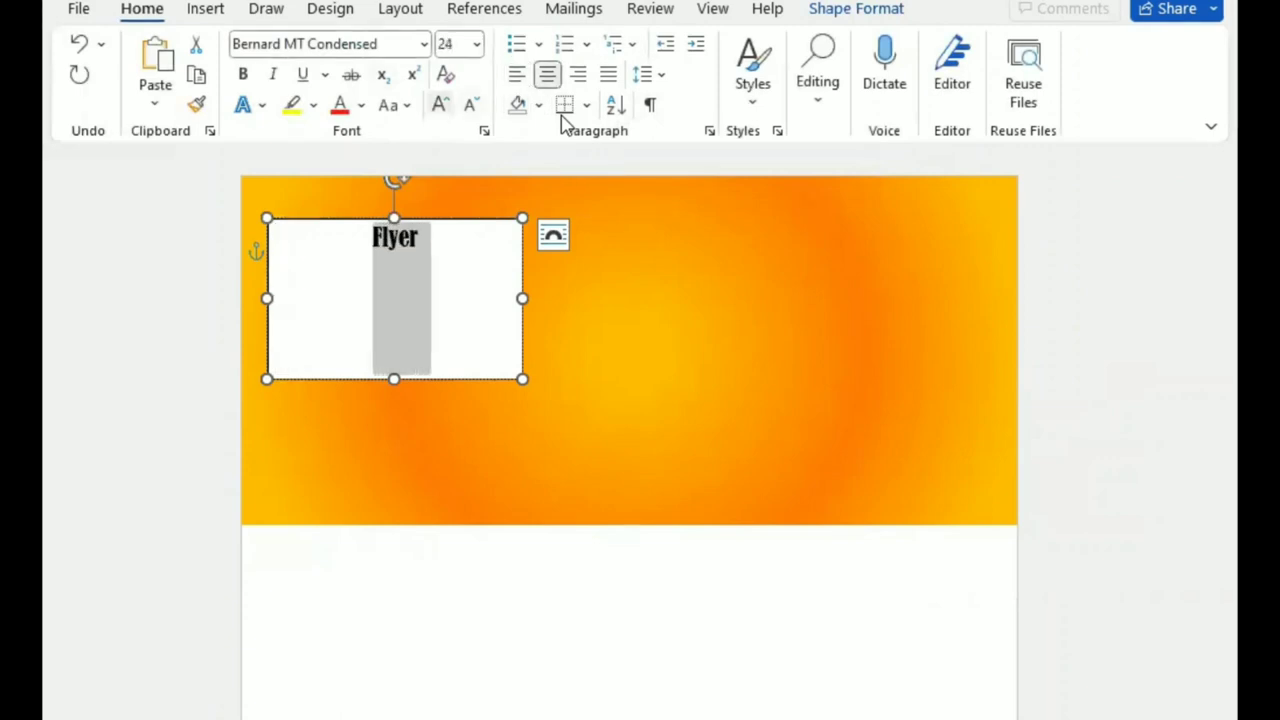
pyautogui.hotkey('ctrl', 'shift', '>')
pyautogui.hotkey('ctrl', 'shift', '>')
pyautogui.hotkey('ctrl', 'shift', '>')
pyautogui.hotkey('ctrl', 'shift', '>')
pyautogui.hotkey('ctrl', 'shift', '>')
pyautogui.hotkey('ctrl', 'shift', '>')
pyautogui.hotkey('ctrl', 'shift', '>')
pyautogui.hotkey('ctrl', 'shift', '>')
pyautogui.hotkey('ctrl', 'shift', '>')
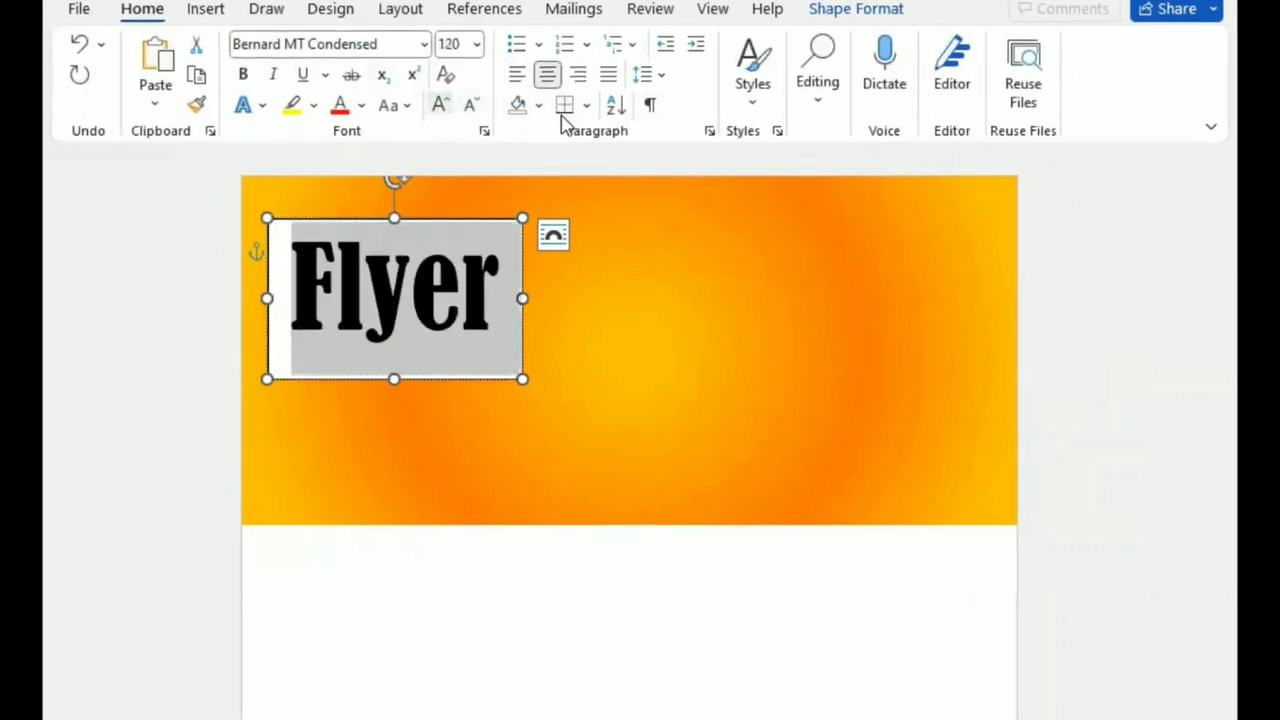
pyautogui.hotkey('ctrl', 'shift', '>')
pyautogui.hotkey('ctrl', 'shift', '>')
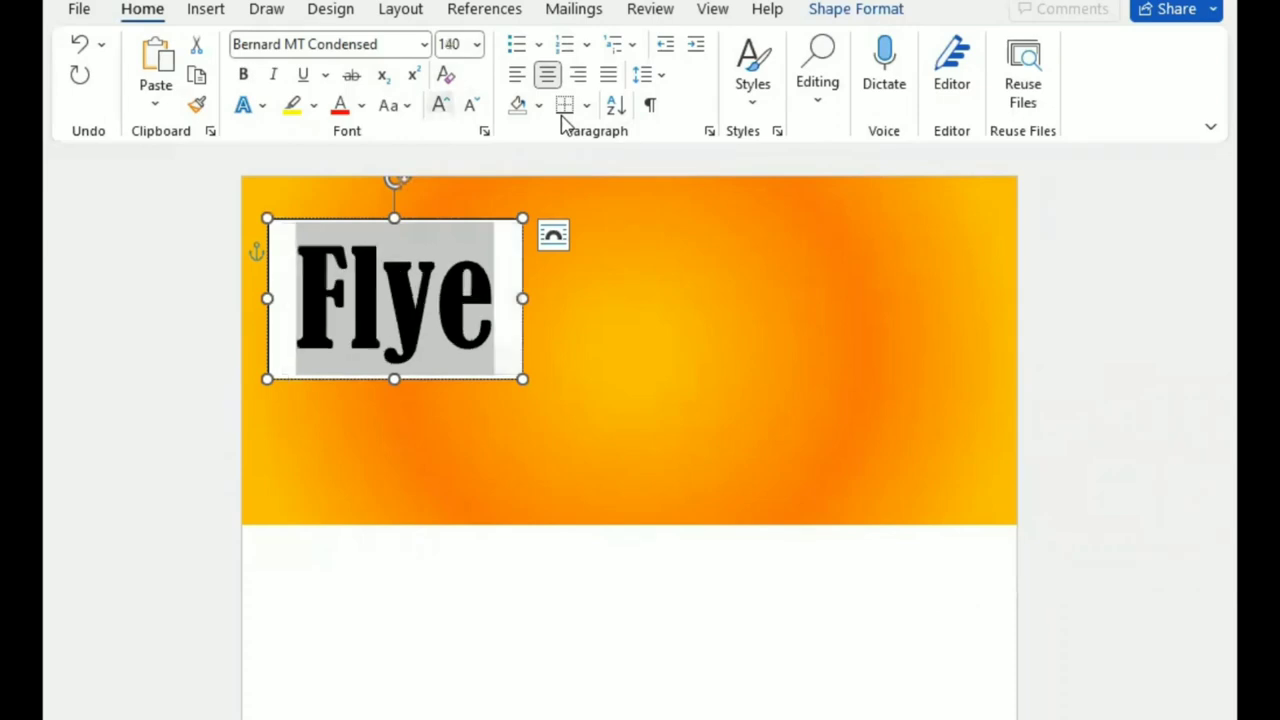
pyautogui.press('Escape')
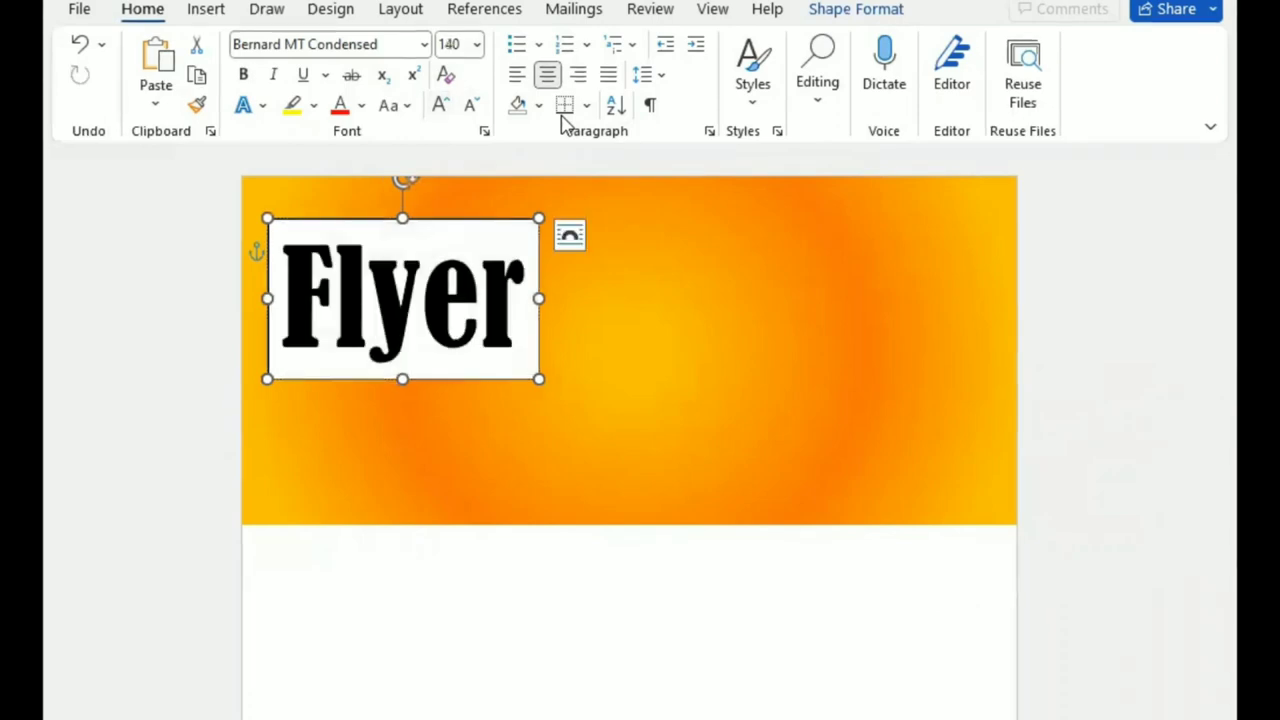
pyautogui.click(838, 12)
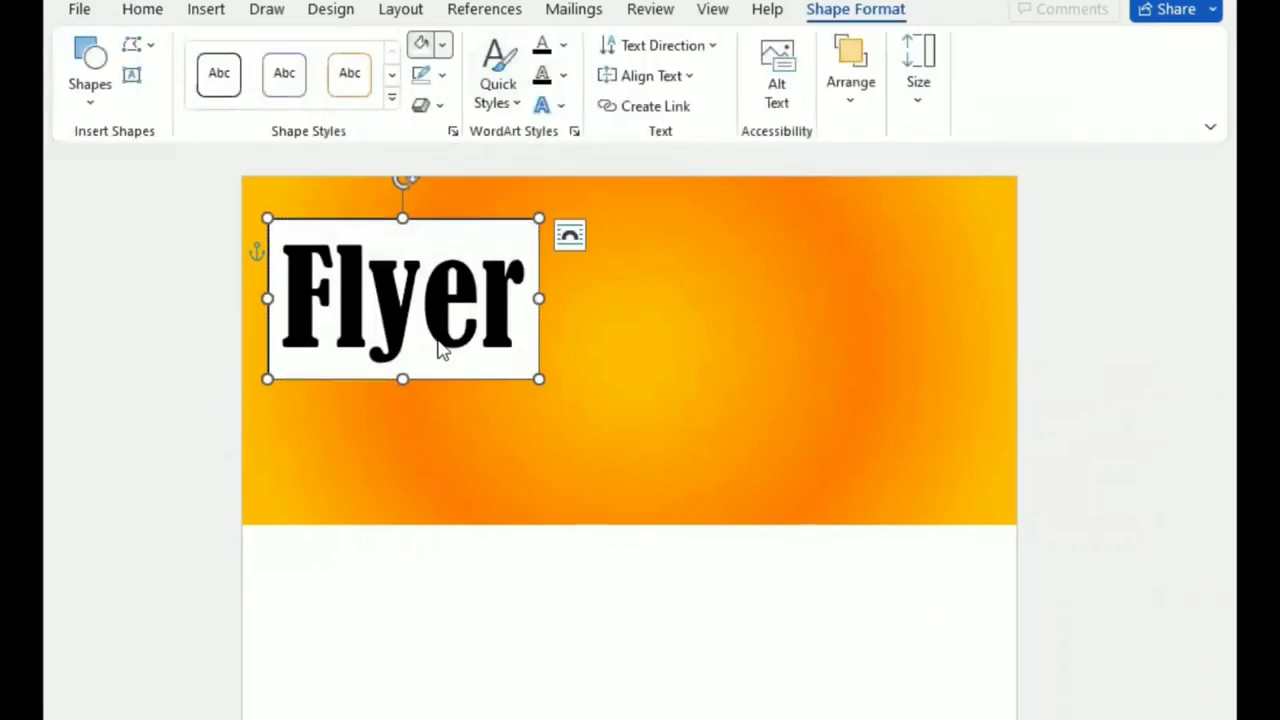
# Remove the Flyer text box's fill and outline.
pyautogui.click(441, 44)
pyautogui.click(445, 367)
pyautogui.click(441, 74)
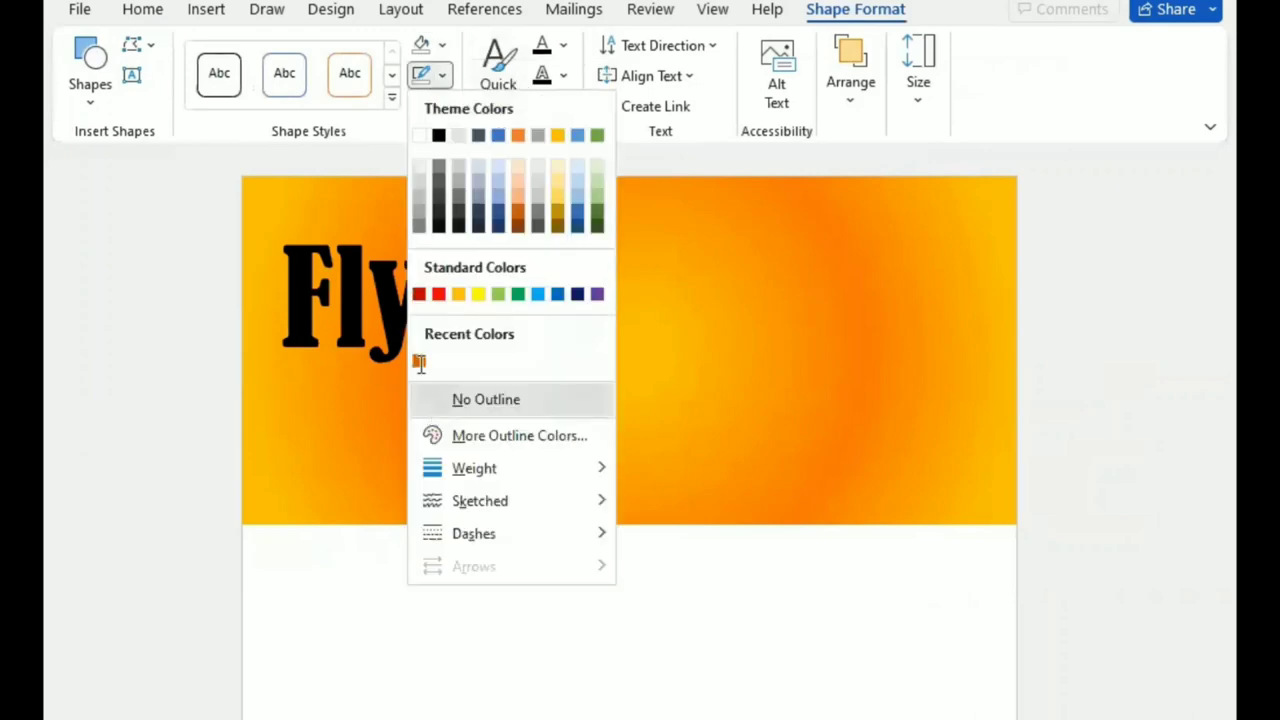
pyautogui.click(450, 397)
# Make Flyer white with a Round Convex bevel and place a copy just below.
pyautogui.click(563, 45)
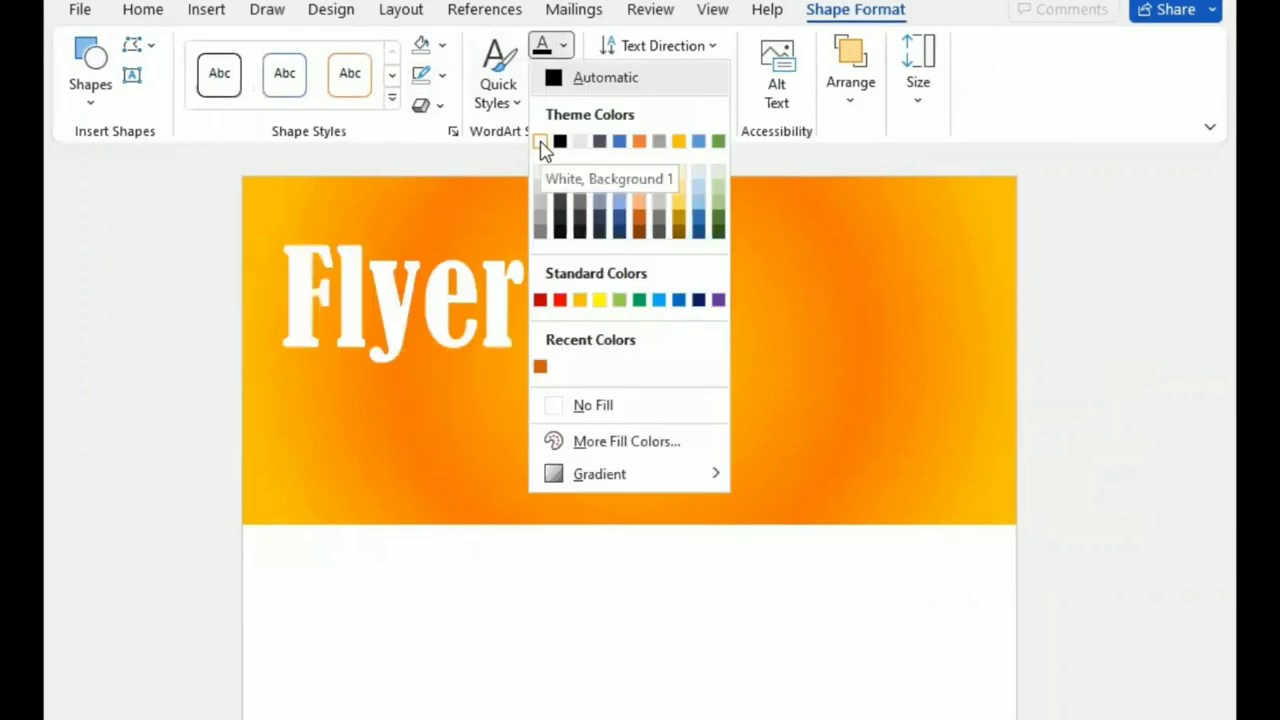
pyautogui.click(545, 105)
pyautogui.moveTo(691, 331)
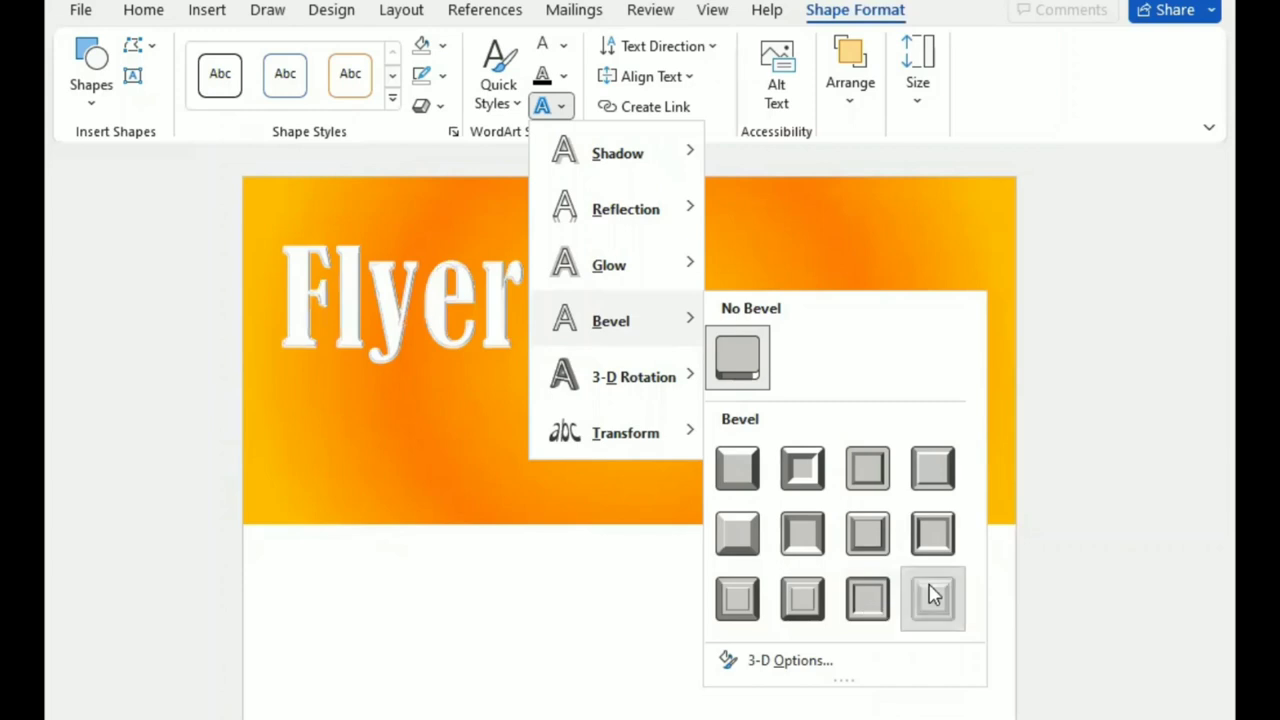
pyautogui.click(818, 541)
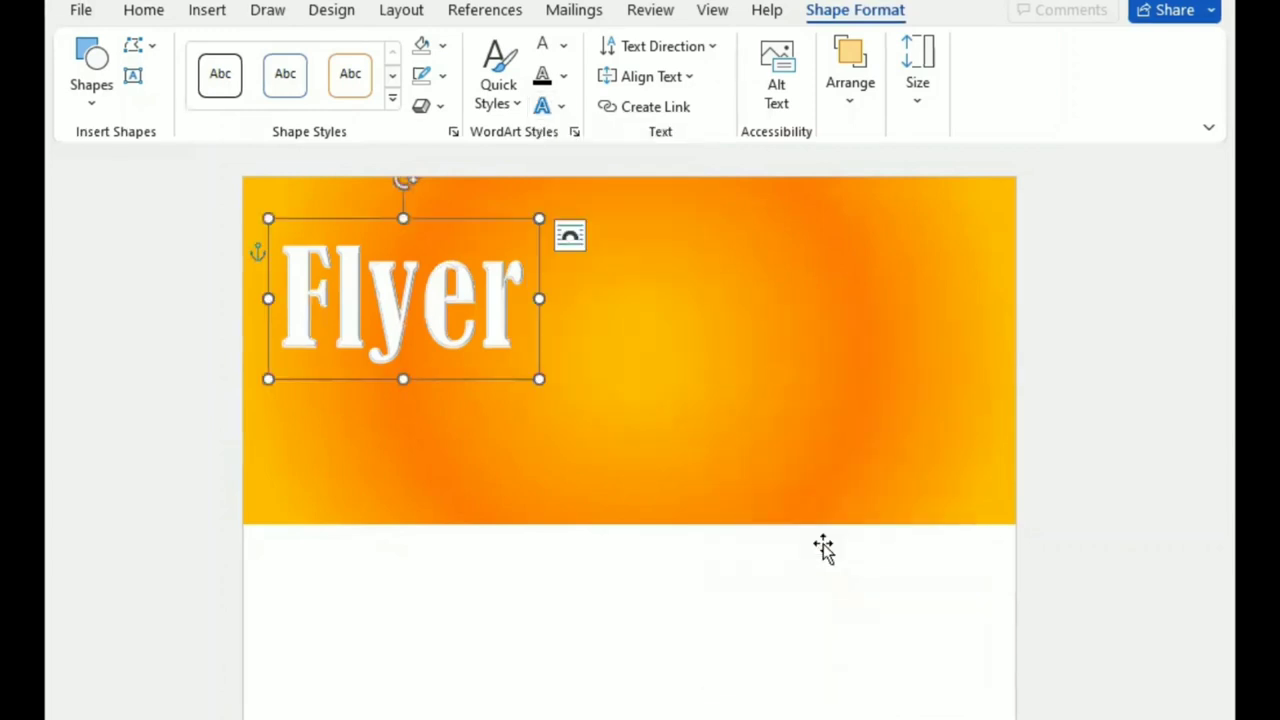
pyautogui.moveTo(418, 382); pyautogui.dragTo(430, 401)
# Shrink the upper Flyer text slightly and shorten its box to fit.
pyautogui.click(425, 211)
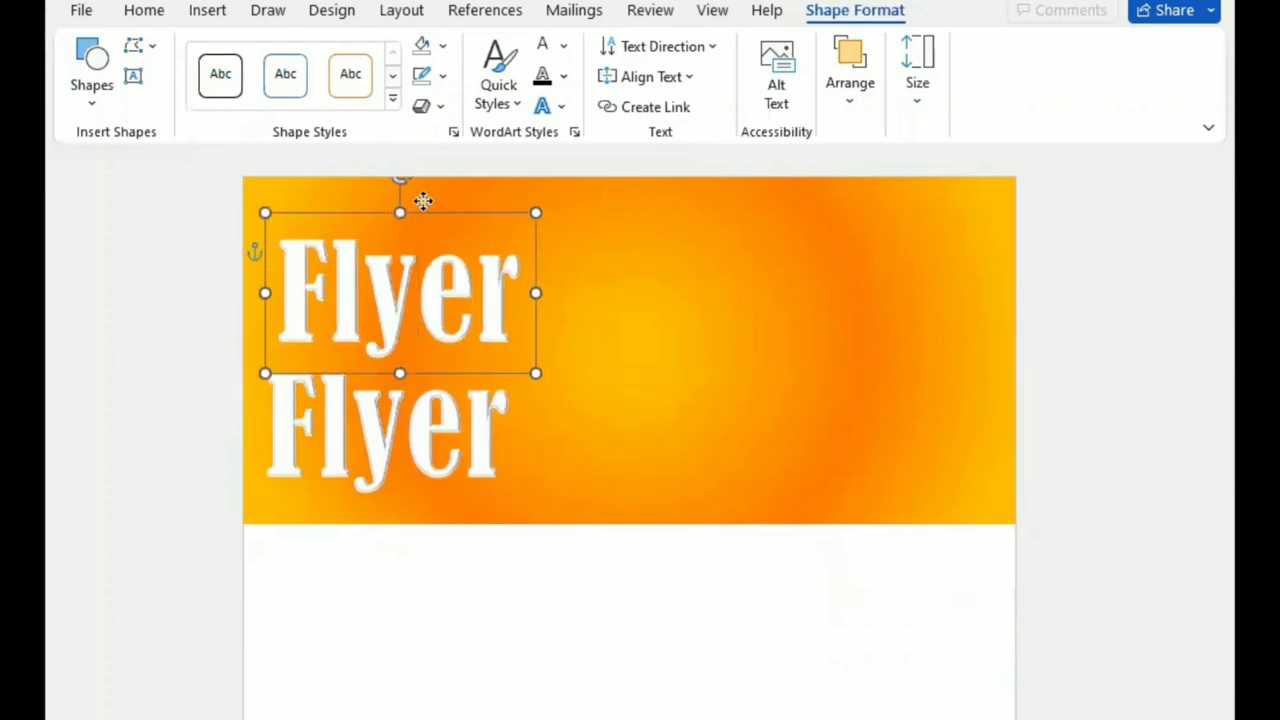
pyautogui.click(390, 400)
pyautogui.click(386, 309)
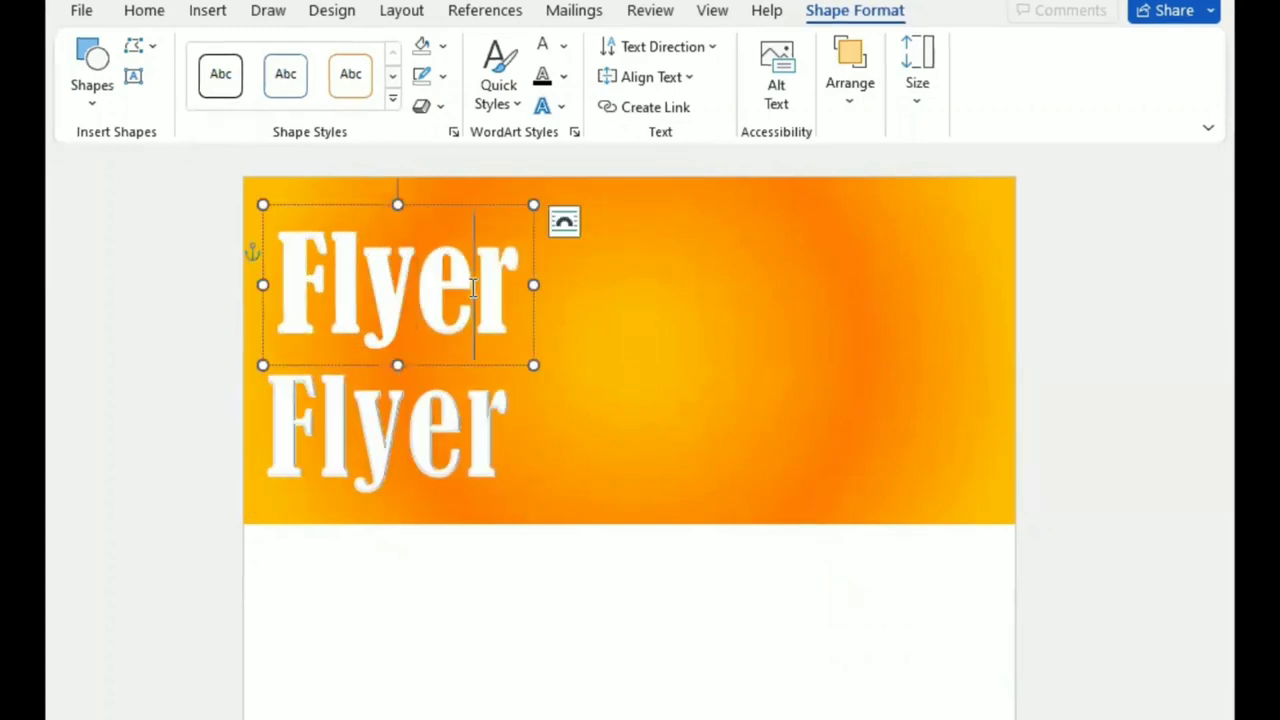
pyautogui.doubleClick(386, 309)
pyautogui.click(698, 213)
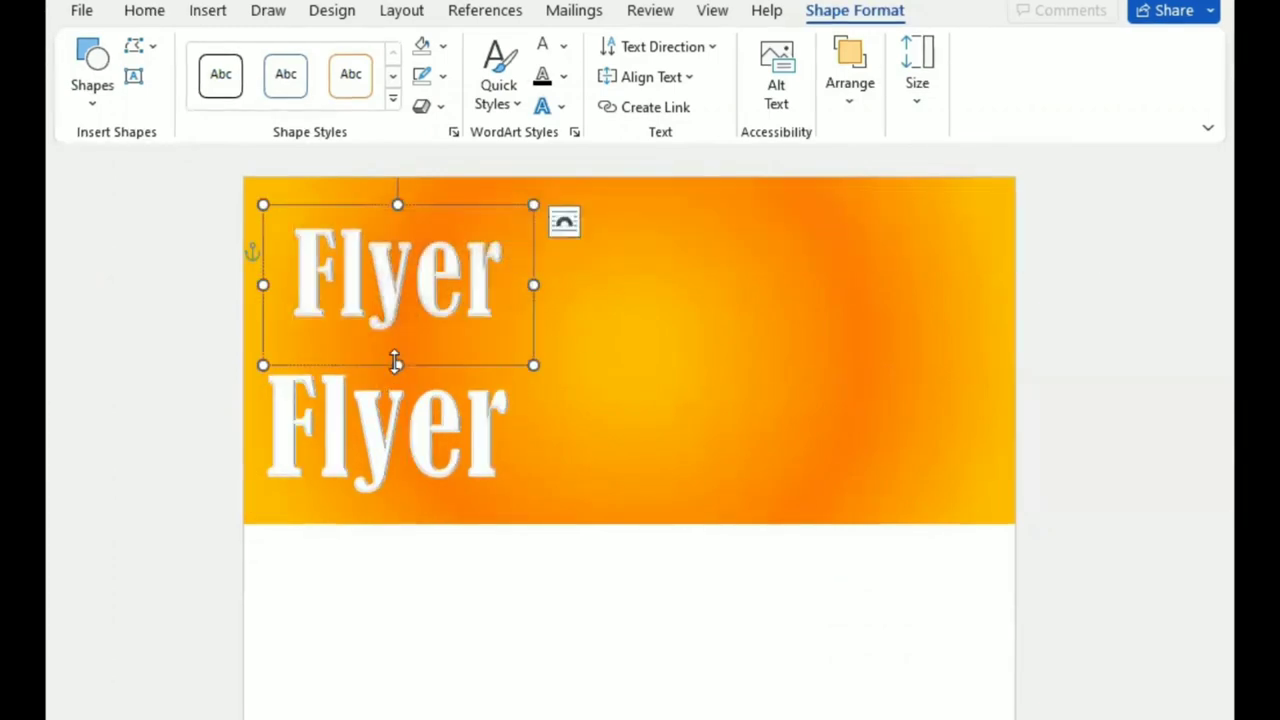
pyautogui.moveTo(397, 363); pyautogui.dragTo(397, 341)
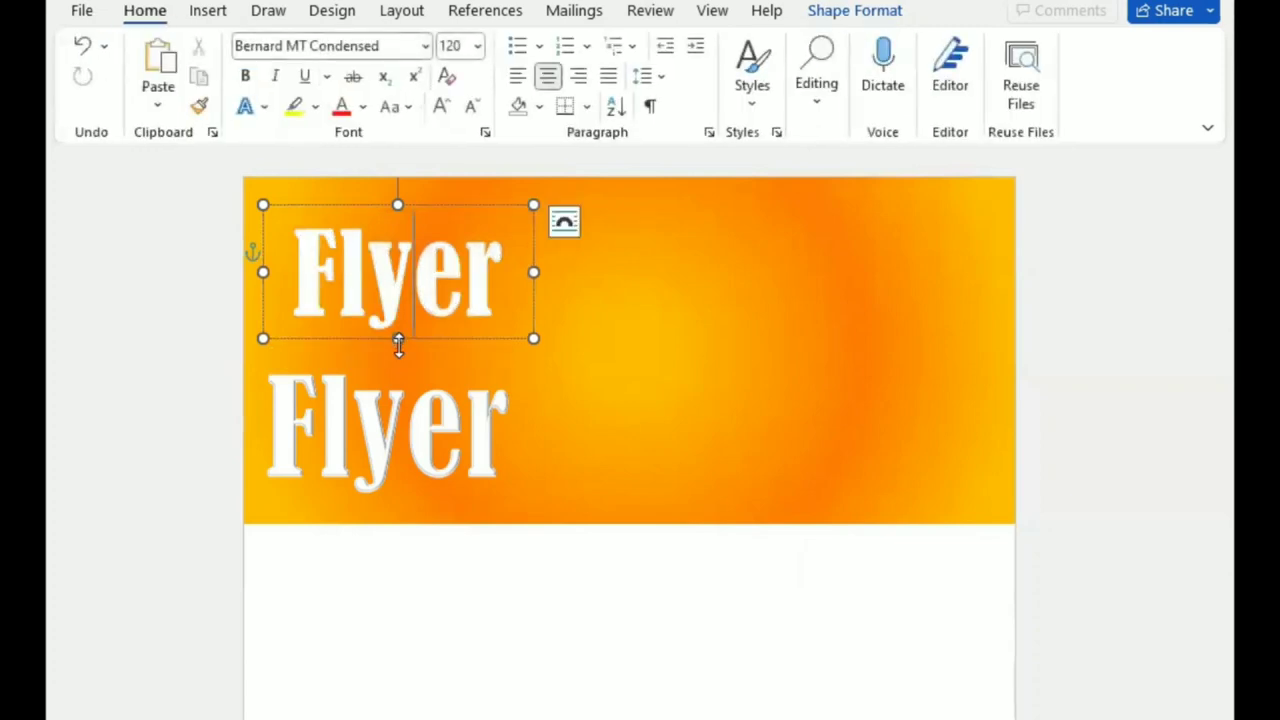
# Change the lower copy to Design at size 120 and widen its box to fit.
pyautogui.doubleClick(428, 330)
pyautogui.click(472, 106)
pyautogui.click(472, 106)
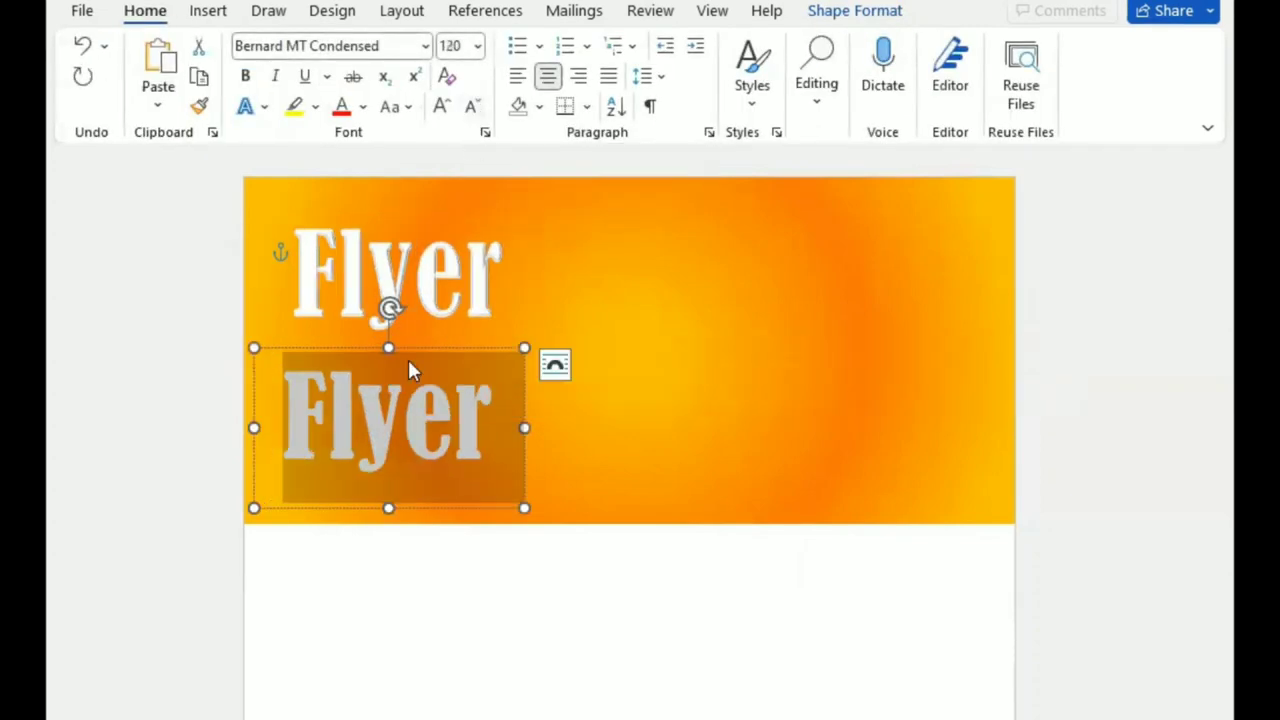
pyautogui.write('Desig')
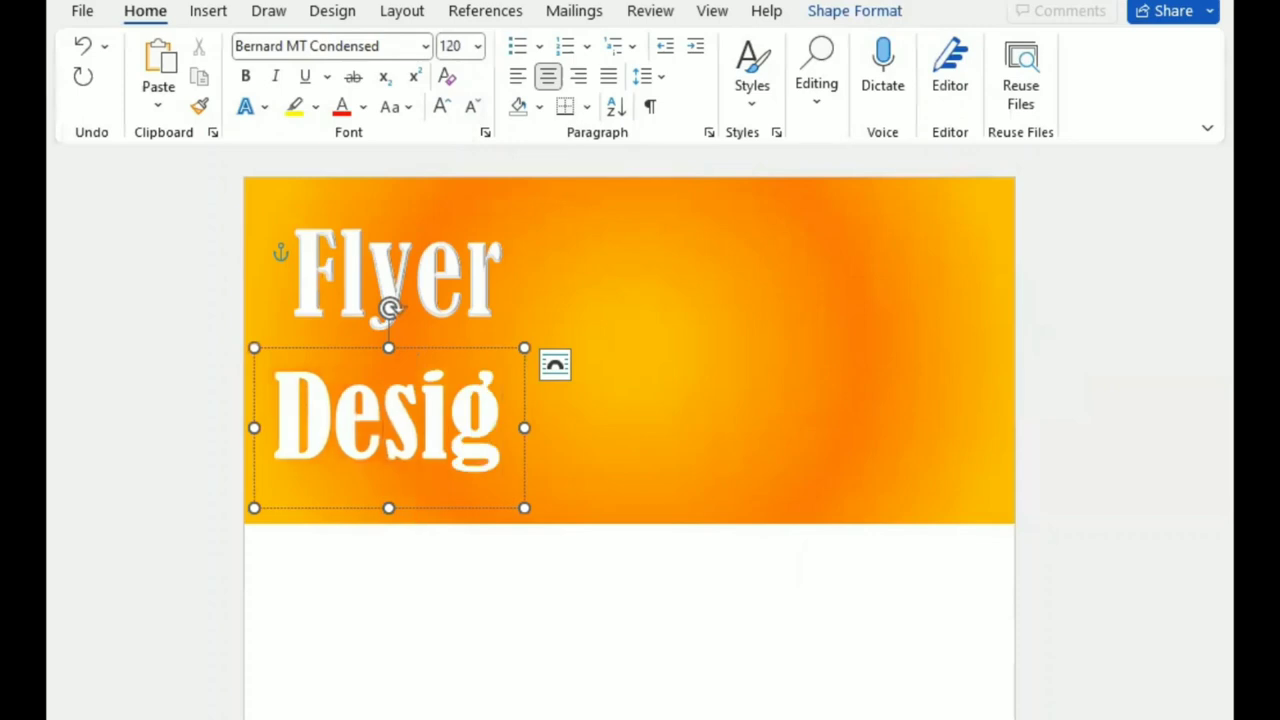
pyautogui.moveTo(528, 427); pyautogui.dragTo(560, 426)
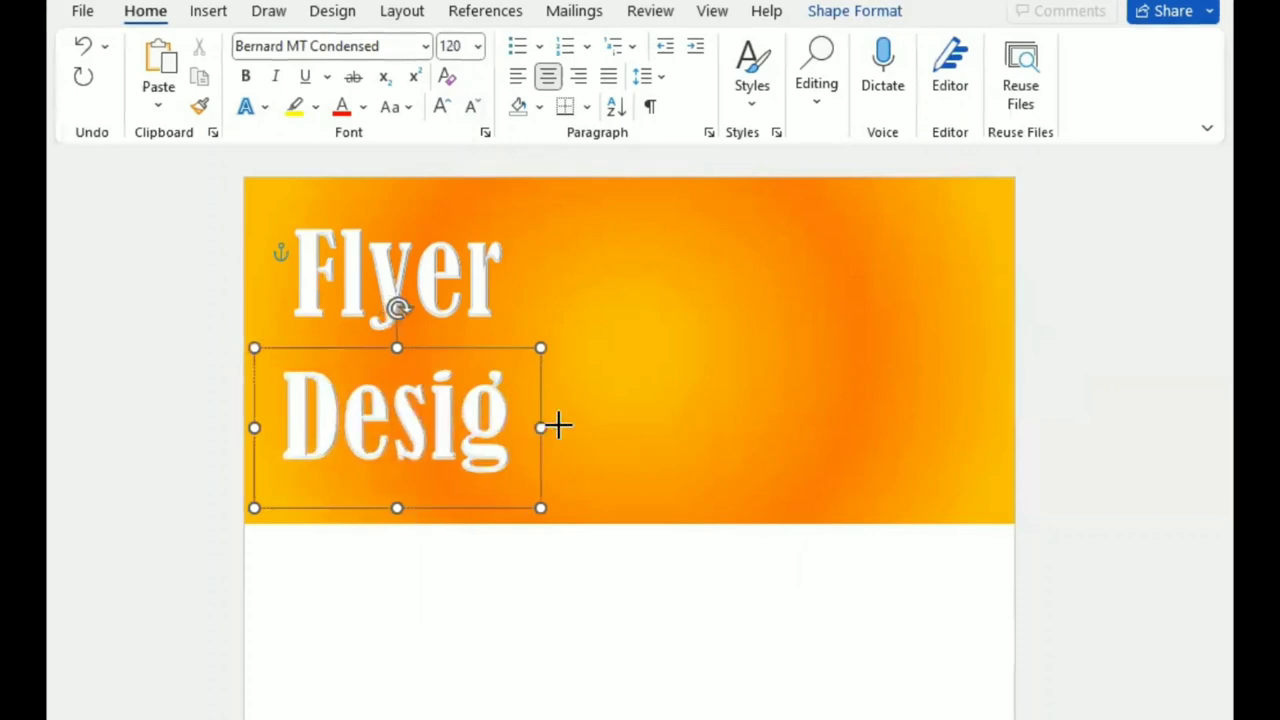
# Nudge Design up and right beneath Flyer, then select both title boxes.
pyautogui.press('Up')
pyautogui.press('Up')
pyautogui.press('Up')
pyautogui.press('Right')
pyautogui.press('Up')
pyautogui.press('Right')
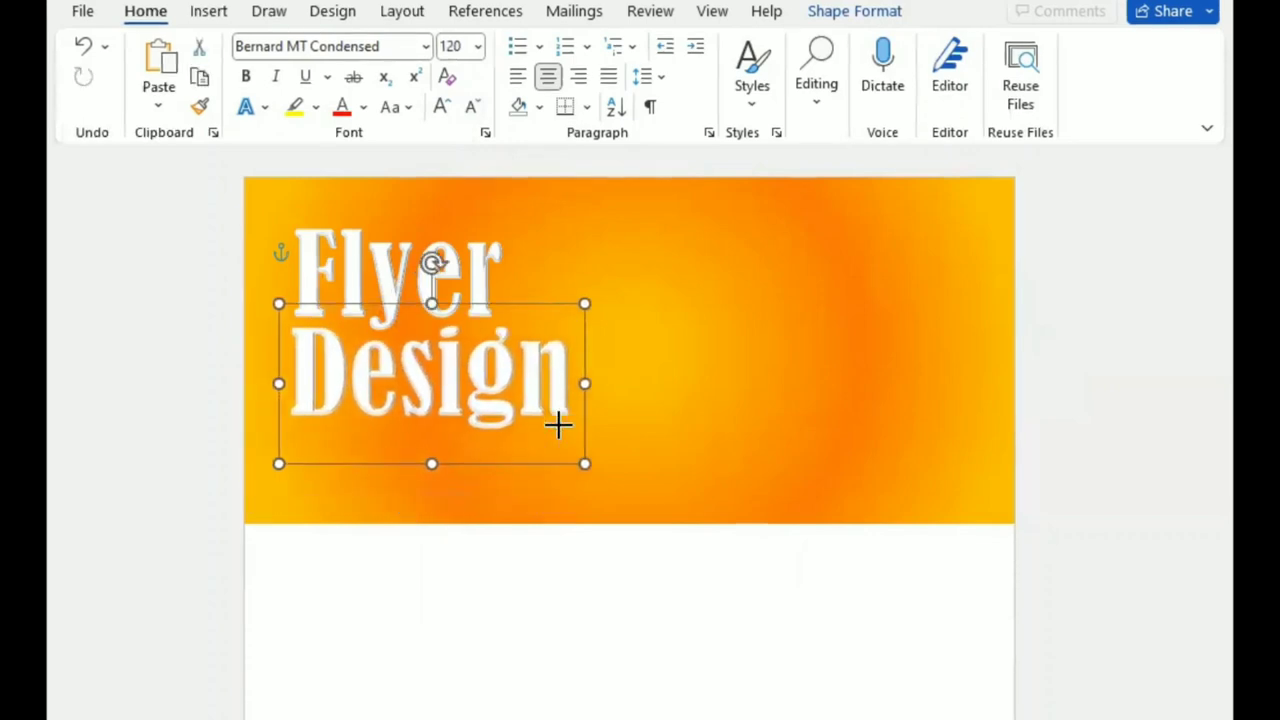
pyautogui.press('Right')
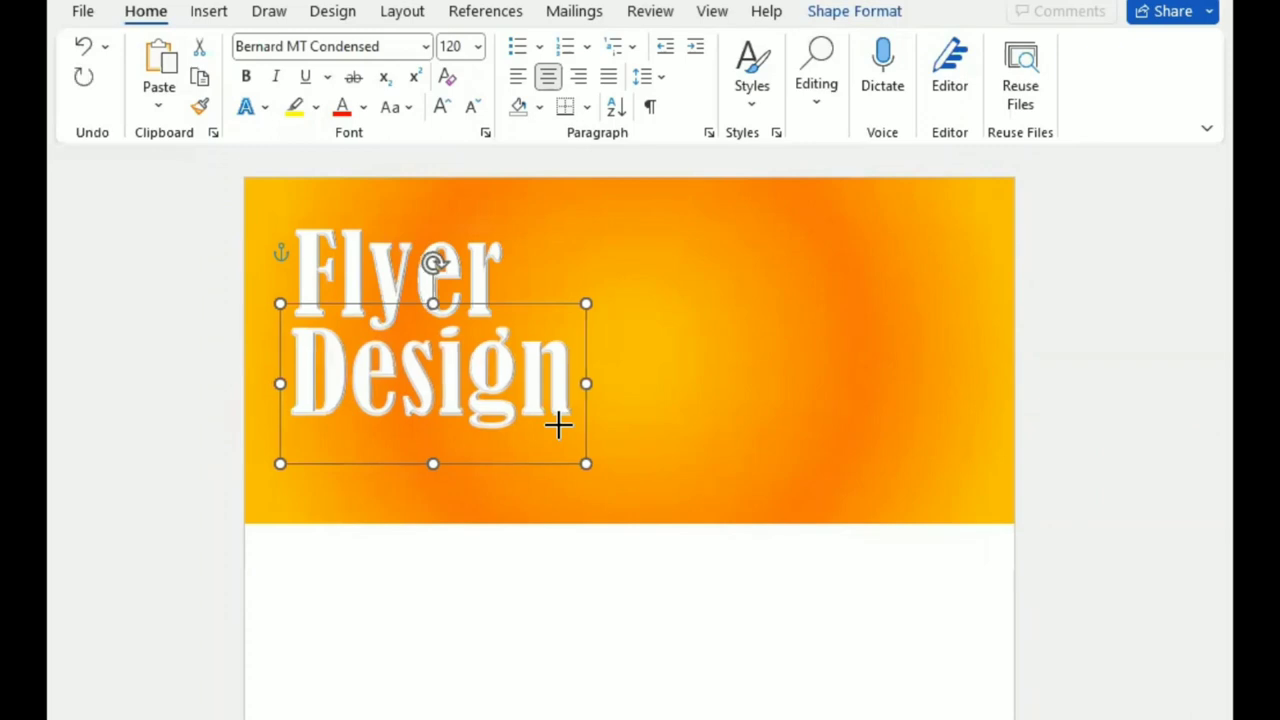
pyautogui.hotkey('ctrl', 'a')
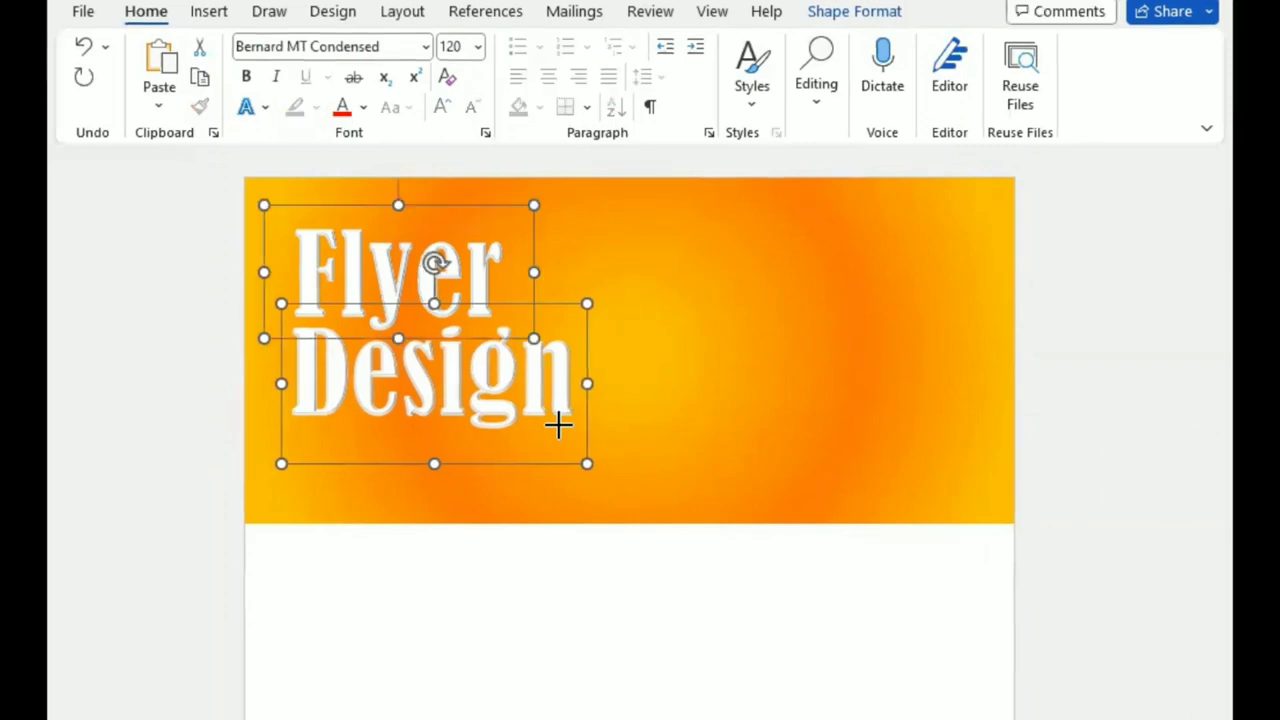
# Apply Expanded character spacing to both titles and widen the Design box.
pyautogui.hotkey('ctrl', 'd')
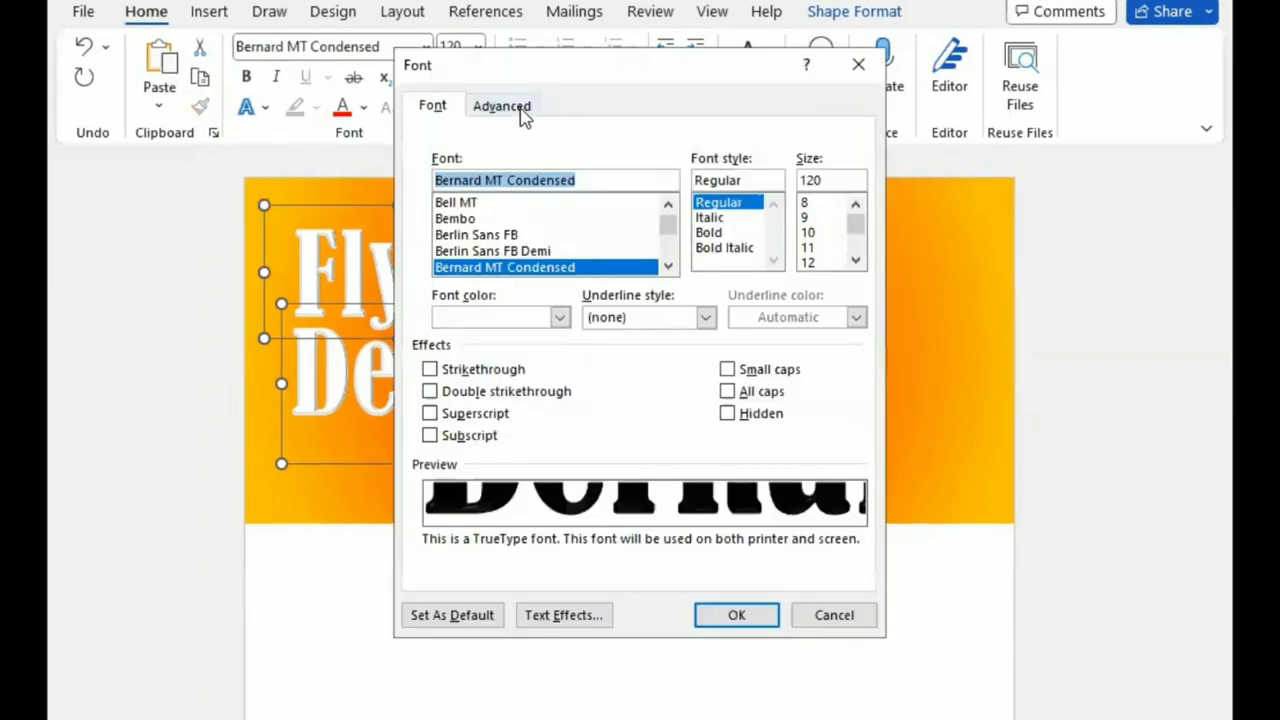
pyautogui.click(512, 107)
pyautogui.click(649, 190)
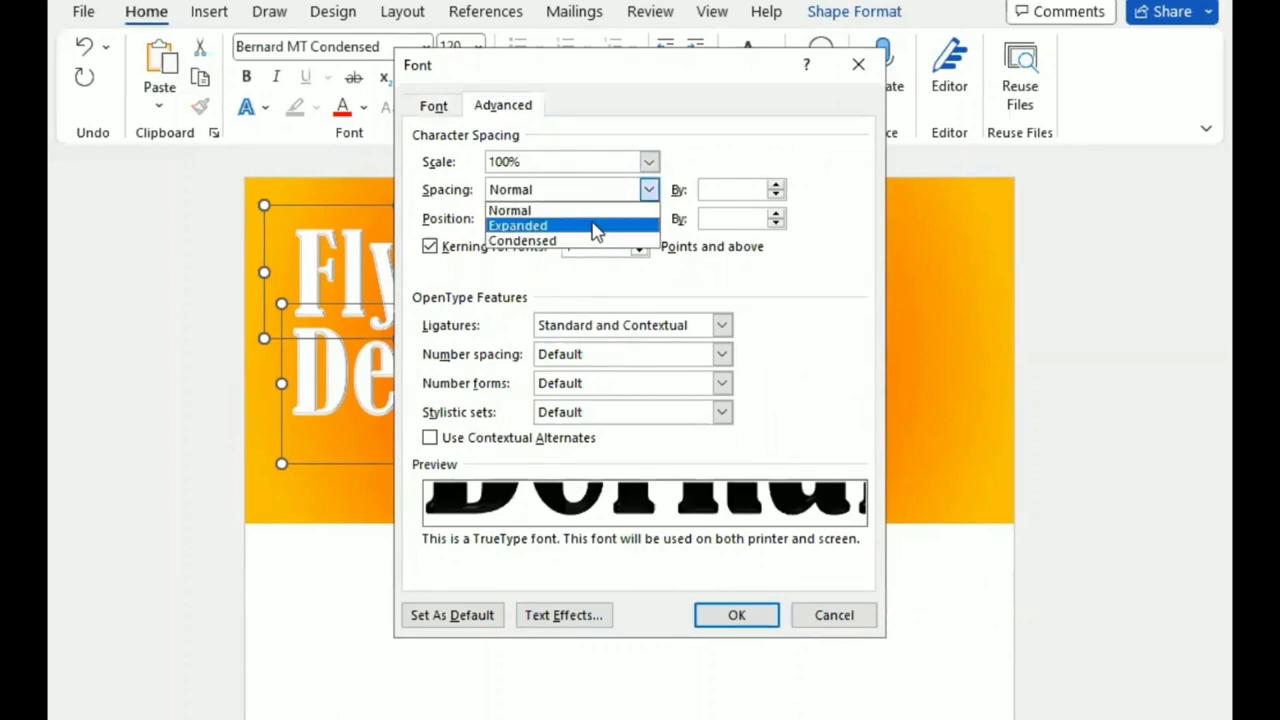
pyautogui.click(560, 223)
pyautogui.press('Return')
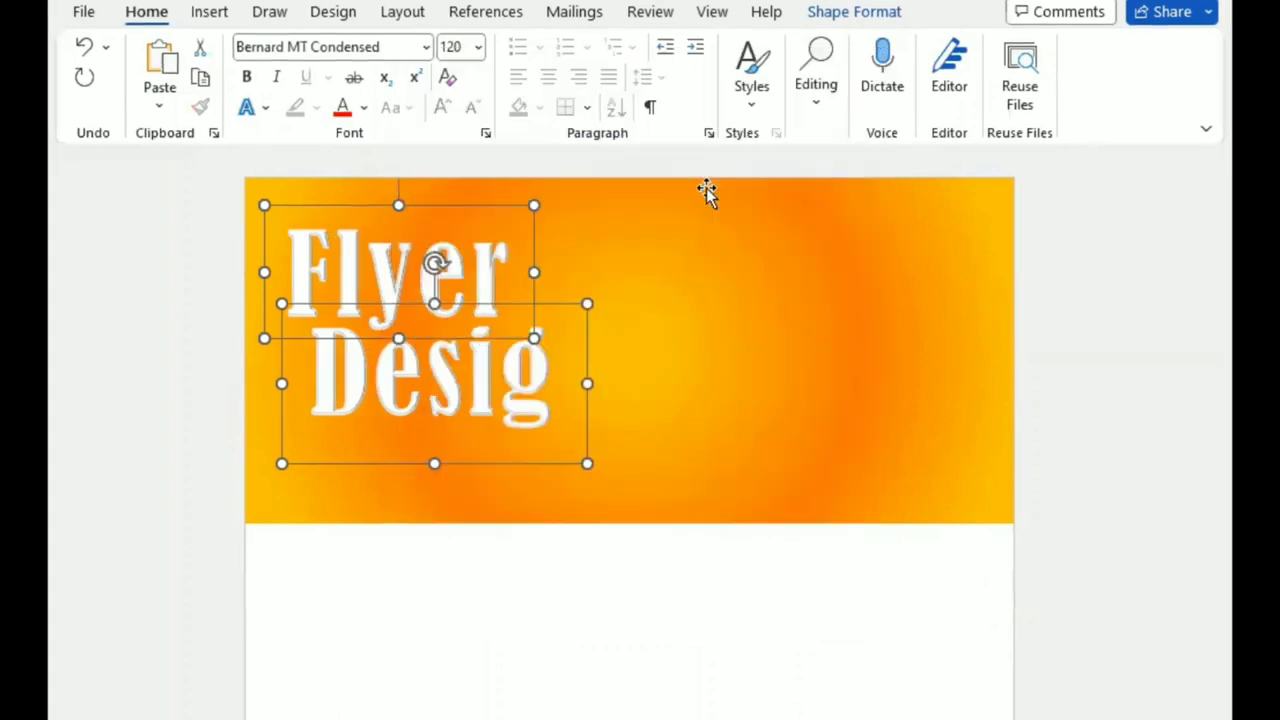
pyautogui.moveTo(588, 382); pyautogui.dragTo(612, 383)
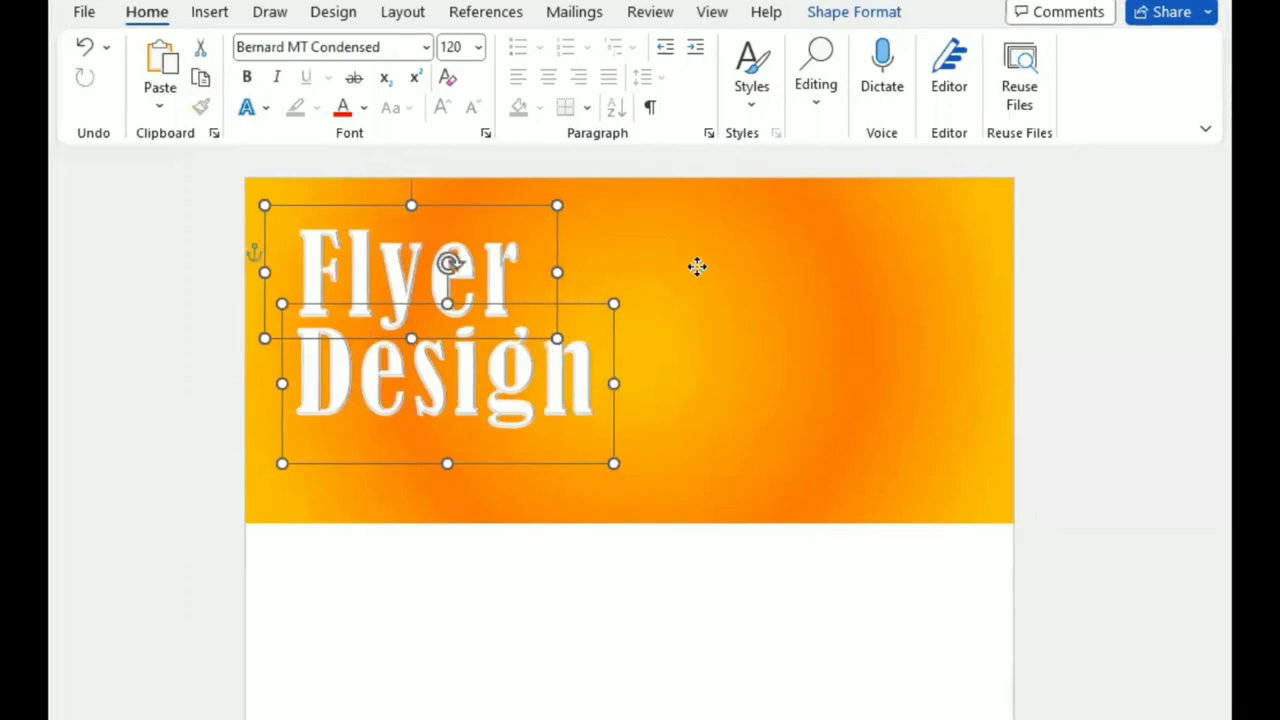
# Move the Flyer and Design title boxes up slightly together.
pyautogui.click(635, 428)
pyautogui.click(438, 357)
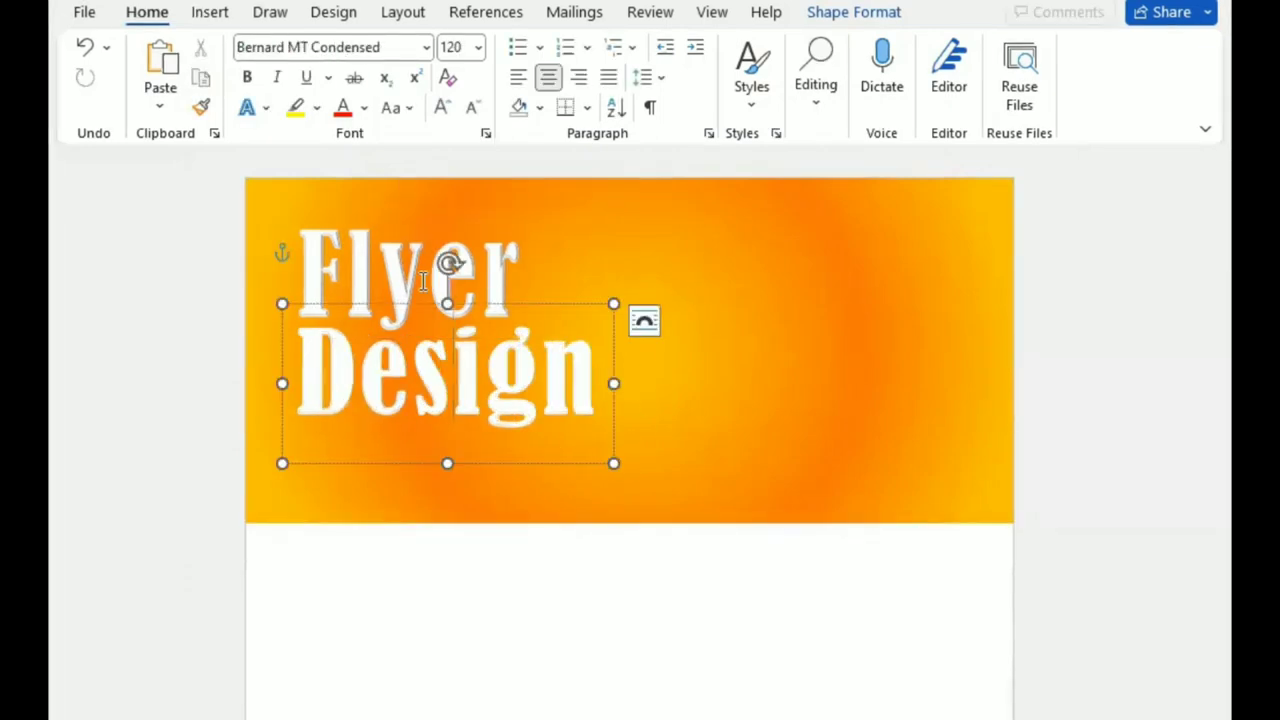
pyautogui.keyDown('shift'); pyautogui.click(418, 277); pyautogui.keyUp('shift')
pyautogui.press('Up')
pyautogui.press('Up')
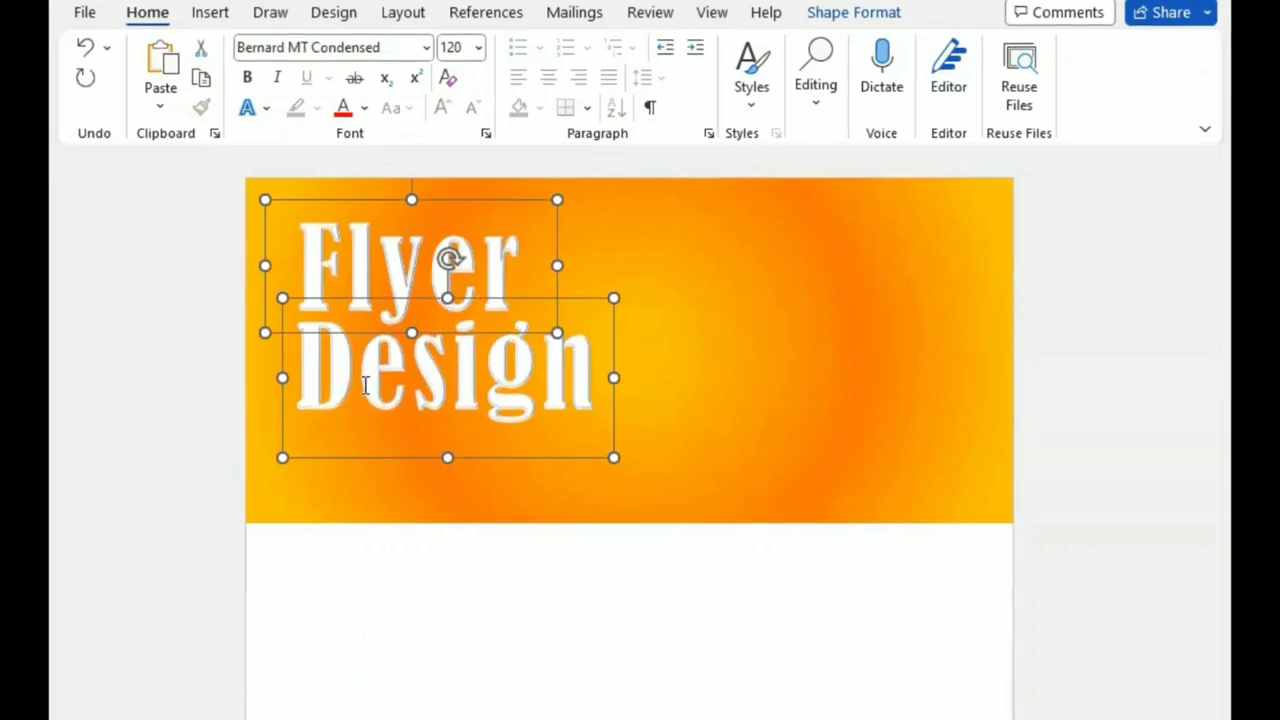
pyautogui.click(199, 17)
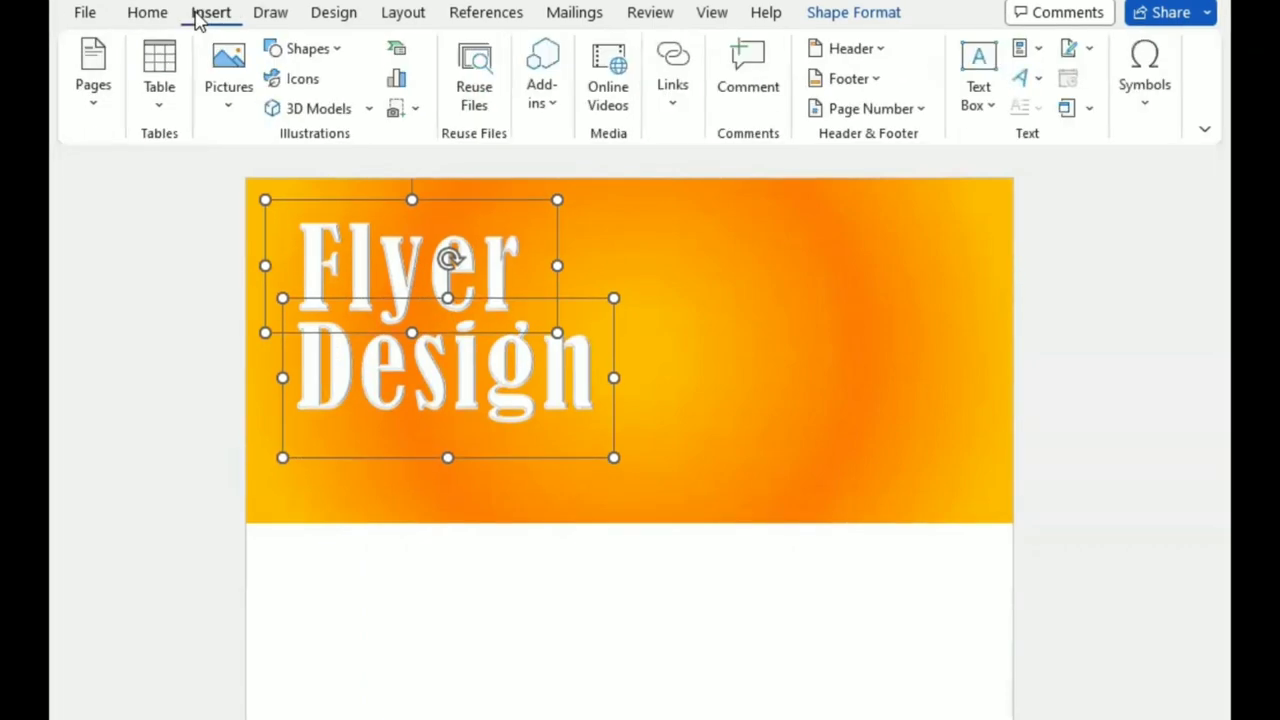
pyautogui.click(709, 346)
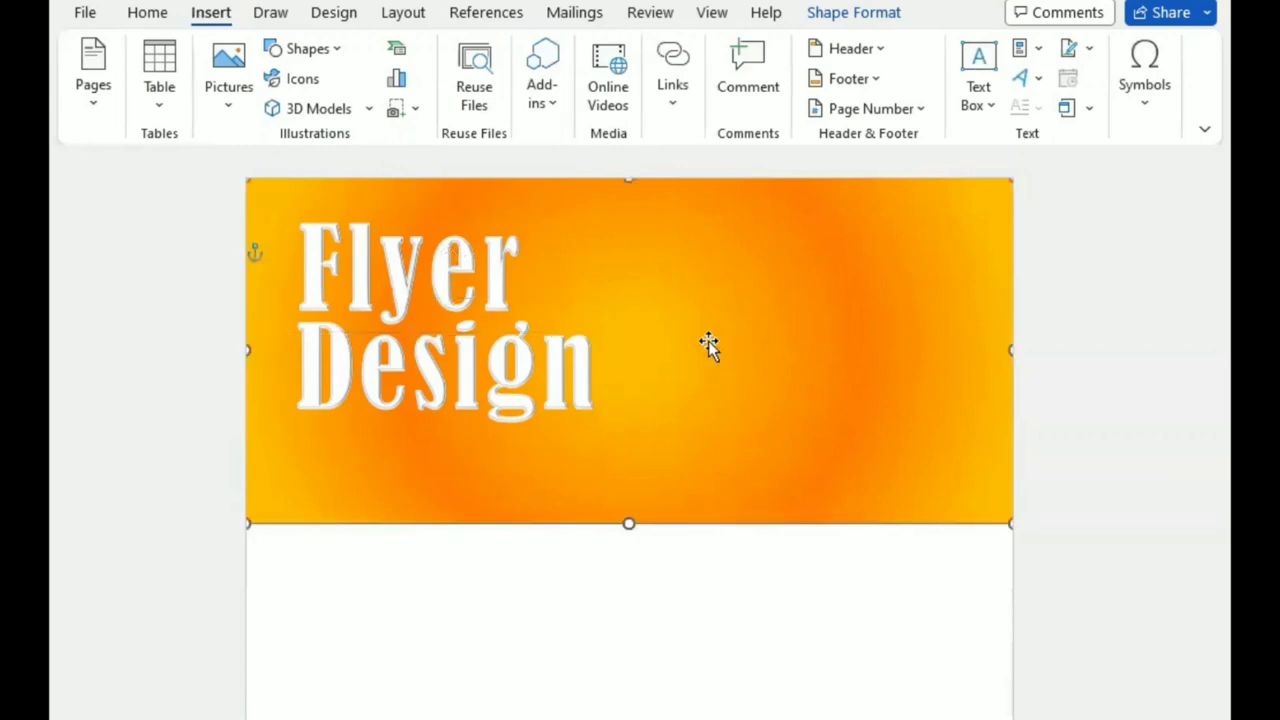
# Reduce both Design and Flyer to font size 100.
pyautogui.doubleClick(427, 350)
pyautogui.click(654, 280)
pyautogui.click(654, 280)
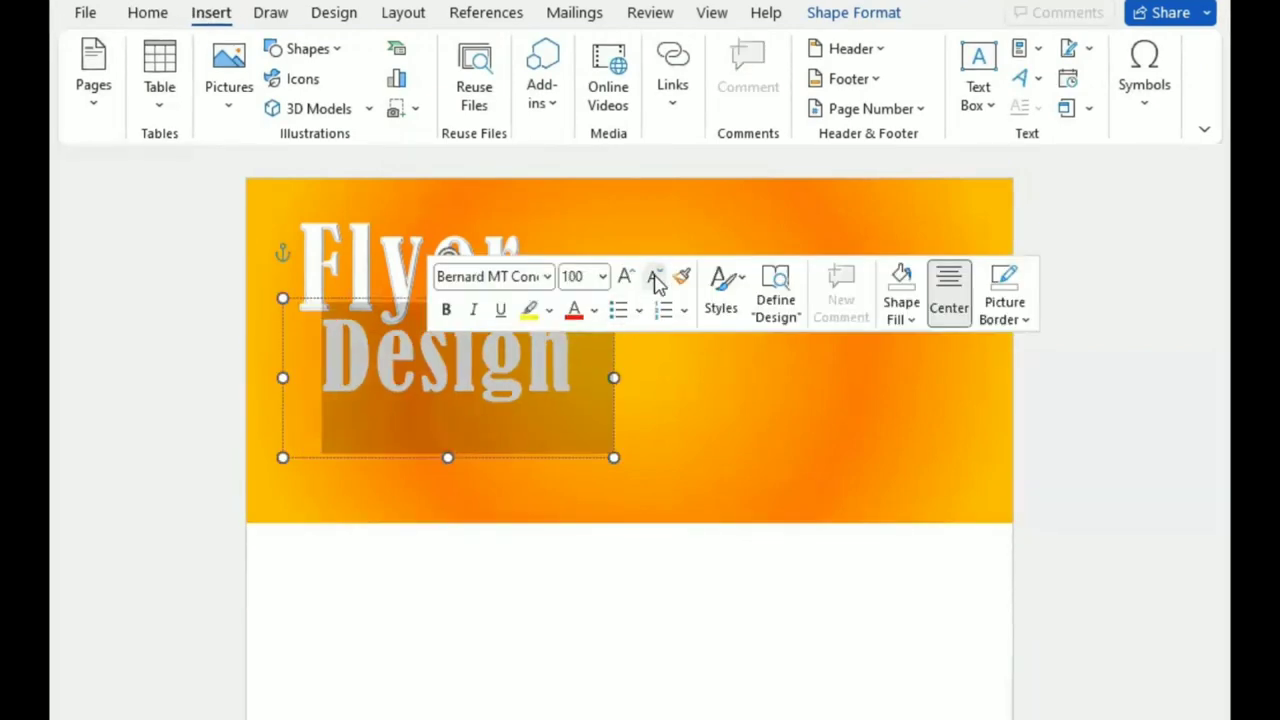
pyautogui.doubleClick(383, 248)
pyautogui.click(563, 174)
pyautogui.click(563, 174)
pyautogui.click(629, 349)
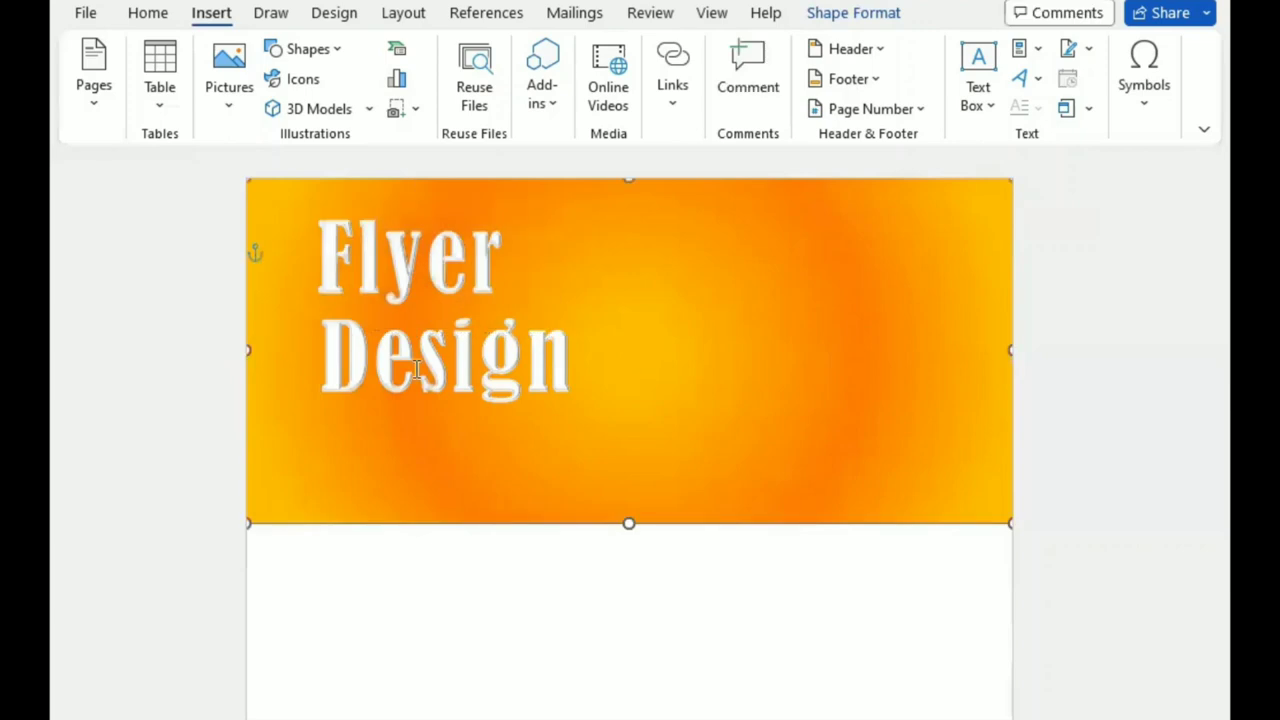
# Shorten the Design box to fit its text and nudge it closer beneath Flyer.
pyautogui.click(417, 368)
pyautogui.moveTo(443, 457); pyautogui.dragTo(439, 408)
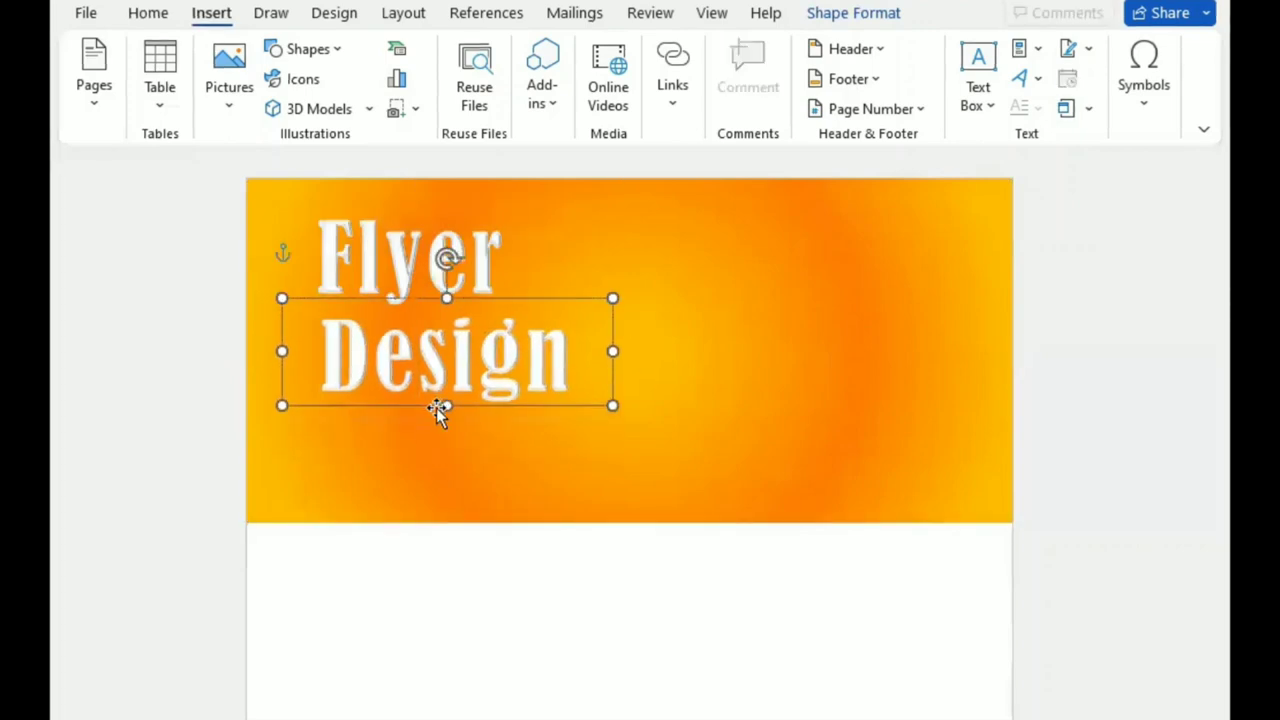
pyautogui.press('Up')
pyautogui.press('Up')
pyautogui.press('Up')
pyautogui.press('Up')
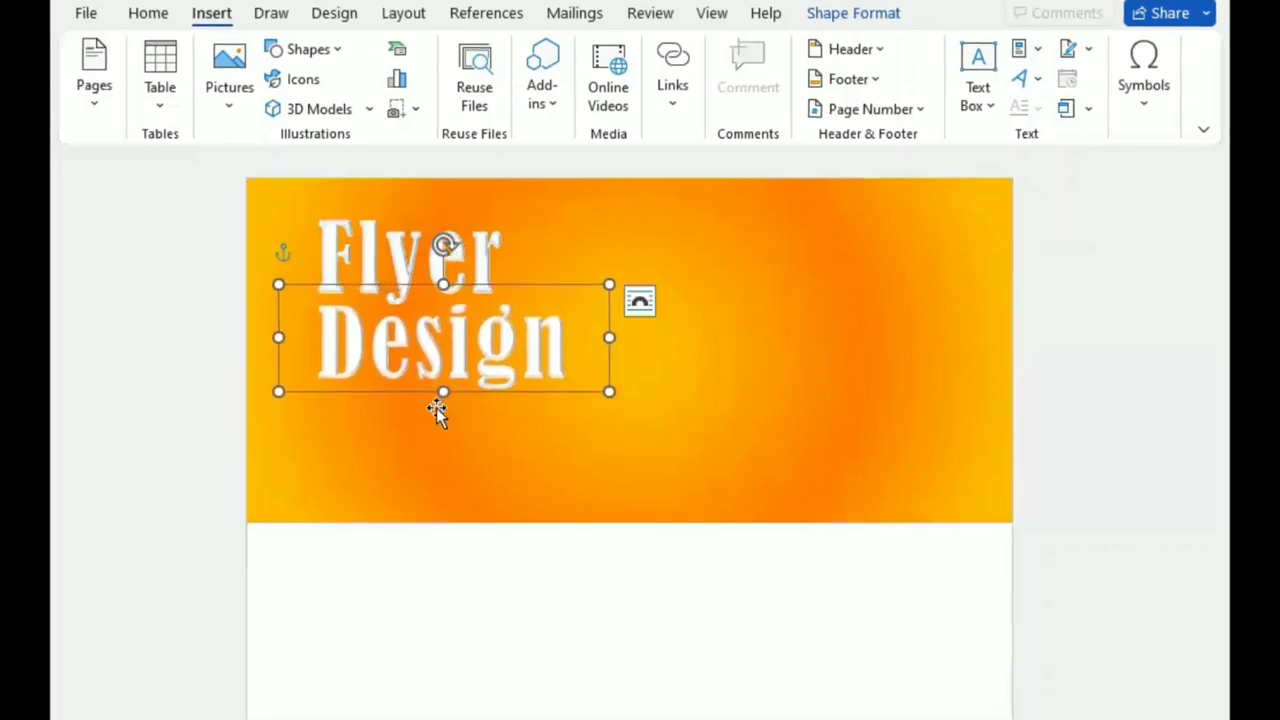
pyautogui.press('Down')
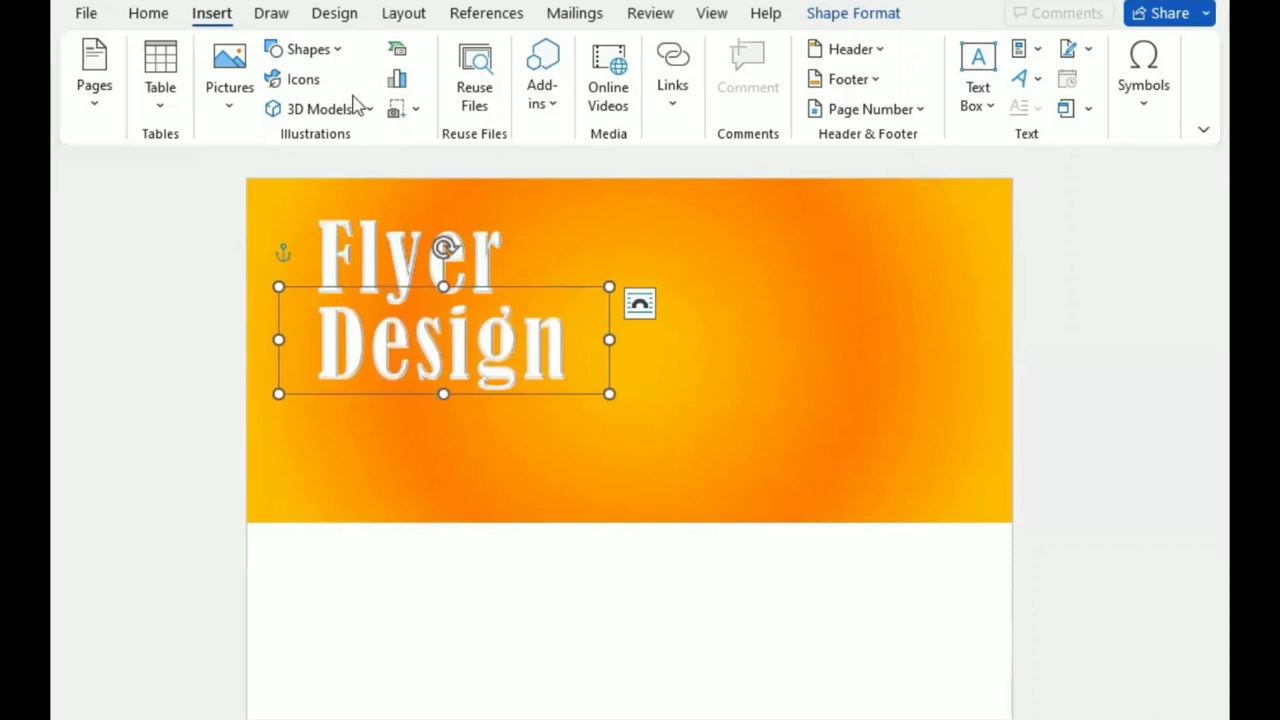
# Draw a black, outline-free rectangle below the word Design.
pyautogui.click(305, 49)
pyautogui.click(300, 110)
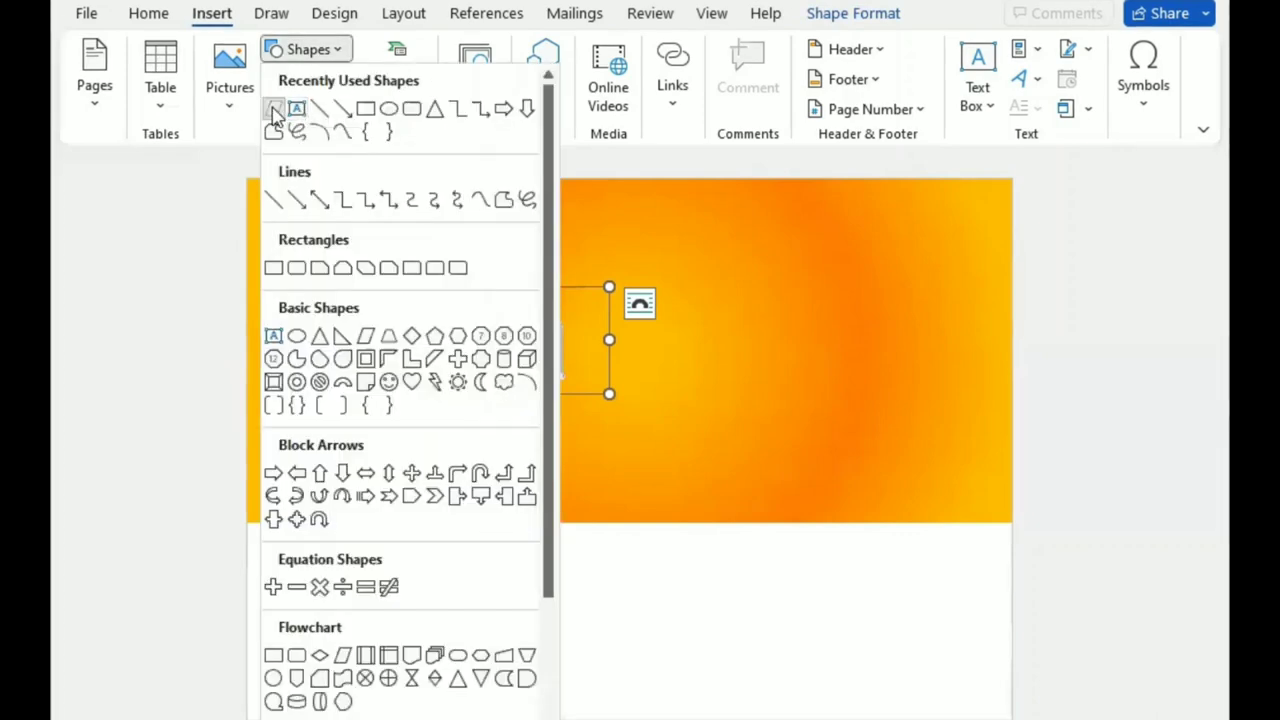
pyautogui.moveTo(425, 410)
pyautogui.mouseDown()
pyautogui.moveTo(445, 450)
pyautogui.moveTo(397, 415)
pyautogui.moveTo(460, 400)
pyautogui.mouseUp()
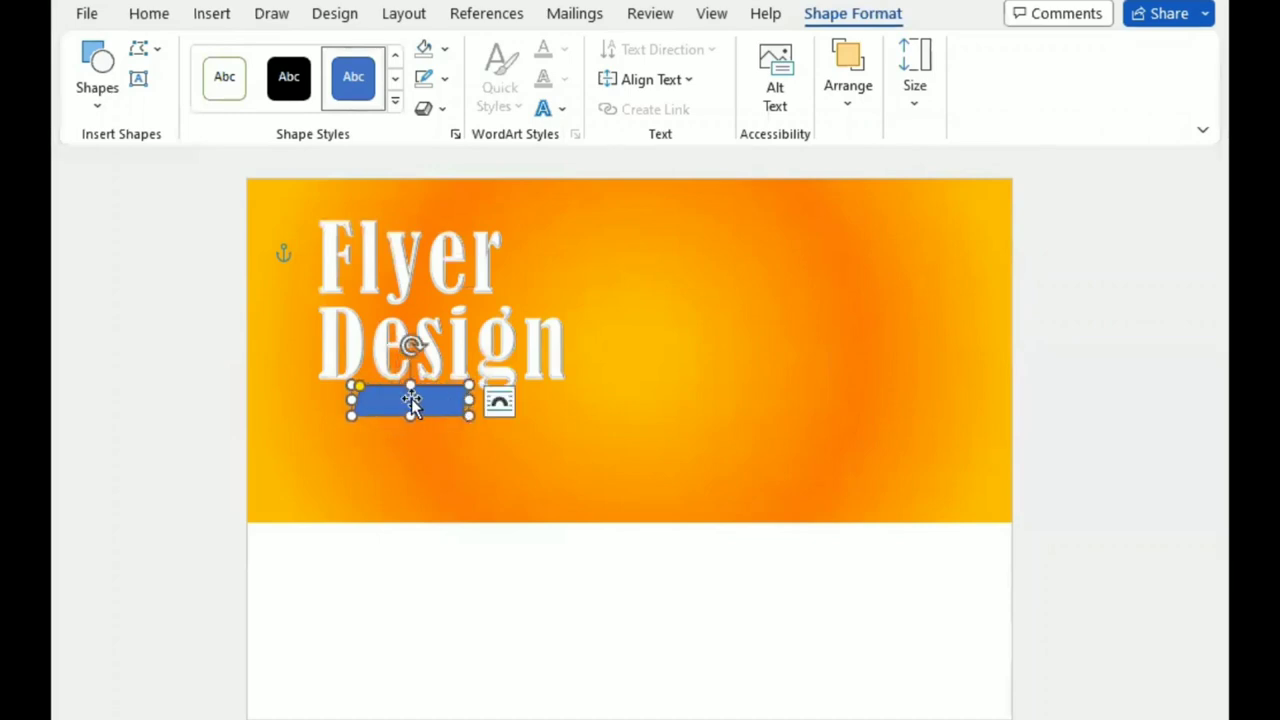
pyautogui.click(444, 78)
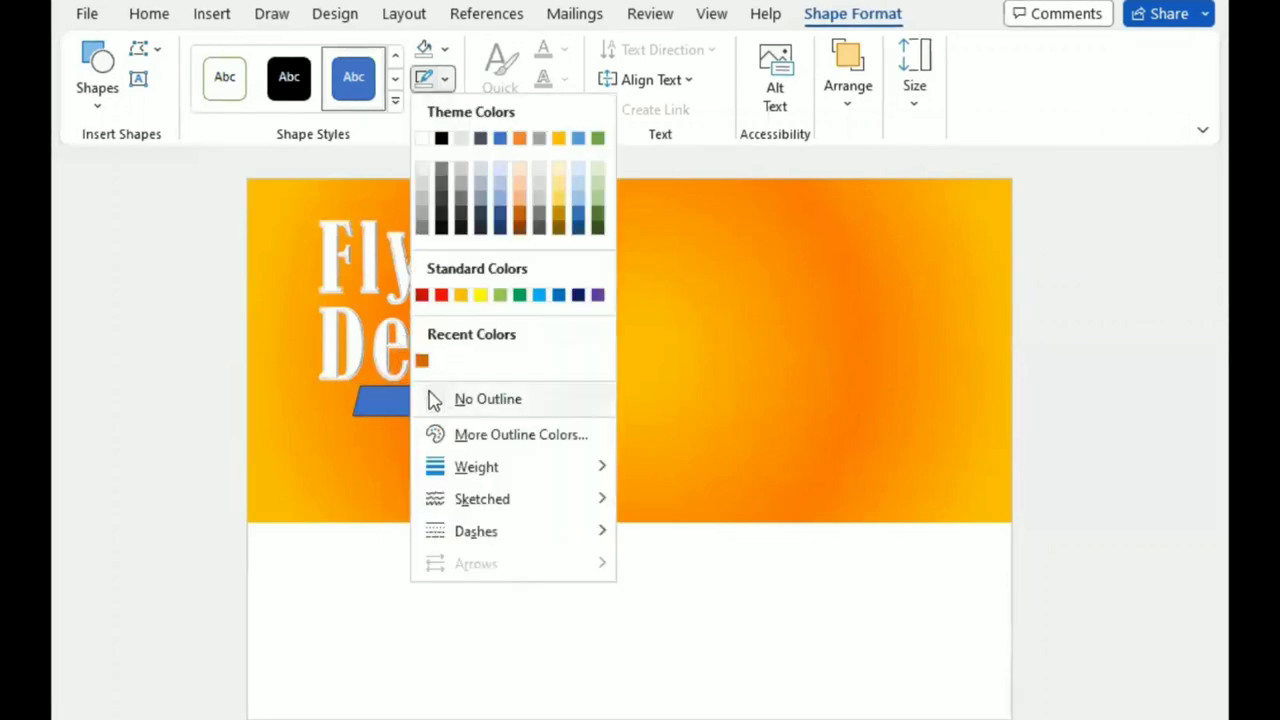
pyautogui.click(432, 396)
pyautogui.click(445, 49)
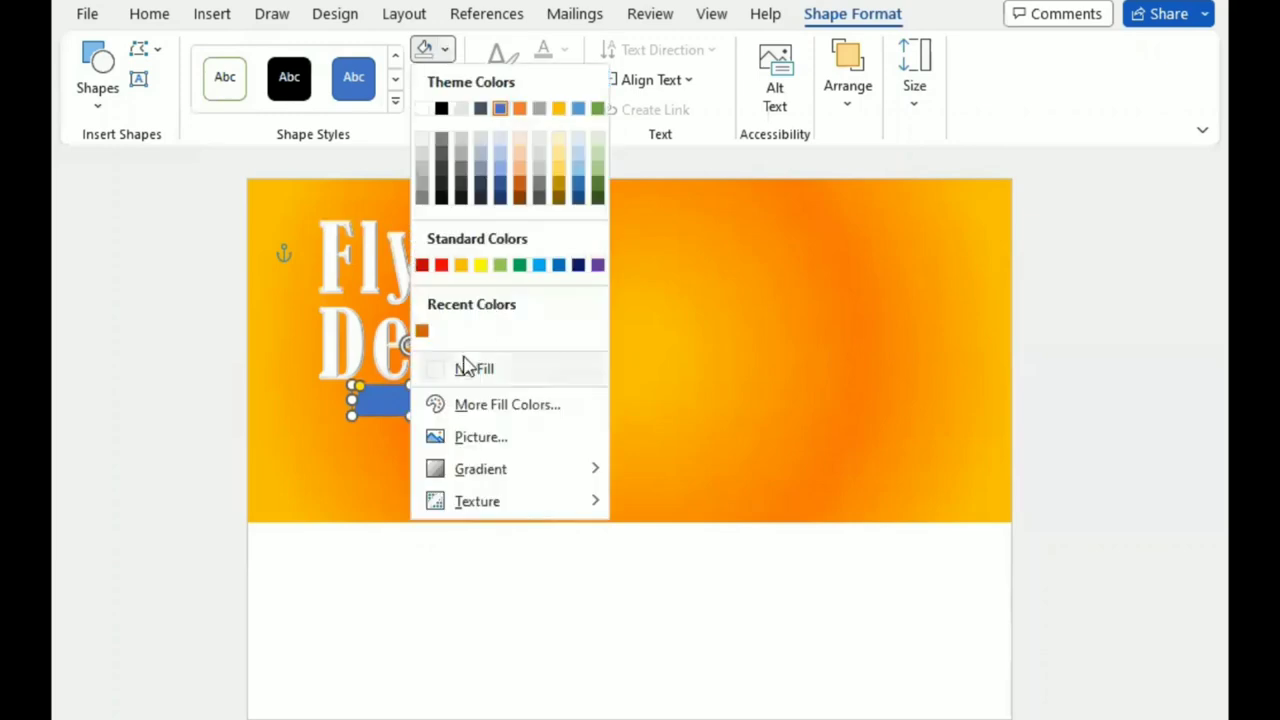
pyautogui.click(441, 109)
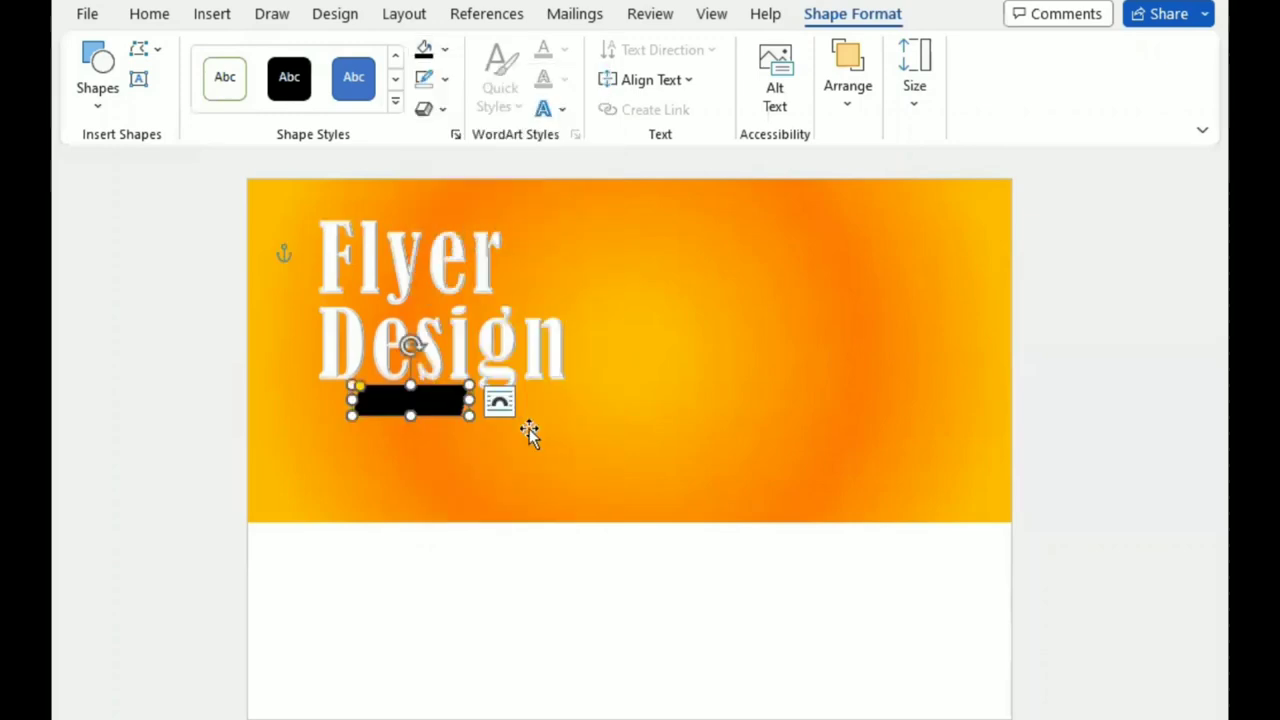
# Add the text Masterclass to the rectangle in bold orange at size 16.
pyautogui.rightClick(400, 400)
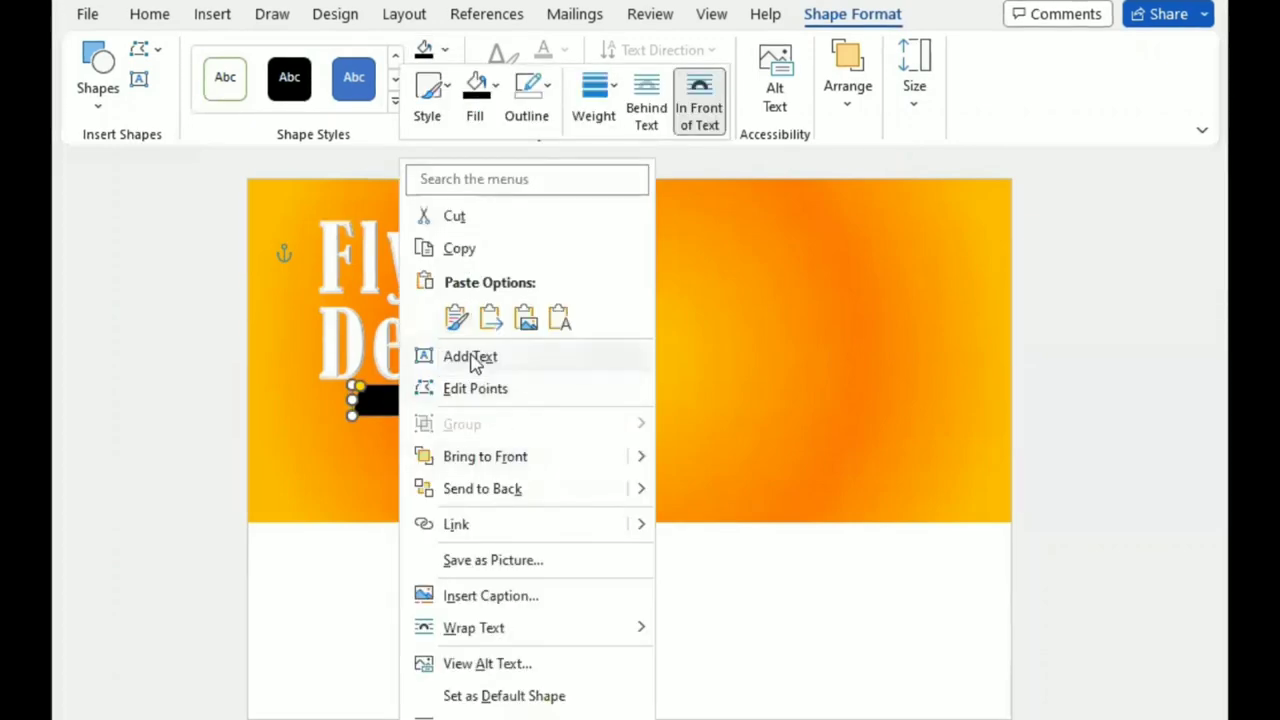
pyautogui.click(474, 360)
pyautogui.write('Masterclass')
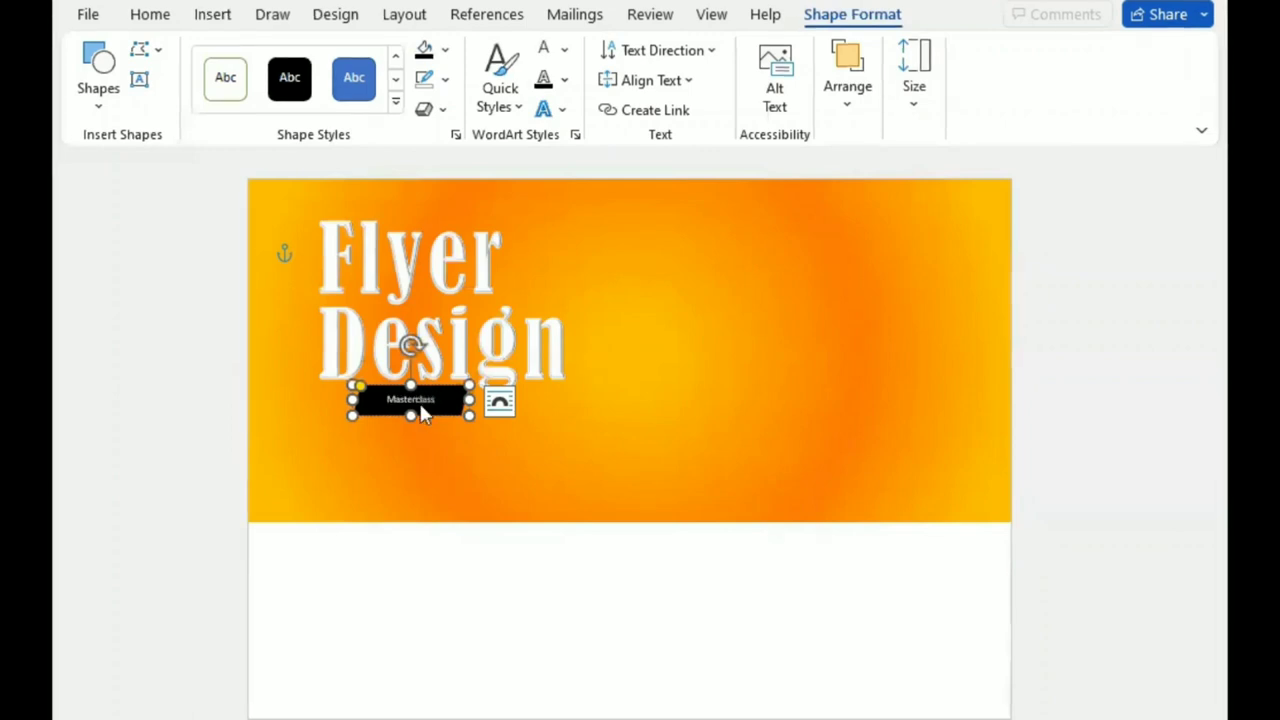
pyautogui.doubleClick(416, 403)
pyautogui.click(619, 332)
pyautogui.click(619, 332)
pyautogui.click(619, 332)
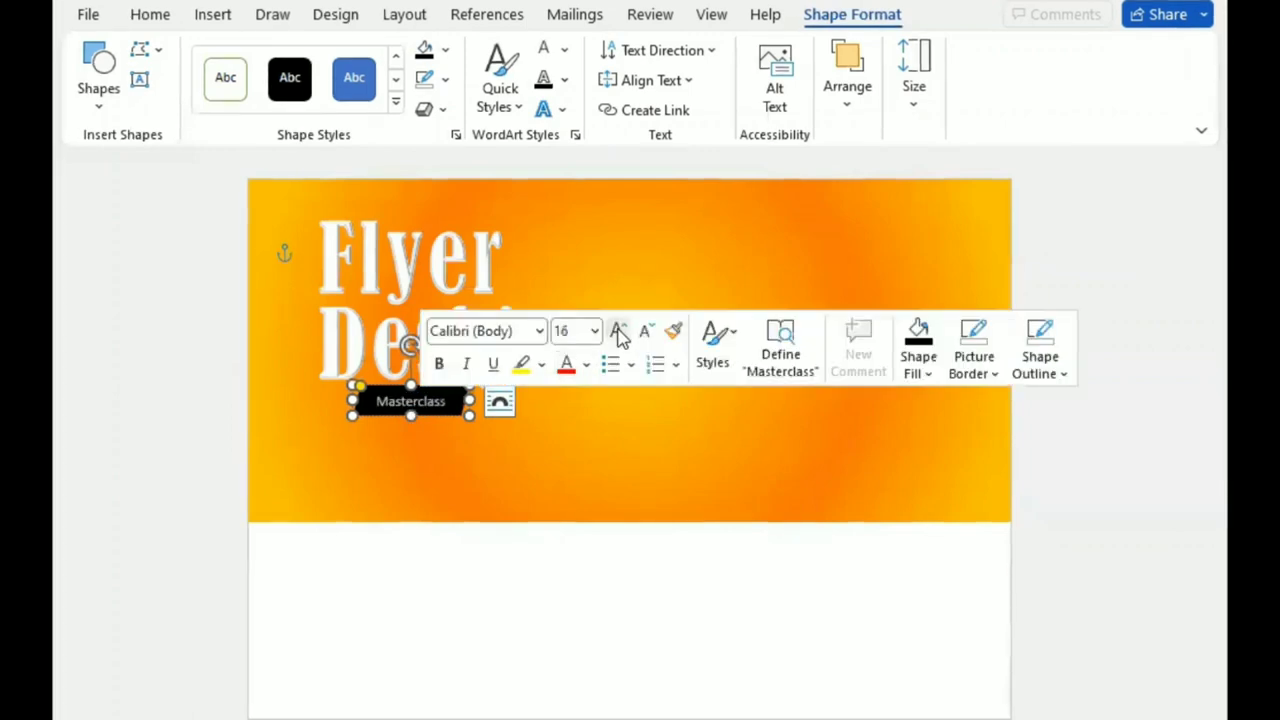
pyautogui.click(464, 364)
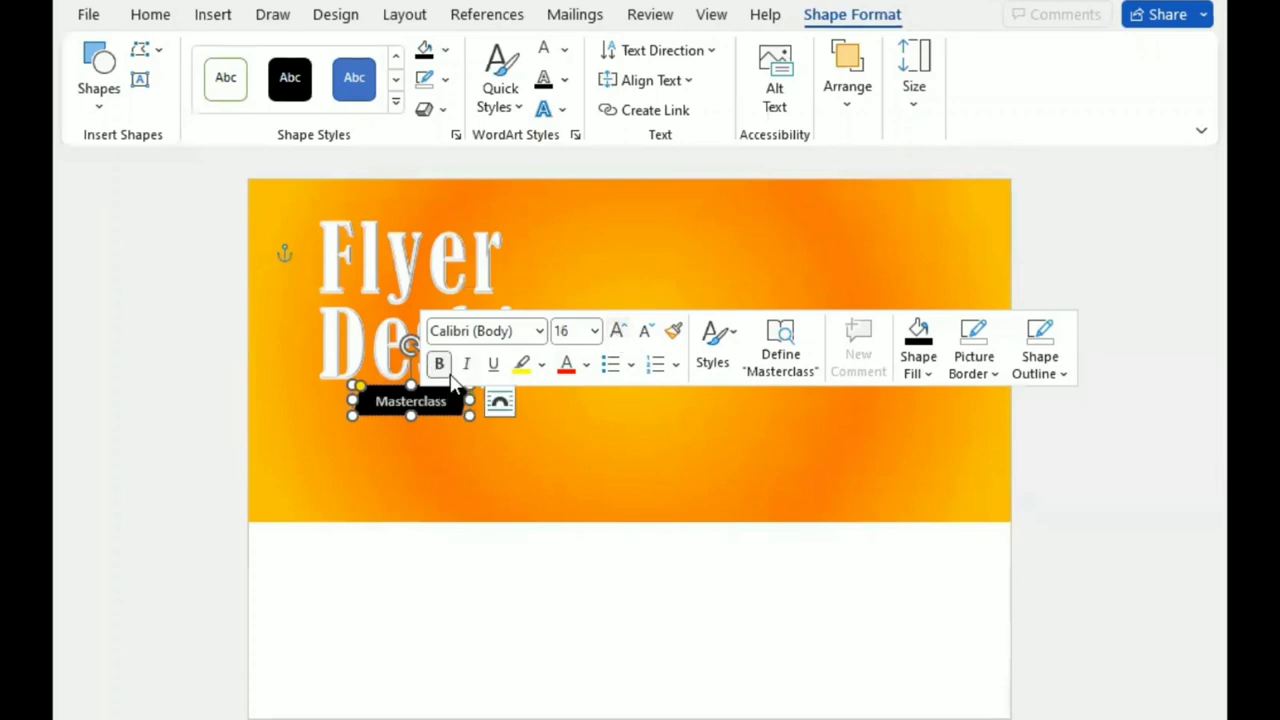
pyautogui.click(565, 50)
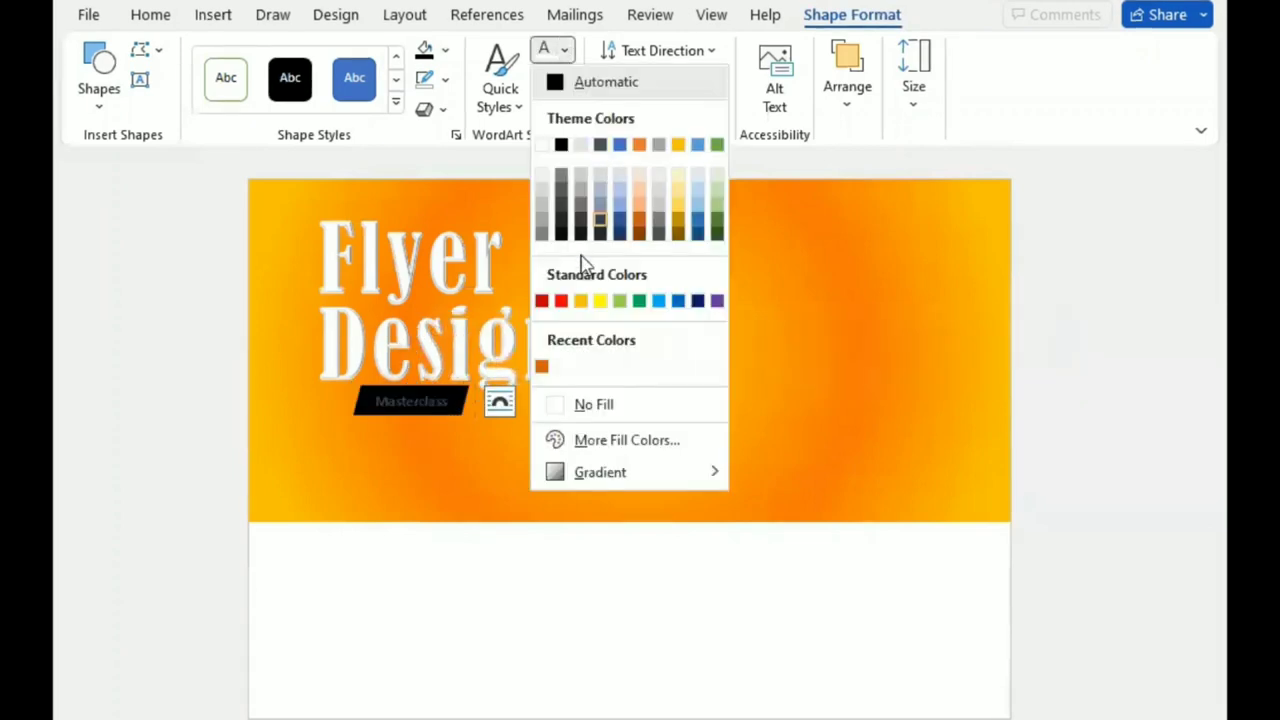
pyautogui.click(541, 364)
# Give the Masterclass tag a tilted 3-D preset effect and nudge it up and right.
pyautogui.click(440, 110)
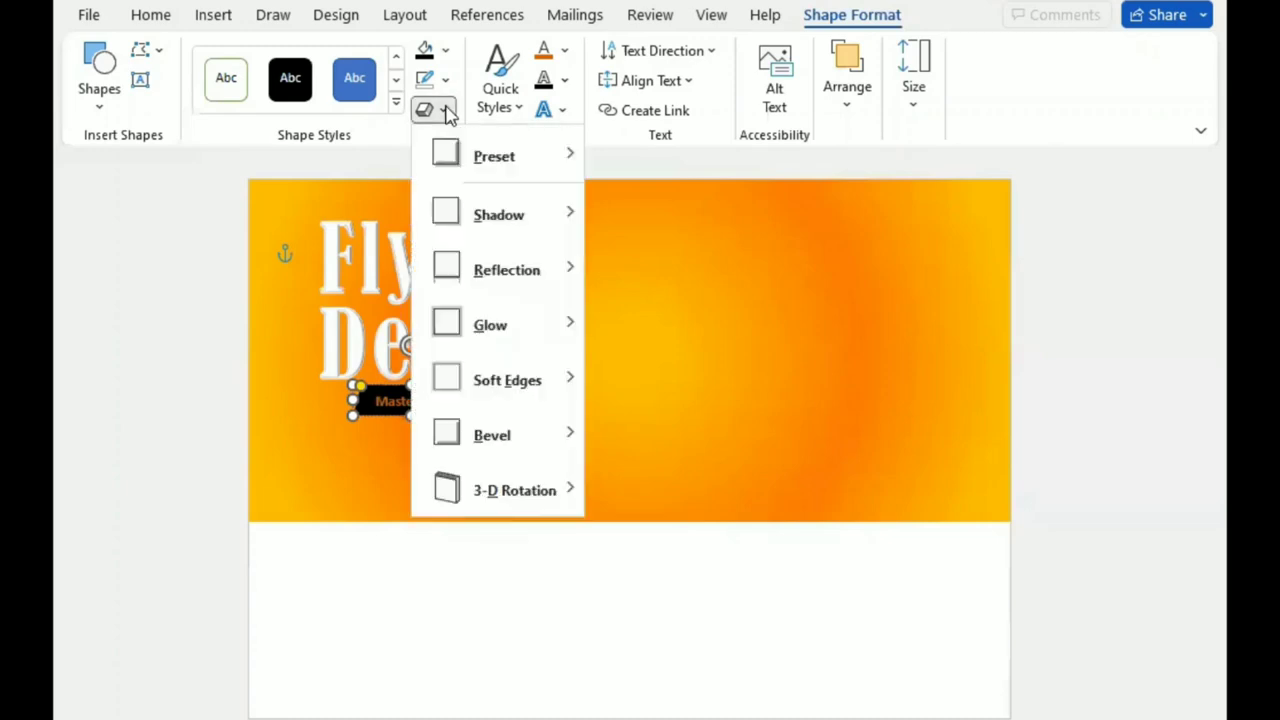
pyautogui.moveTo(551, 150)
pyautogui.click(747, 428)
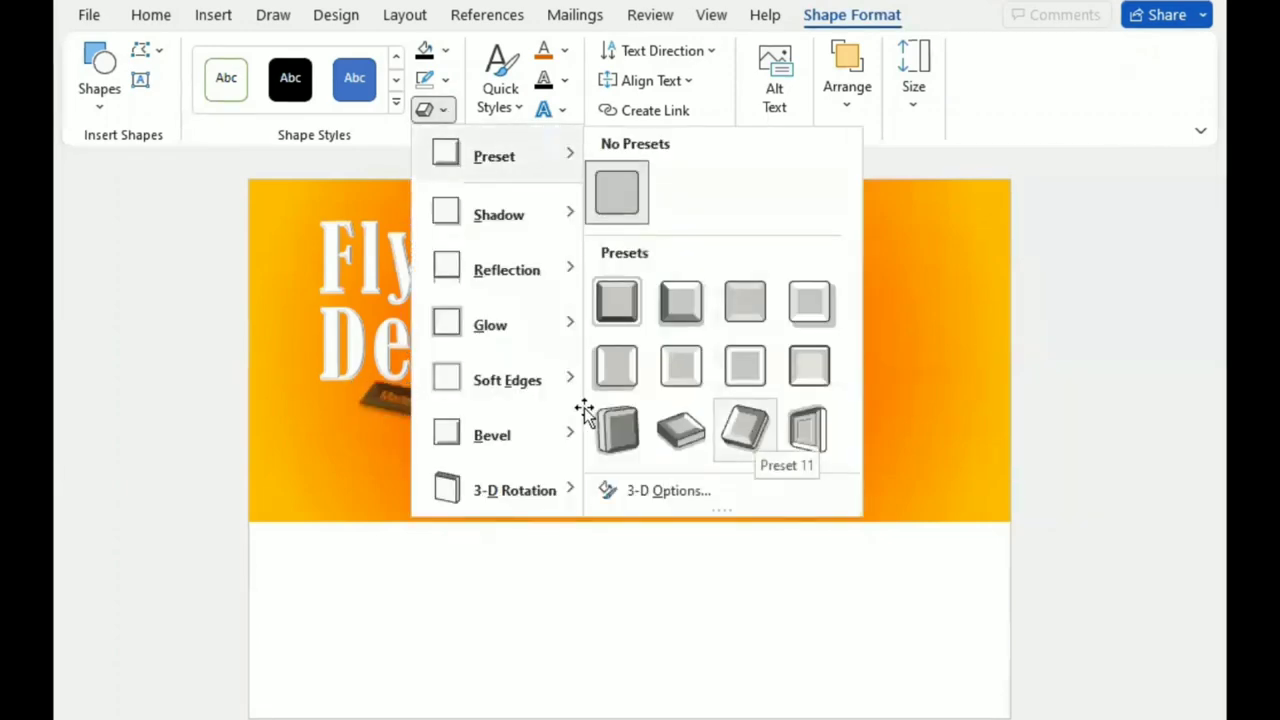
pyautogui.press('Up')
pyautogui.press('Up')
pyautogui.press('Up')
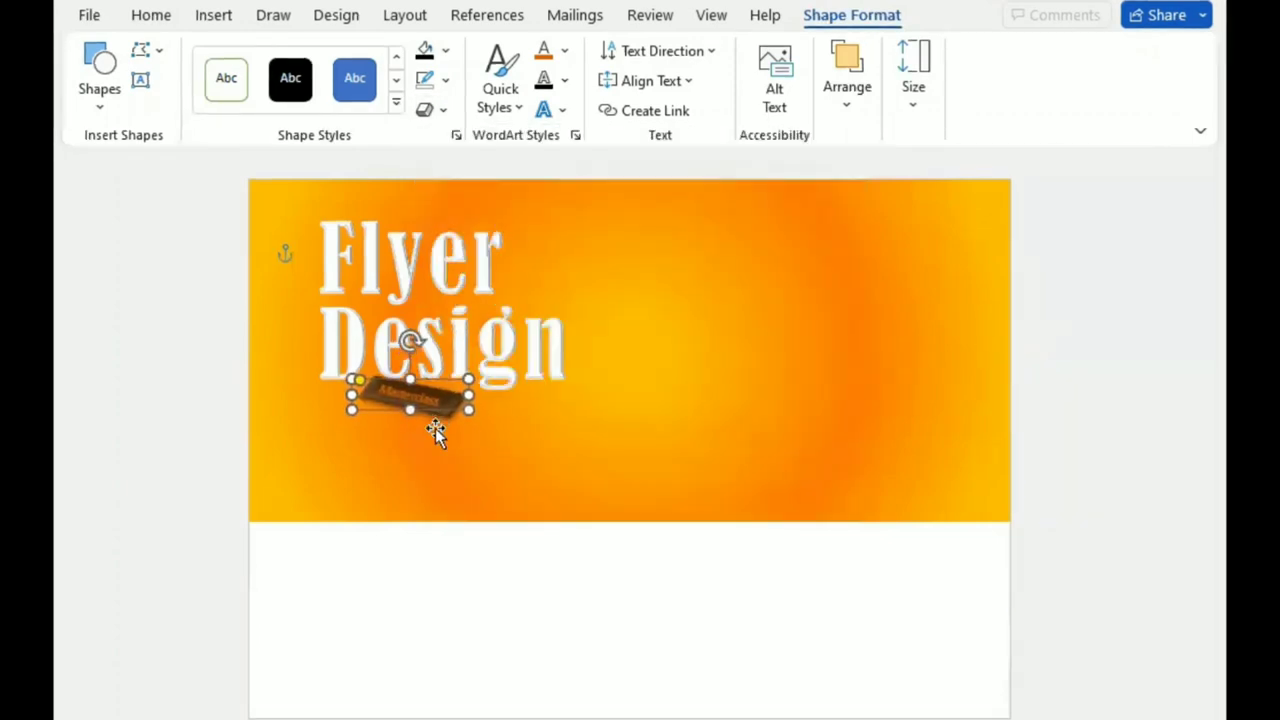
pyautogui.press('Right')
pyautogui.press('Right')
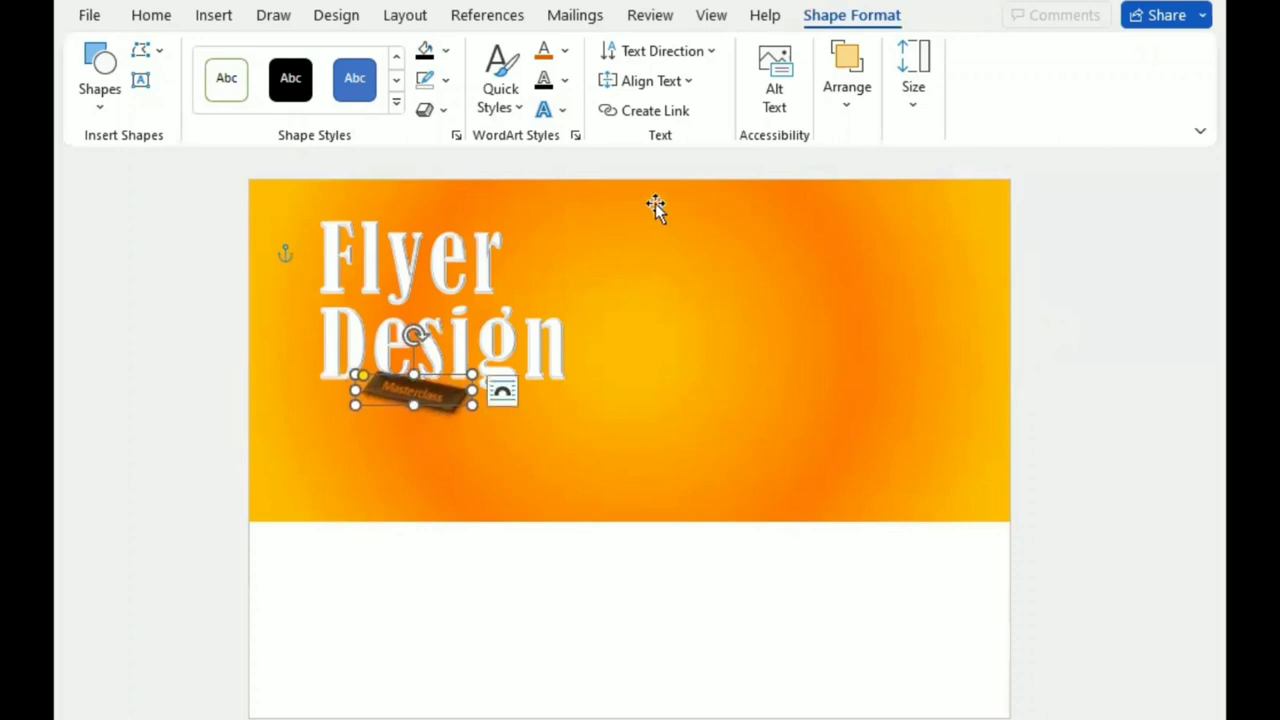
pyautogui.click(846, 100)
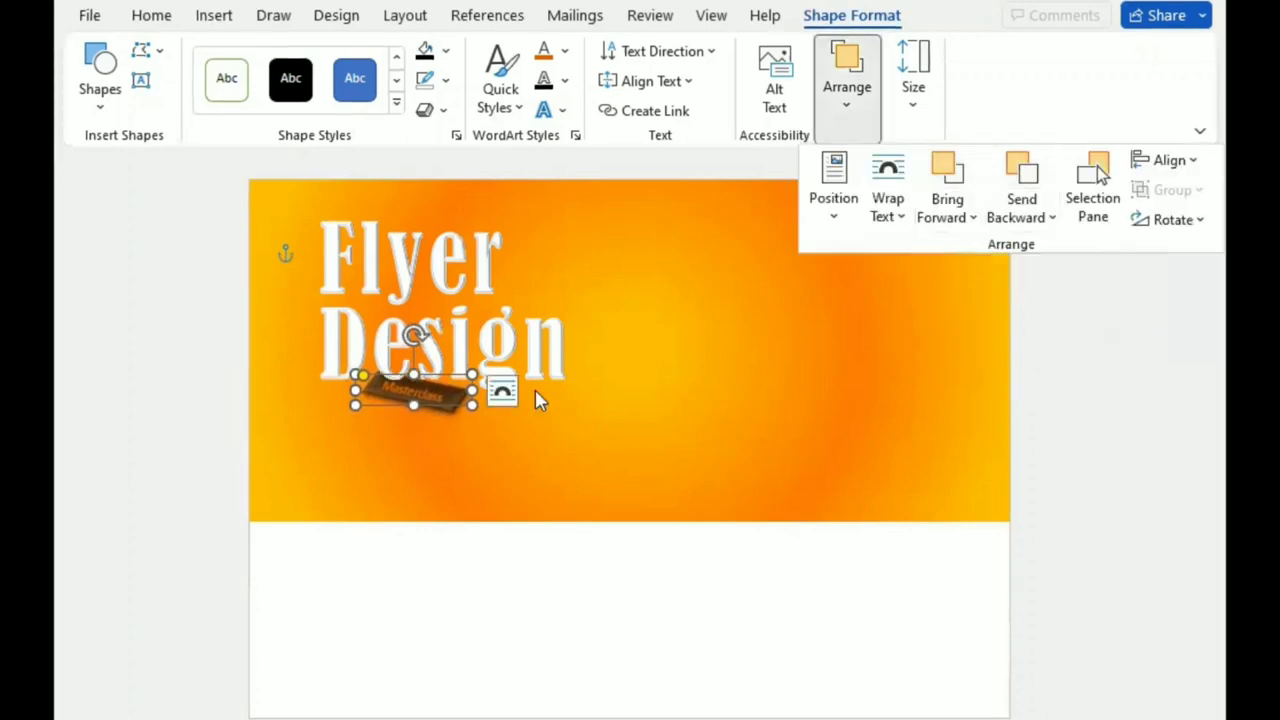
pyautogui.click(560, 405)
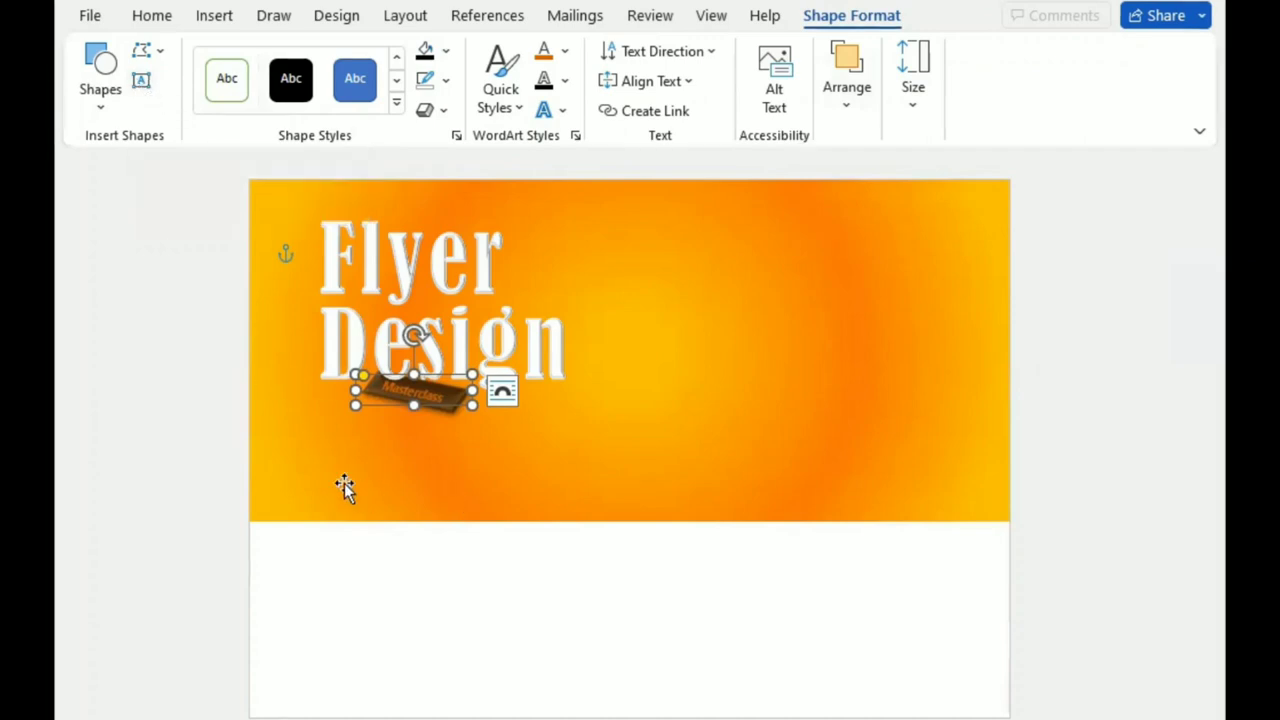
# Draw a text box below the Masterclass tag, fill it with =Lorem() text and shorten it.
pyautogui.click(141, 80)
pyautogui.moveTo(328, 418); pyautogui.dragTo(593, 525)
pyautogui.write('=Lorem')
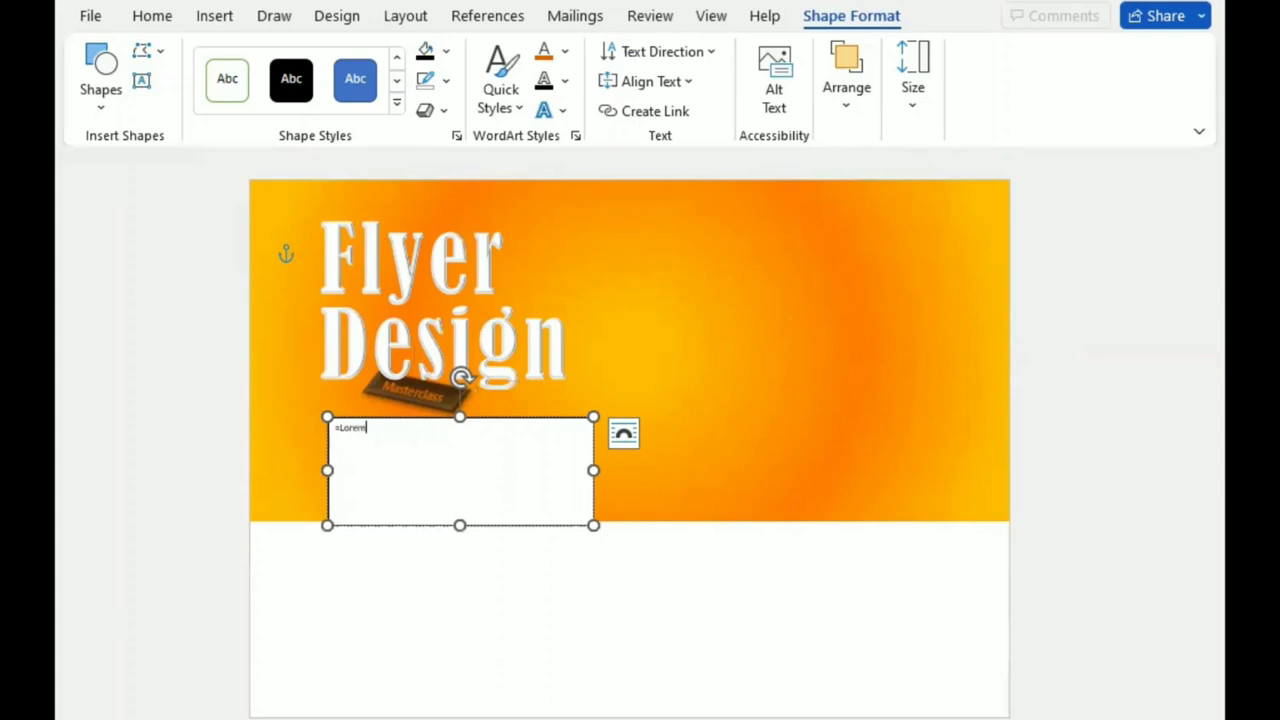
pyautogui.write('()')
pyautogui.press('Return')
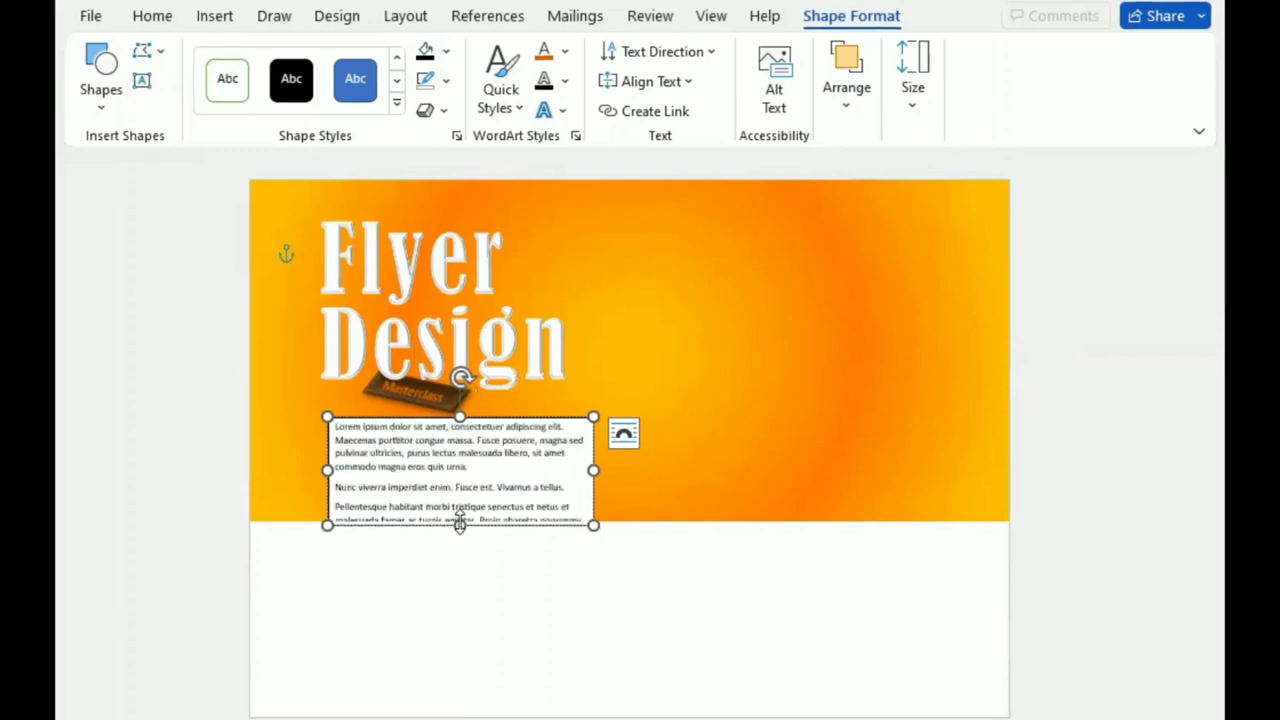
pyautogui.moveTo(459, 525)
pyautogui.mouseDown()
pyautogui.moveTo(451, 480)
pyautogui.moveTo(630, 360)
pyautogui.mouseUp()
# Set the Lorem ipsum text to 12 pt, remove the box's fill and outline, and make the text white.
pyautogui.click(600, 362)
pyautogui.click(577, 425)
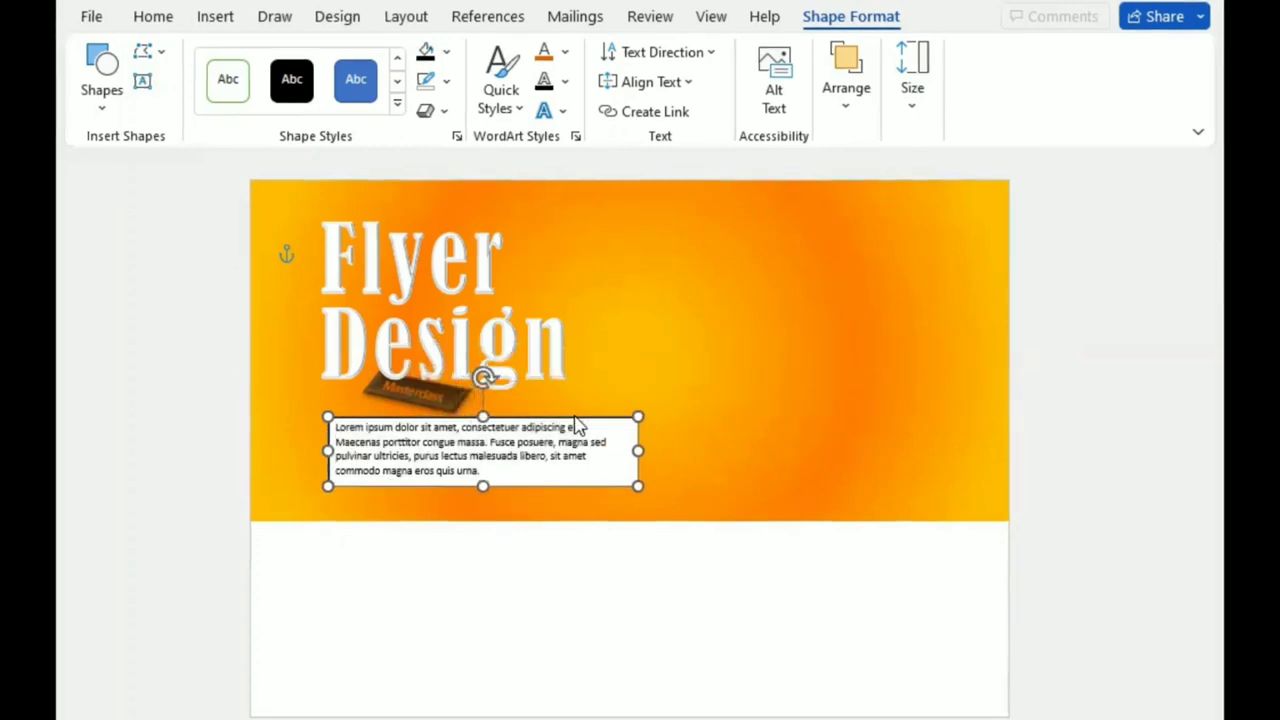
pyautogui.click(446, 52)
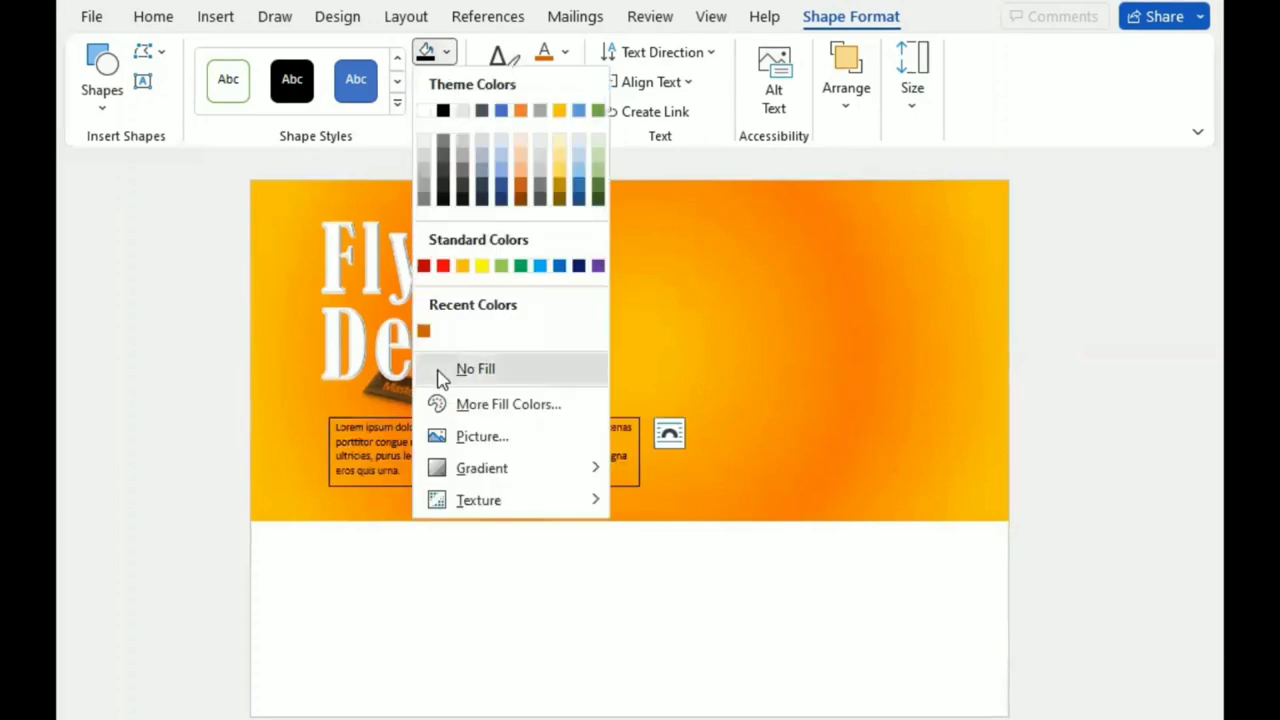
pyautogui.click(443, 372)
pyautogui.click(446, 81)
pyautogui.click(558, 52)
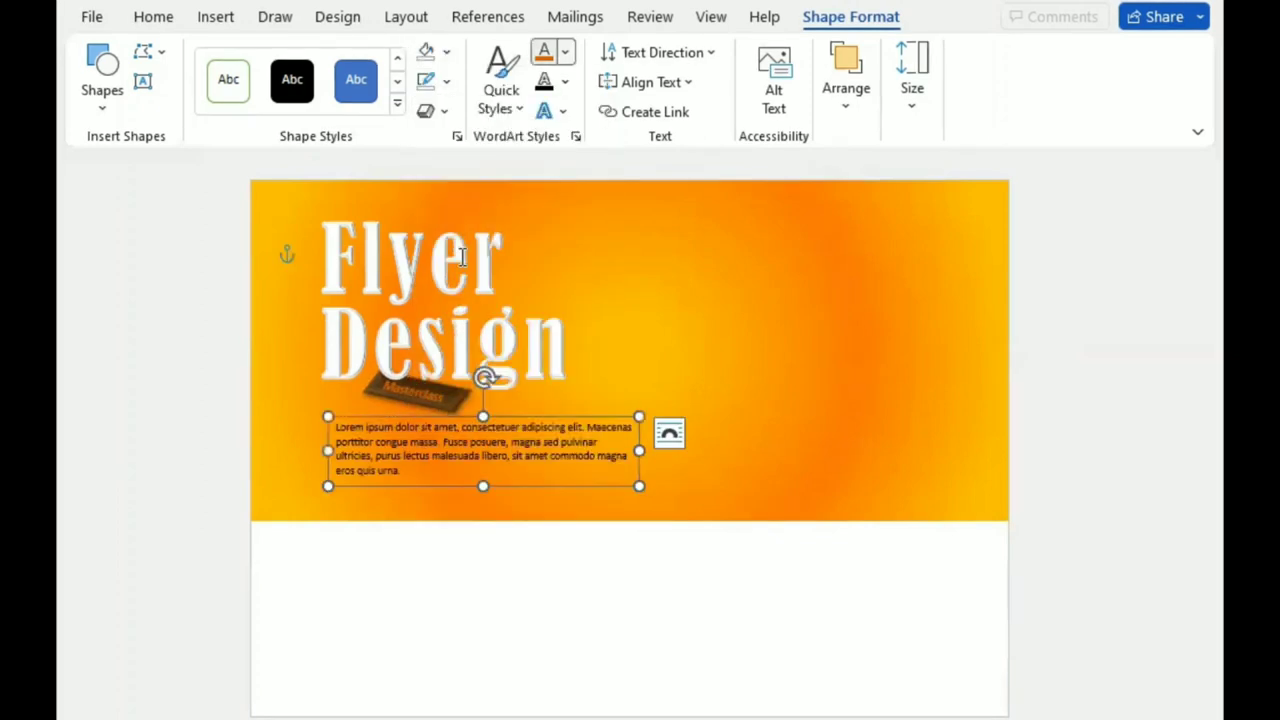
pyautogui.click(560, 52)
pyautogui.click(478, 365)
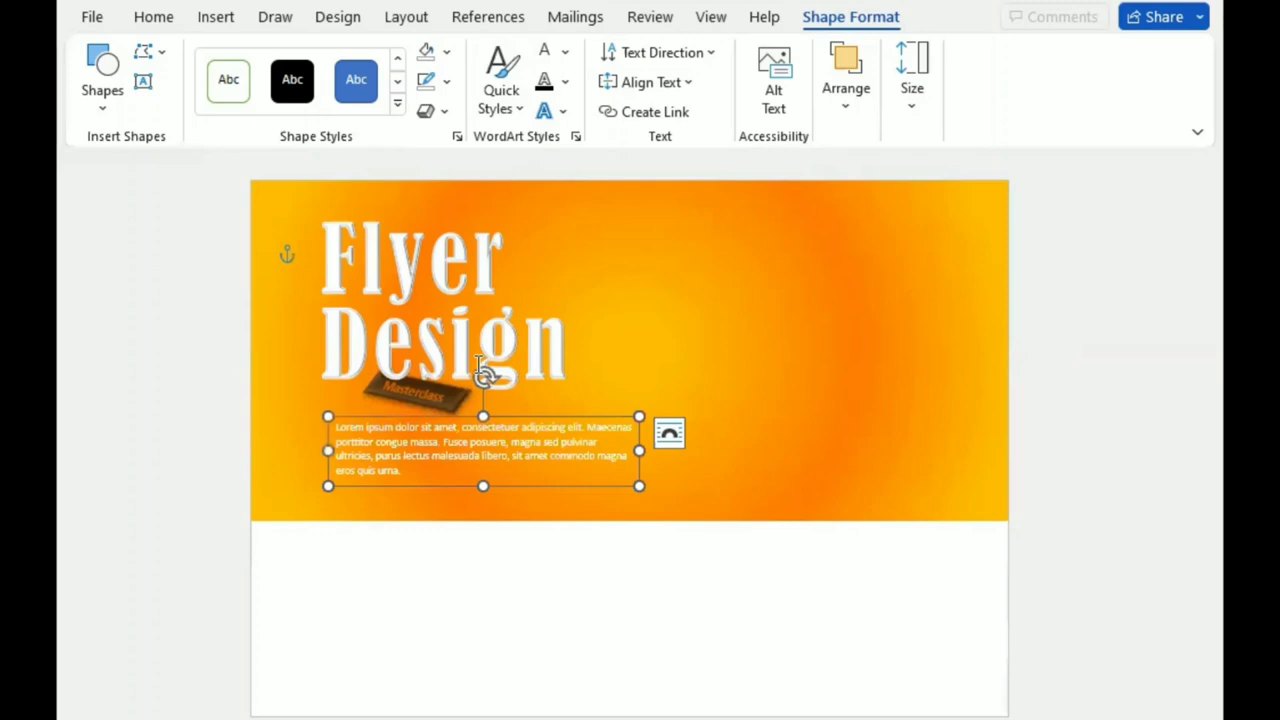
# Raise the Lorem ipsum text to 14 pt and nudge the box left and down into place.
pyautogui.press('Left')
pyautogui.press('Left')
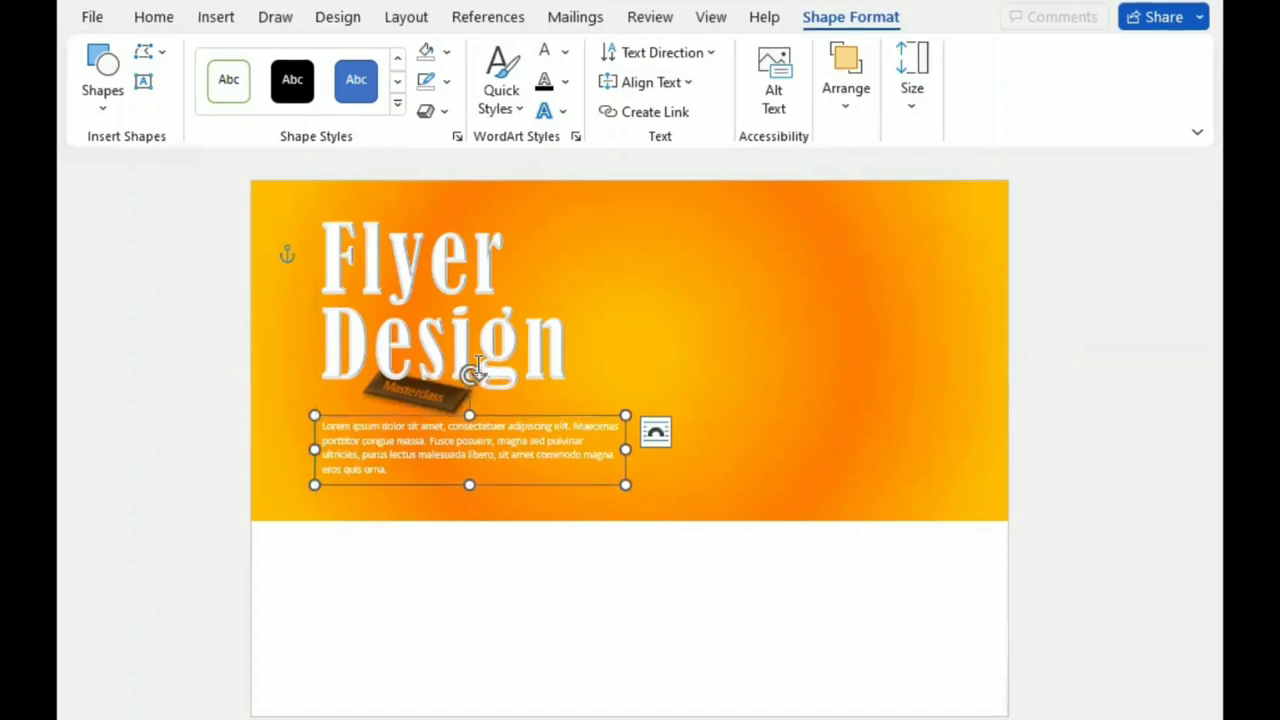
pyautogui.press('Down')
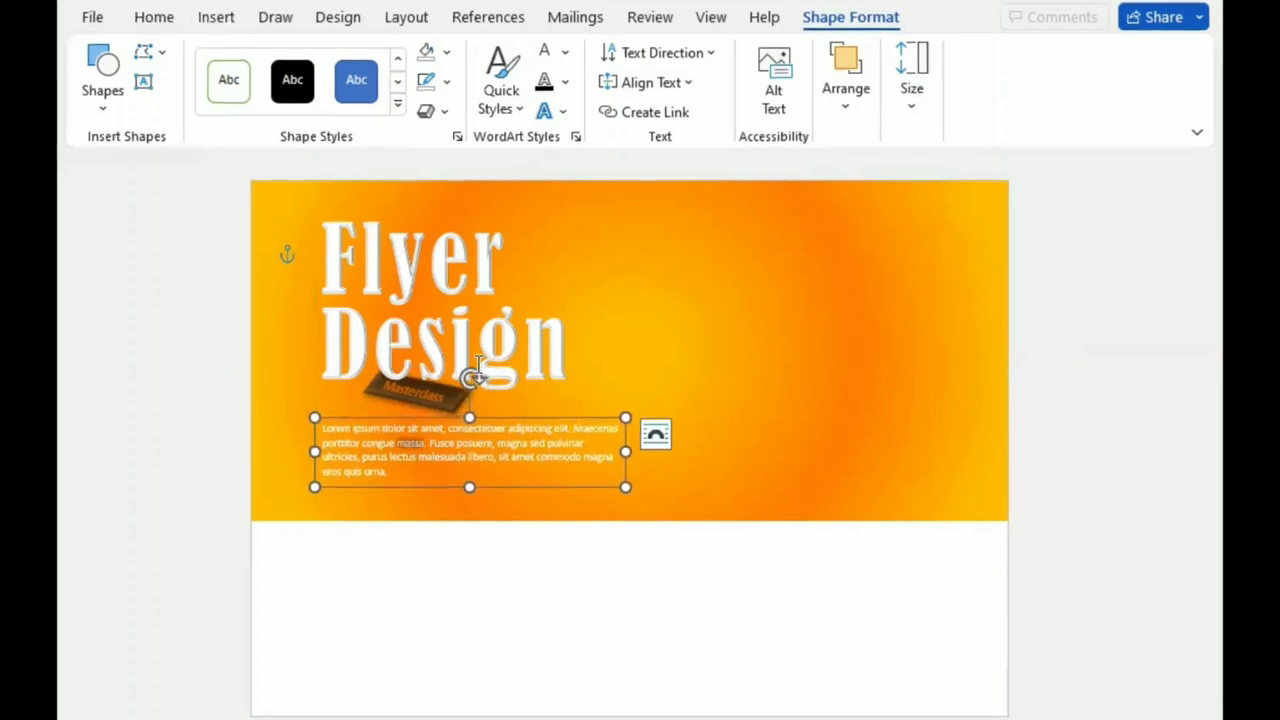
pyautogui.hotkey('ctrl', 'a')
pyautogui.click(608, 374)
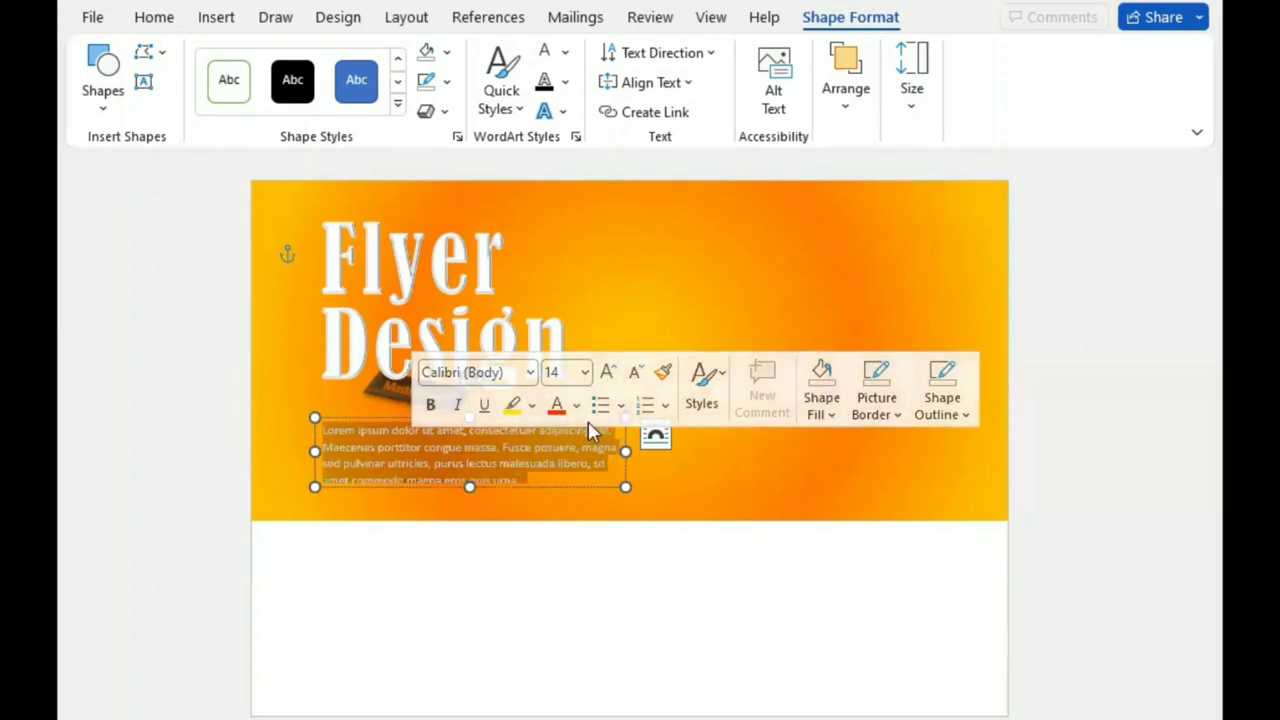
pyautogui.click(588, 430)
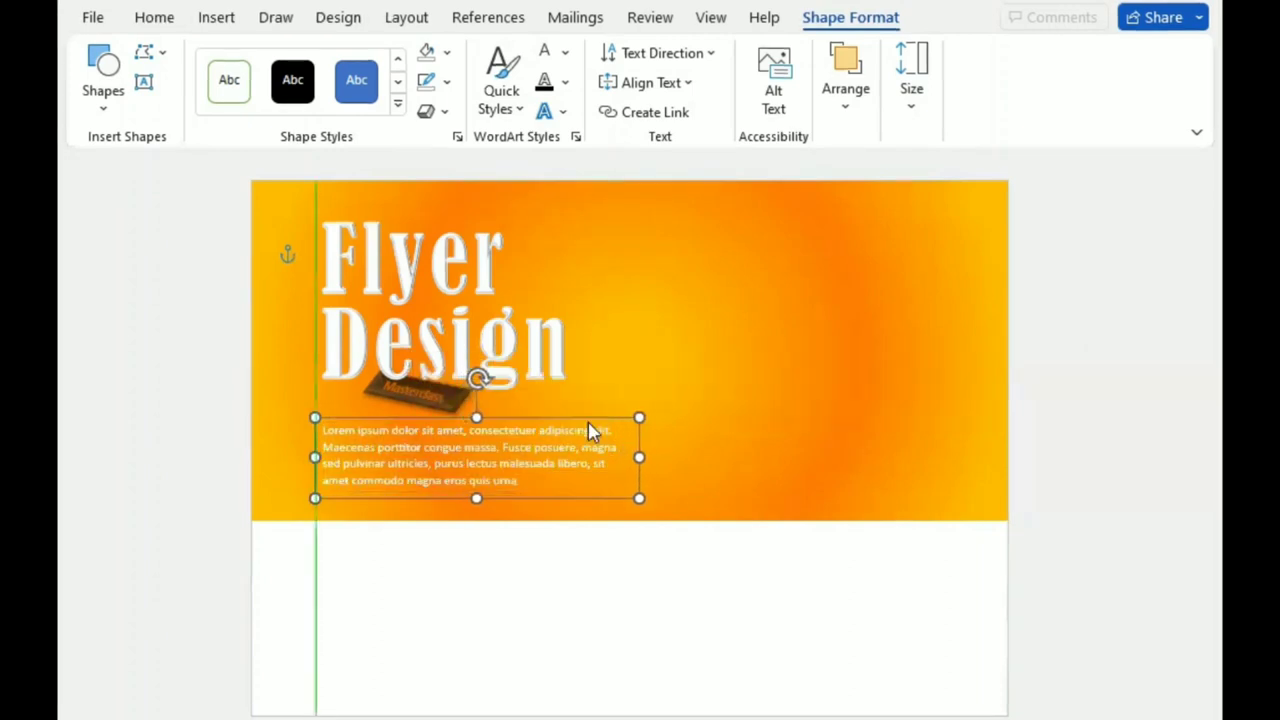
pyautogui.press('Down')
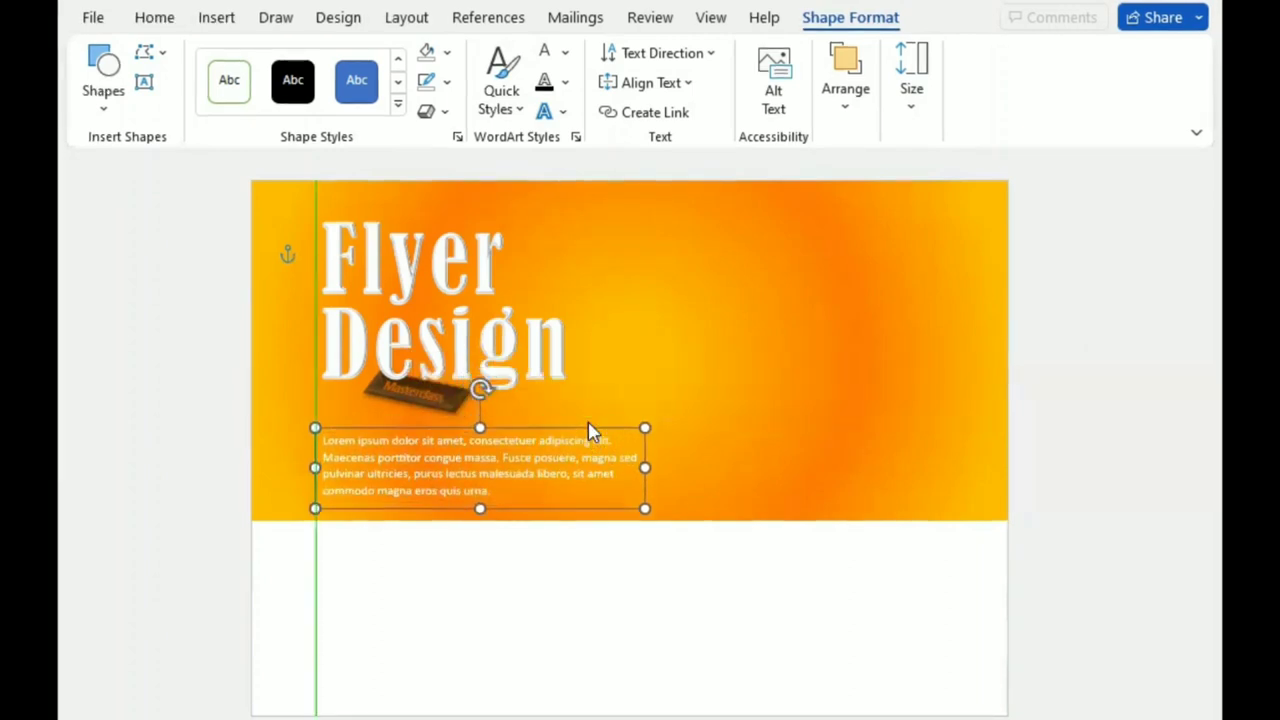
pyautogui.press('Down')
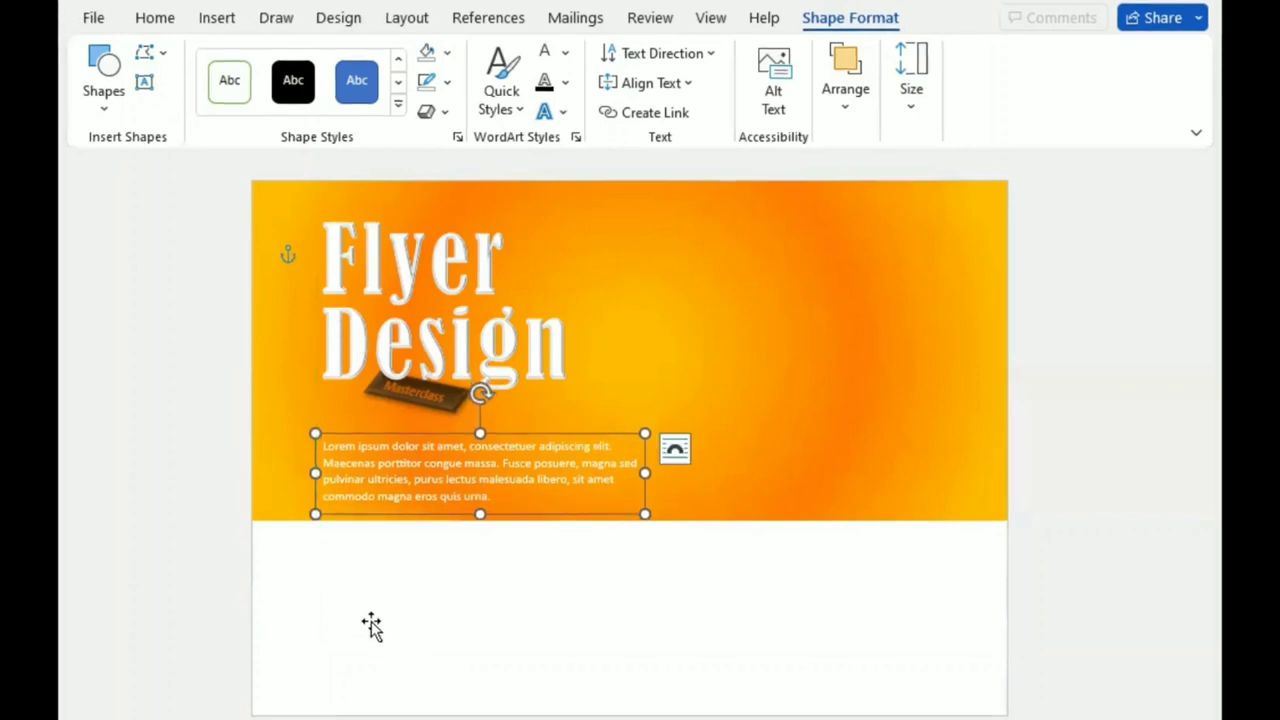
pyautogui.click(390, 595)
# Draw a new box below the orange banner and paste the Featuring list into it.
pyautogui.moveTo(274, 538); pyautogui.dragTo(479, 690)
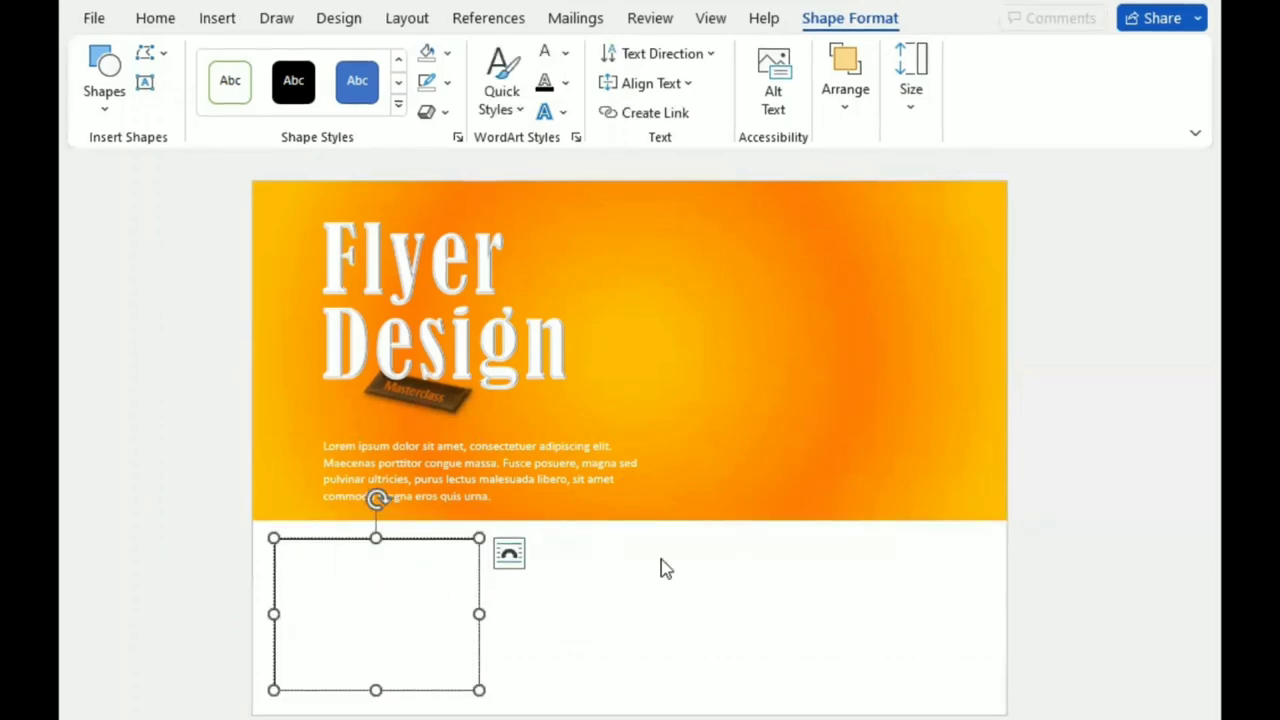
pyautogui.hotkey('ctrl', 'd')
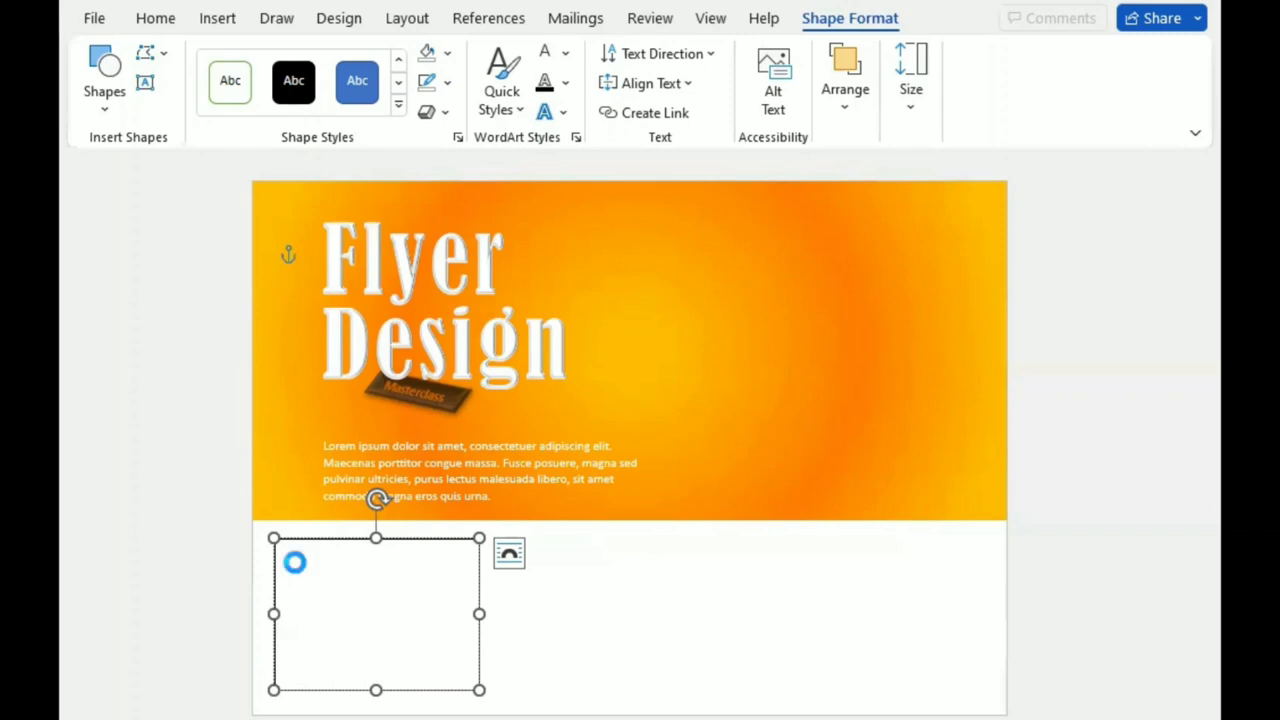
pyautogui.click(875, 612)
pyautogui.write('Featuring Pixellab Intro How to create Social Media Design How to Design Church Flyers How to Design a Birthday Flyer How to Design a Business Flyer How to Design a Business Card')
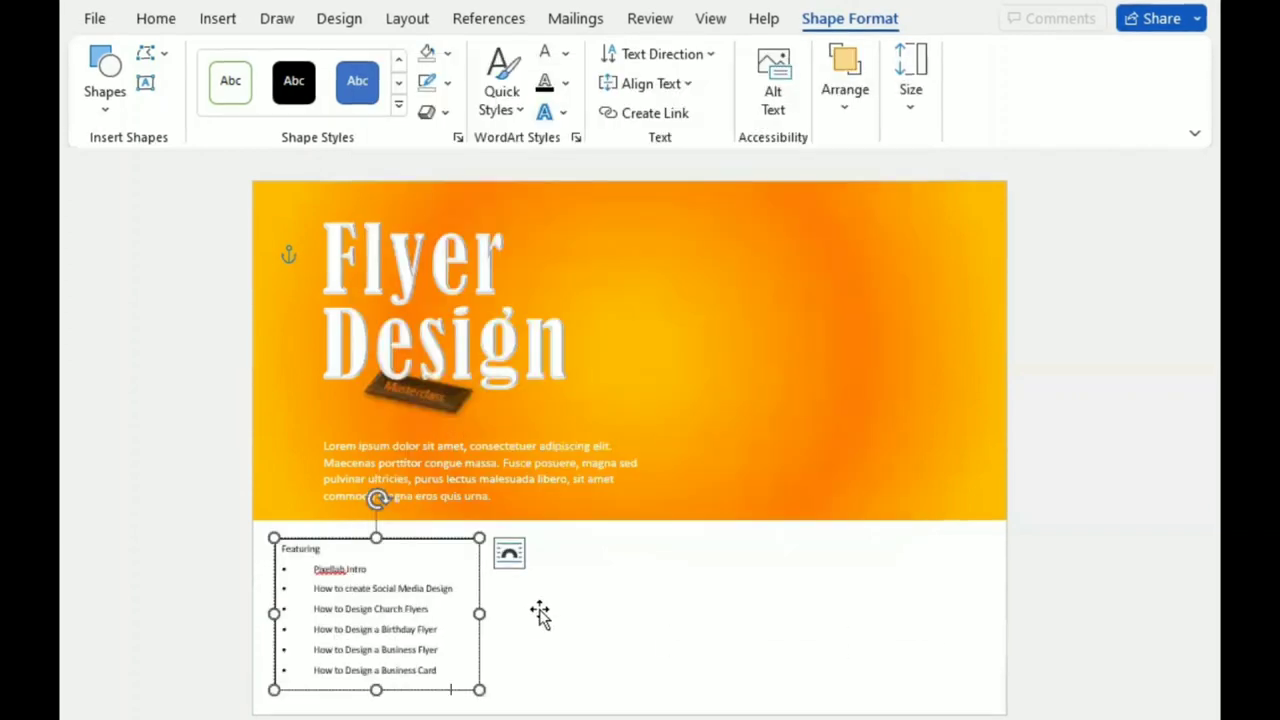
# Widen the Featuring list box, remove its outline and extend it down to show more bullets.
pyautogui.moveTo(479, 613); pyautogui.dragTo(580, 613)
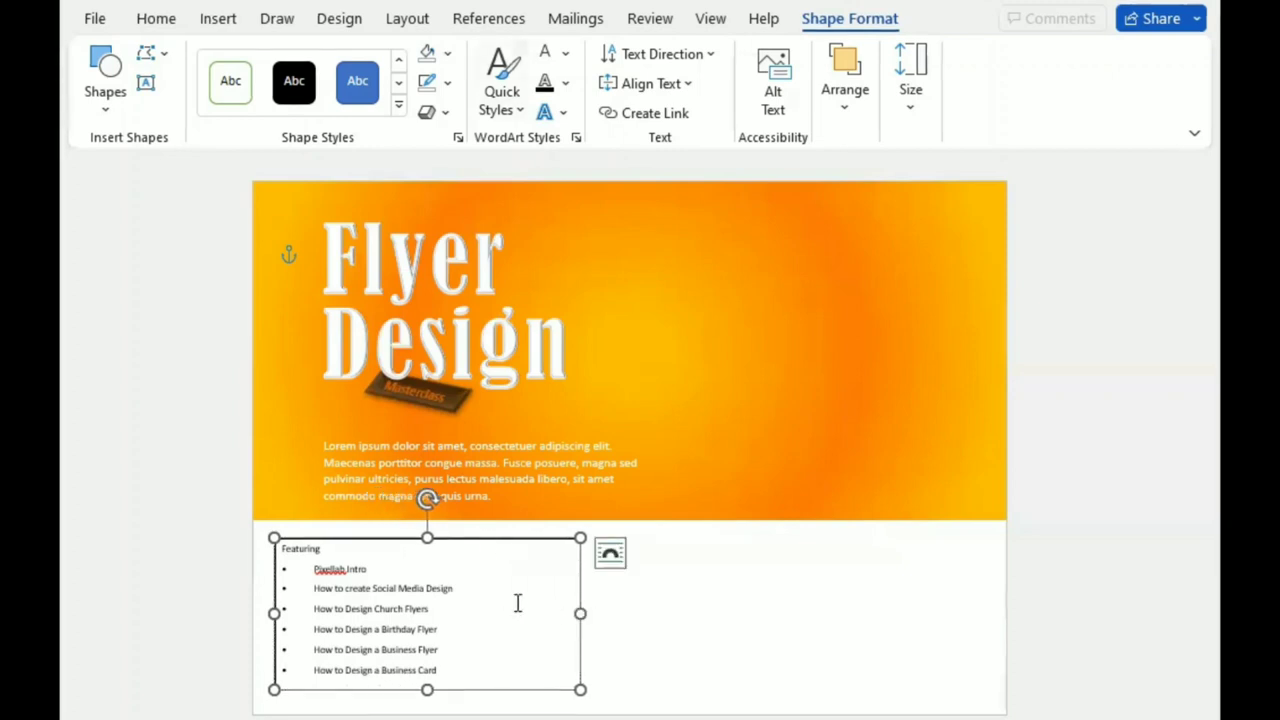
pyautogui.click(447, 53)
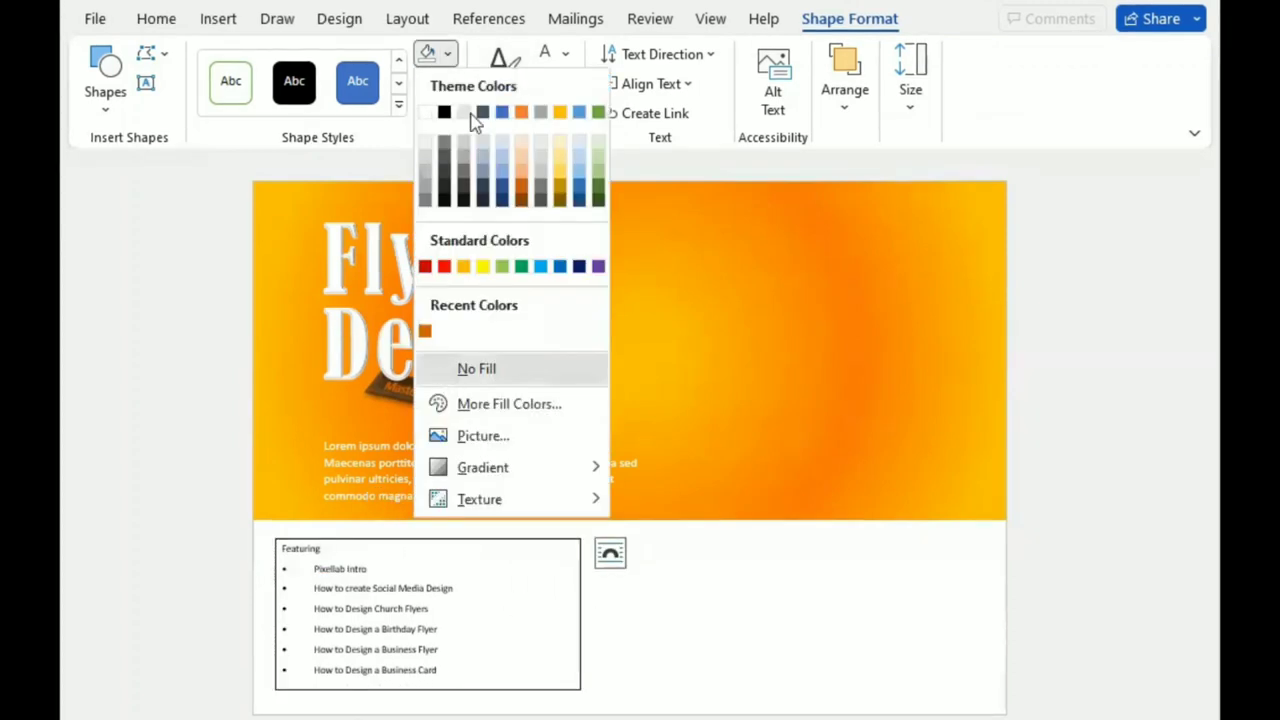
pyautogui.click(447, 83)
pyautogui.click(443, 400)
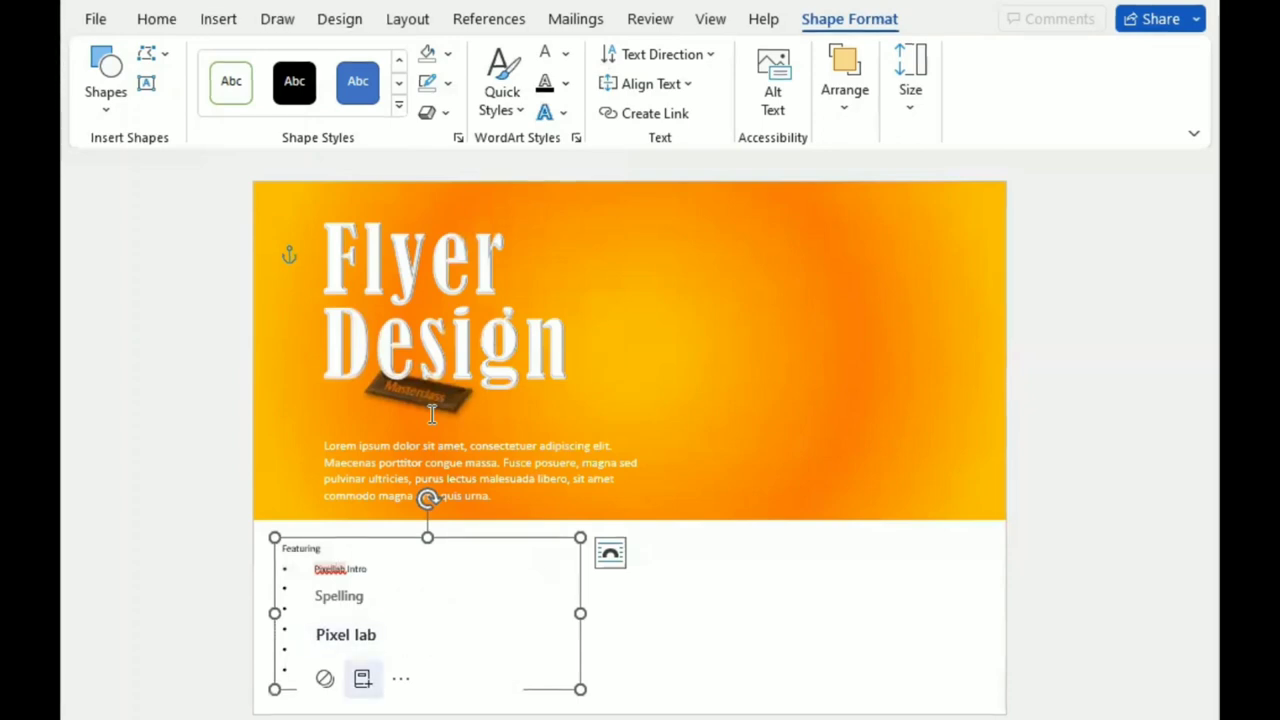
pyautogui.moveTo(427, 689); pyautogui.dragTo(418, 708)
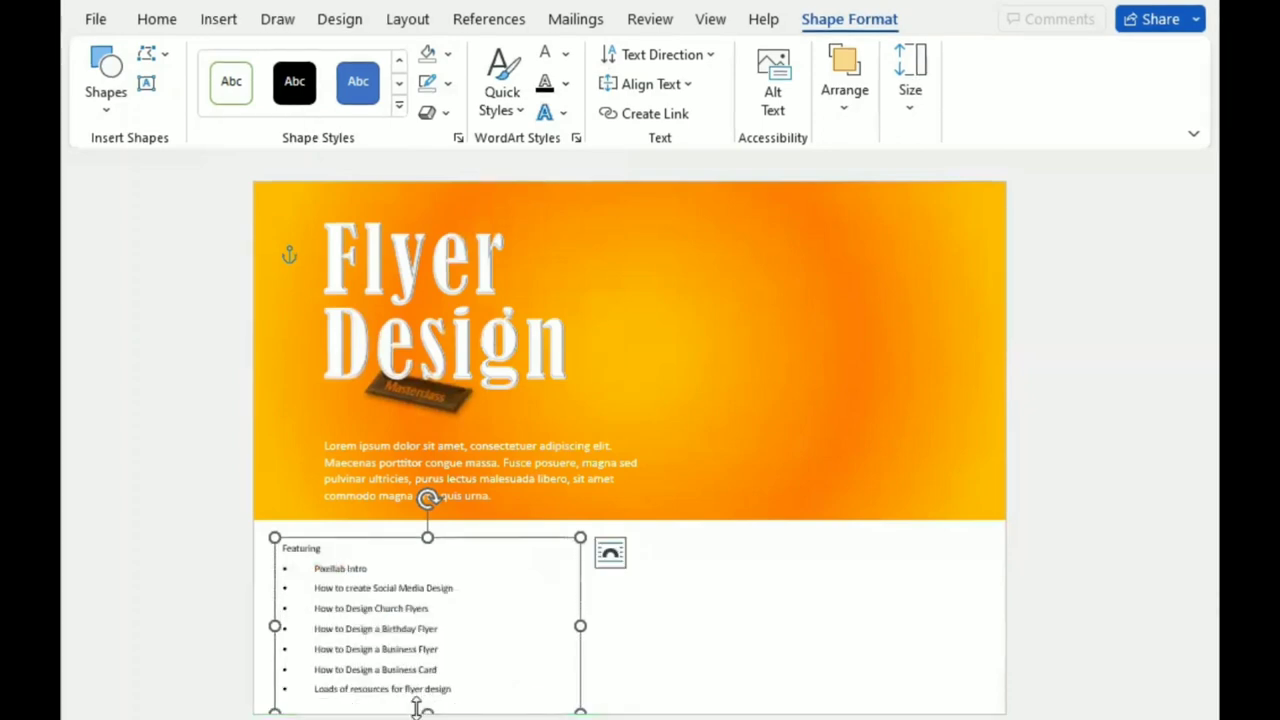
pyautogui.hotkey('shift', 'Up')
pyautogui.hotkey('shift', 'Up')
pyautogui.hotkey('shift', 'Up')
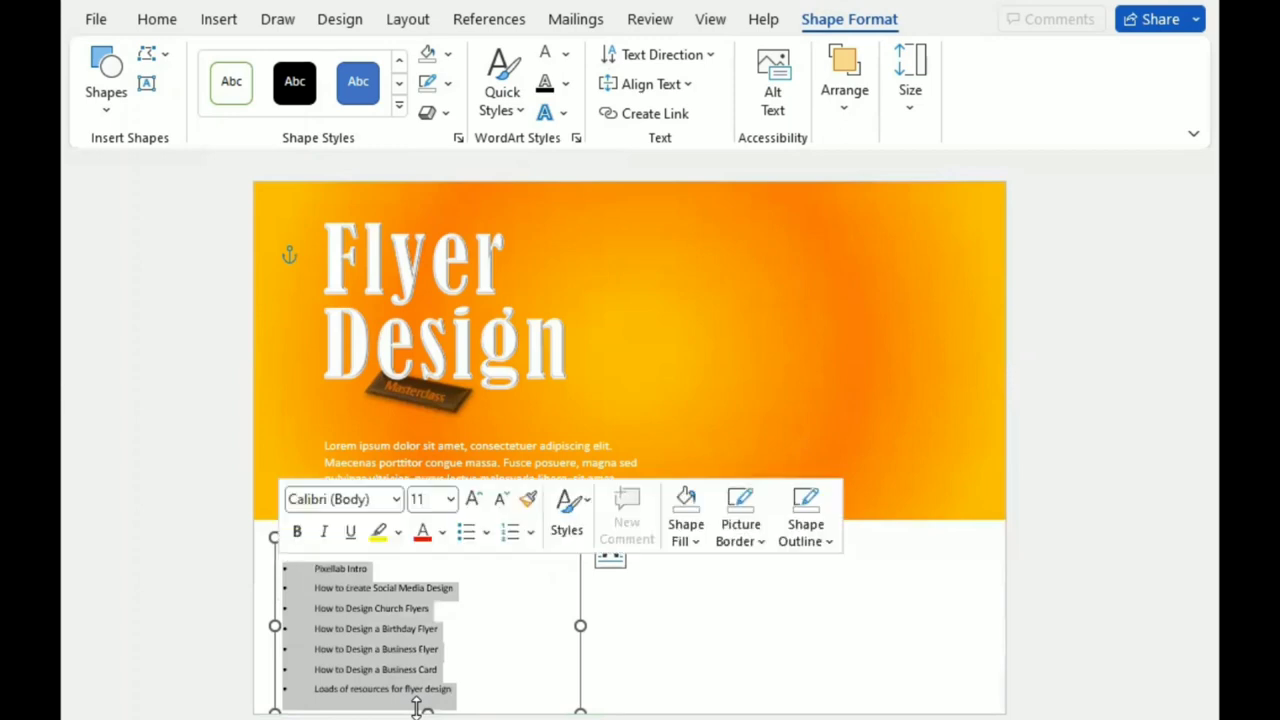
# Enlarge the bullet list text and make the Featuring heading larger and bold.
pyautogui.hotkey('alt', 'h')
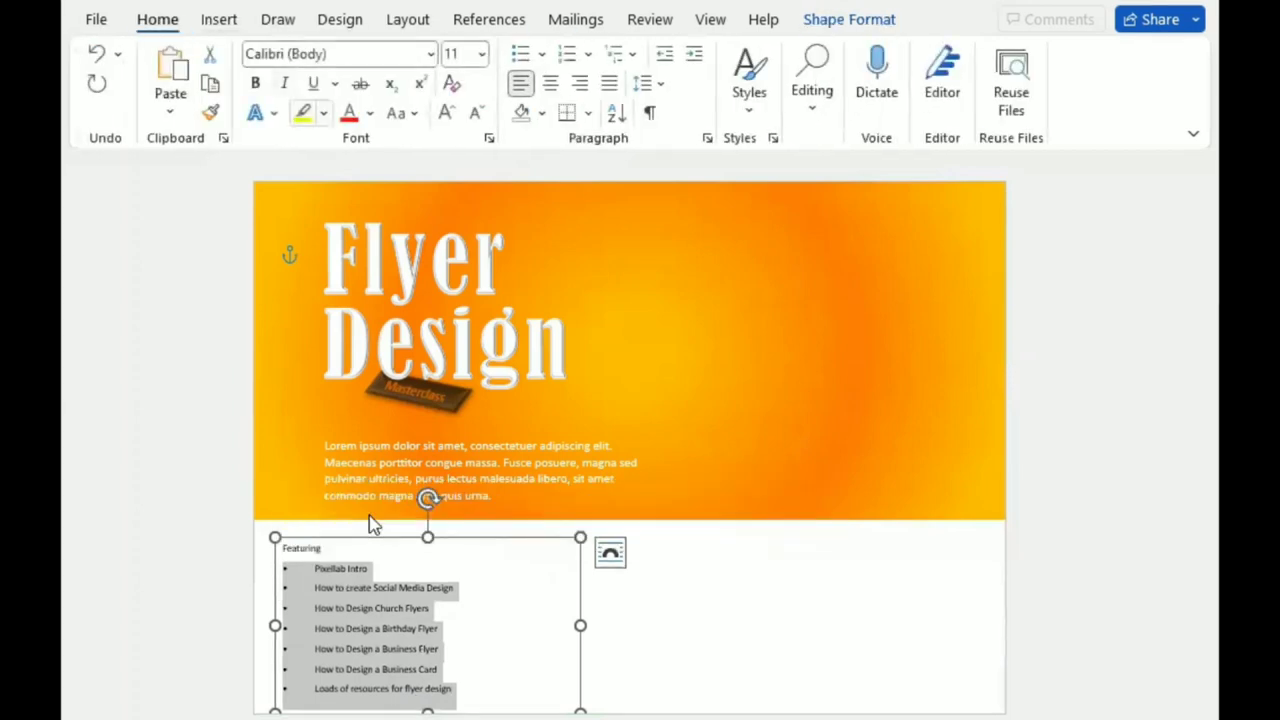
pyautogui.press('f')
pyautogui.press('g')
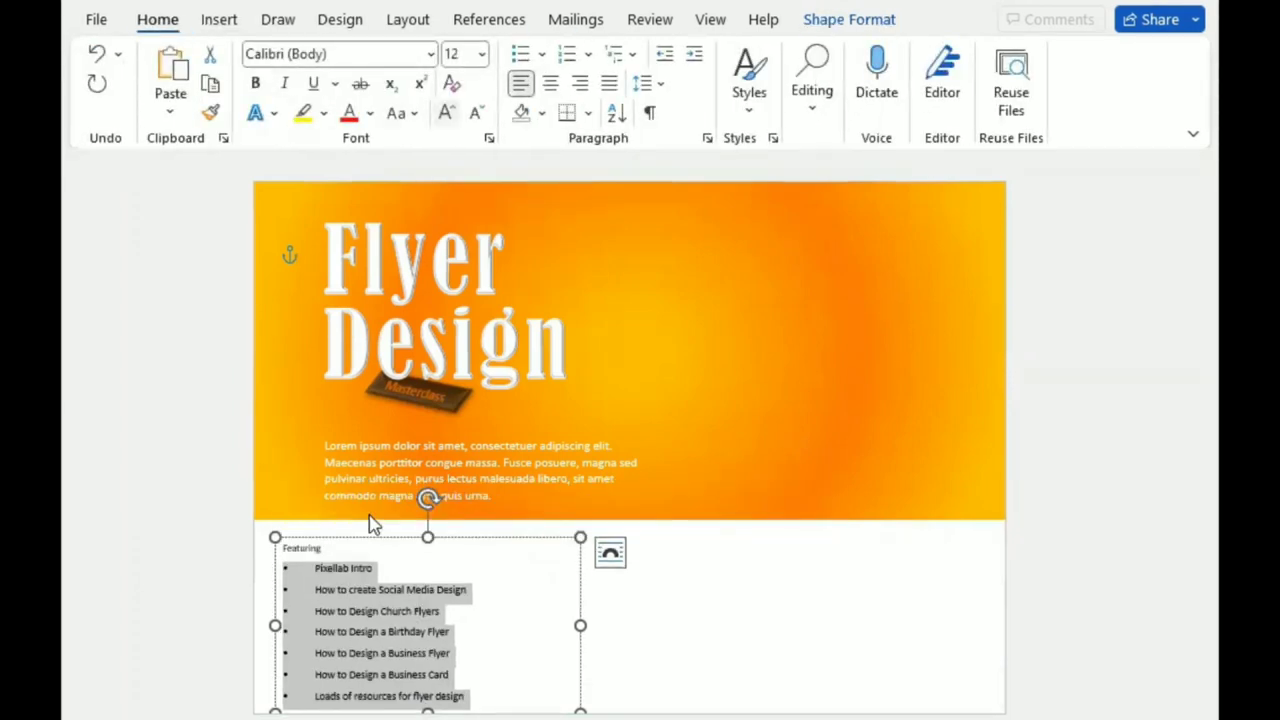
pyautogui.hotkey('ctrl', 'shift', '.')
pyautogui.hotkey('ctrl', 'shift', '.')
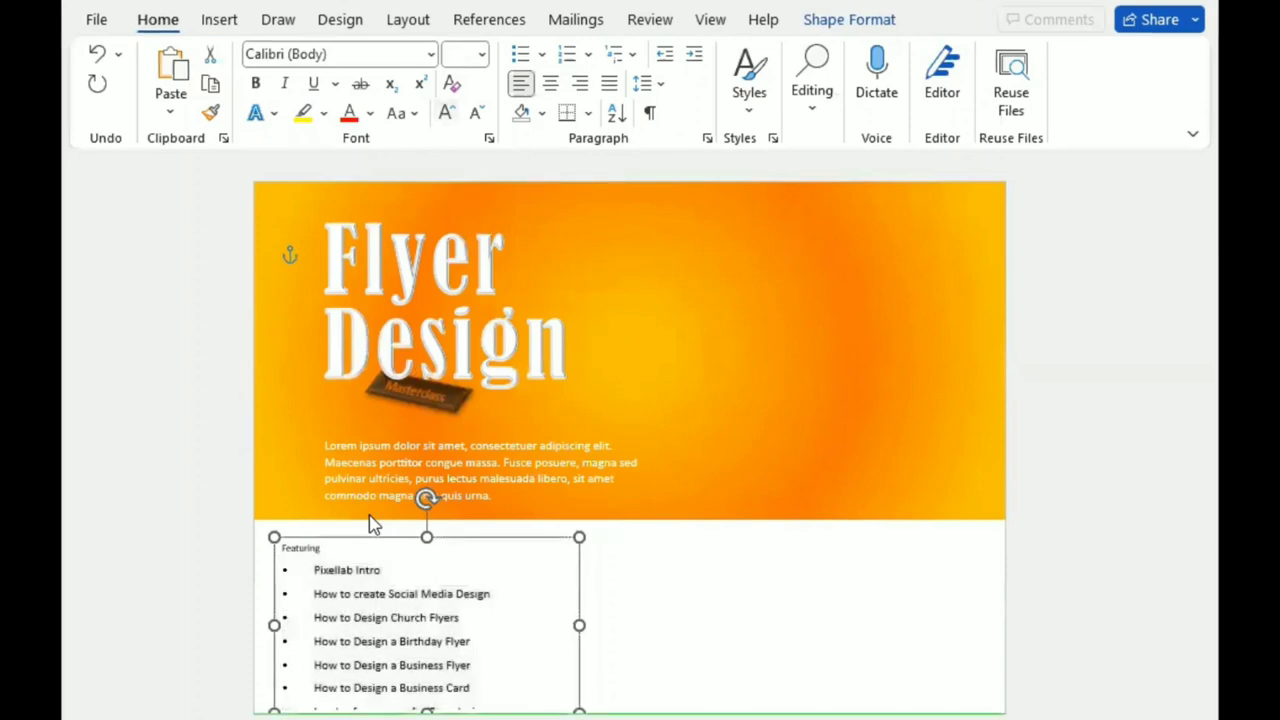
pyautogui.click(466, 464)
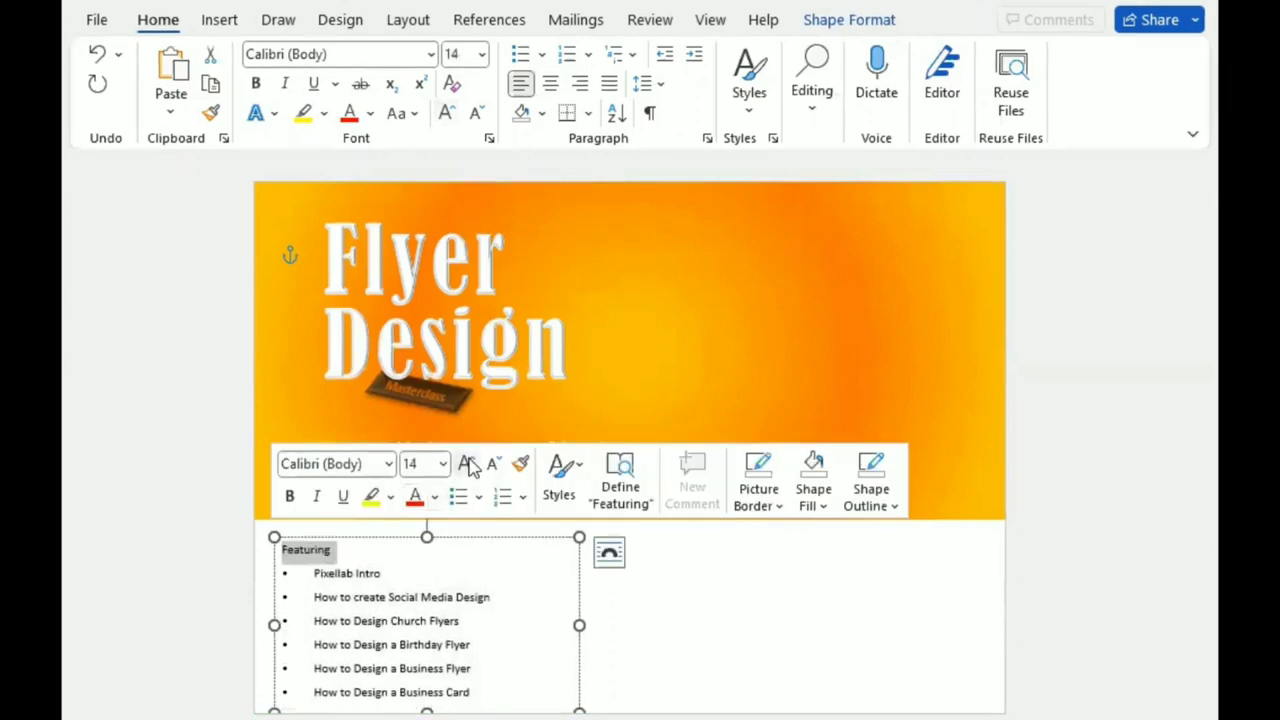
pyautogui.click(290, 497)
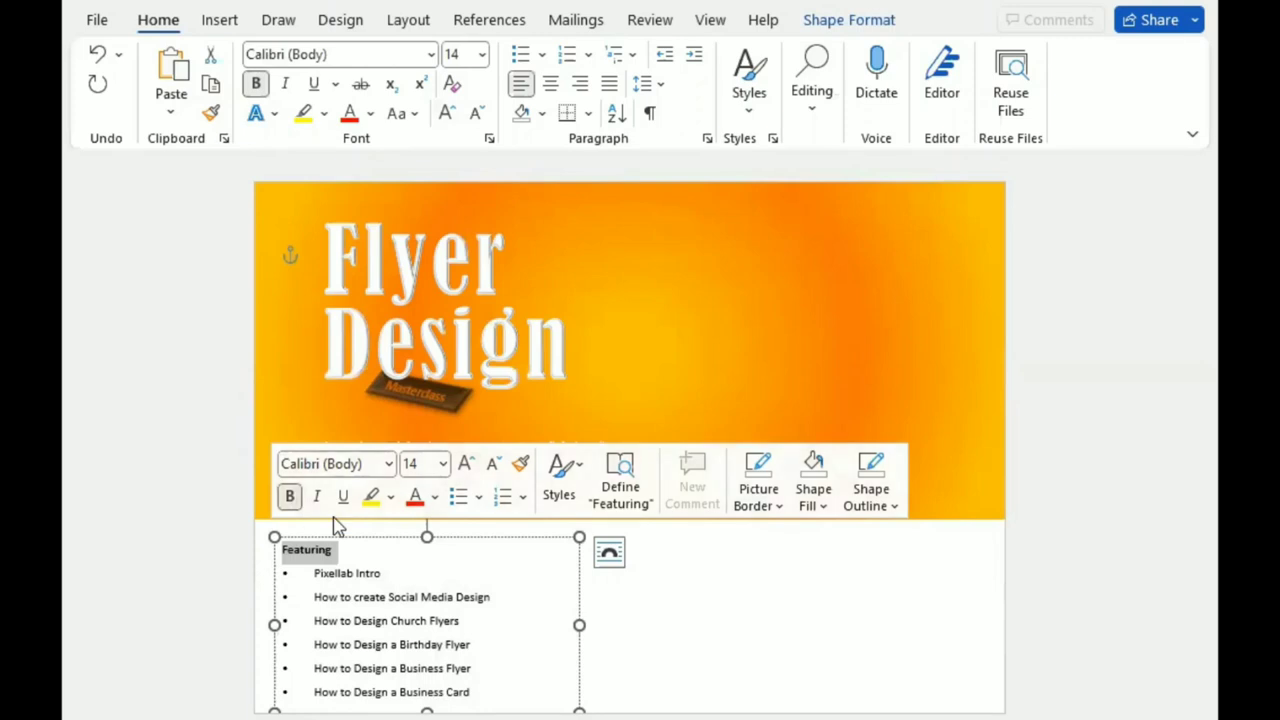
# Nudge the list box up and lengthen it to reveal the last bullet.
pyautogui.press('Escape')
pyautogui.press('Up')
pyautogui.press('Up')
pyautogui.press('Up')
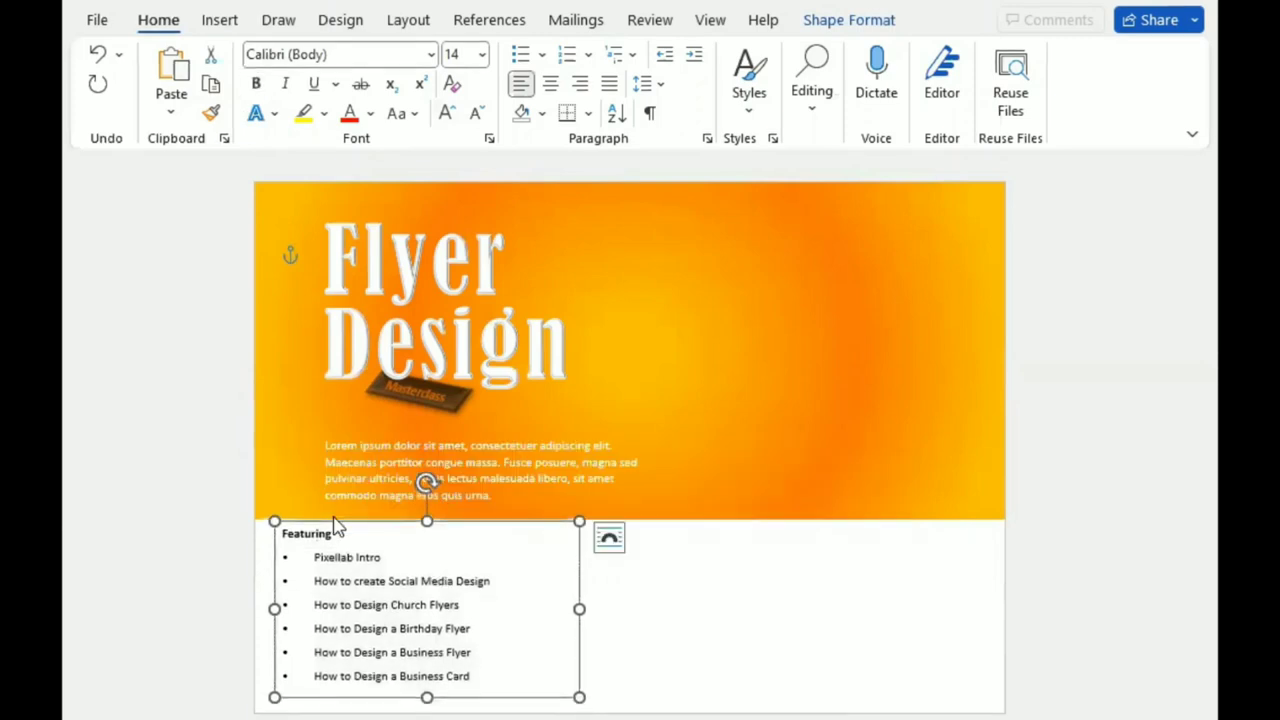
pyautogui.moveTo(427, 697); pyautogui.dragTo(427, 715)
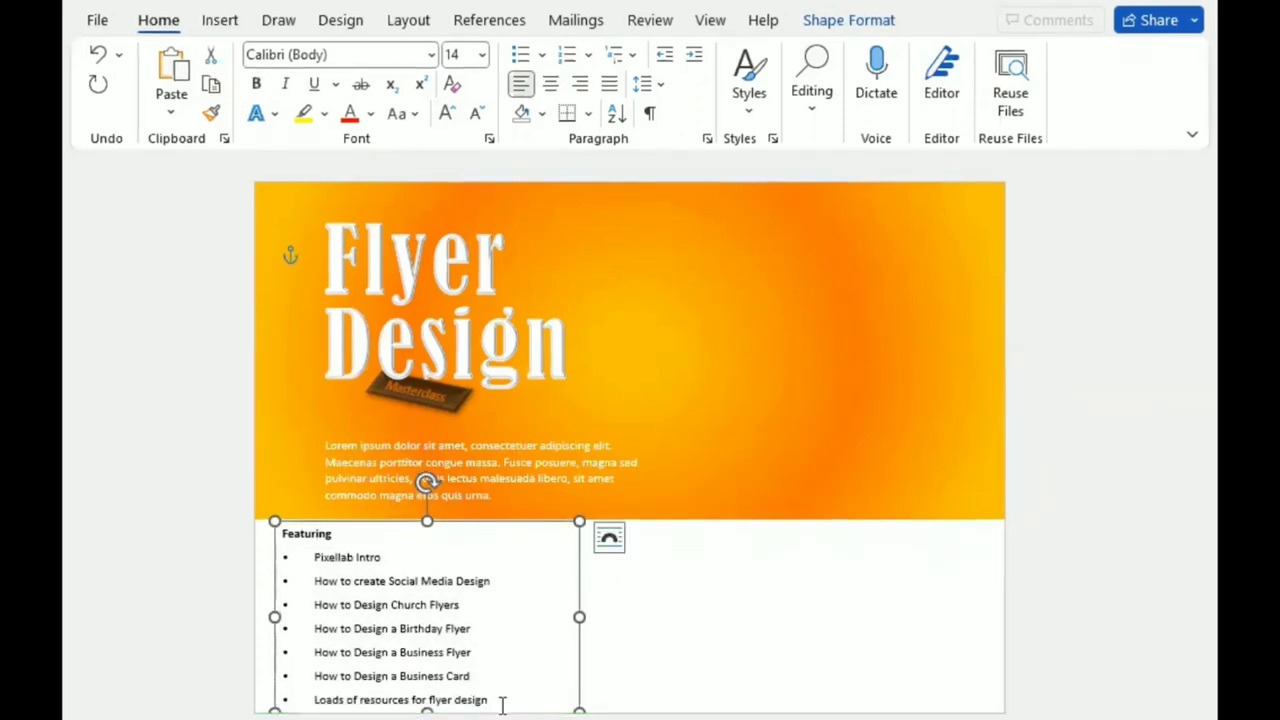
pyautogui.moveTo(503, 703); pyautogui.dragTo(300, 558)
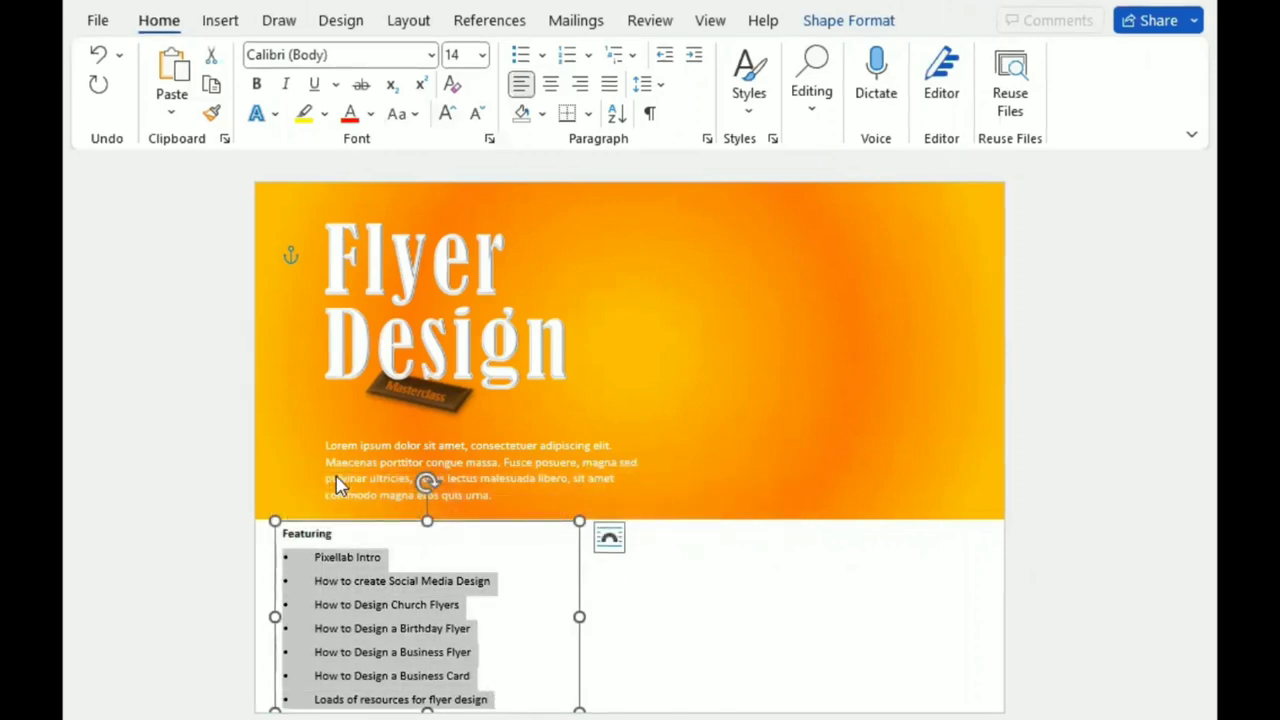
# Expand the bullet items' letter spacing by 1.5 pt.
pyautogui.hotkey('ctrl', 'd')
pyautogui.click(600, 195)
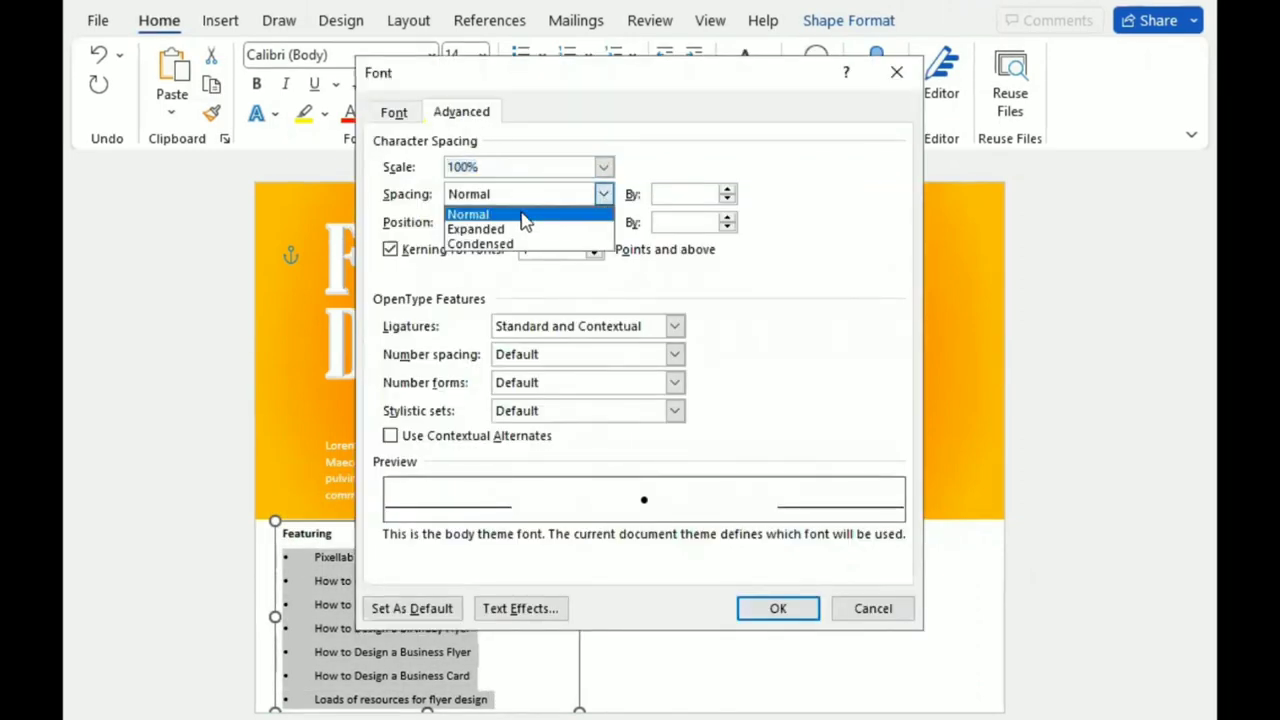
pyautogui.click(495, 230)
pyautogui.click(729, 188)
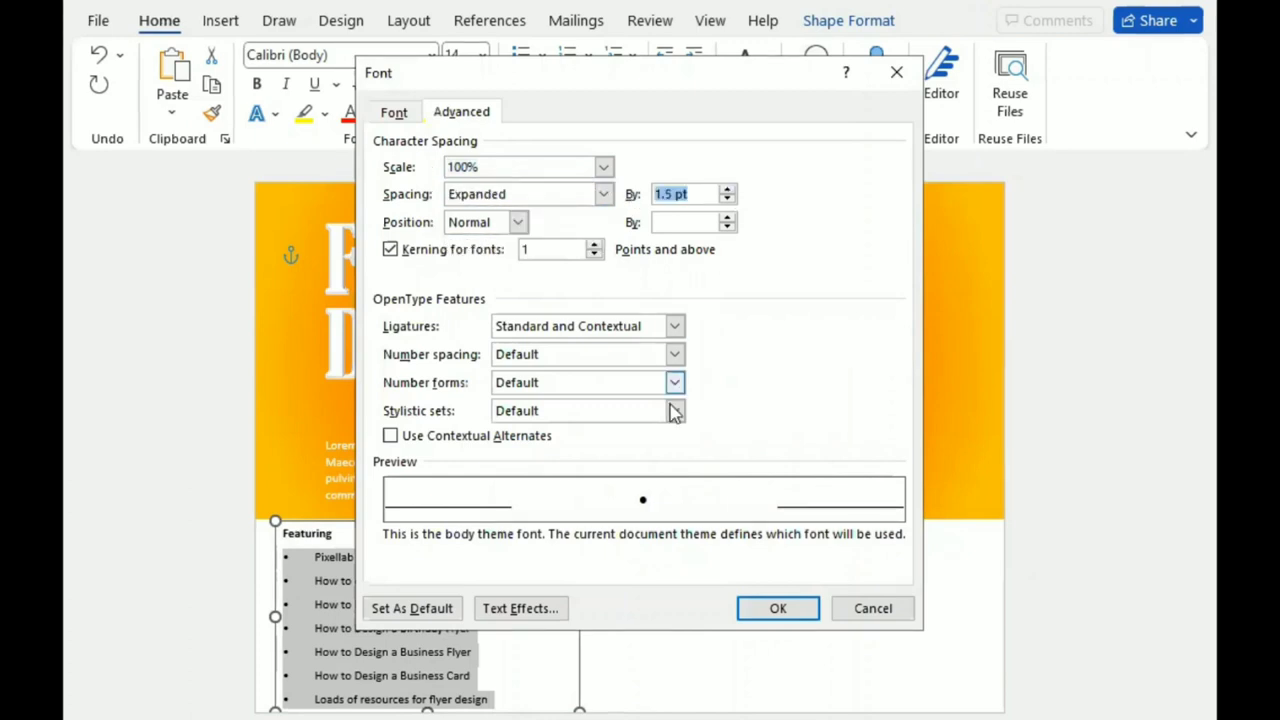
pyautogui.press('Return')
# Colour the Featuring heading orange and enlarge it.
pyautogui.press('Up')
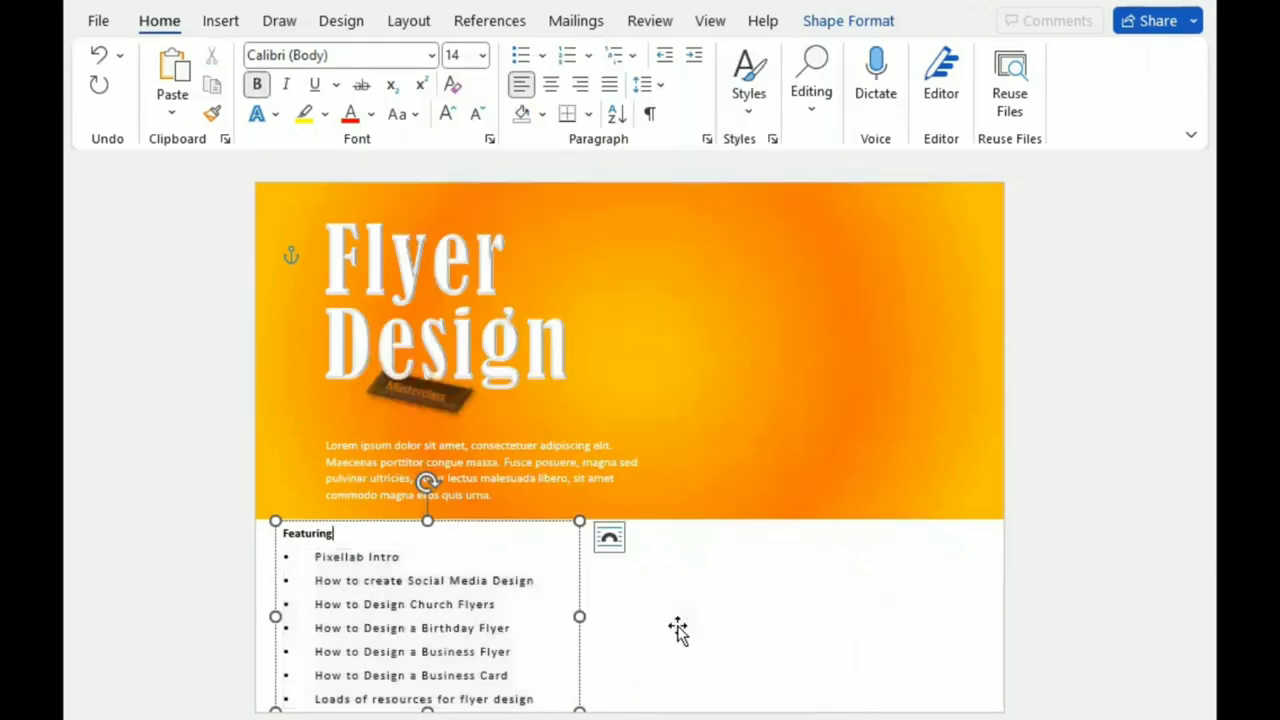
pyautogui.press('Home')
pyautogui.press('F4')
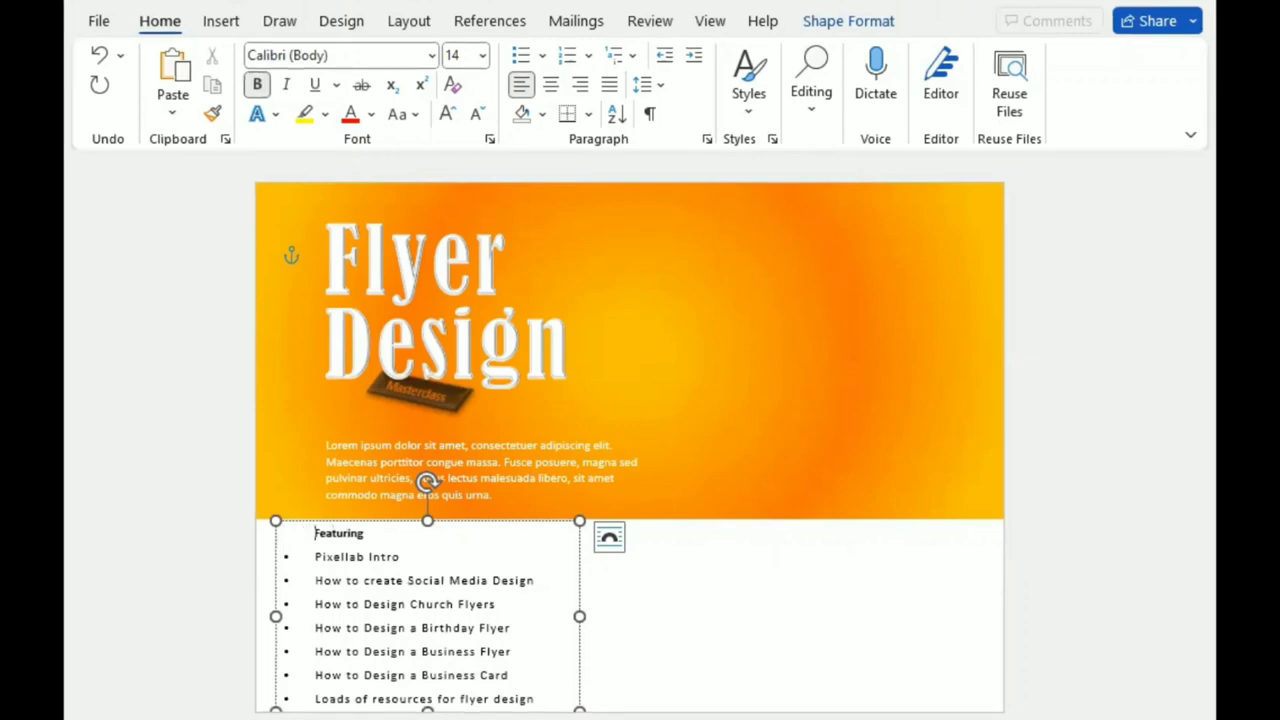
pyautogui.doubleClick(339, 533)
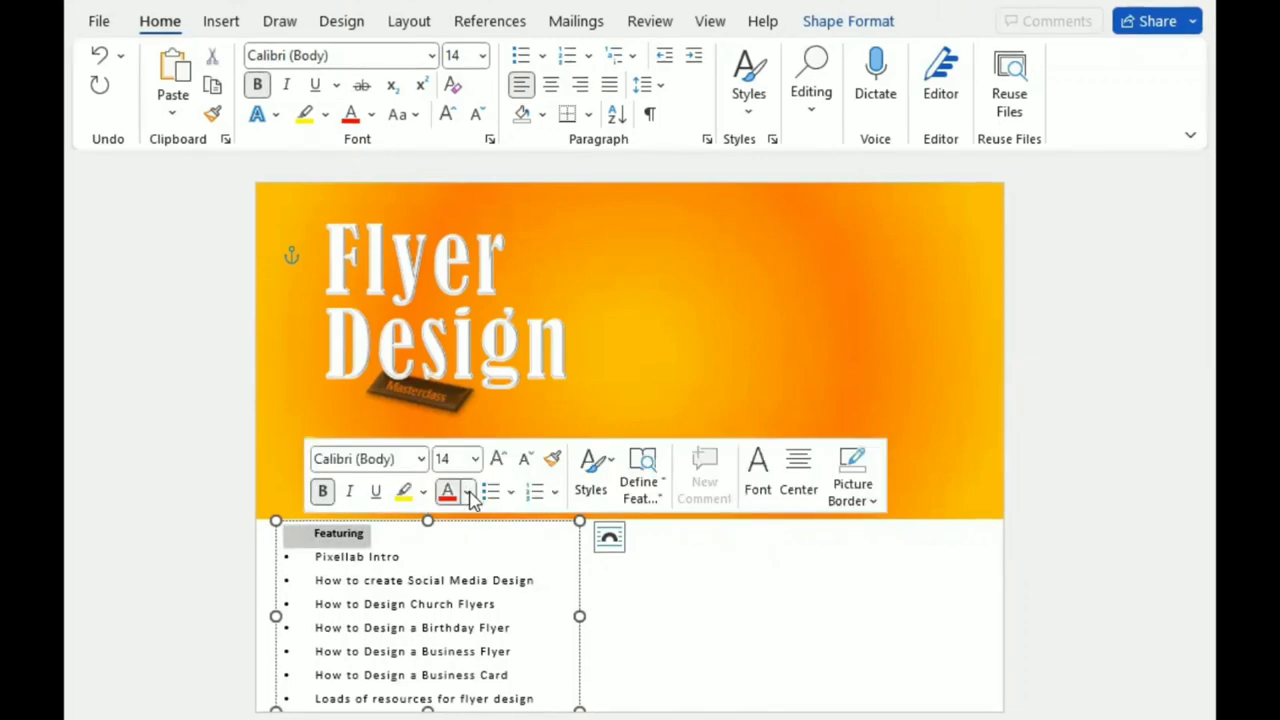
pyautogui.click(466, 491)
pyautogui.press('Escape')
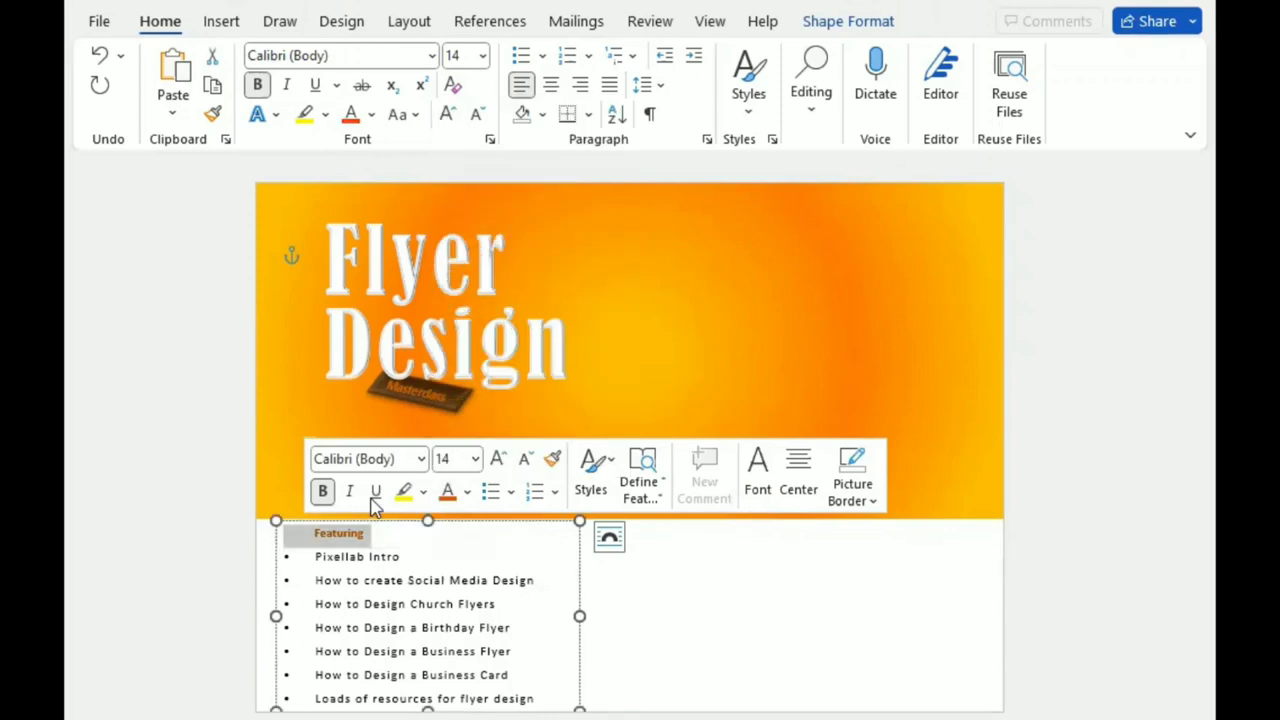
pyautogui.hotkey('ctrl', 'shift', '.')
# Nudge the list box right so it spans the page and make the bullet items bold.
pyautogui.press('Escape')
pyautogui.press('Escape')
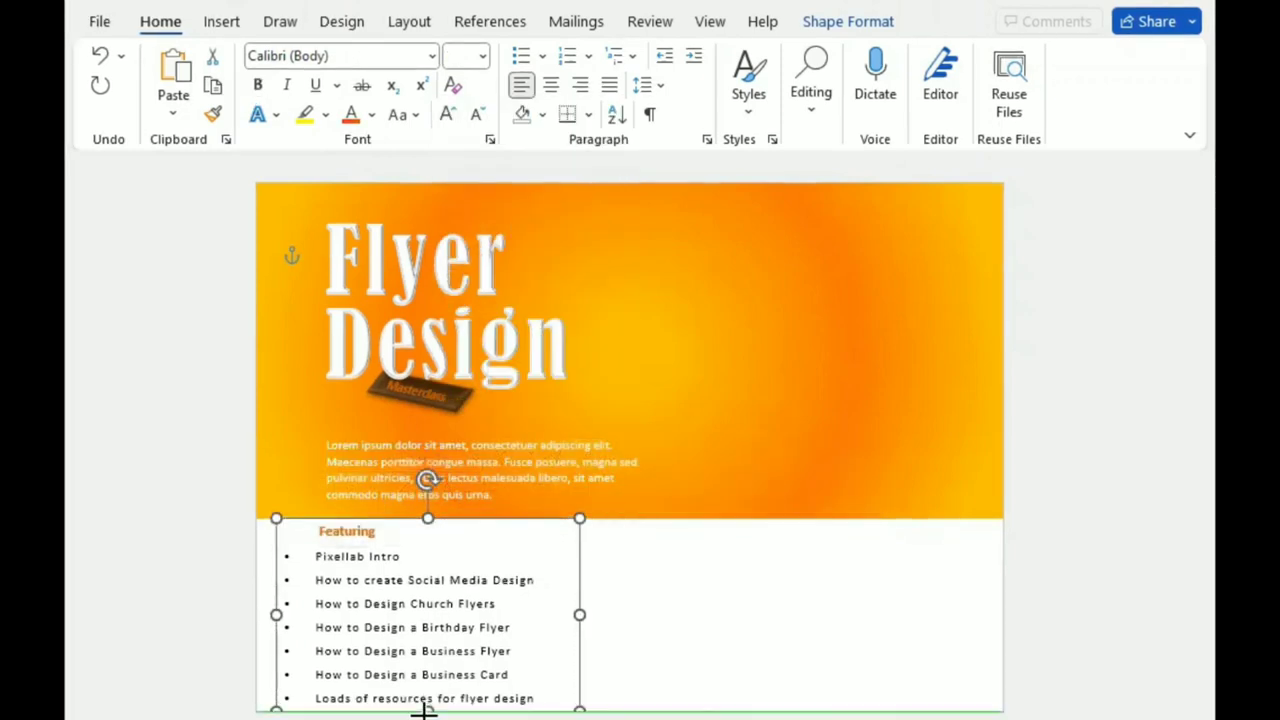
pyautogui.press('Right')
pyautogui.press('Right')
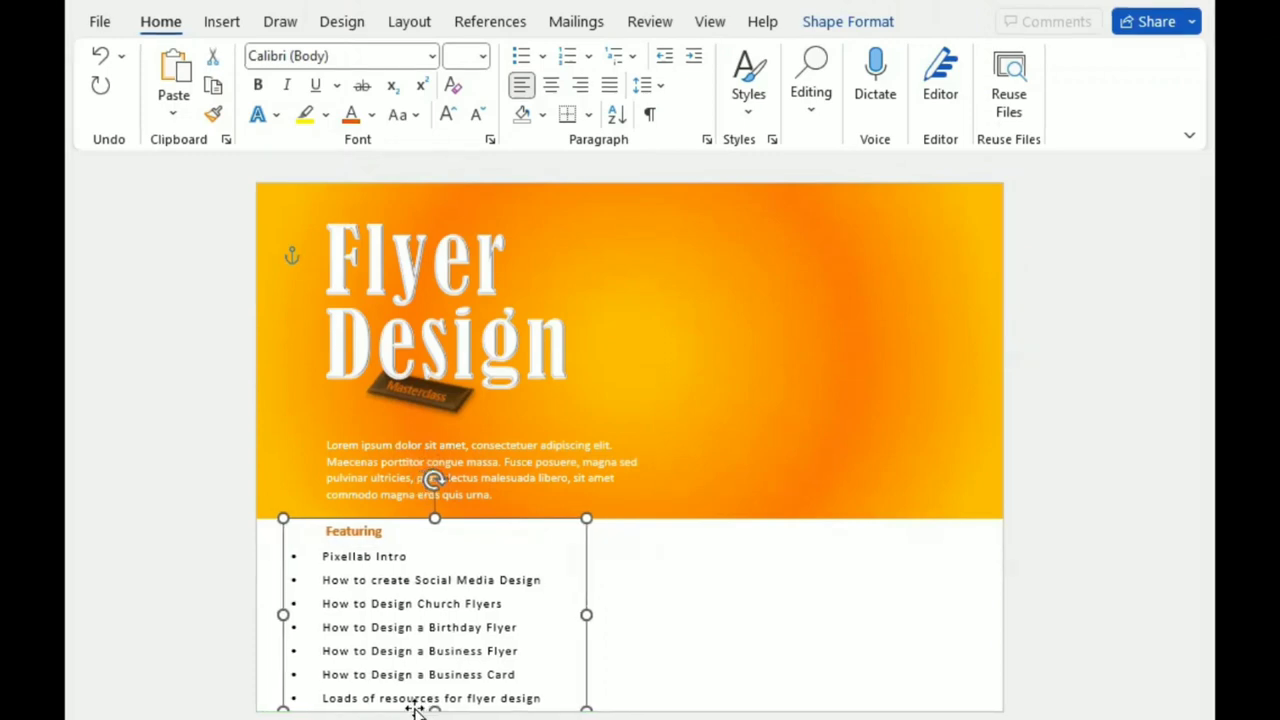
pyautogui.press('Right')
pyautogui.press('Right')
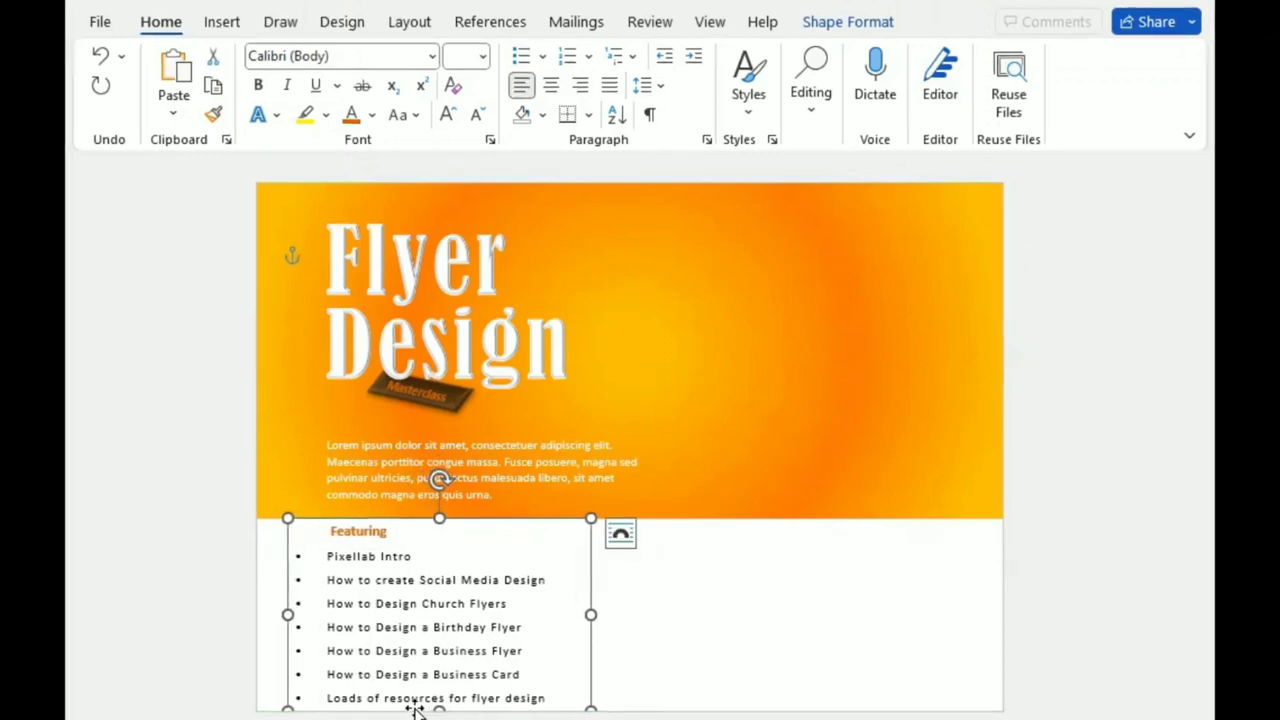
pyautogui.hotkey('shift', 'Up')
pyautogui.hotkey('shift', 'Up')
pyautogui.hotkey('shift', 'Up')
pyautogui.hotkey('shift', 'Up')
pyautogui.hotkey('shift', 'Up')
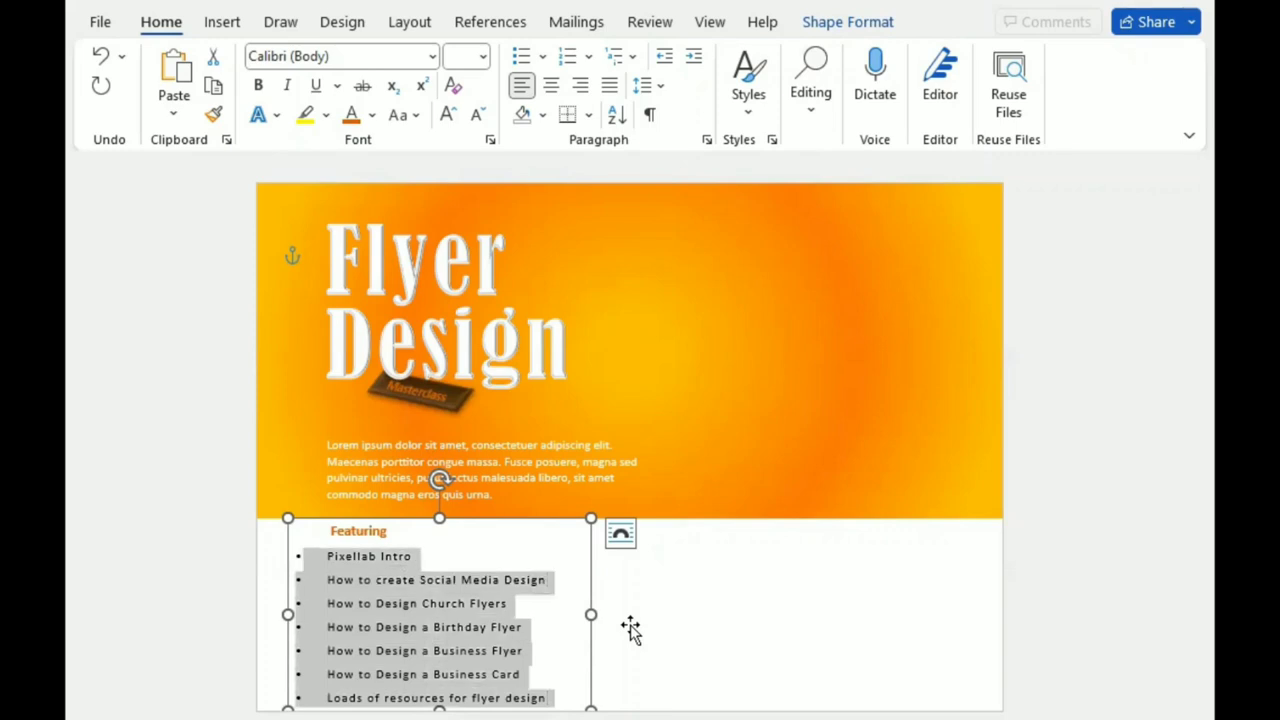
pyautogui.click(311, 515)
pyautogui.click(577, 624)
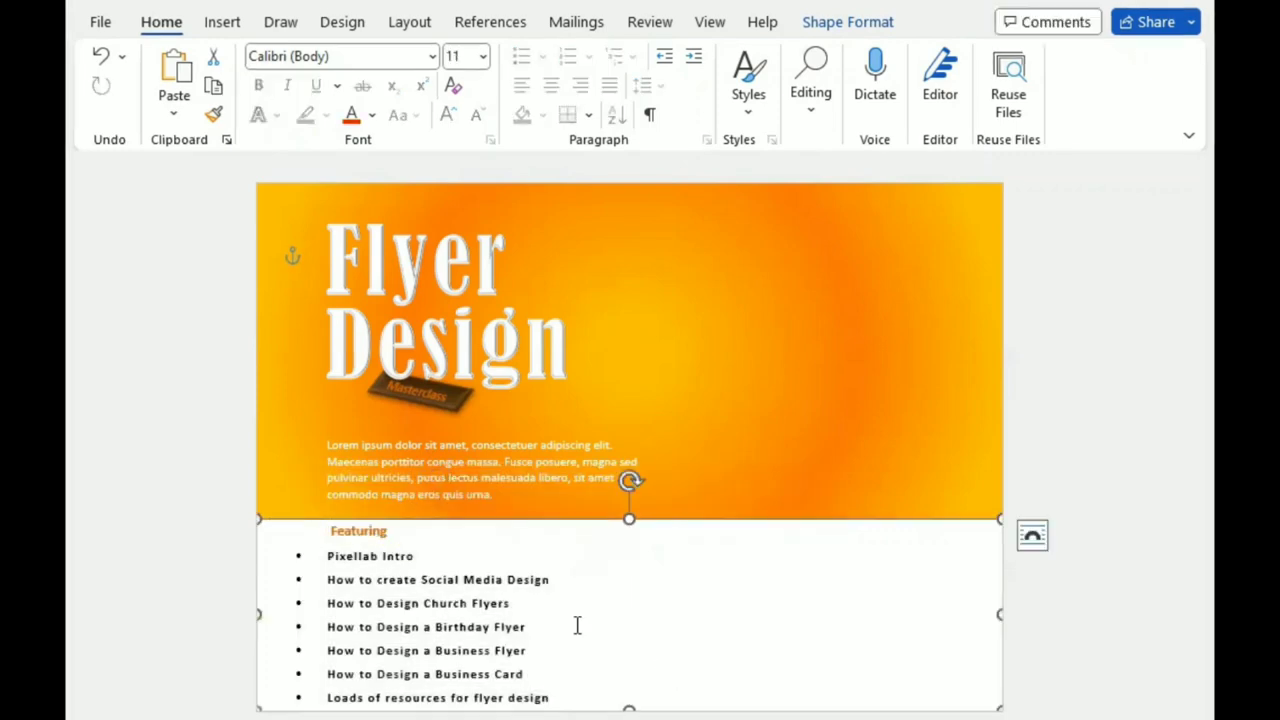
pyautogui.click(220, 22)
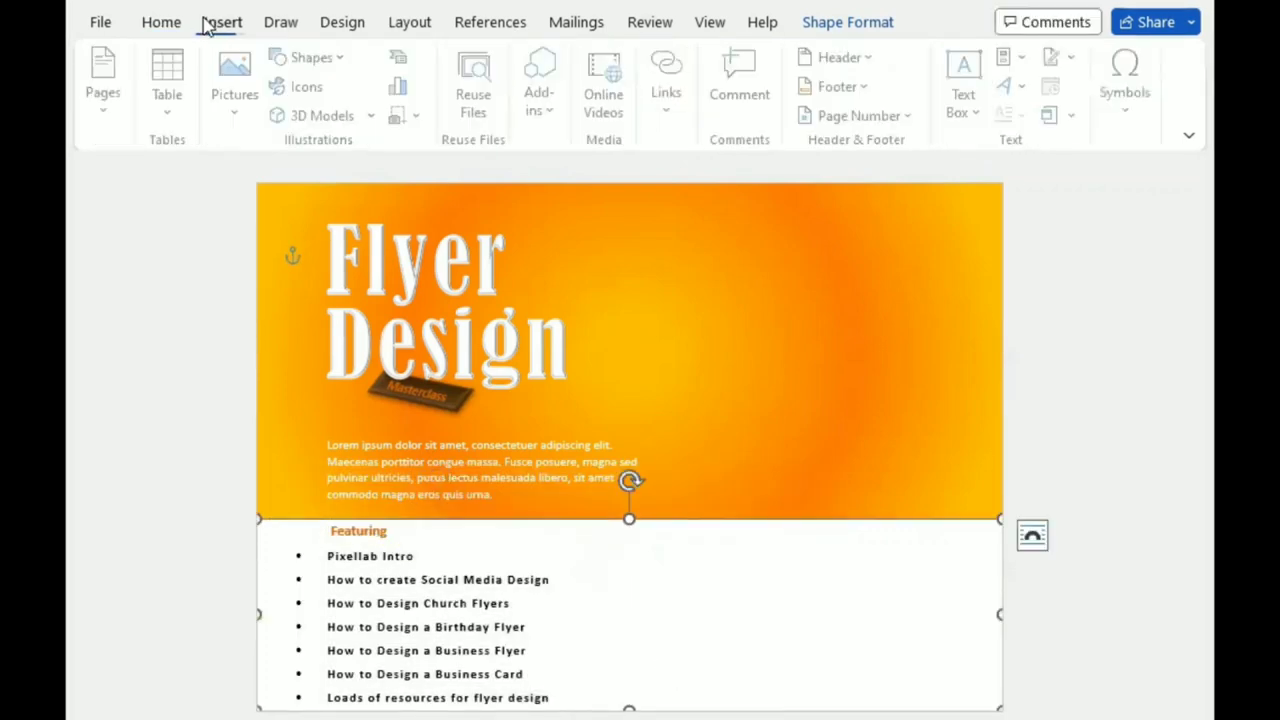
# Draw a box beside the Flyer title holding Smartphone, with no fill and no outline.
pyautogui.click(314, 57)
pyautogui.click(467, 234)
pyautogui.moveTo(463, 230); pyautogui.dragTo(657, 287)
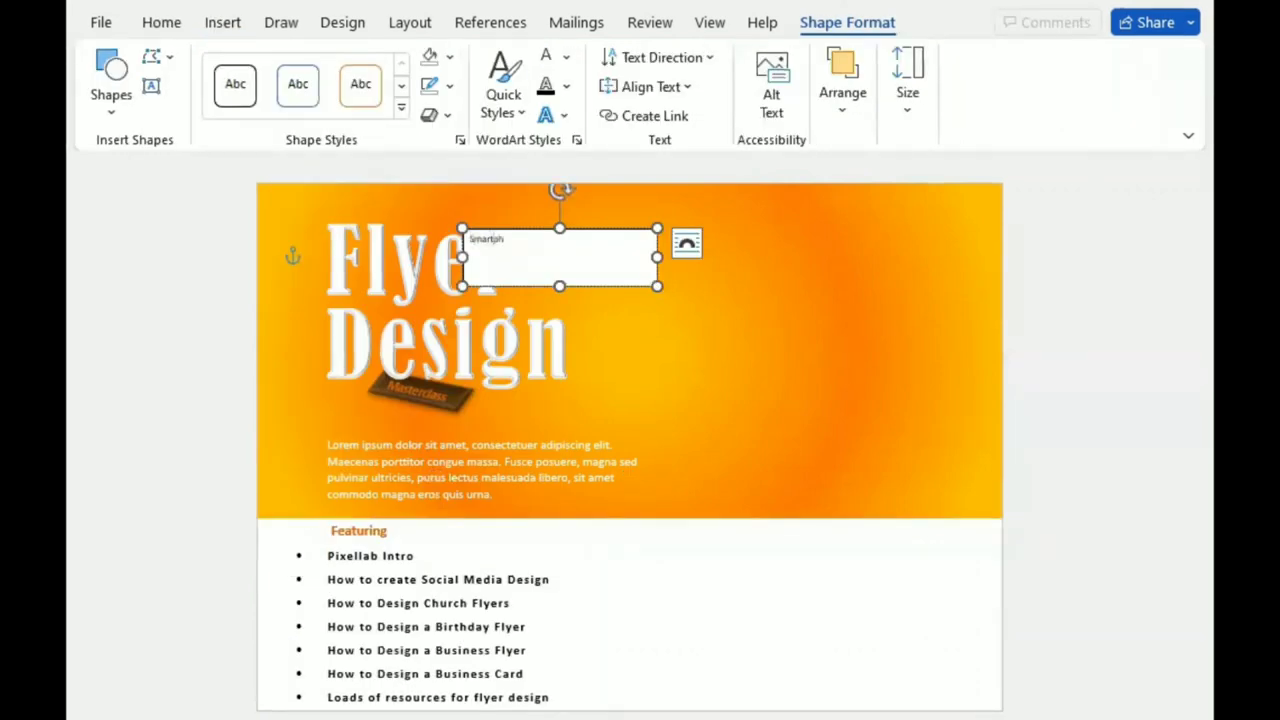
pyautogui.moveTo(535, 246); pyautogui.dragTo(465, 240)
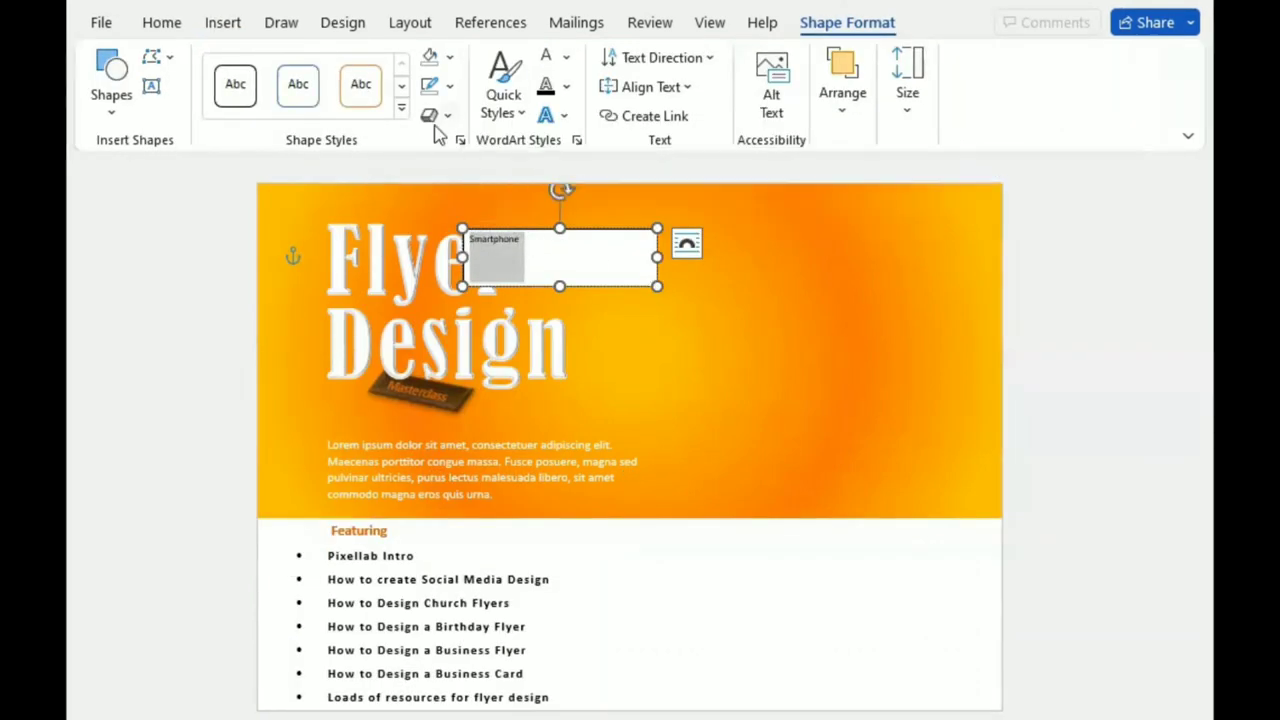
pyautogui.click(431, 57)
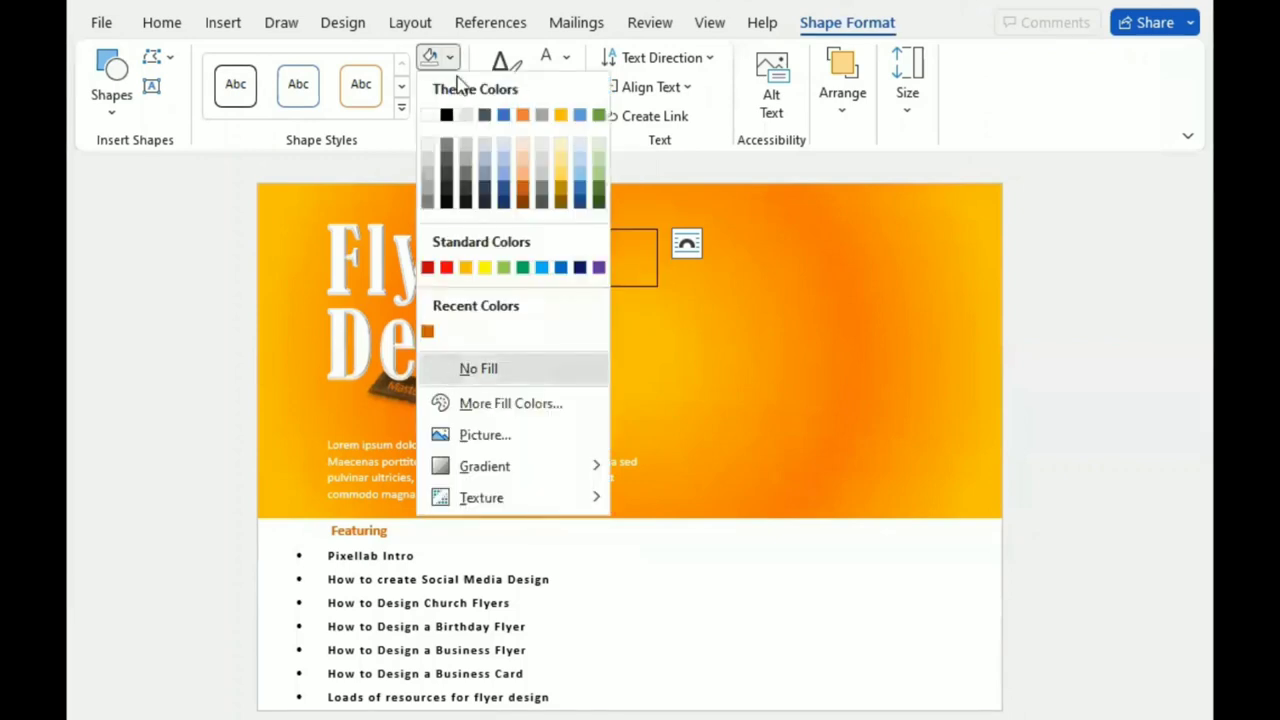
pyautogui.click(449, 86)
pyautogui.click(443, 398)
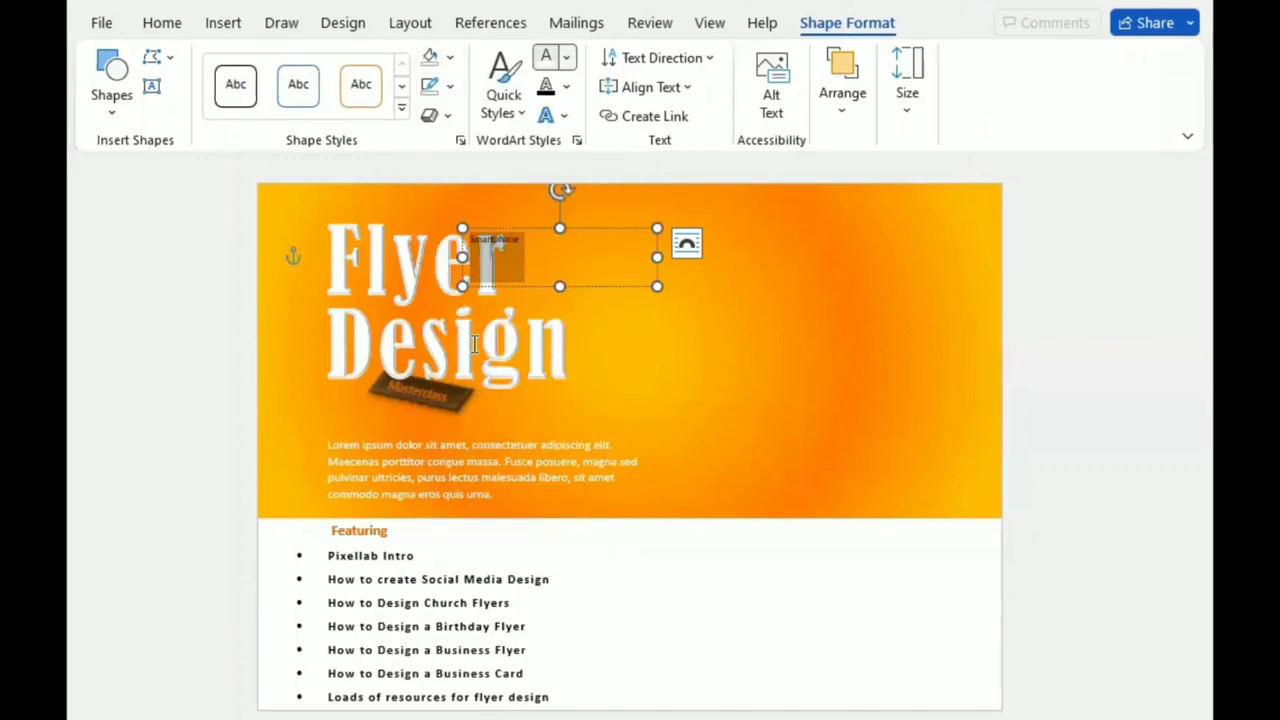
pyautogui.click(565, 57)
pyautogui.click(165, 24)
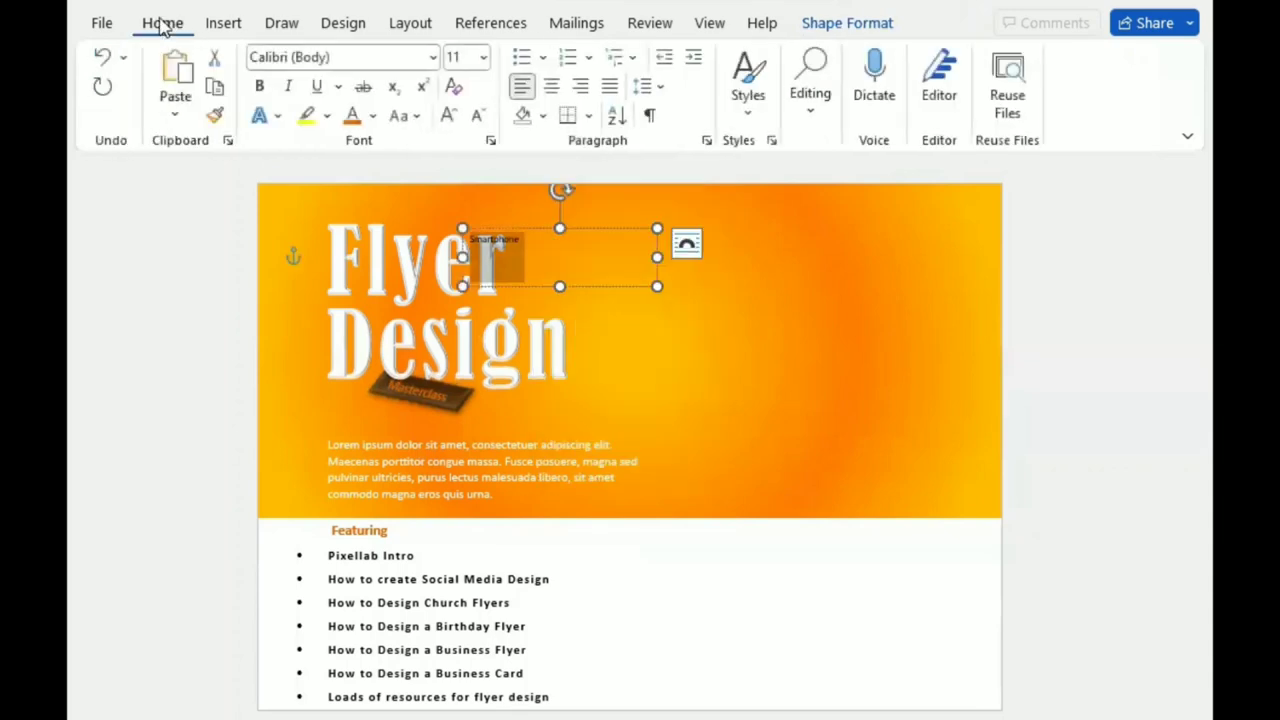
# Set Smartphone to bold Palace Script MT at size 80 and widen its box to fit.
pyautogui.hotkey('ctrl', 'shift', 'f')
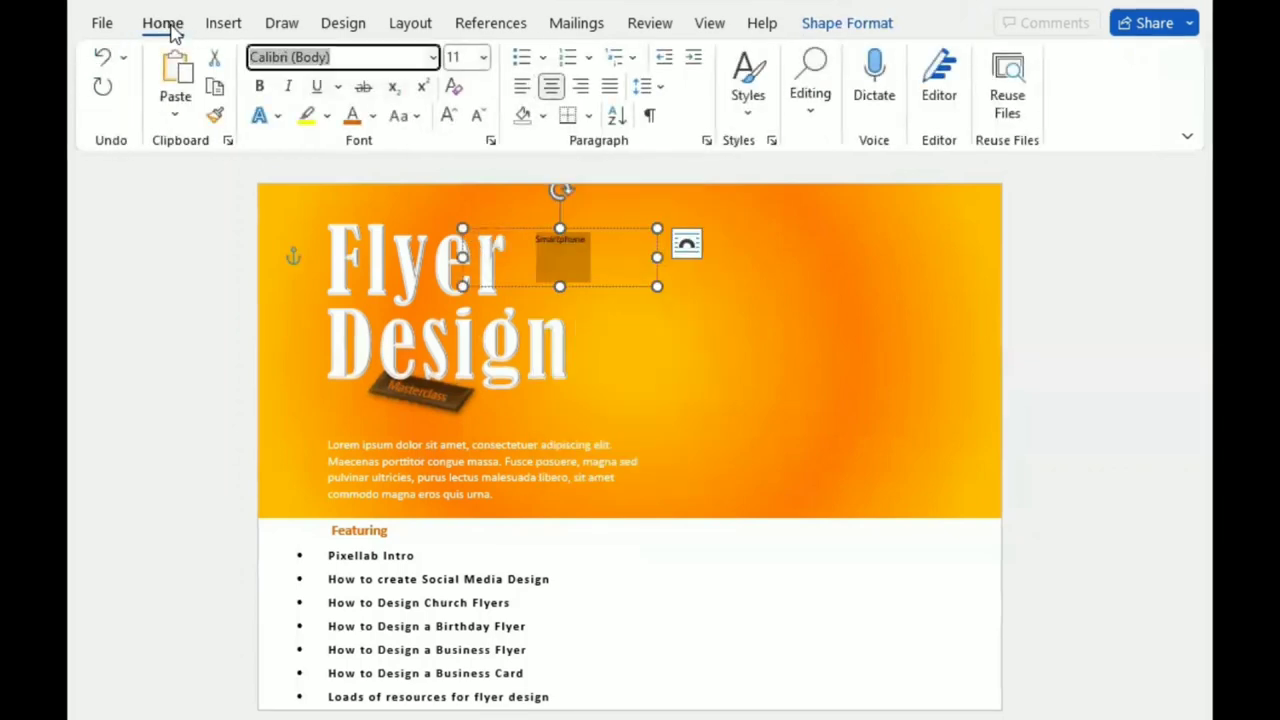
pyautogui.write('Palace Script MT')
pyautogui.press('Return')
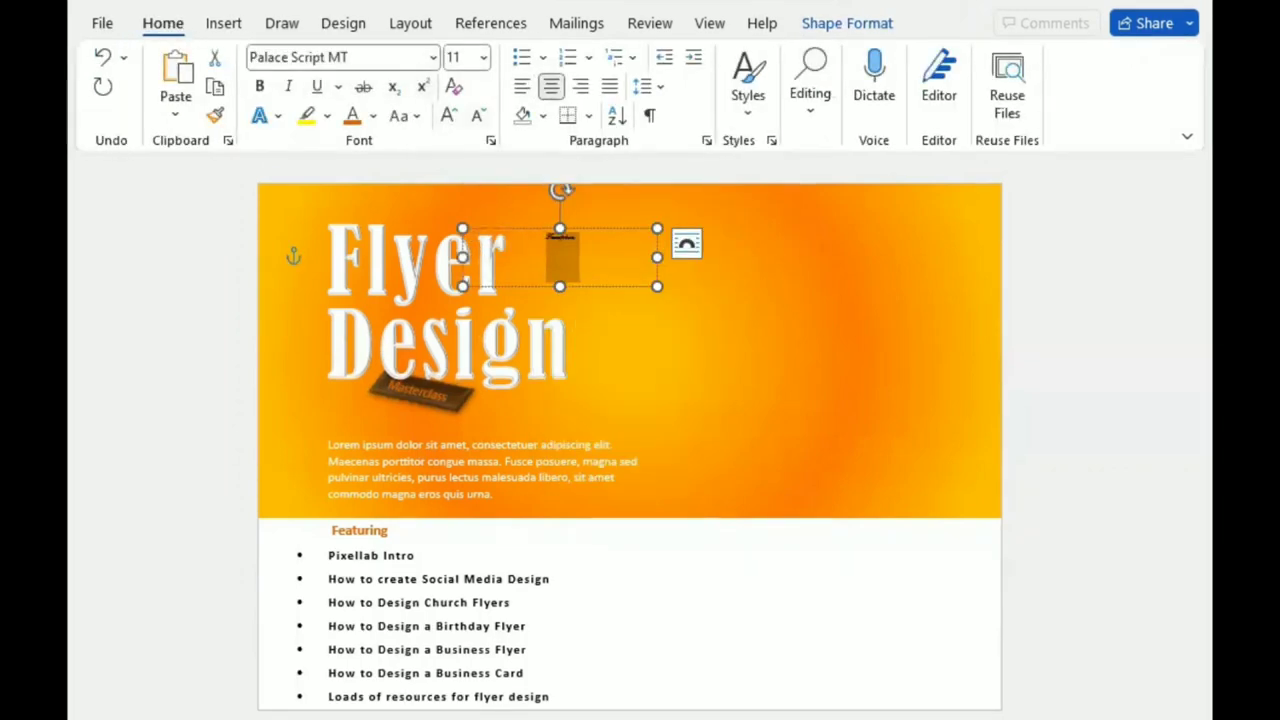
pyautogui.click(448, 115)
pyautogui.click(448, 115)
pyautogui.click(448, 115)
pyautogui.click(448, 115)
pyautogui.click(448, 115)
pyautogui.click(448, 115)
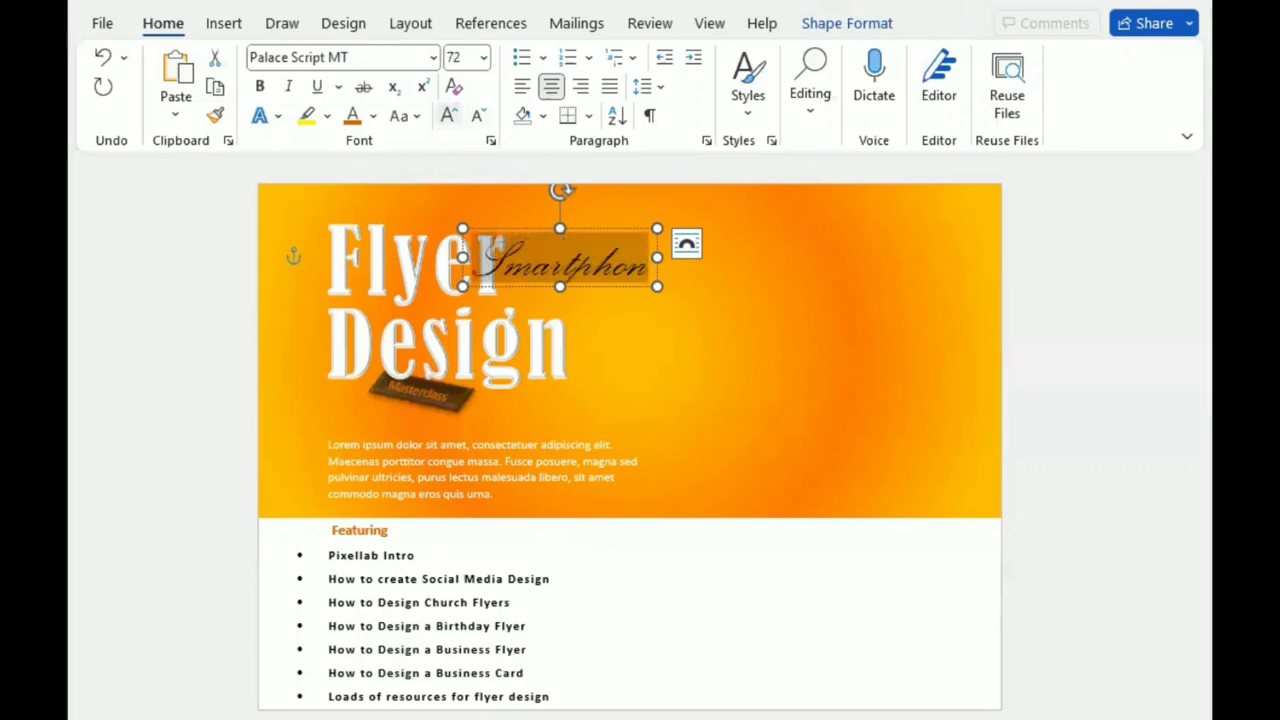
pyautogui.click(448, 115)
pyautogui.moveTo(656, 257); pyautogui.dragTo(687, 258)
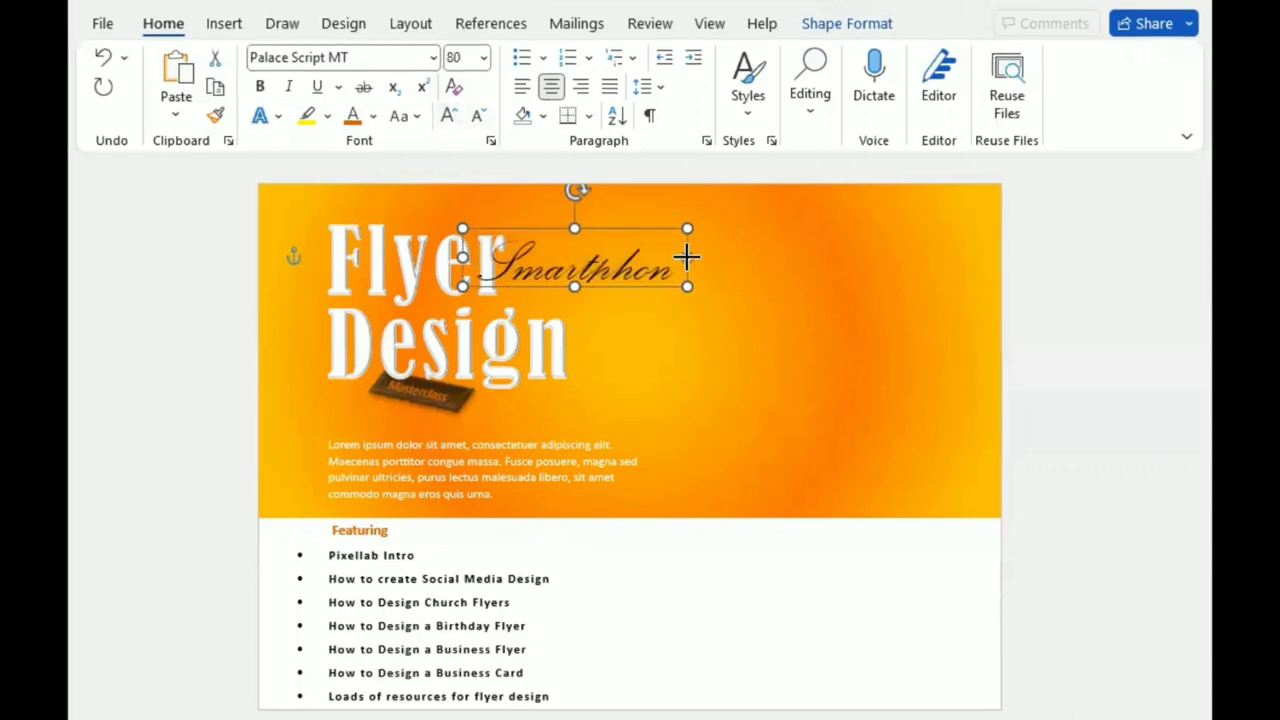
pyautogui.hotkey('ctrl', 'b')
pyautogui.hotkey('ctrl', 'b')
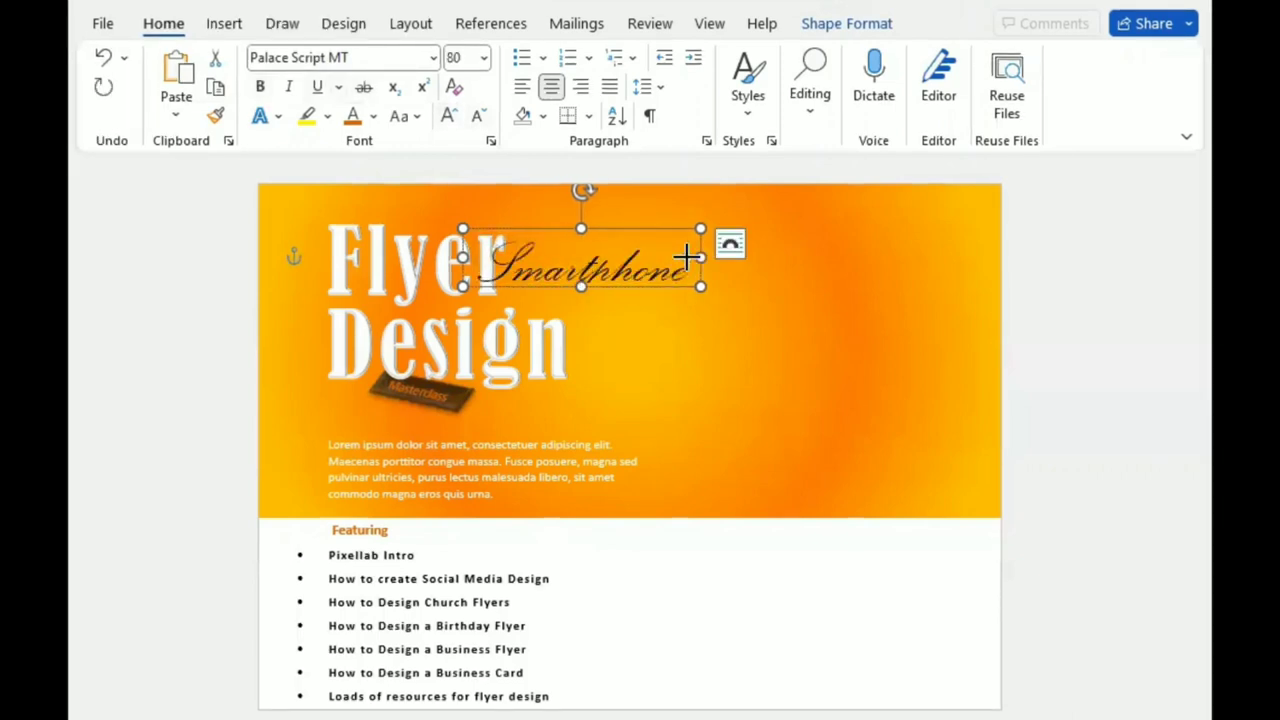
# Tilt the Smartphone text upward and nudge it onto the Flyer title.
pyautogui.press('Left')
pyautogui.press('Left')
pyautogui.press('Left')
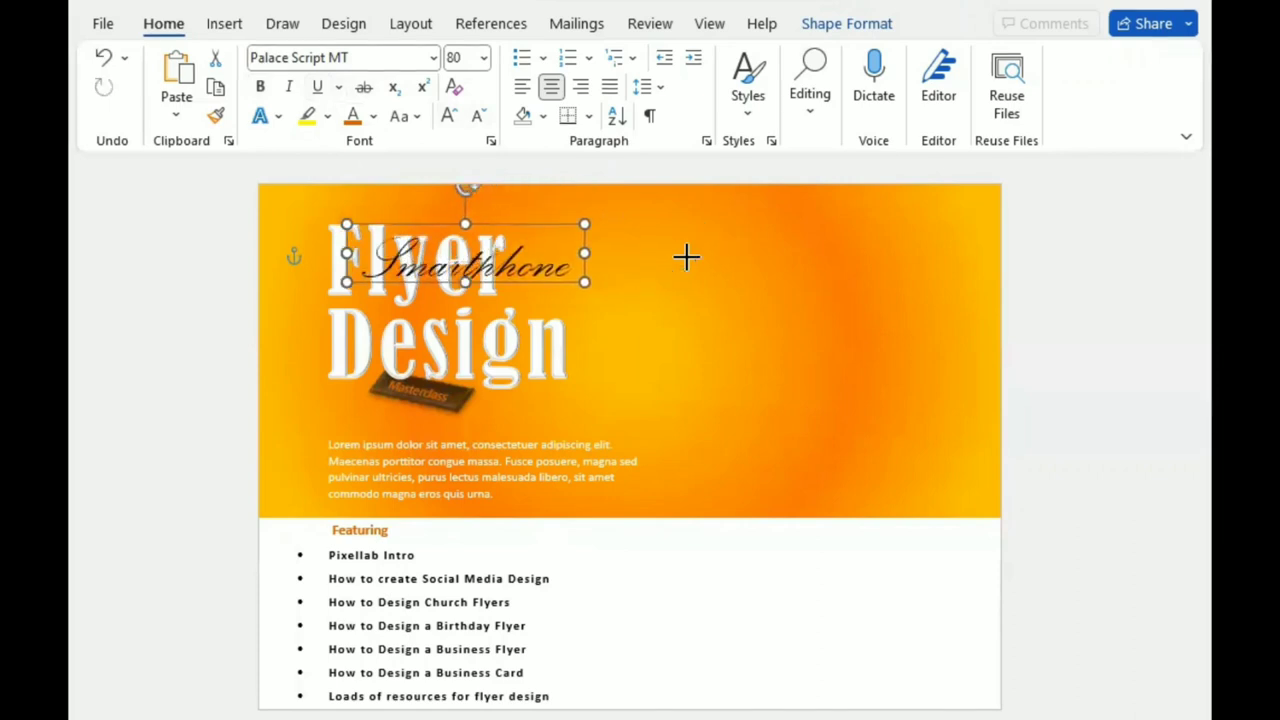
pyautogui.hotkey('alt', 'Left')
pyautogui.hotkey('alt', 'Right')
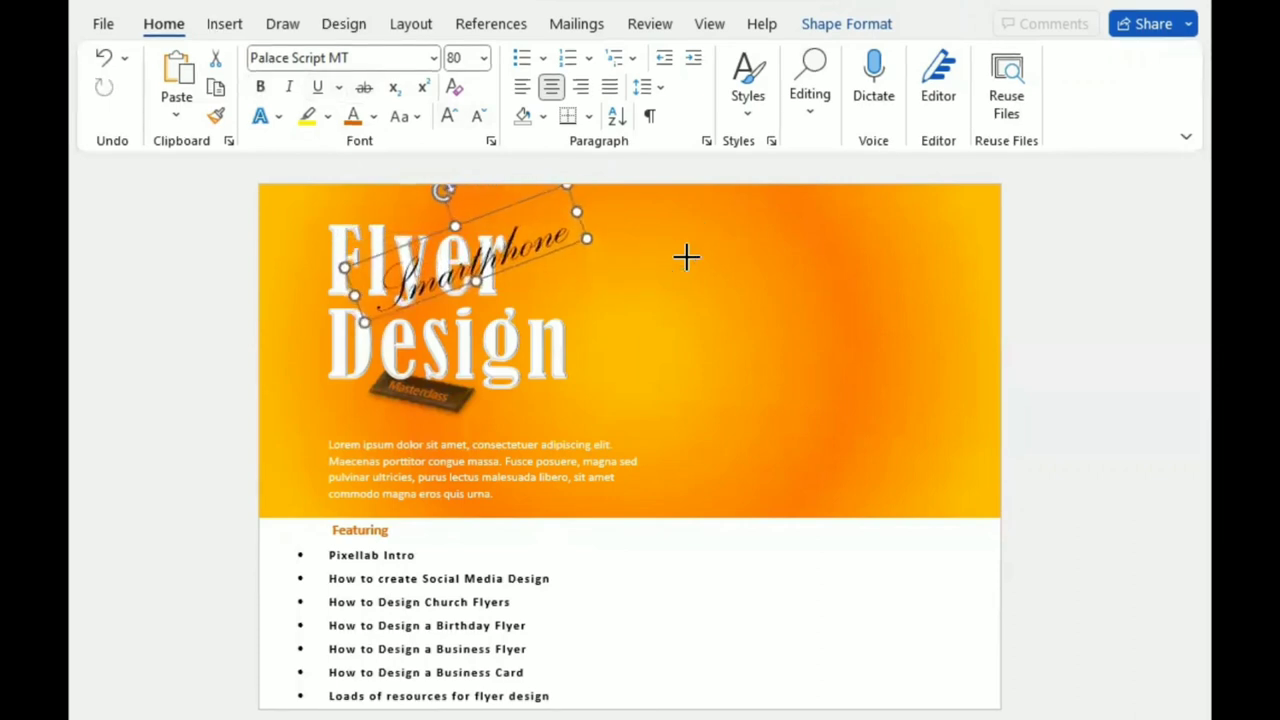
pyautogui.hotkey('alt', 'Right')
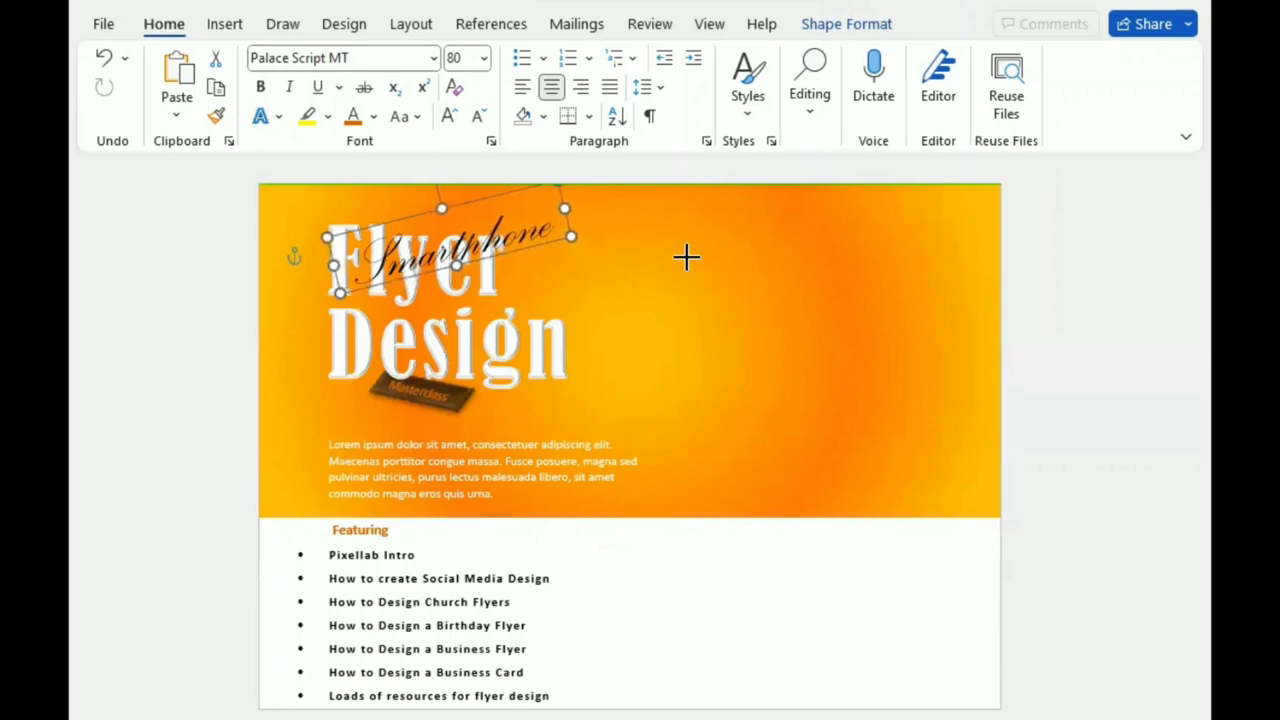
pyautogui.press('Up')
pyautogui.press('Up')
pyautogui.press('Up')
pyautogui.press('Up')
pyautogui.press('Up')
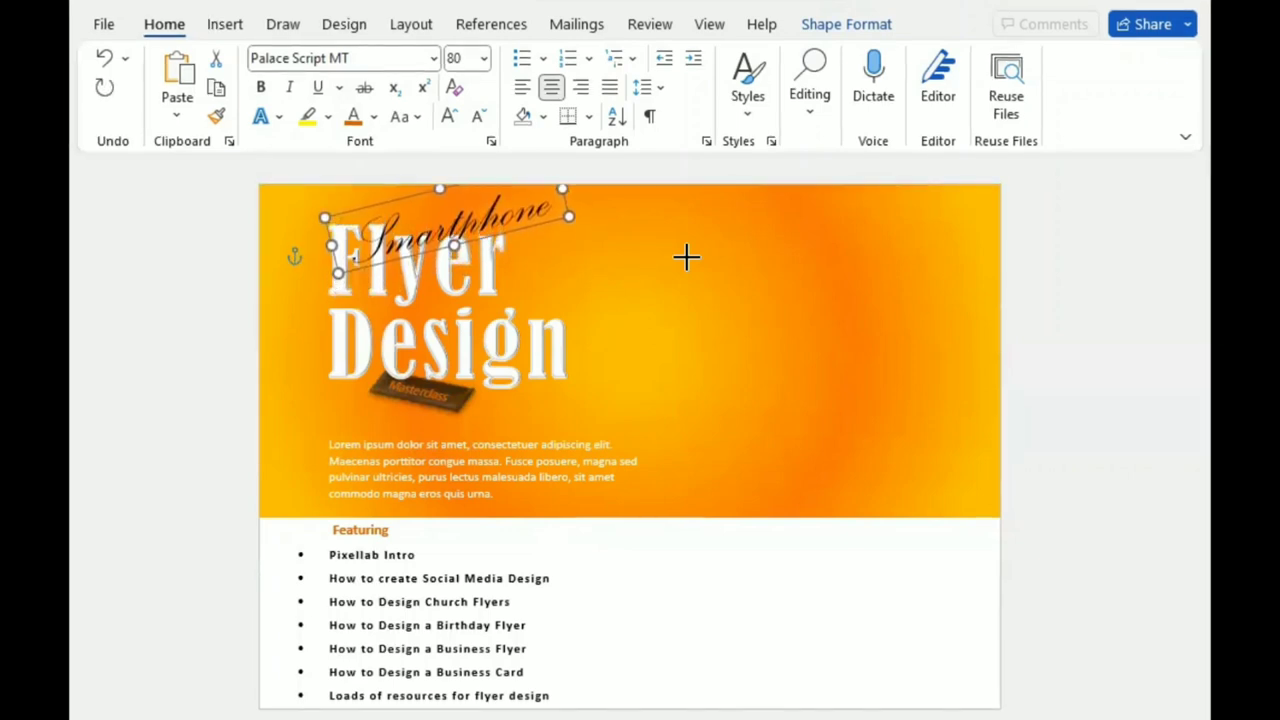
# Send Smartphone backward behind the Flyer title and shift the Masterclass badge slightly down-left.
pyautogui.click(846, 24)
pyautogui.click(842, 100)
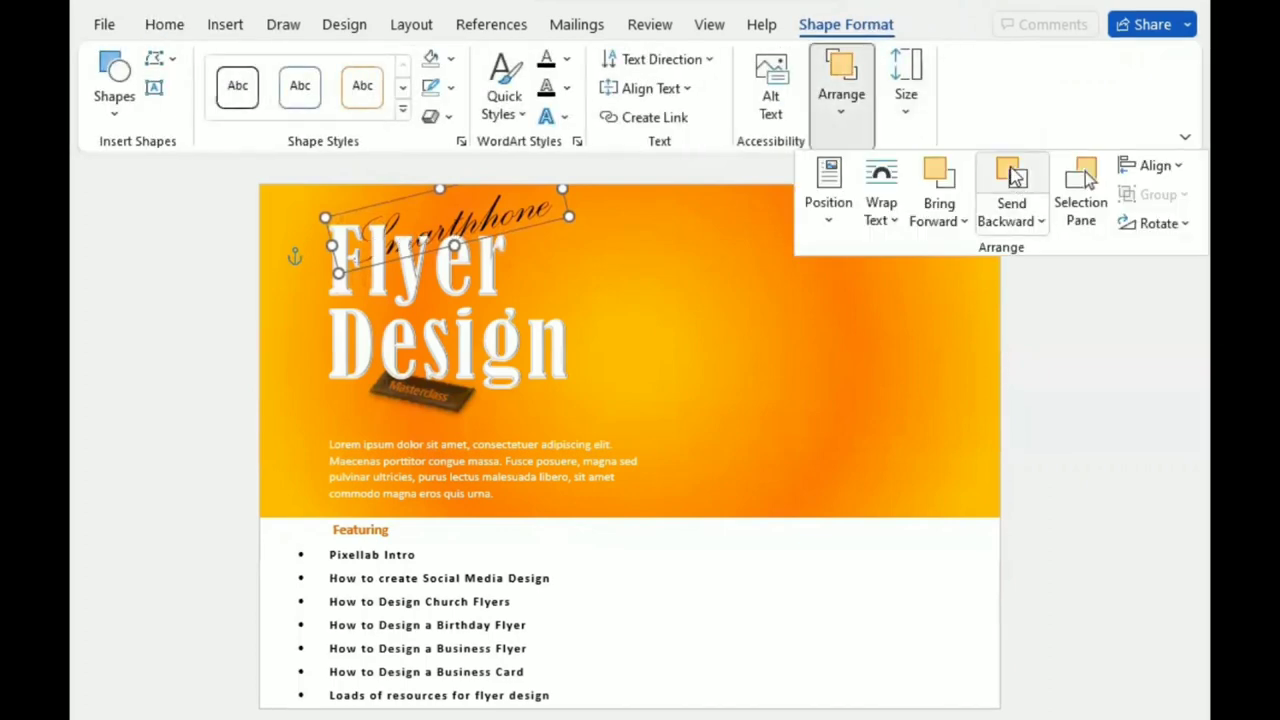
pyautogui.click(1012, 172)
pyautogui.moveTo(414, 399); pyautogui.dragTo(397, 421)
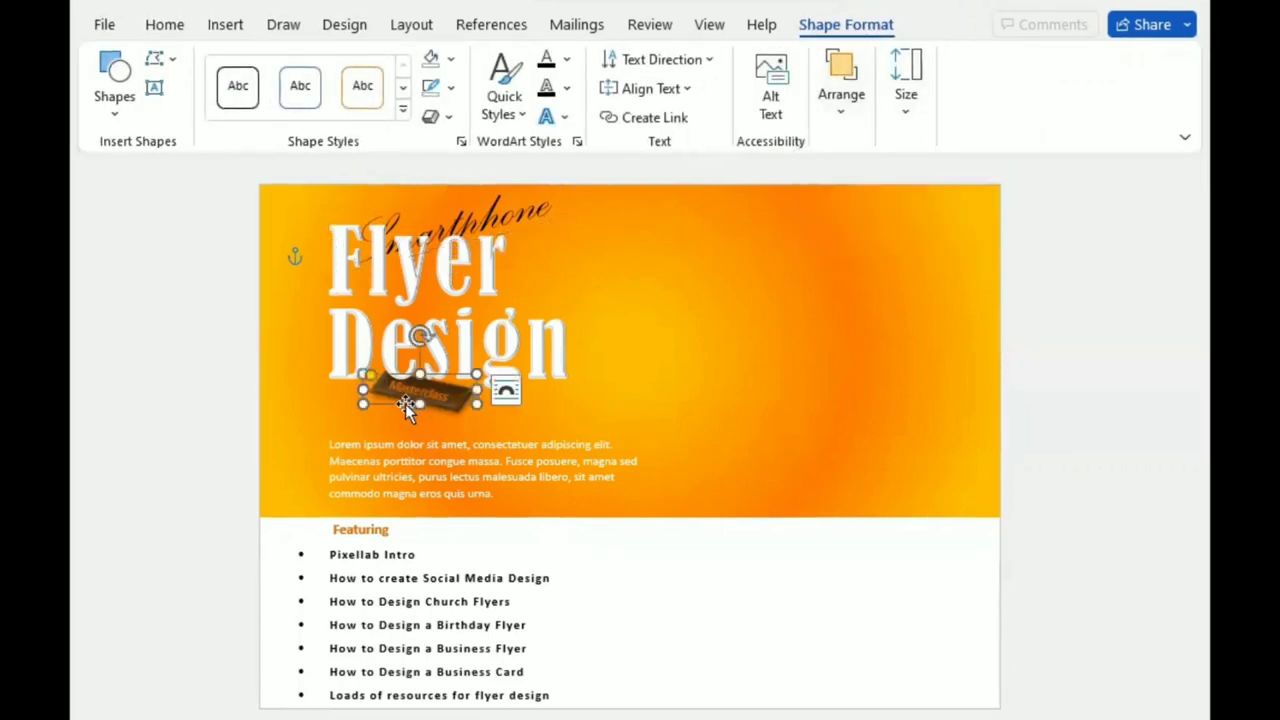
# Nudge the Design title and Smartphone text down together by three steps.
pyautogui.click(460, 340)
pyautogui.keyDown('shift'); pyautogui.click(470, 265); pyautogui.keyUp('shift')
pyautogui.press('Down')
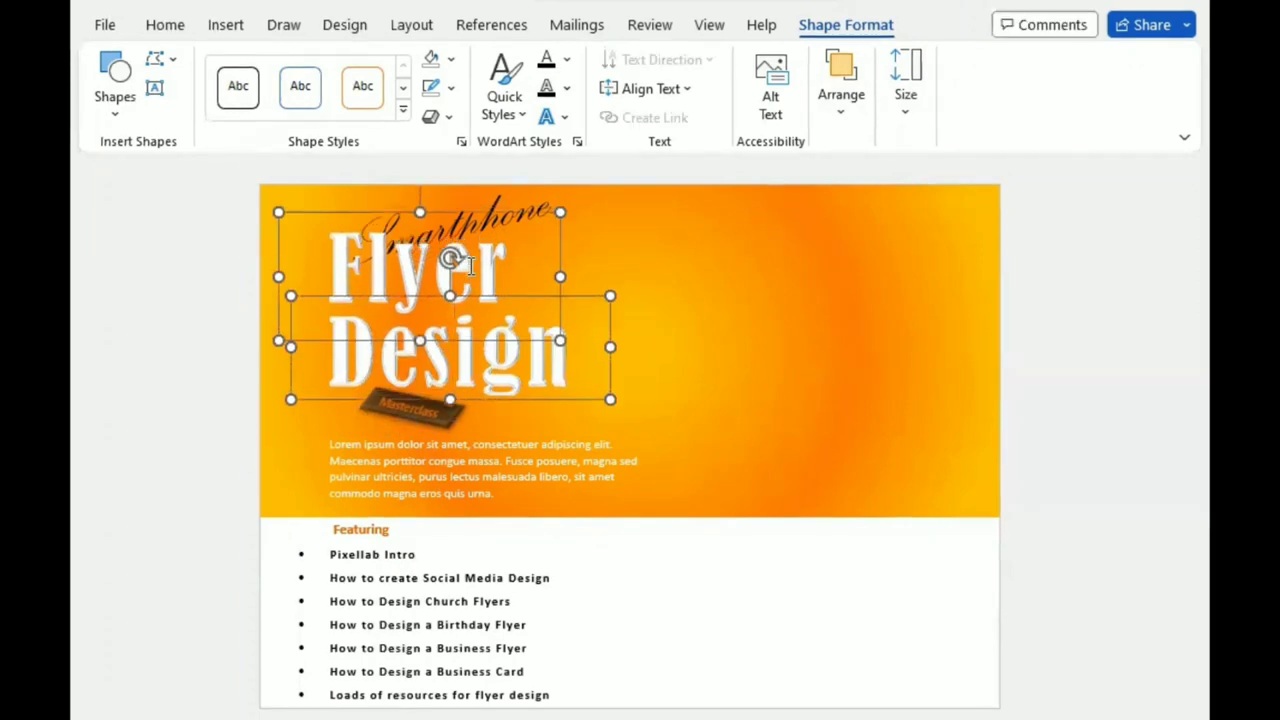
pyautogui.press('Down')
pyautogui.press('Down')
pyautogui.press('Down')
pyautogui.press('Down')
pyautogui.press('Down')
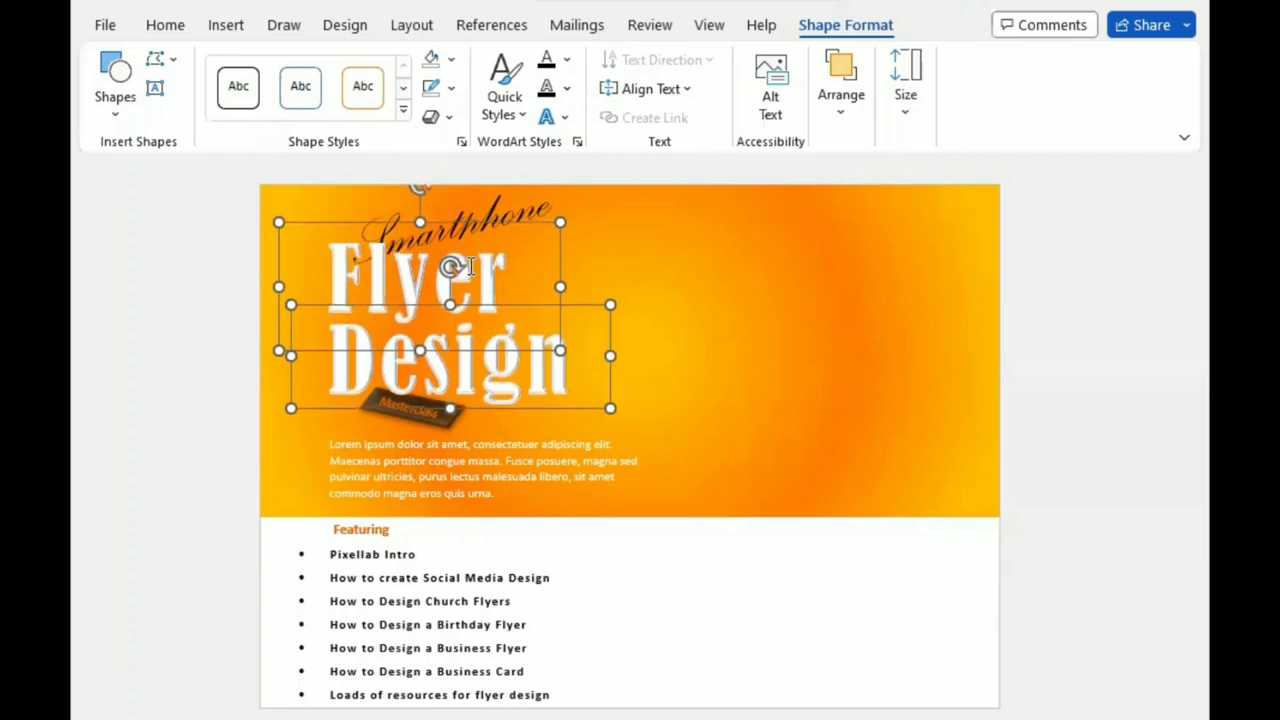
pyautogui.press('Down')
pyautogui.press('Down')
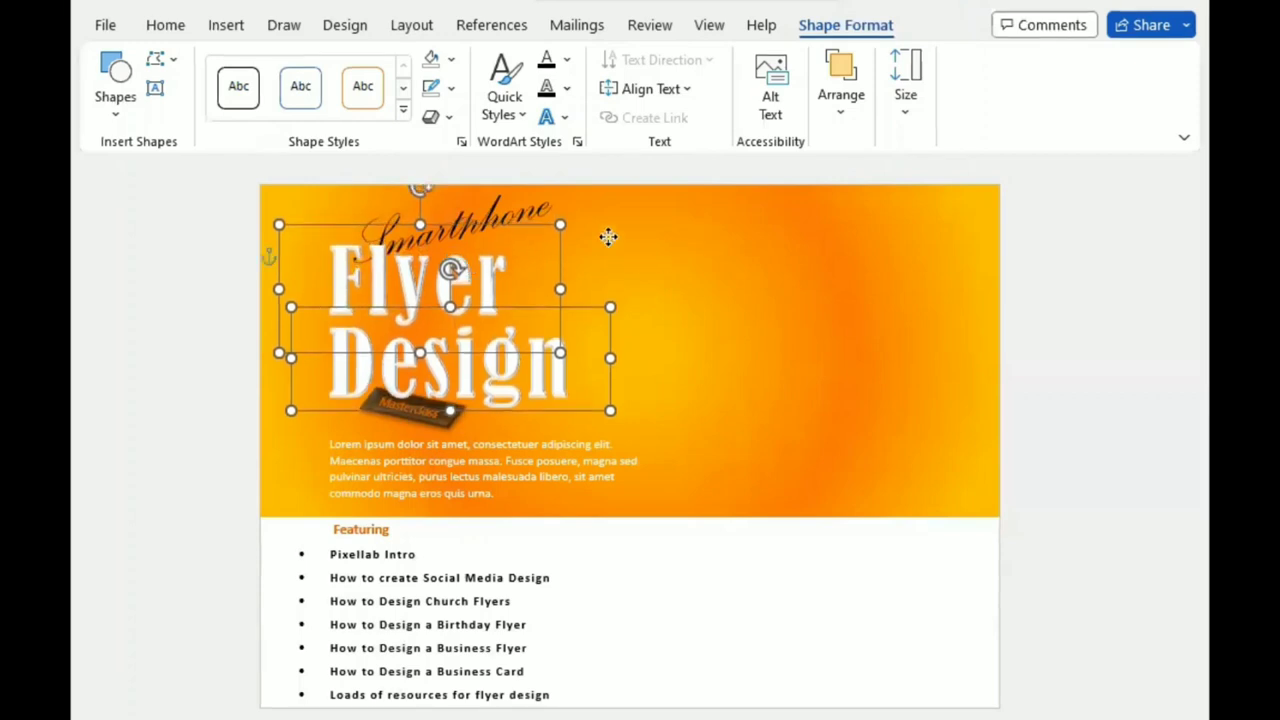
# Move Smartphone slightly left and up to line up with the title's left edge.
pyautogui.click(420, 240)
pyautogui.moveTo(410, 255); pyautogui.dragTo(390, 254)
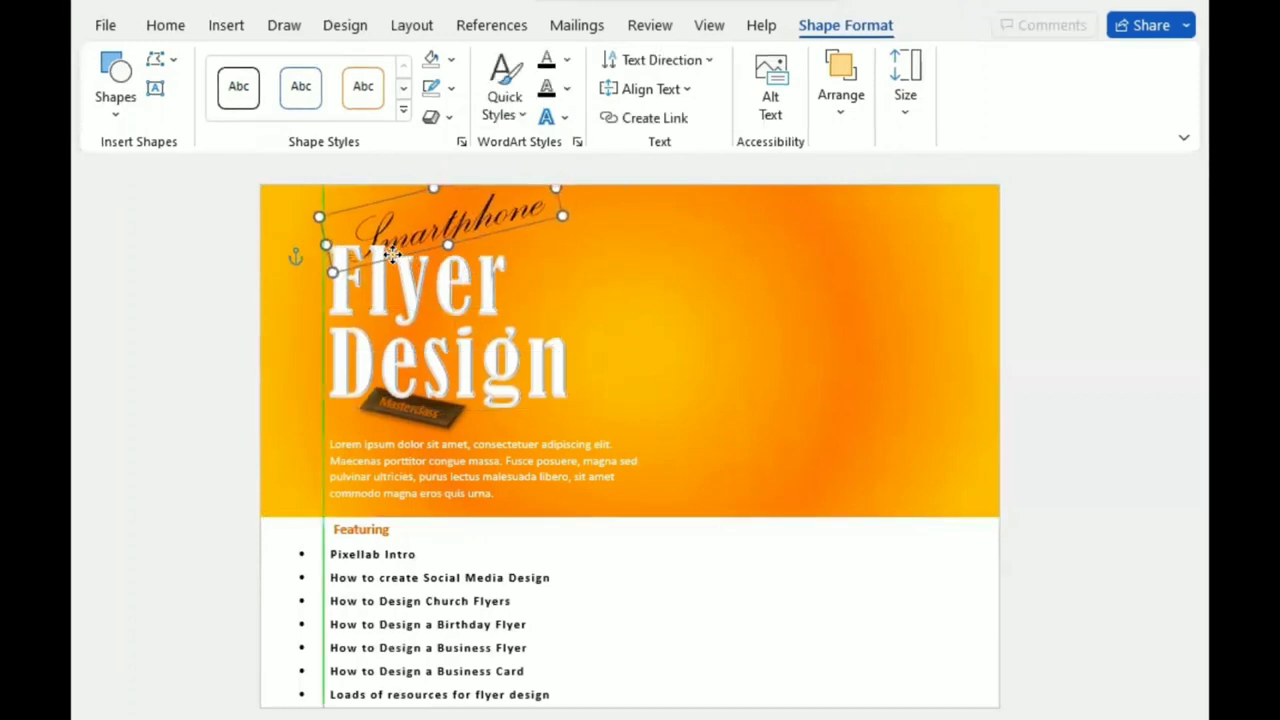
pyautogui.press('Up')
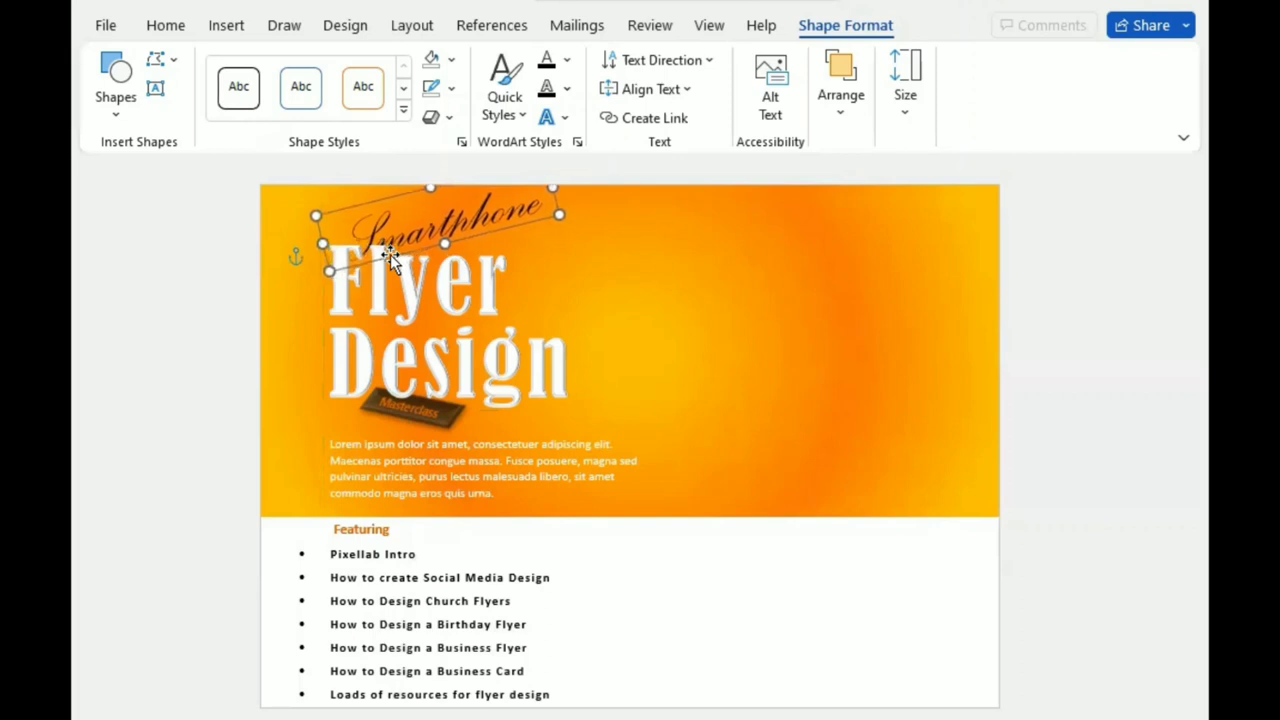
pyautogui.press('Up')
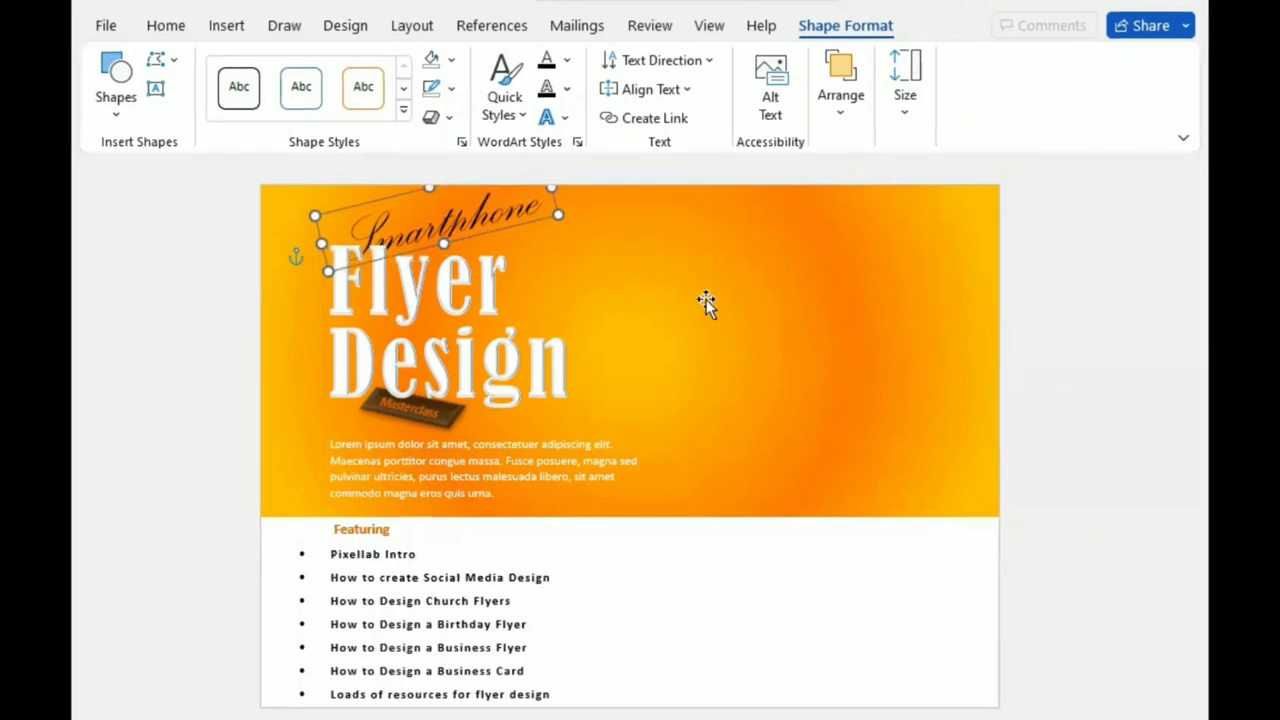
pyautogui.click(706, 303)
pyautogui.click(118, 108)
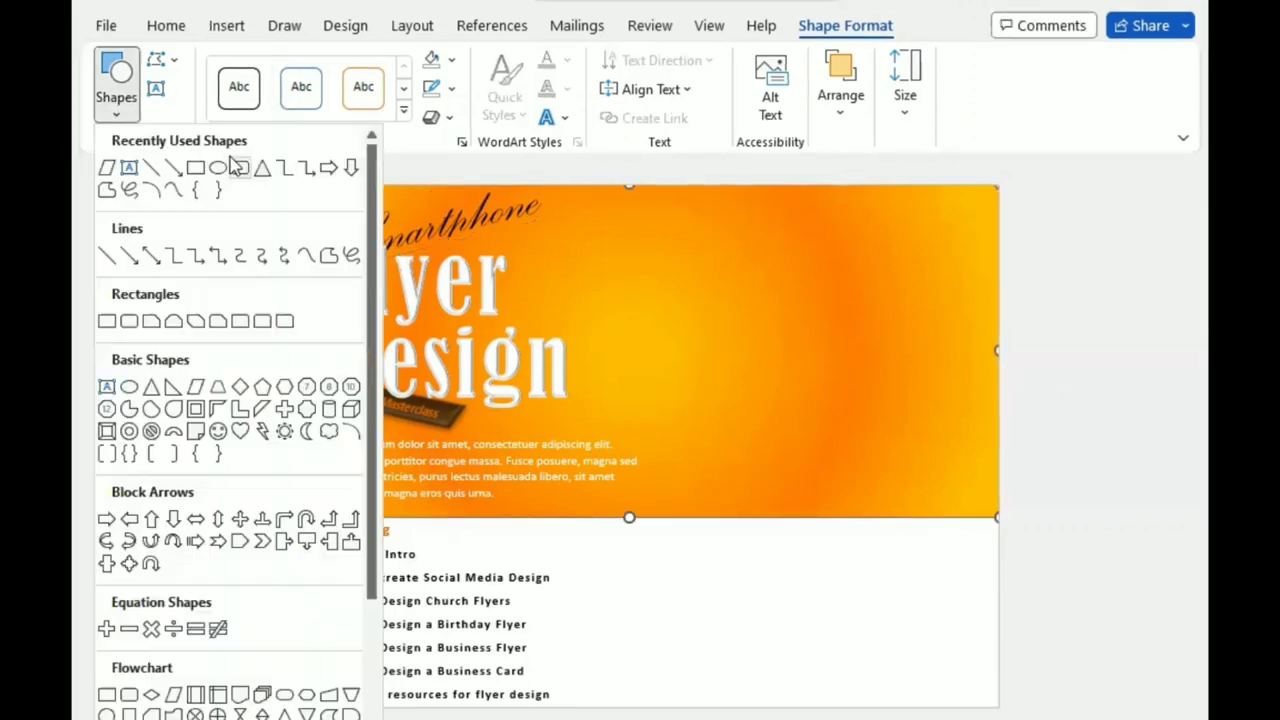
# Draw an Arrow: Pentagon shape, flip it to point left, and move it to the top-right corner.
pyautogui.click(244, 545)
pyautogui.moveTo(700, 288); pyautogui.dragTo(821, 357)
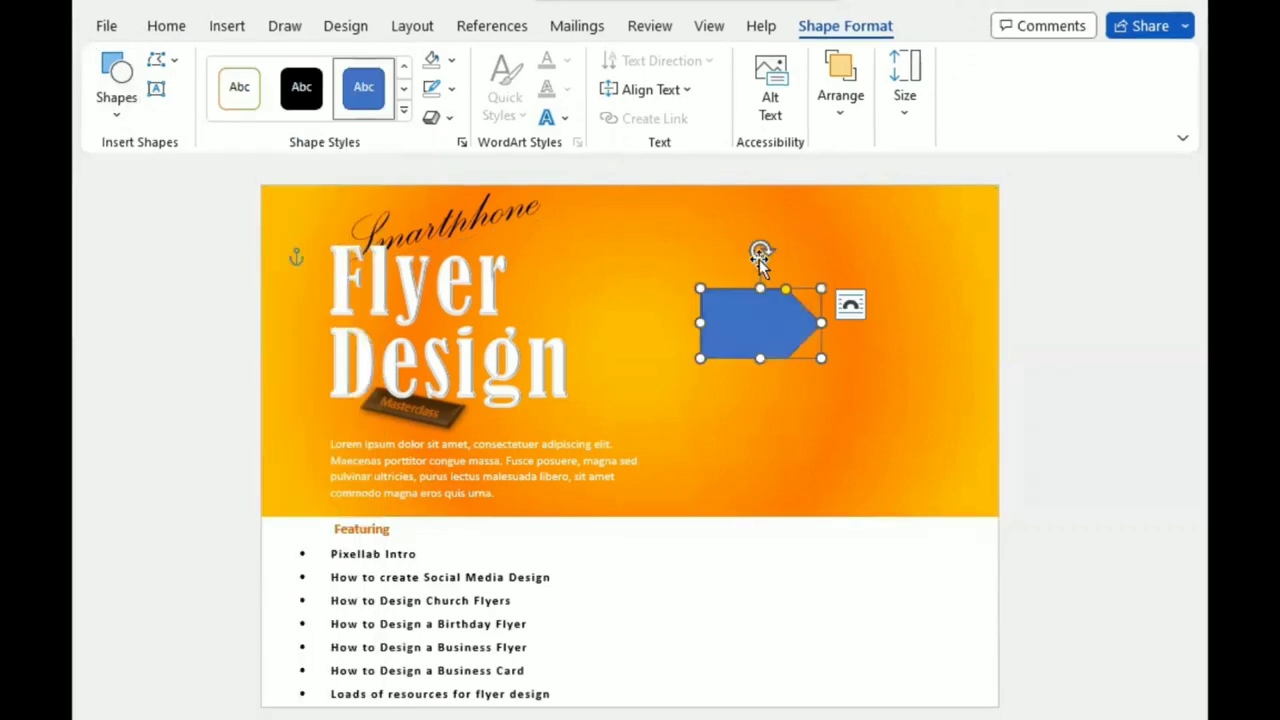
pyautogui.moveTo(761, 252); pyautogui.dragTo(762, 380)
pyautogui.moveTo(771, 331)
pyautogui.mouseDown()
pyautogui.moveTo(861, 290)
pyautogui.moveTo(854, 268)
pyautogui.mouseUp()
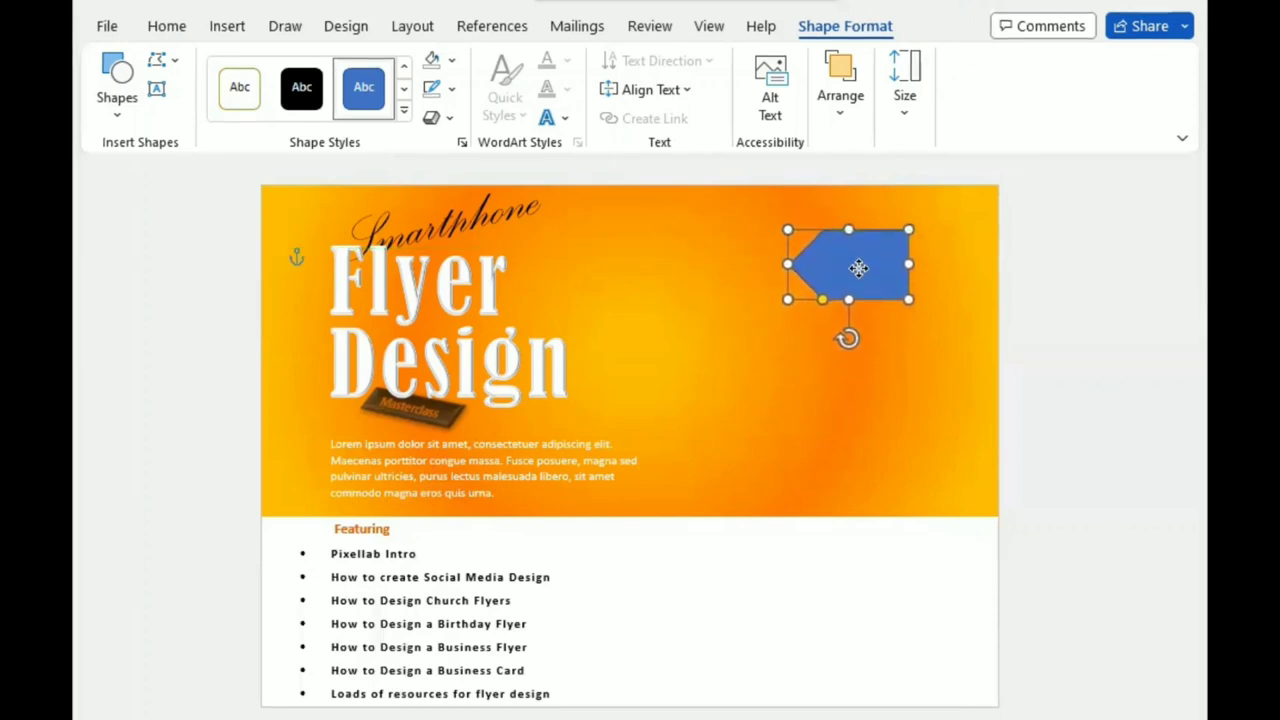
# Give the pentagon a white fill with no outline.
pyautogui.click(440, 88)
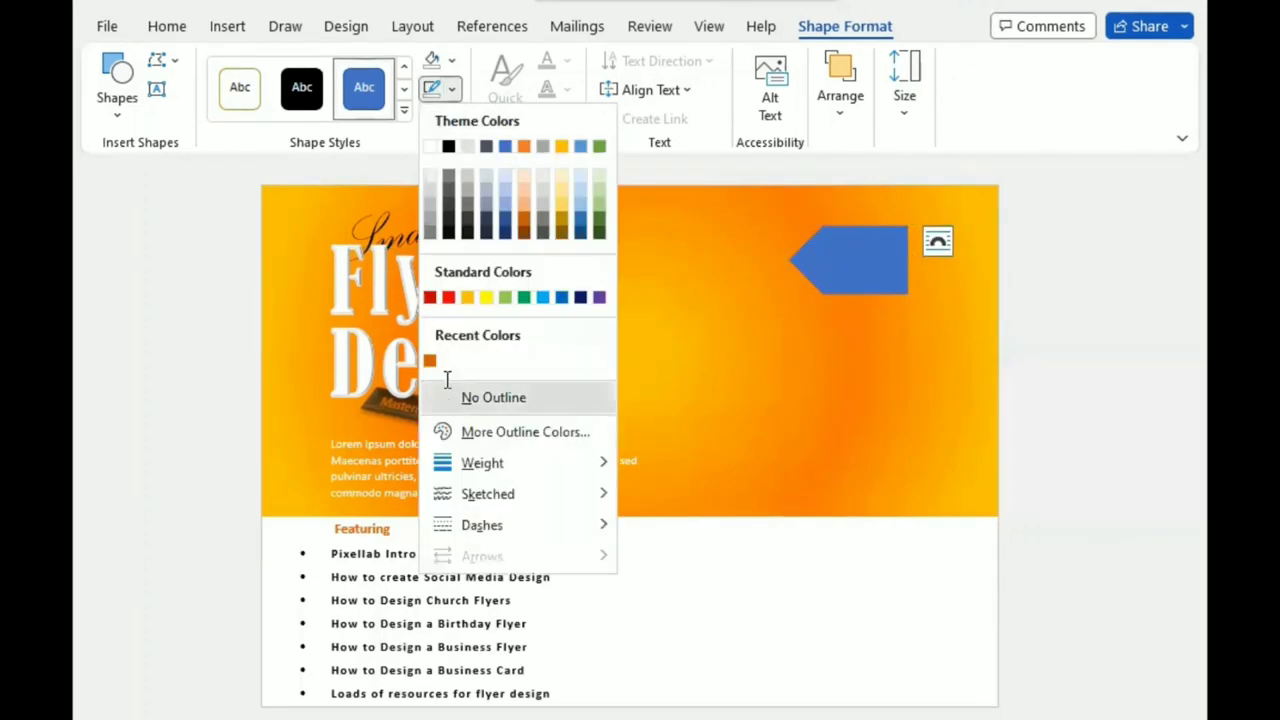
pyautogui.click(446, 397)
pyautogui.click(432, 60)
pyautogui.click(455, 62)
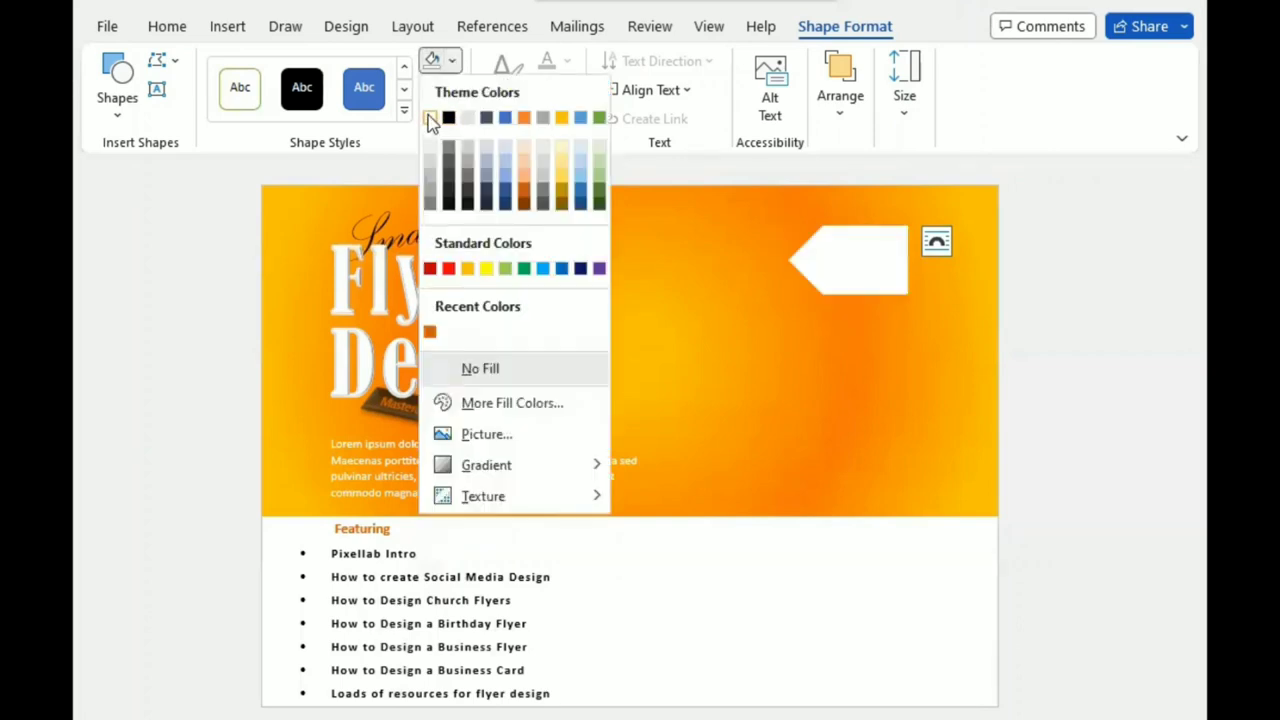
pyautogui.click(437, 117)
# Use Edit Points to pull the pentagon's bottom-right vertex outward, slanting its right edge.
pyautogui.rightClick(883, 266)
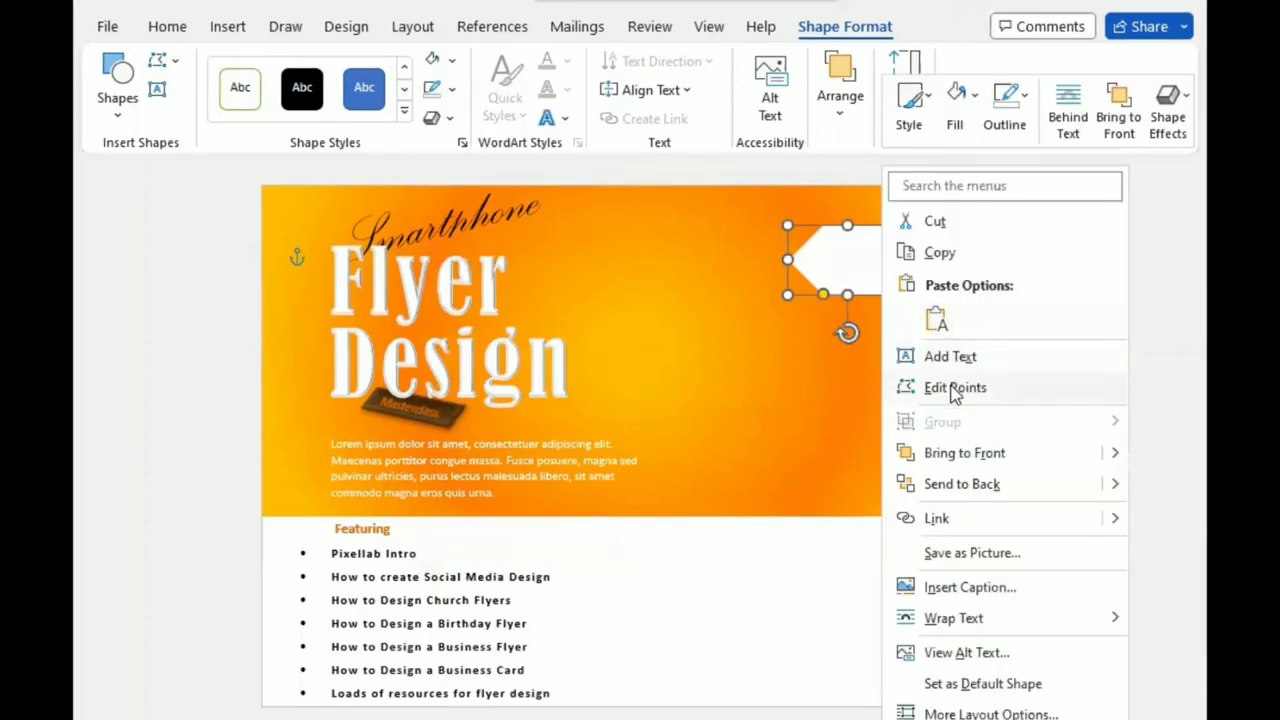
pyautogui.click(935, 387)
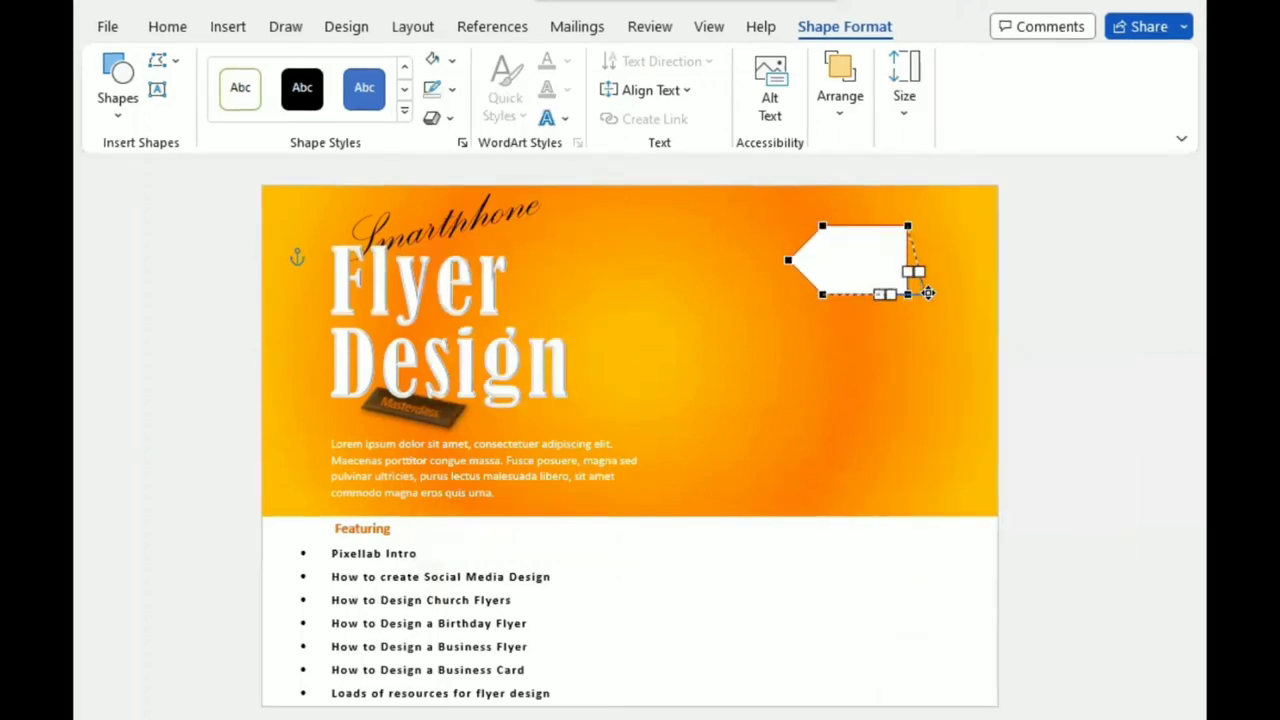
pyautogui.moveTo(908, 294); pyautogui.dragTo(925, 294)
pyautogui.click(878, 300)
pyautogui.click(852, 288)
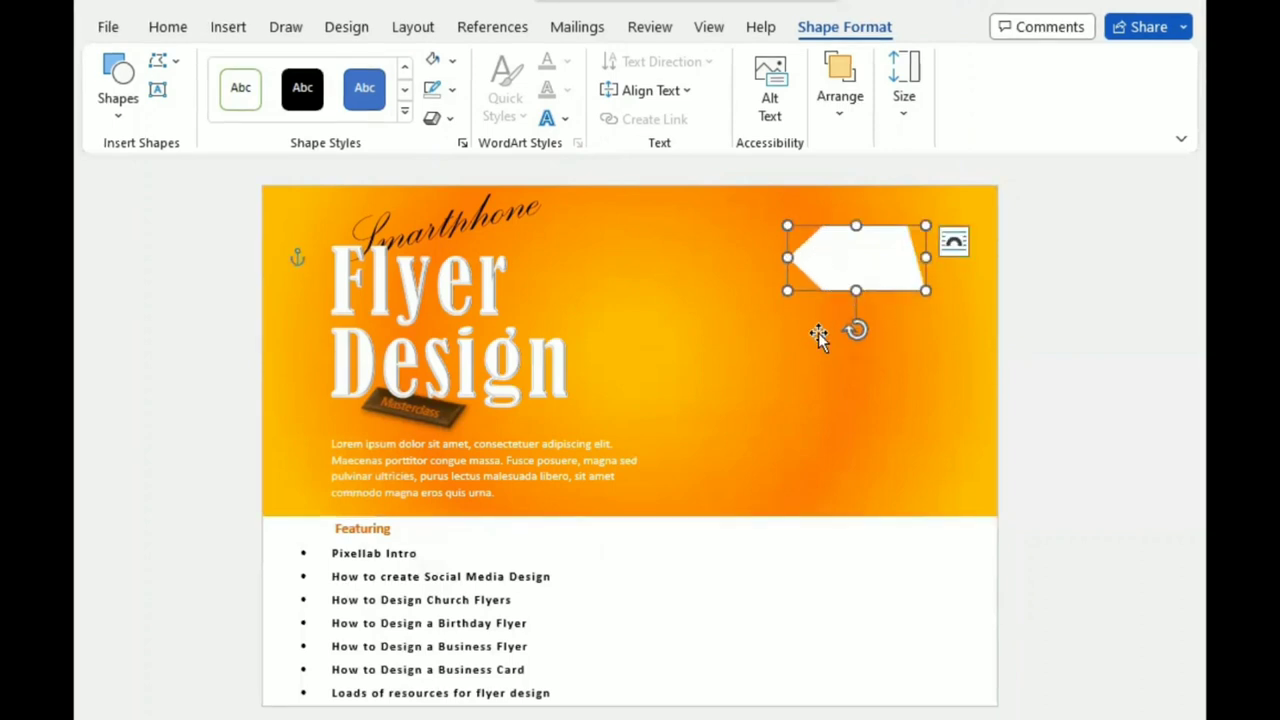
pyautogui.click(818, 332)
pyautogui.click(849, 266)
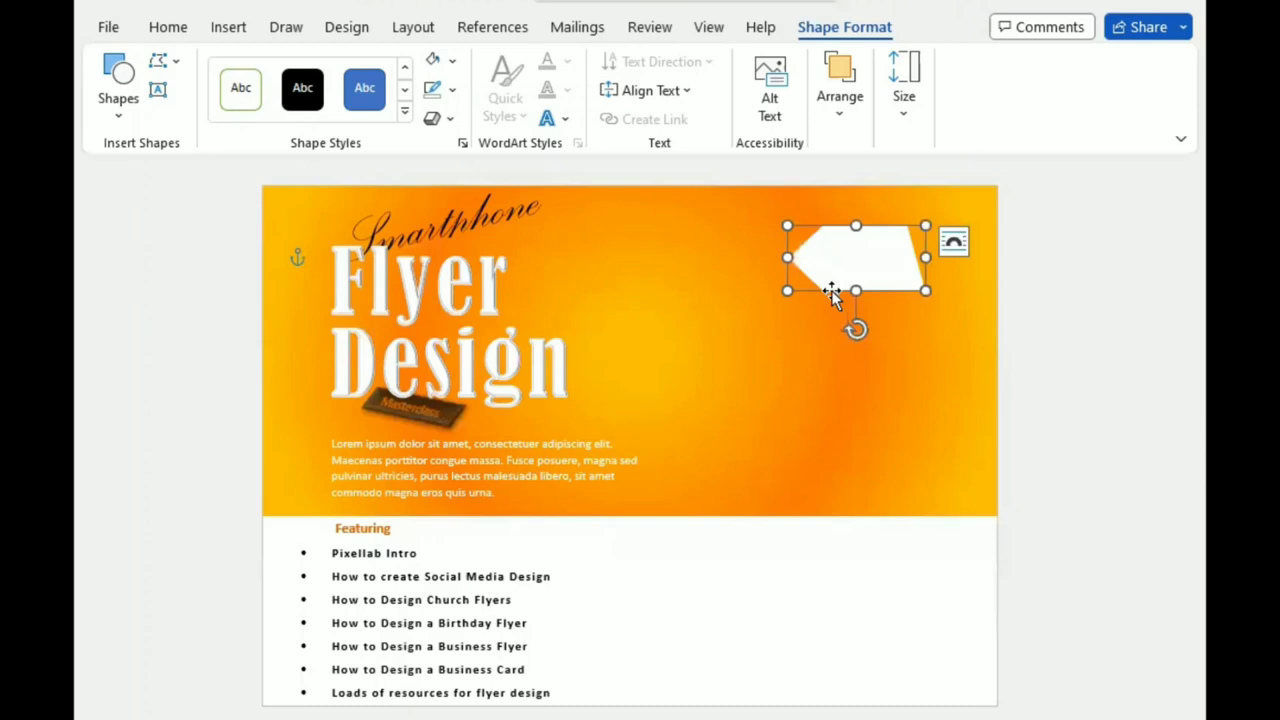
pyautogui.rightClick(831, 290)
pyautogui.press('Escape')
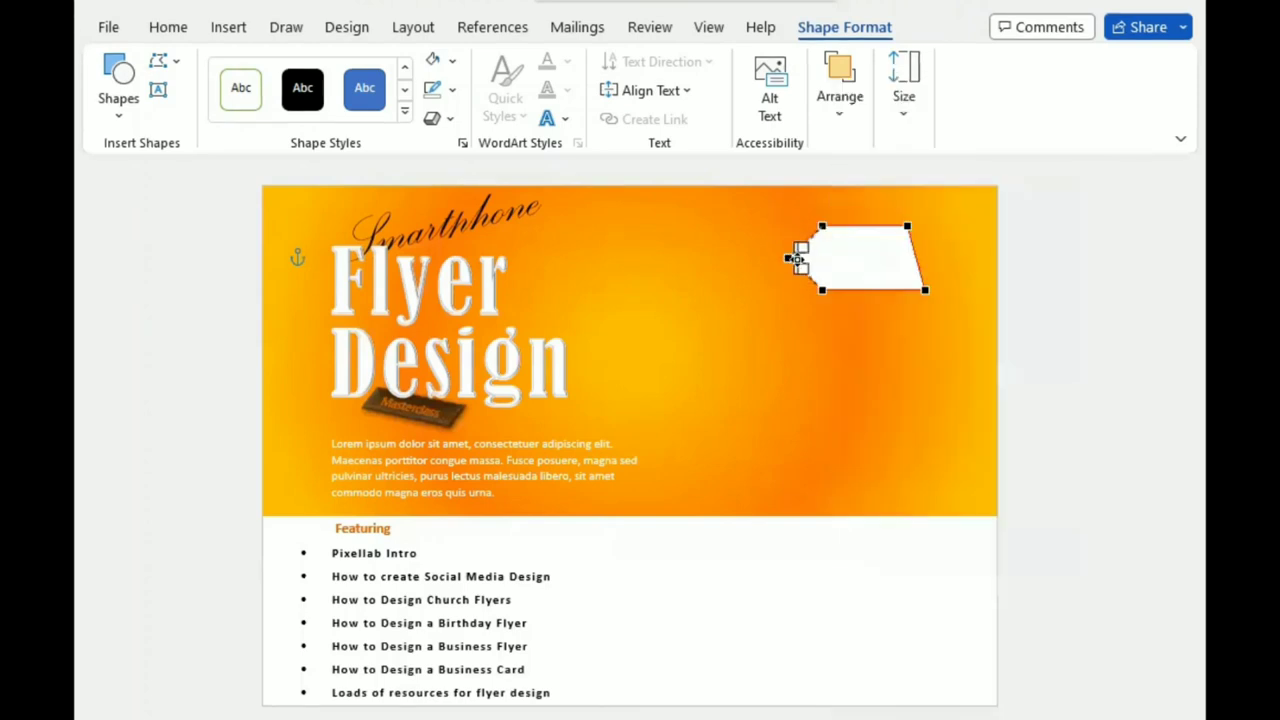
pyautogui.click(834, 351)
pyautogui.click(827, 257)
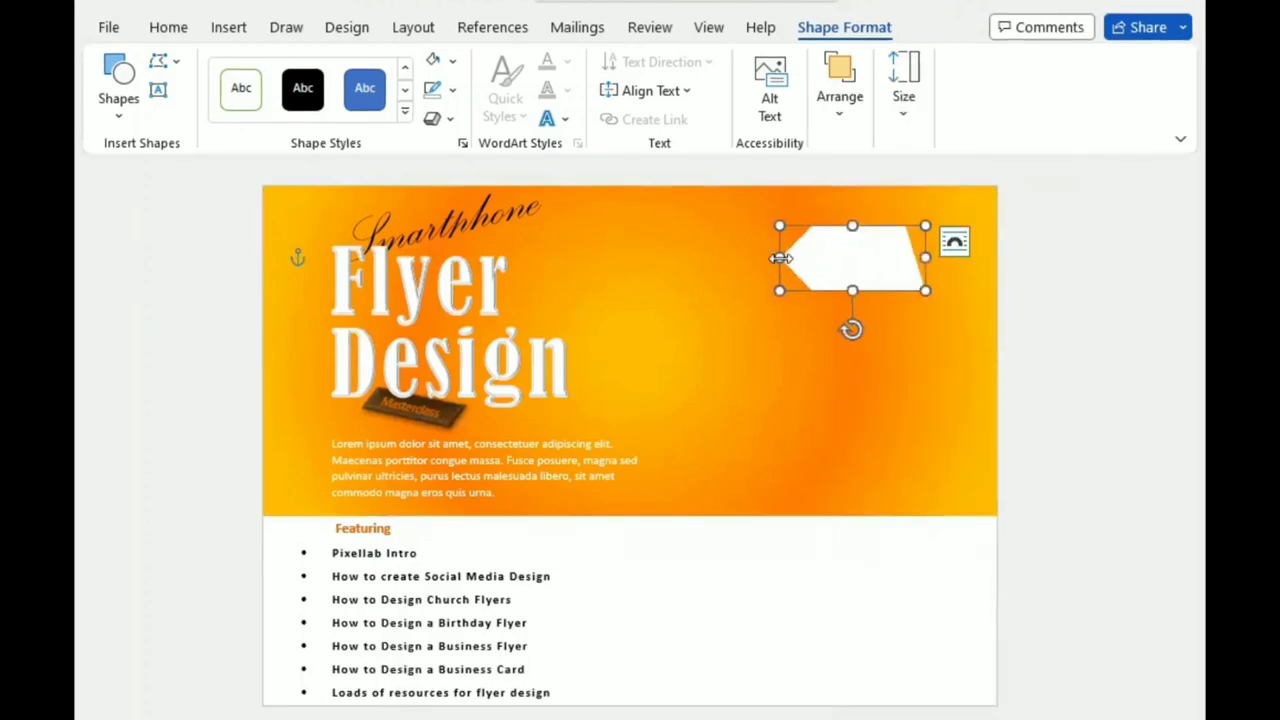
# Add an 'Access Fee' text box inside the white tag and set it in Palace Script MT.
pyautogui.moveTo(808, 240); pyautogui.dragTo(898, 264)
pyautogui.write('c')
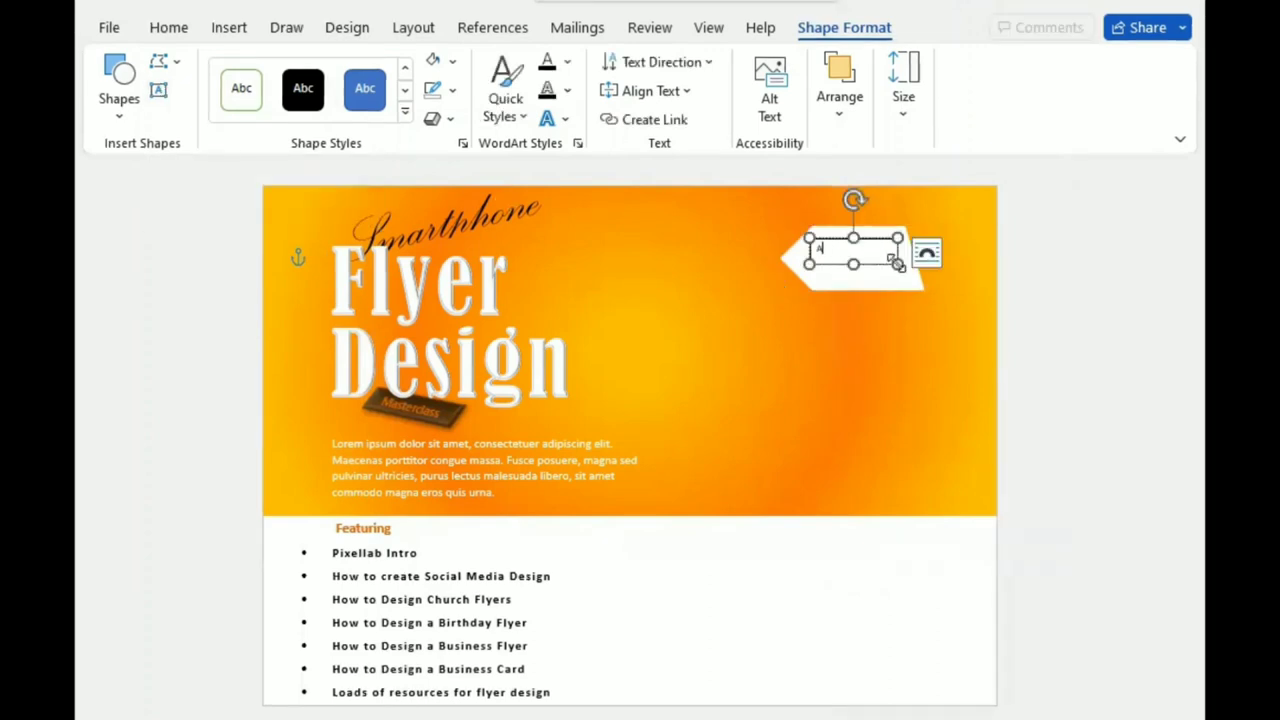
pyautogui.write('cess Fee')
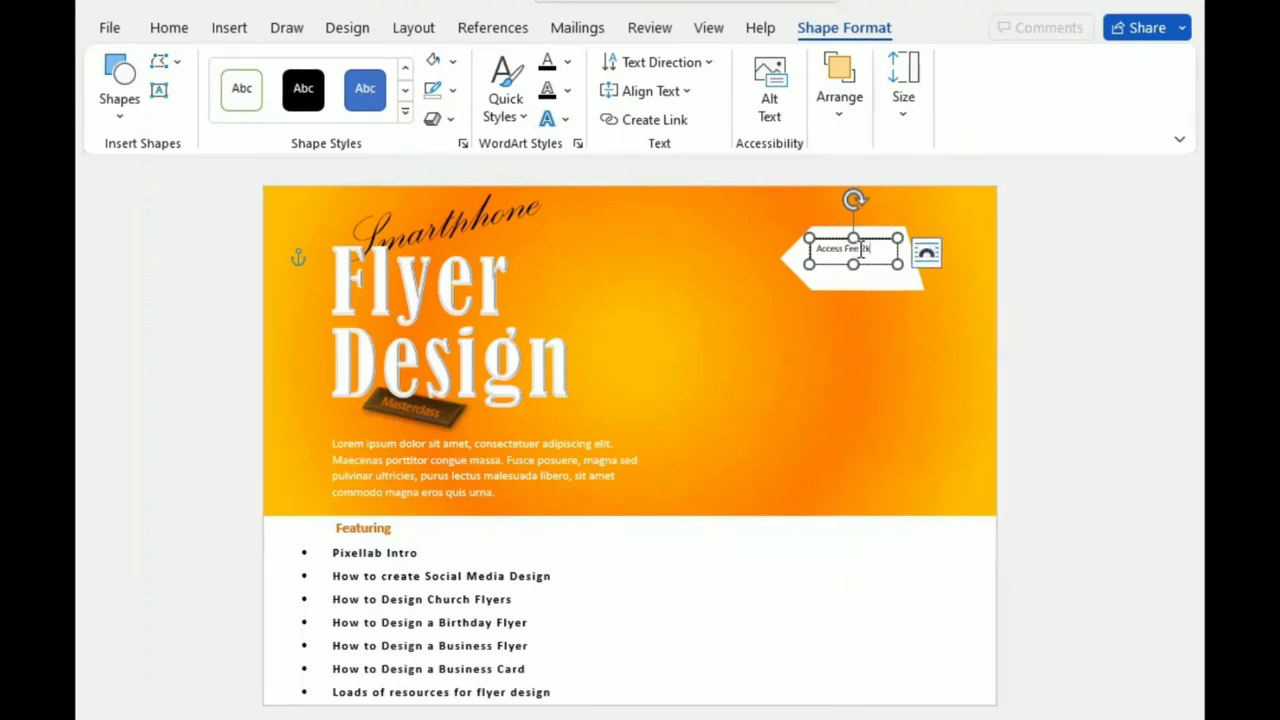
pyautogui.moveTo(866, 250); pyautogui.dragTo(815, 251)
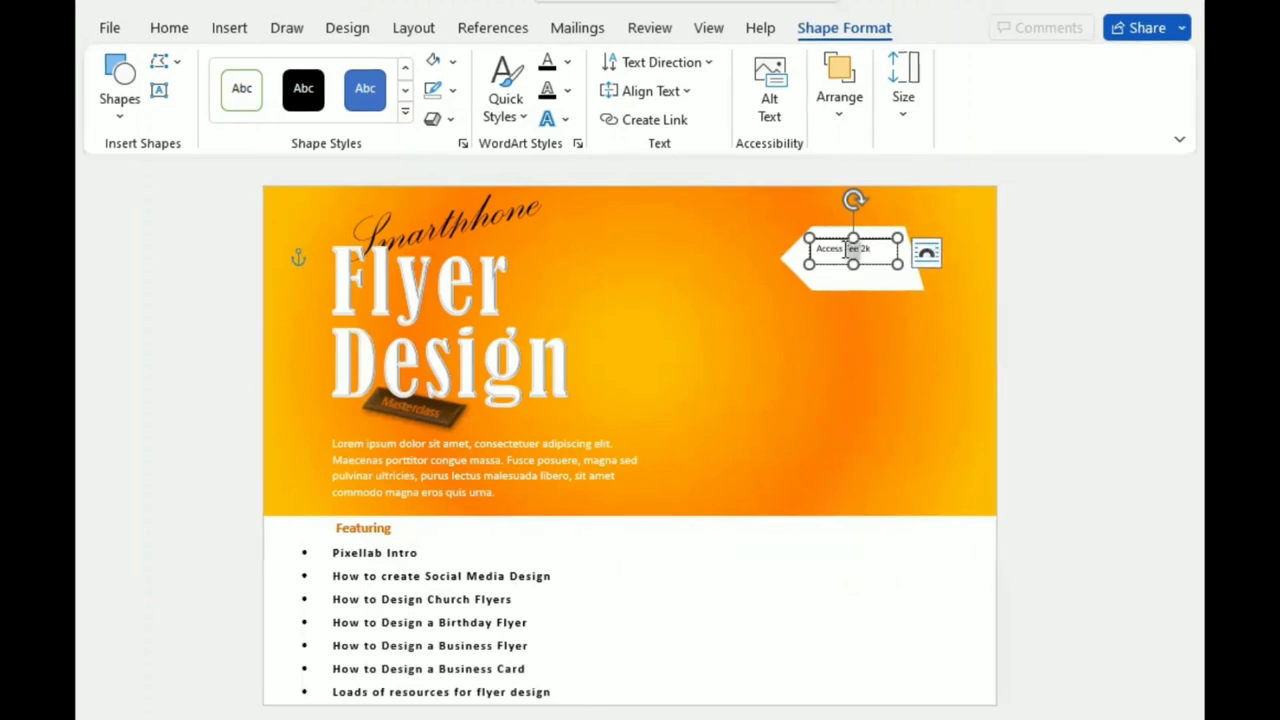
pyautogui.click(170, 30)
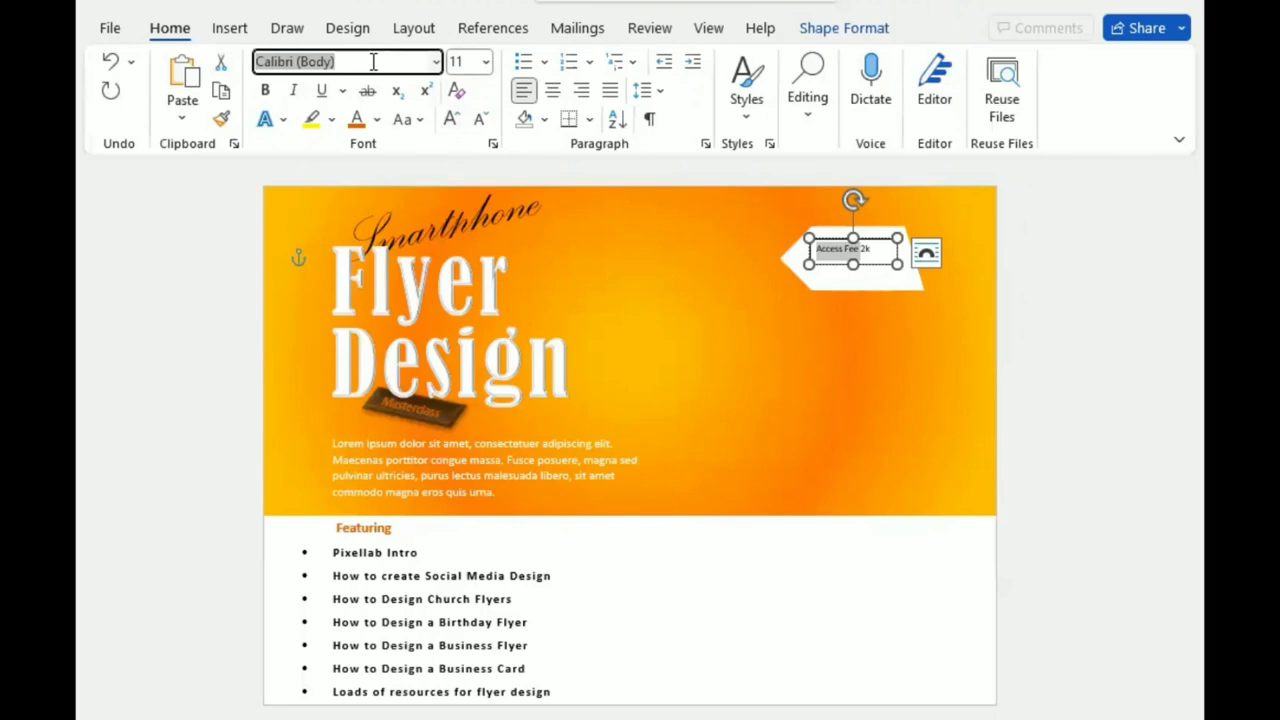
pyautogui.write('Palace Script MT')
pyautogui.press('Return')
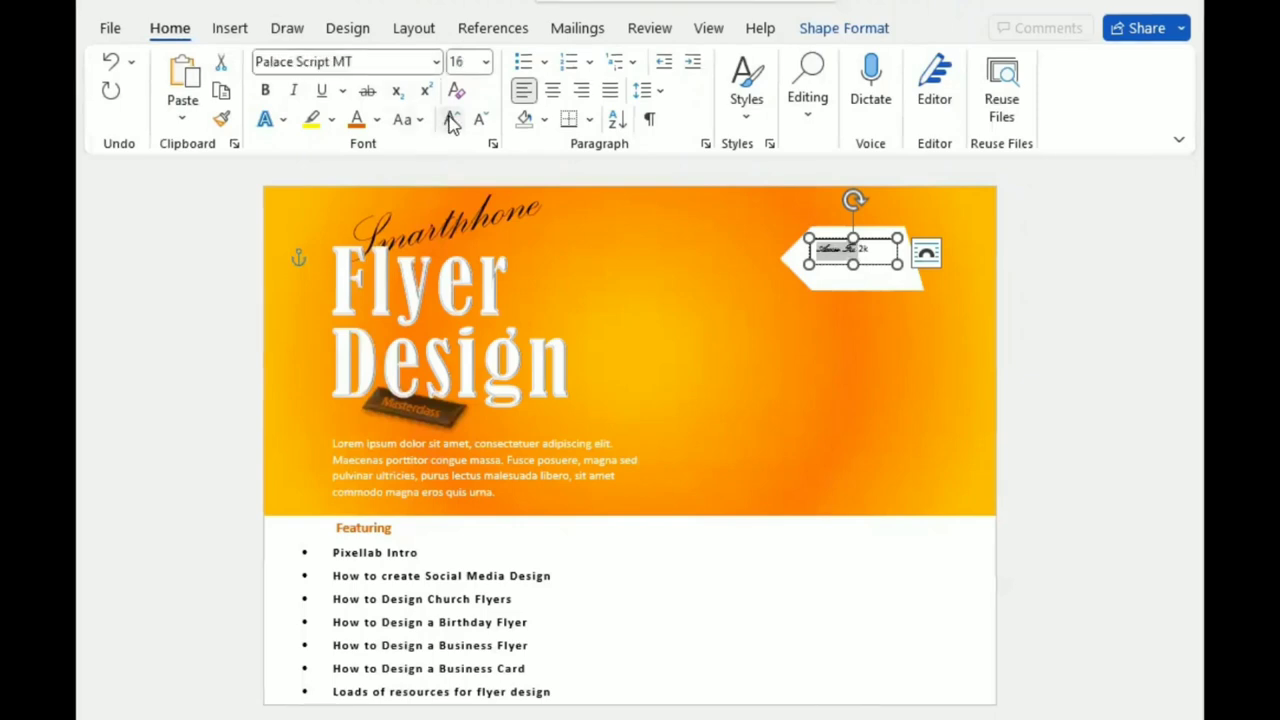
# Enlarge and bold the 2k amount, widen the box, and set Access Fee to 24 pt.
pyautogui.doubleClick(881, 253)
pyautogui.click(763, 176)
pyautogui.click(763, 176)
pyautogui.click(763, 176)
pyautogui.click(763, 176)
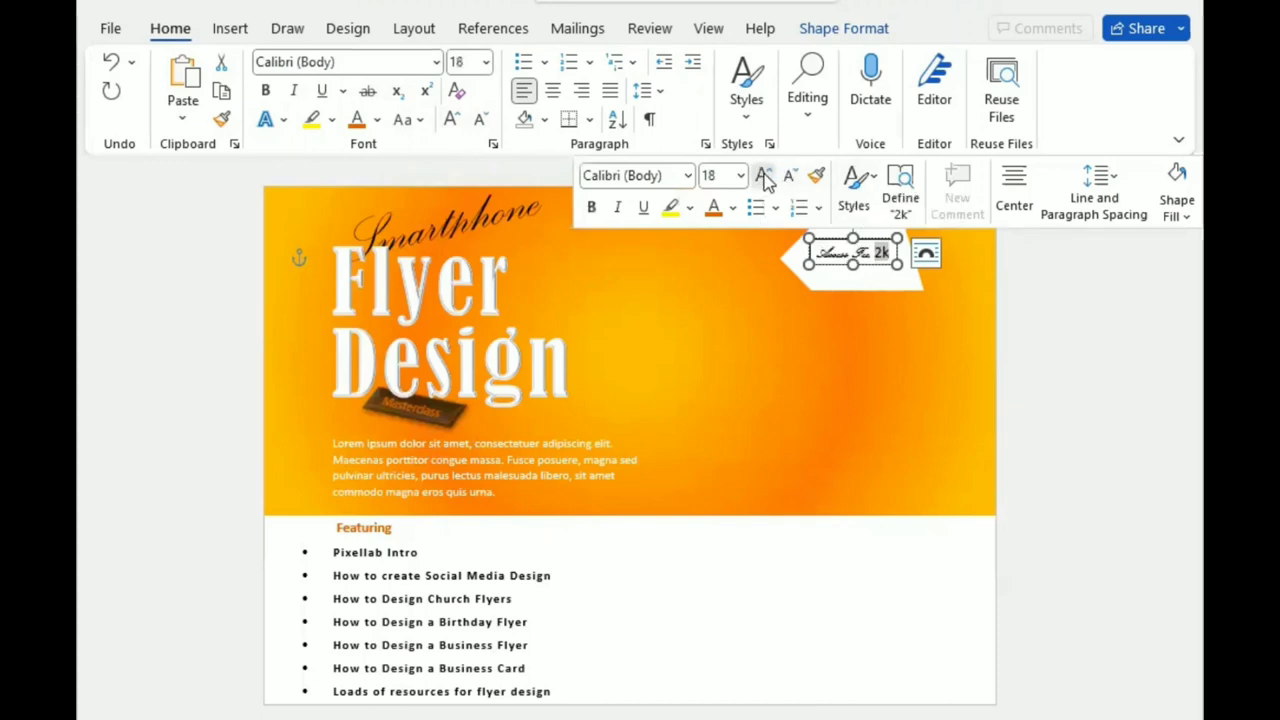
pyautogui.click(763, 176)
pyautogui.click(763, 176)
pyautogui.moveTo(897, 264); pyautogui.dragTo(918, 272)
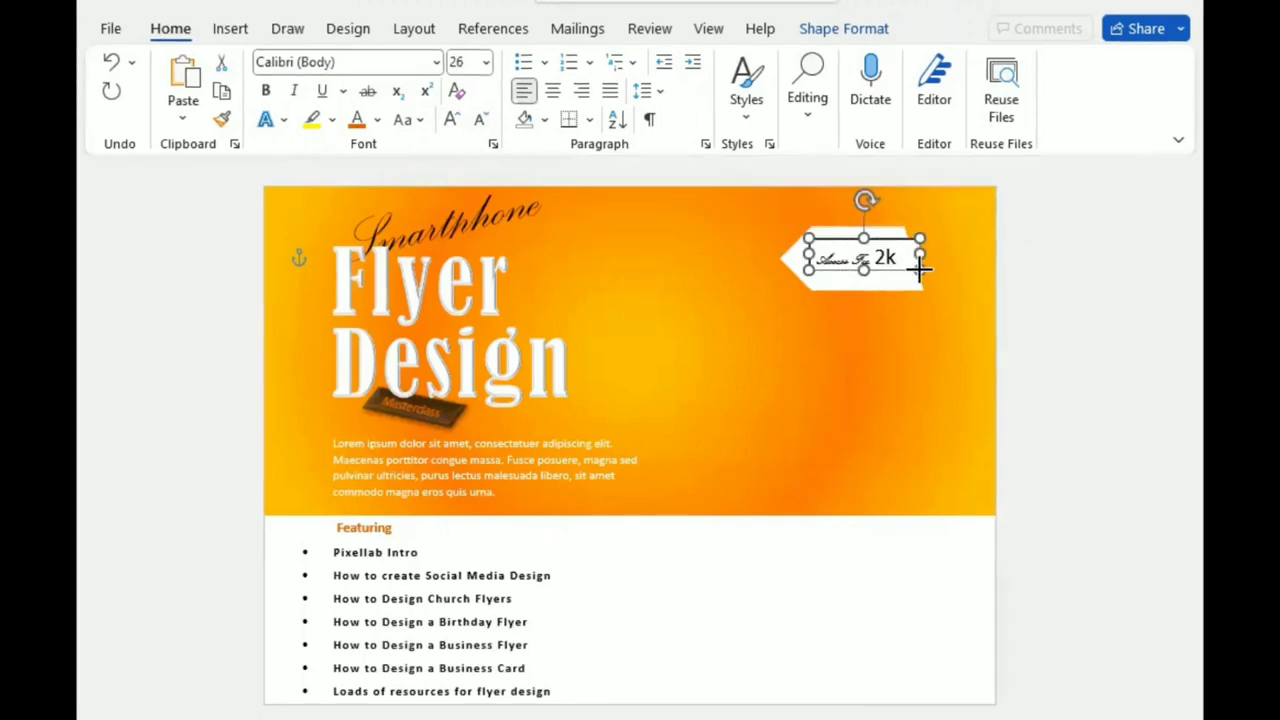
pyautogui.doubleClick(881, 259)
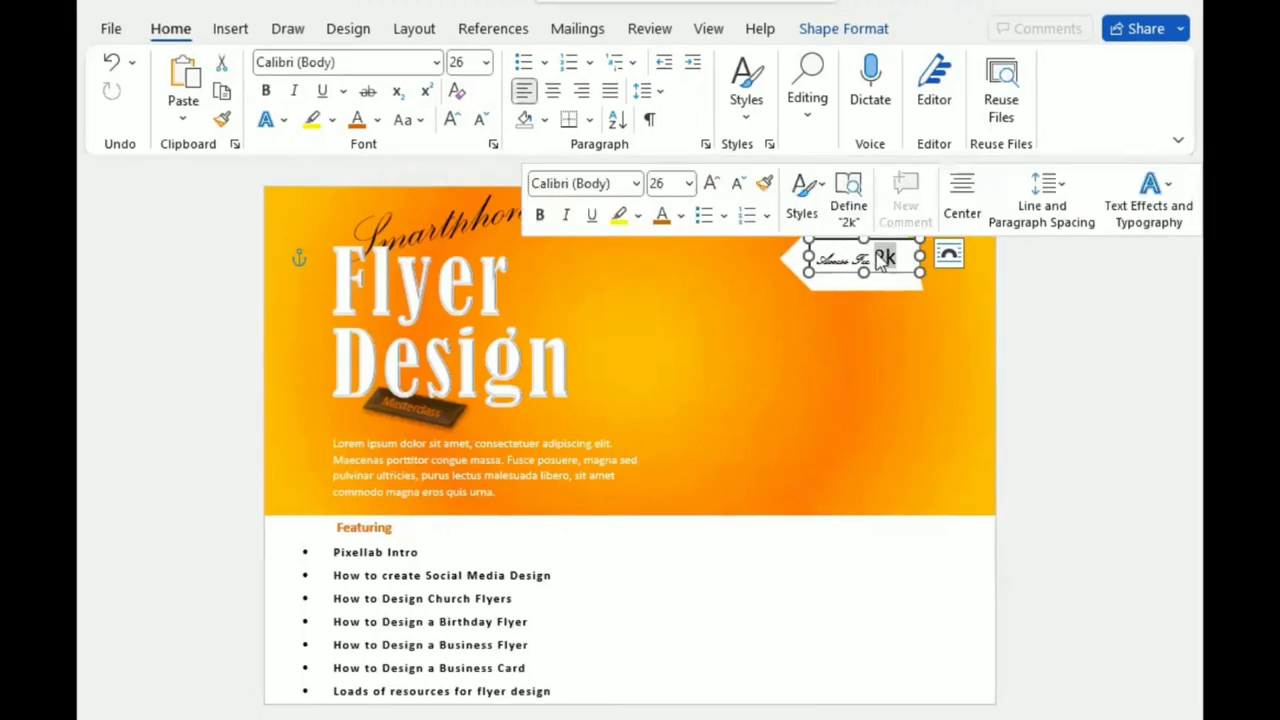
pyautogui.click(538, 217)
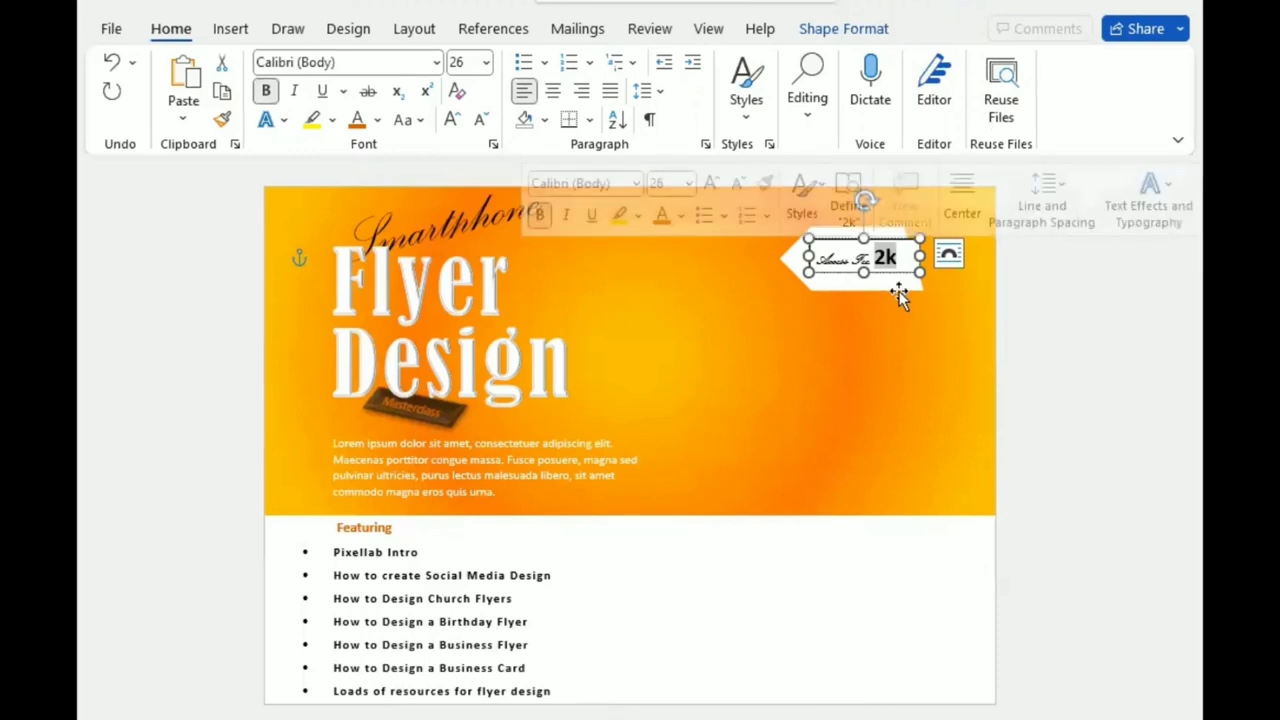
pyautogui.moveTo(918, 257); pyautogui.dragTo(925, 257)
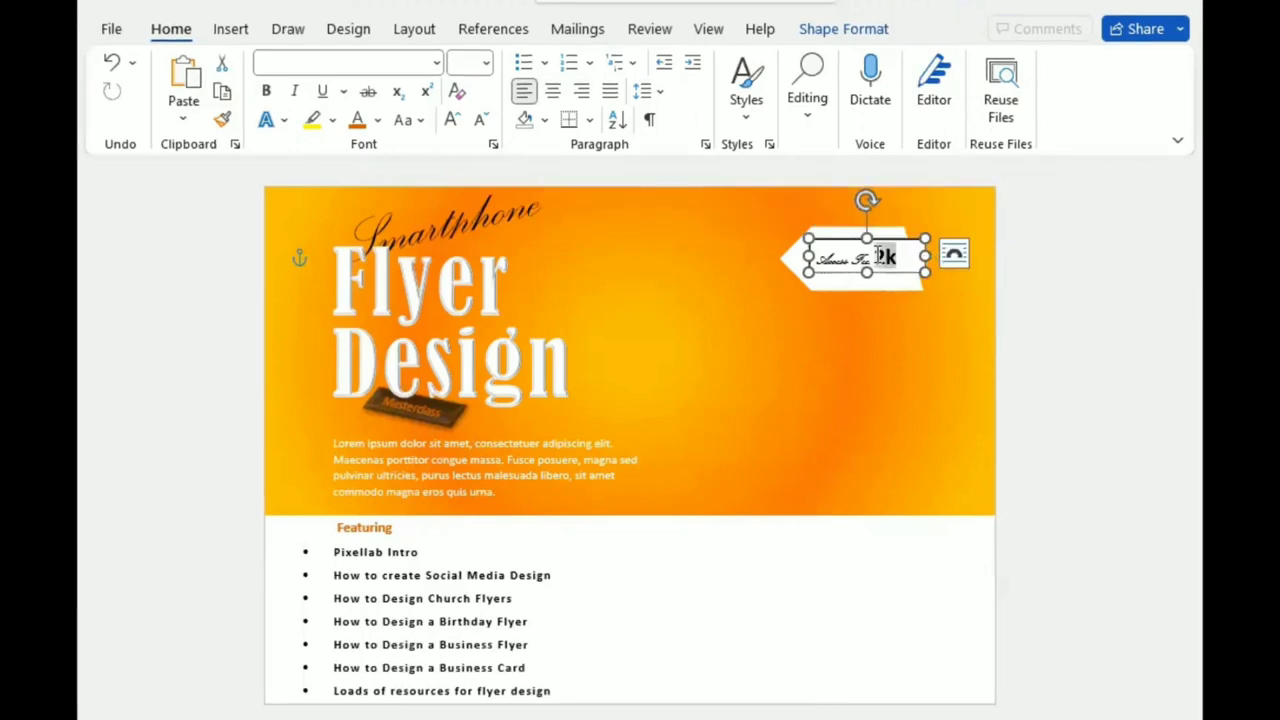
pyautogui.click(742, 183)
pyautogui.hotkey('ctrl', 'z')
pyautogui.moveTo(868, 260); pyautogui.dragTo(816, 260)
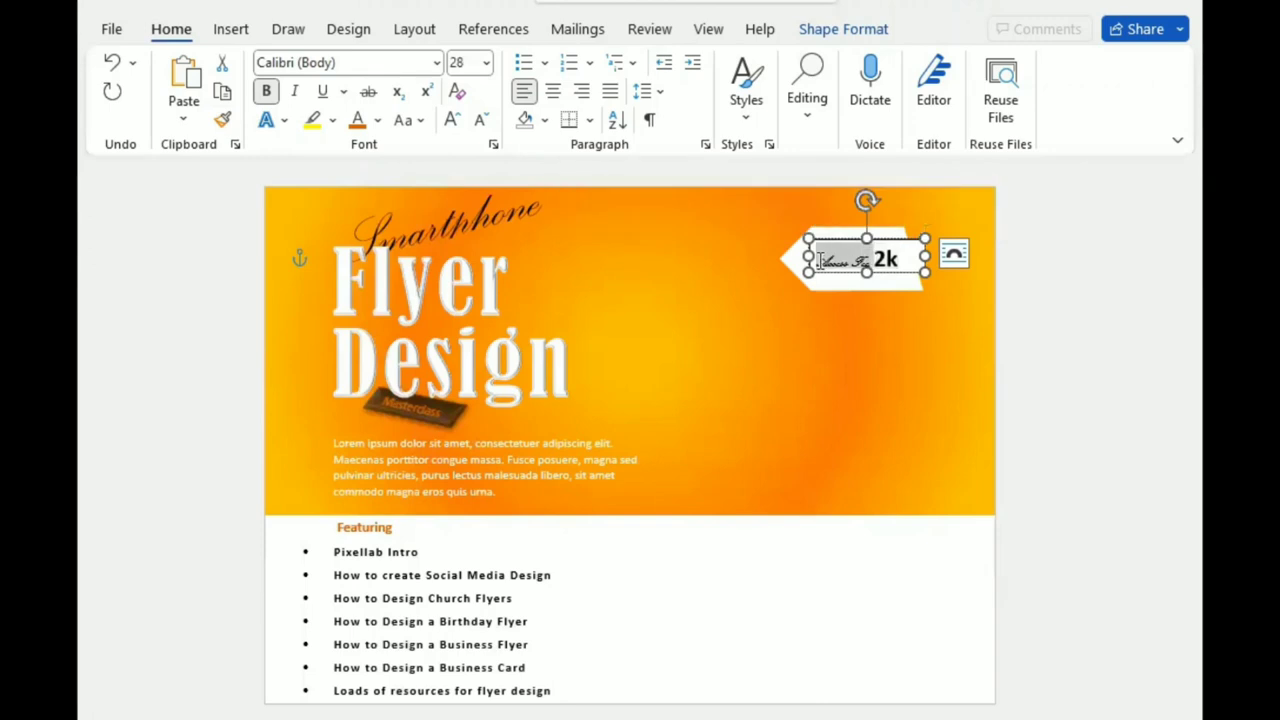
pyautogui.click(680, 191)
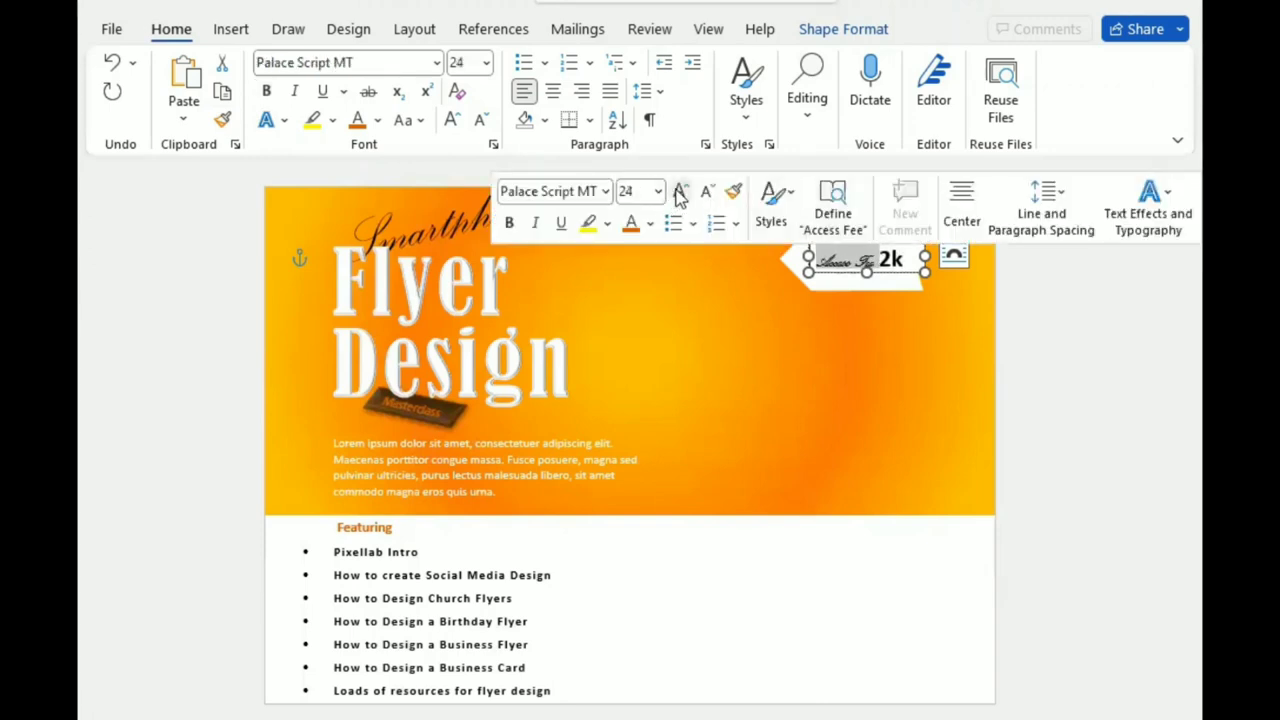
# Remove the label box's fill and outline, place it on the tag, and colour 2k orange.
pyautogui.click(883, 273)
pyautogui.click(848, 30)
pyautogui.click(454, 66)
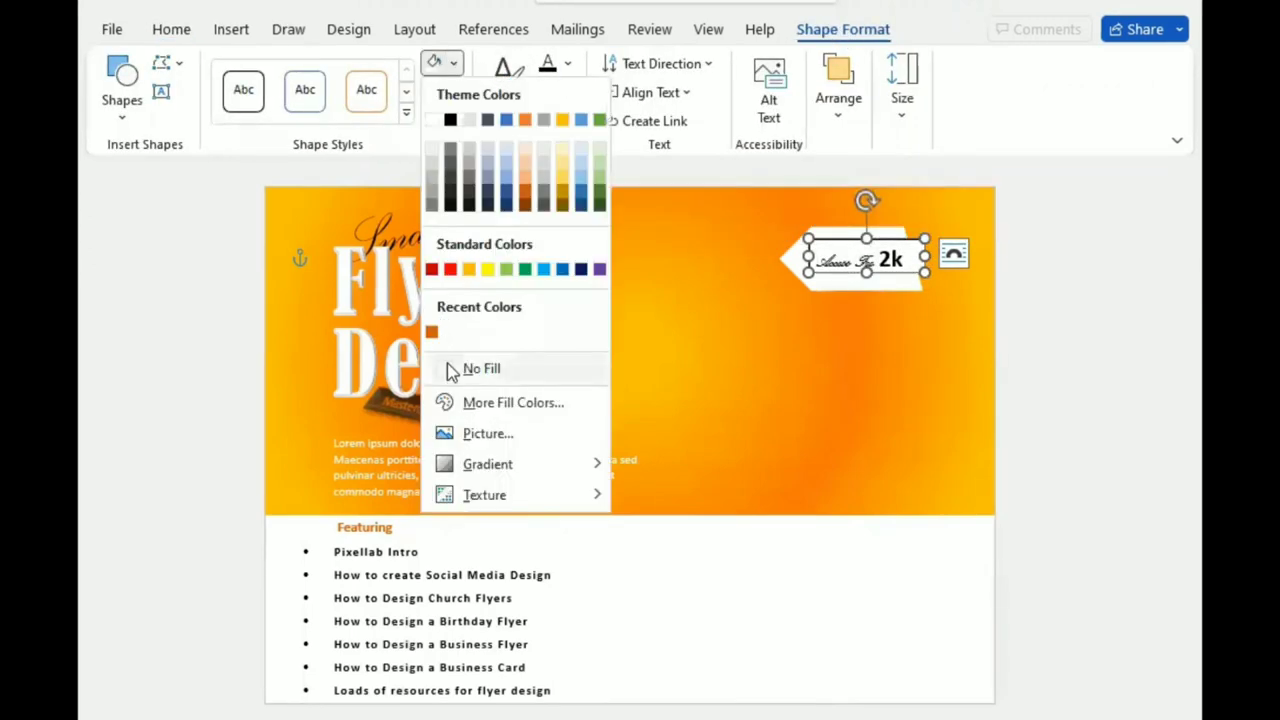
pyautogui.click(450, 368)
pyautogui.click(455, 93)
pyautogui.click(448, 398)
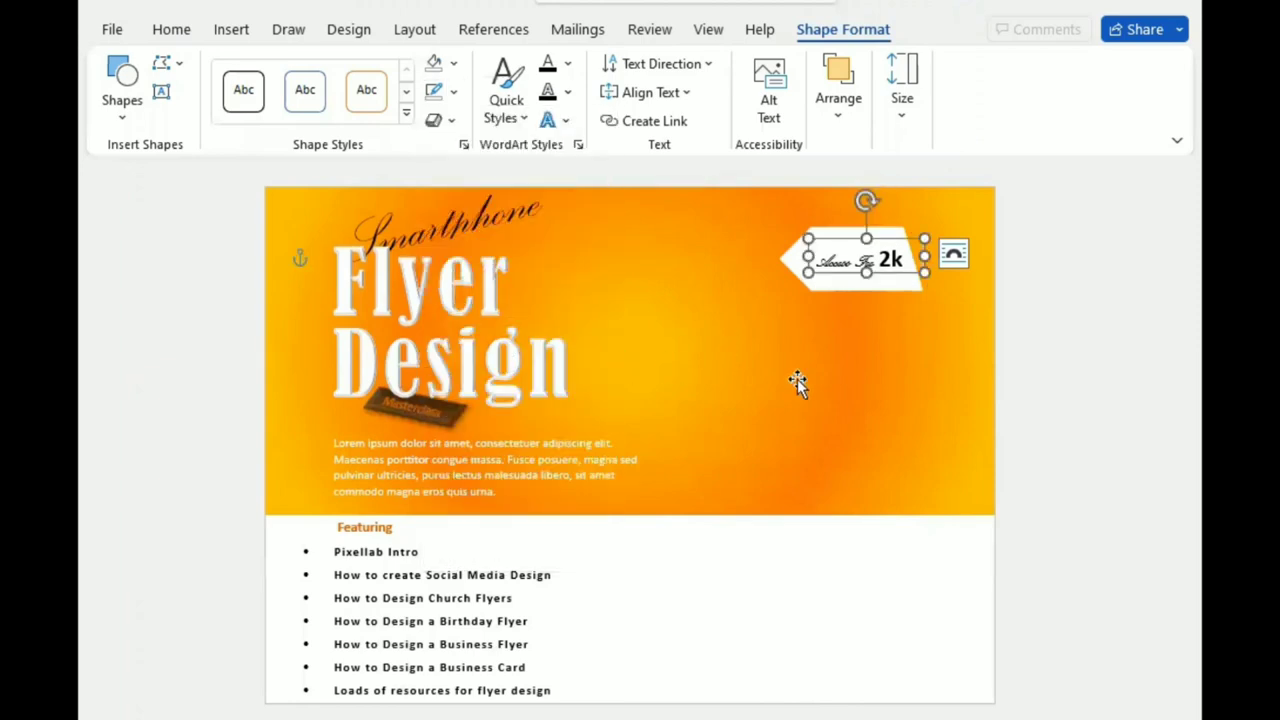
pyautogui.moveTo(890, 270)
pyautogui.mouseDown()
pyautogui.moveTo(877, 255)
pyautogui.moveTo(804, 244)
pyautogui.mouseUp()
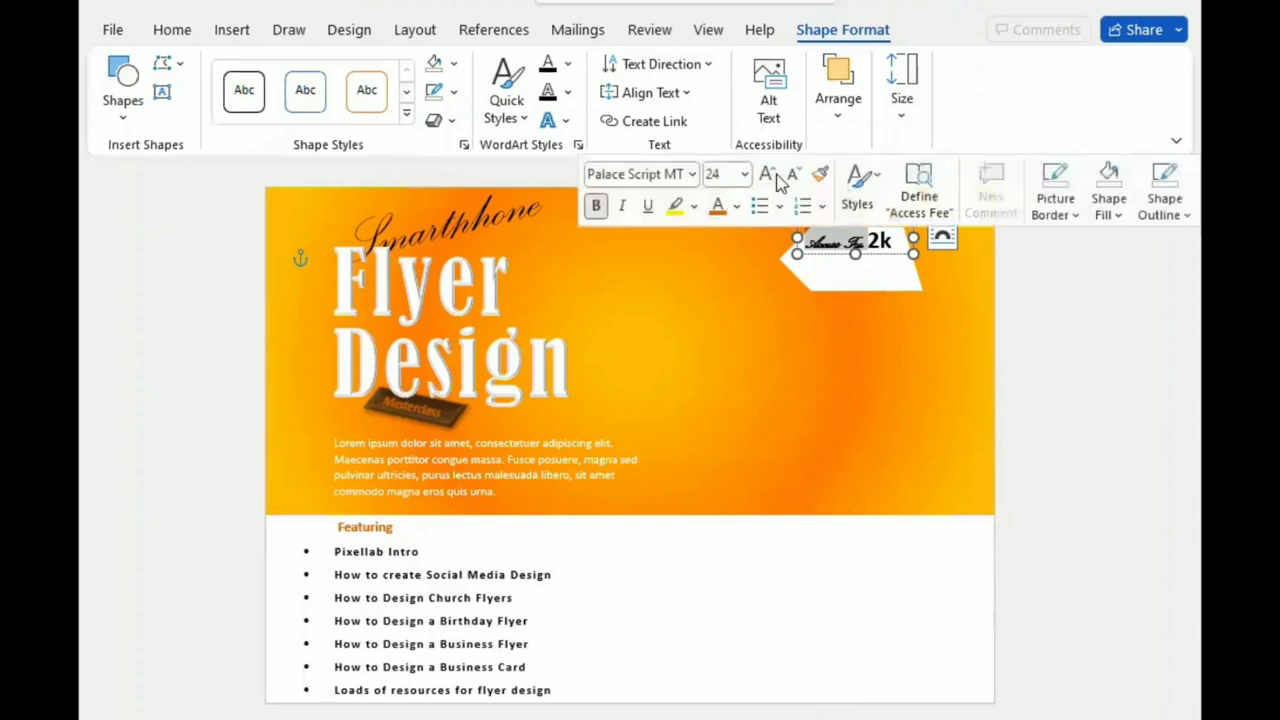
pyautogui.click(897, 243)
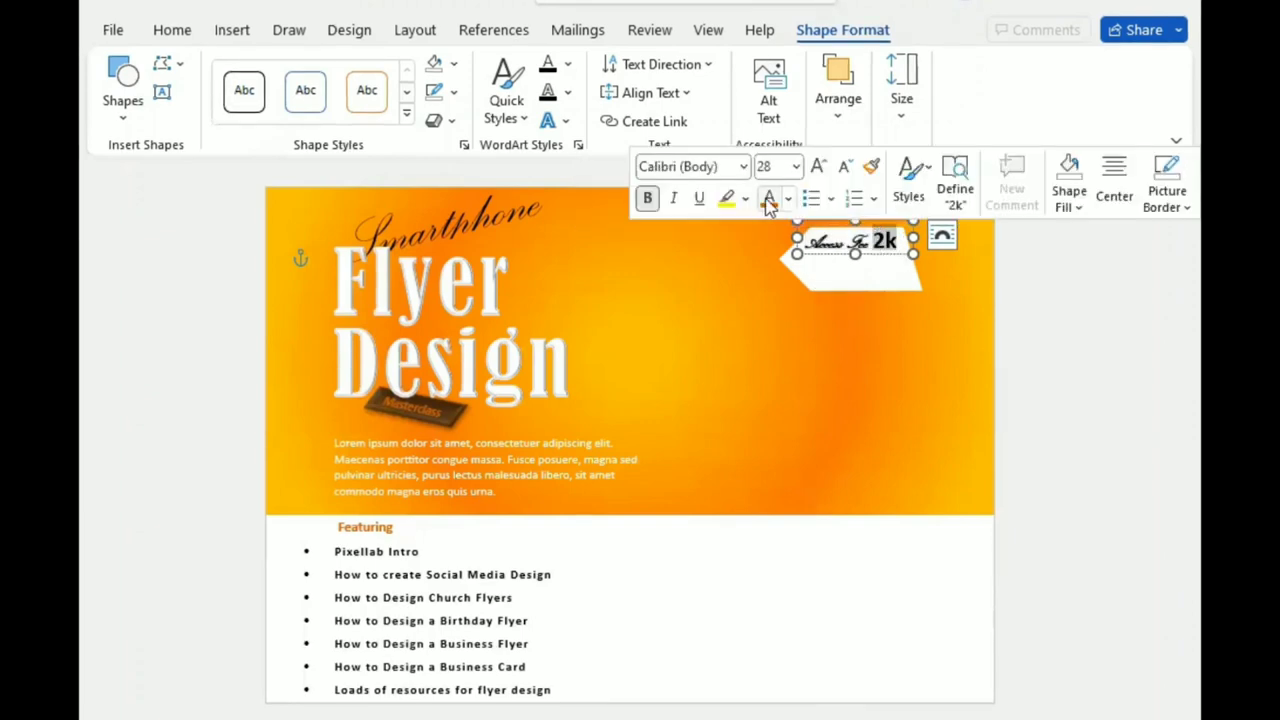
pyautogui.click(766, 199)
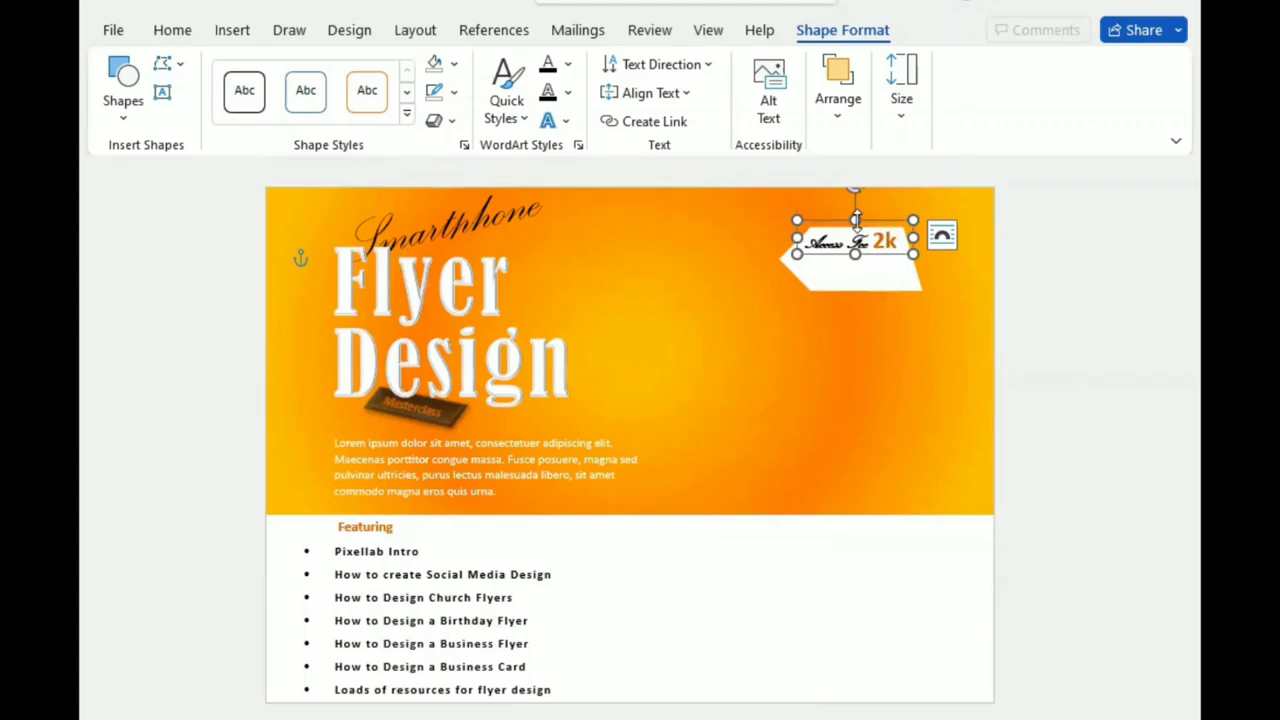
pyautogui.moveTo(856, 220); pyautogui.dragTo(858, 235)
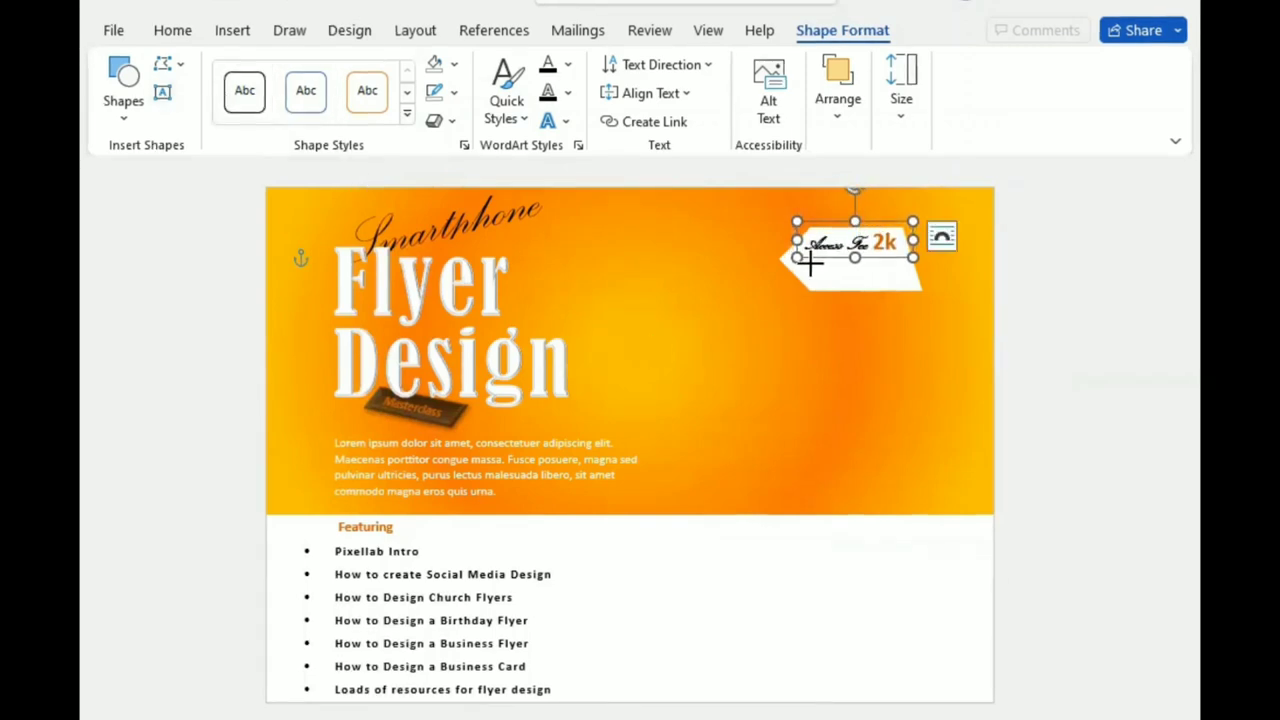
# Make the lower 'Lorem ipsum dolor' text 14 pt bold on one line, nudged into the tag.
pyautogui.moveTo(906, 280); pyautogui.dragTo(913, 284)
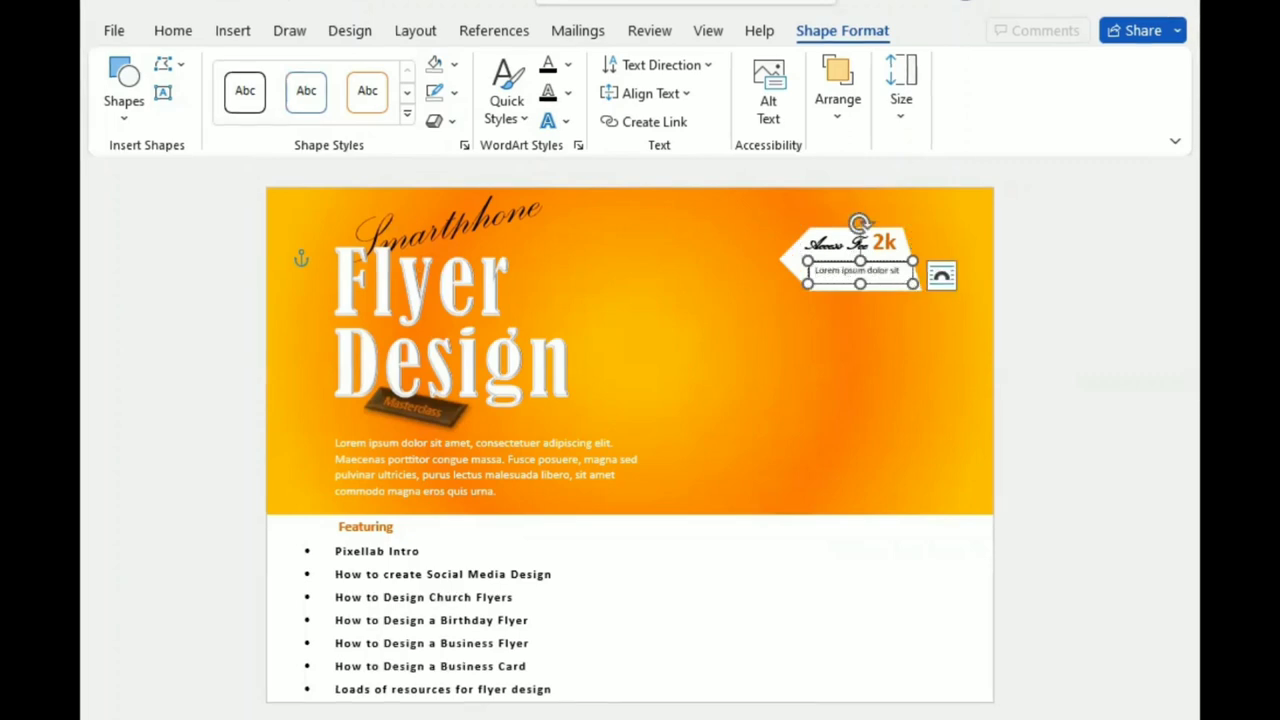
pyautogui.moveTo(913, 284); pyautogui.dragTo(903, 284)
pyautogui.tripleClick(875, 282)
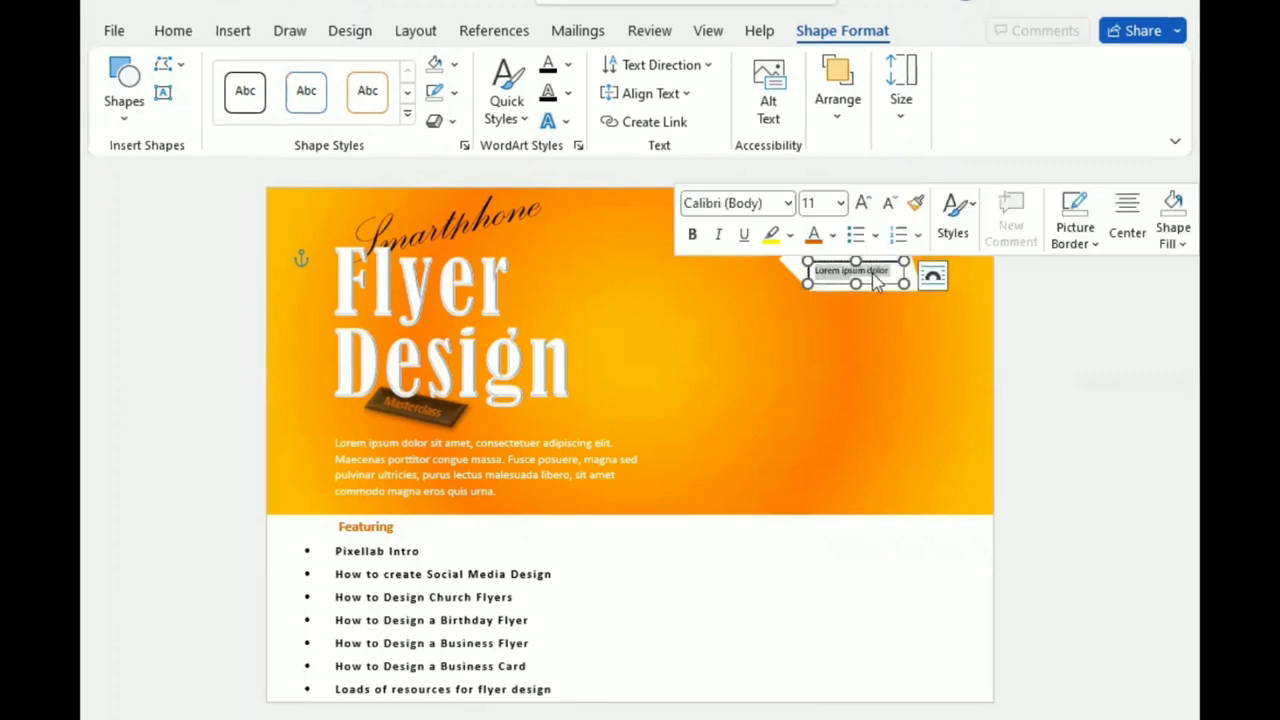
pyautogui.click(862, 205)
pyautogui.click(862, 205)
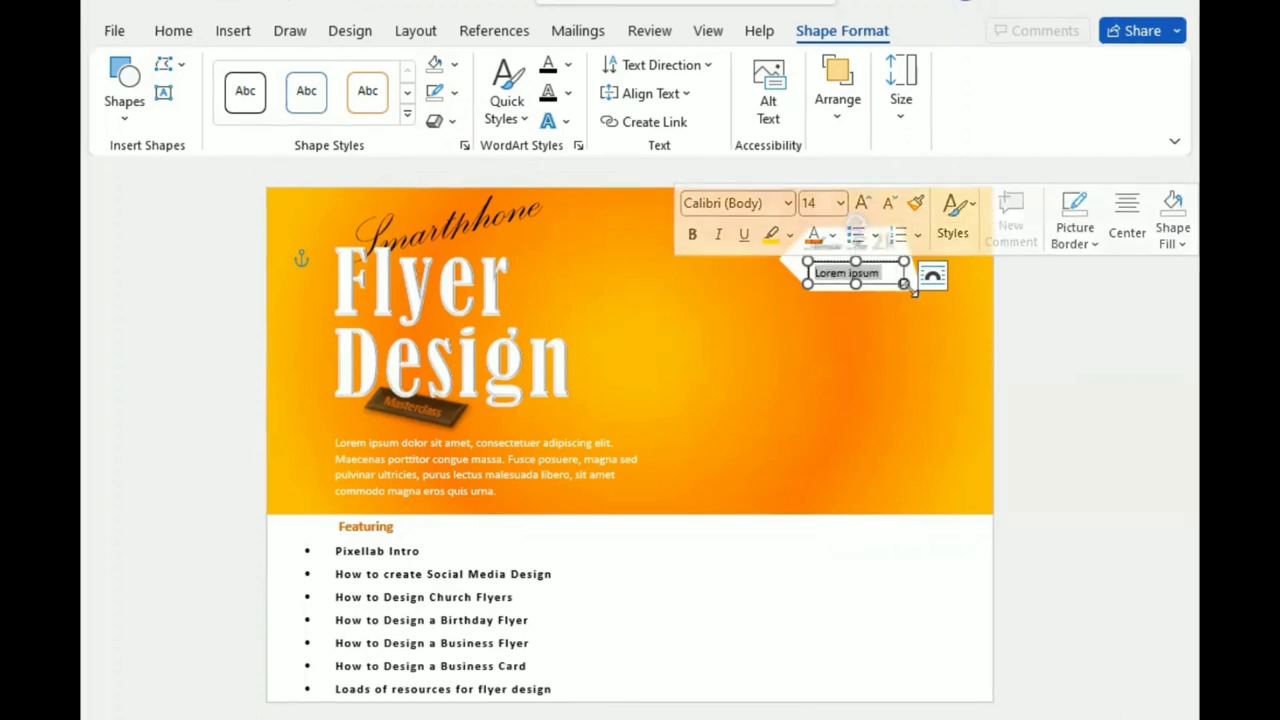
pyautogui.moveTo(903, 284); pyautogui.dragTo(918, 285)
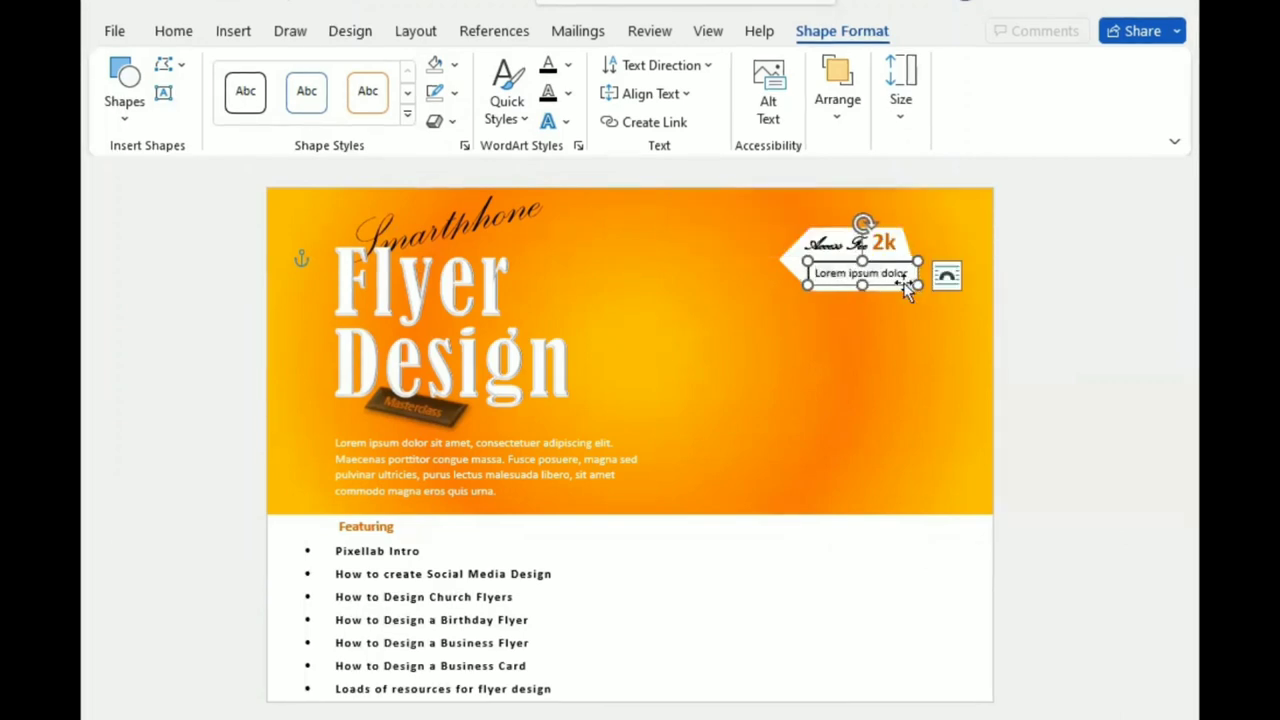
pyautogui.tripleClick(887, 273)
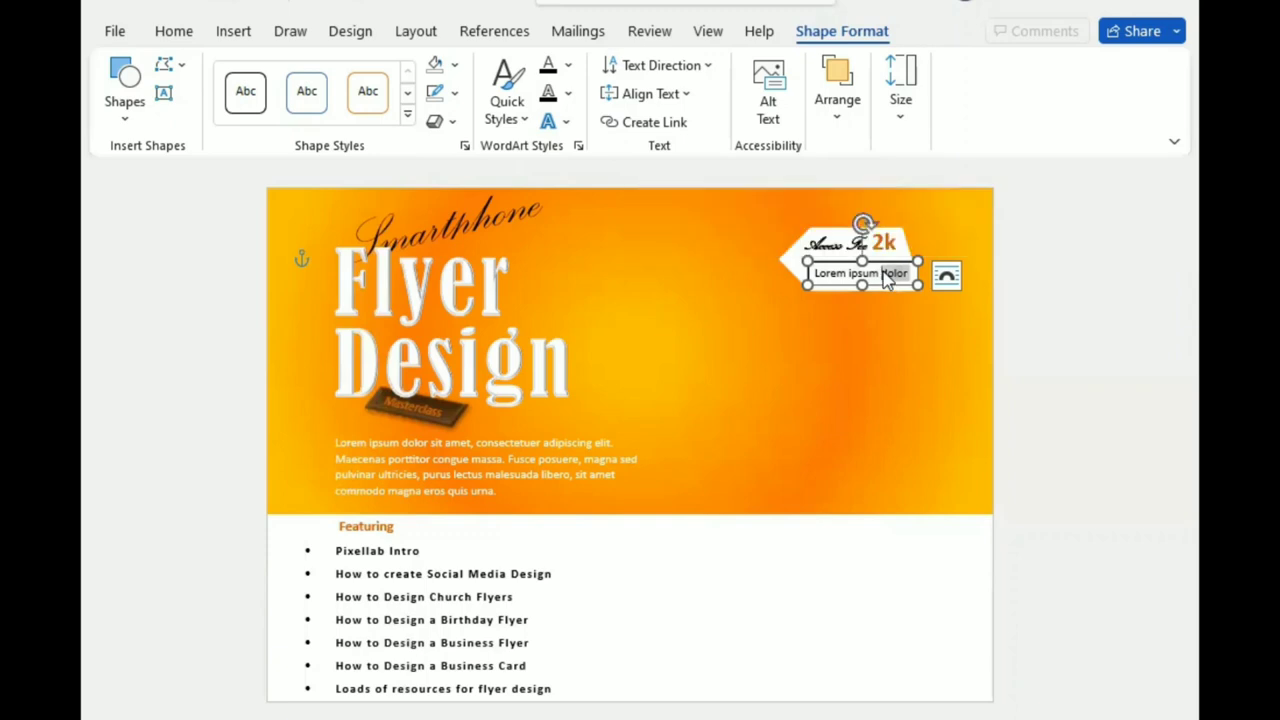
pyautogui.click(691, 232)
pyautogui.moveTo(918, 285); pyautogui.dragTo(930, 286)
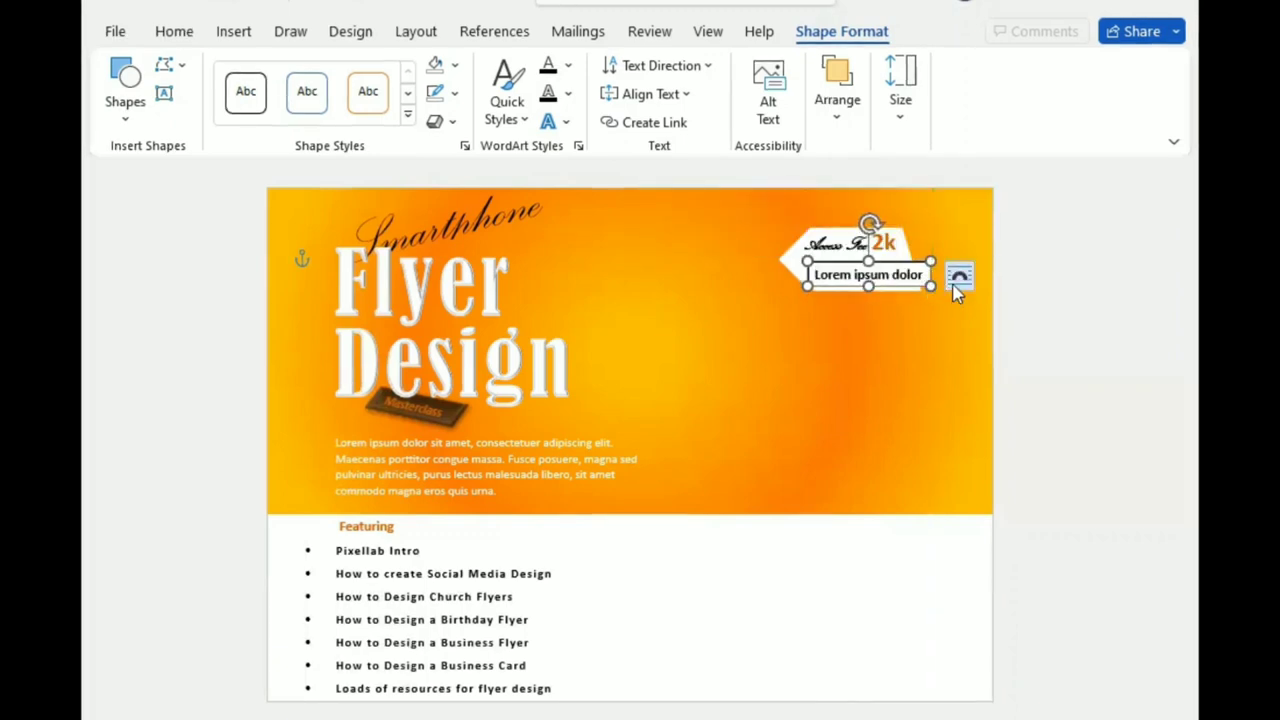
pyautogui.press('Left')
pyautogui.press('Left')
pyautogui.press('Left')
pyautogui.press('Up')
pyautogui.press('Up')
pyautogui.press('Up')
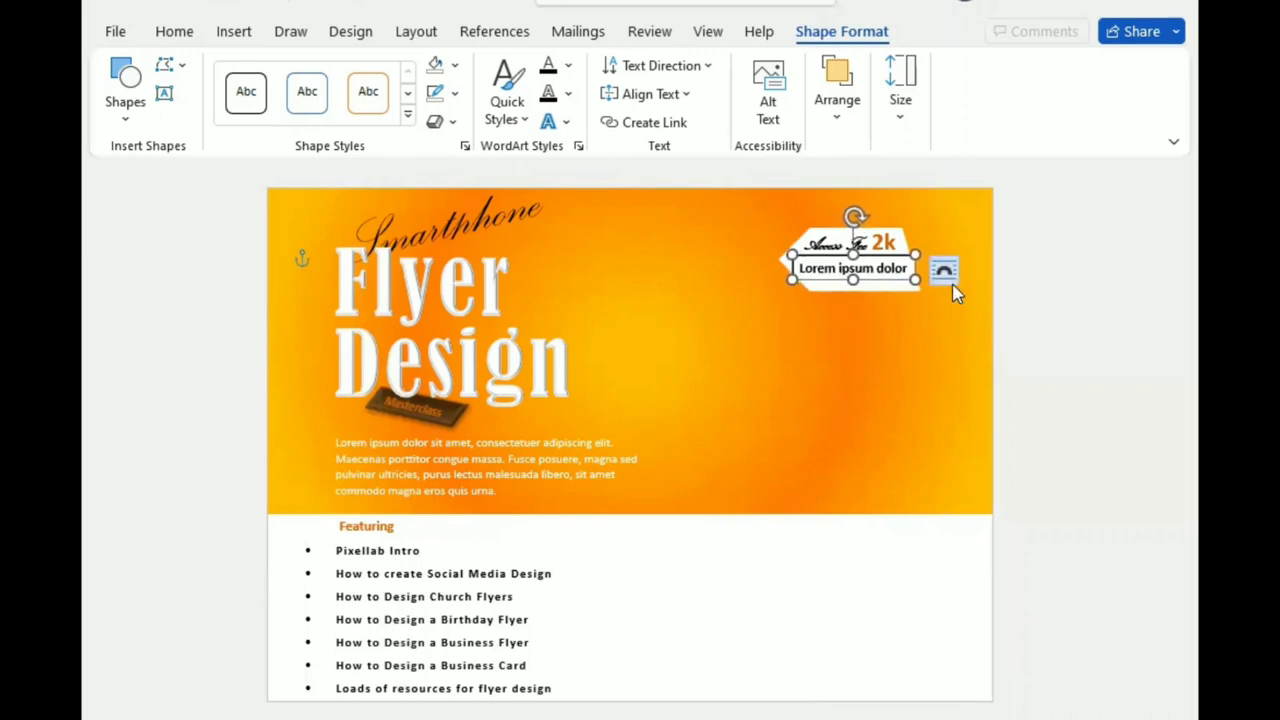
# Remove the lower box's fill and fine-tune the label box and tag edge positions.
pyautogui.click(459, 67)
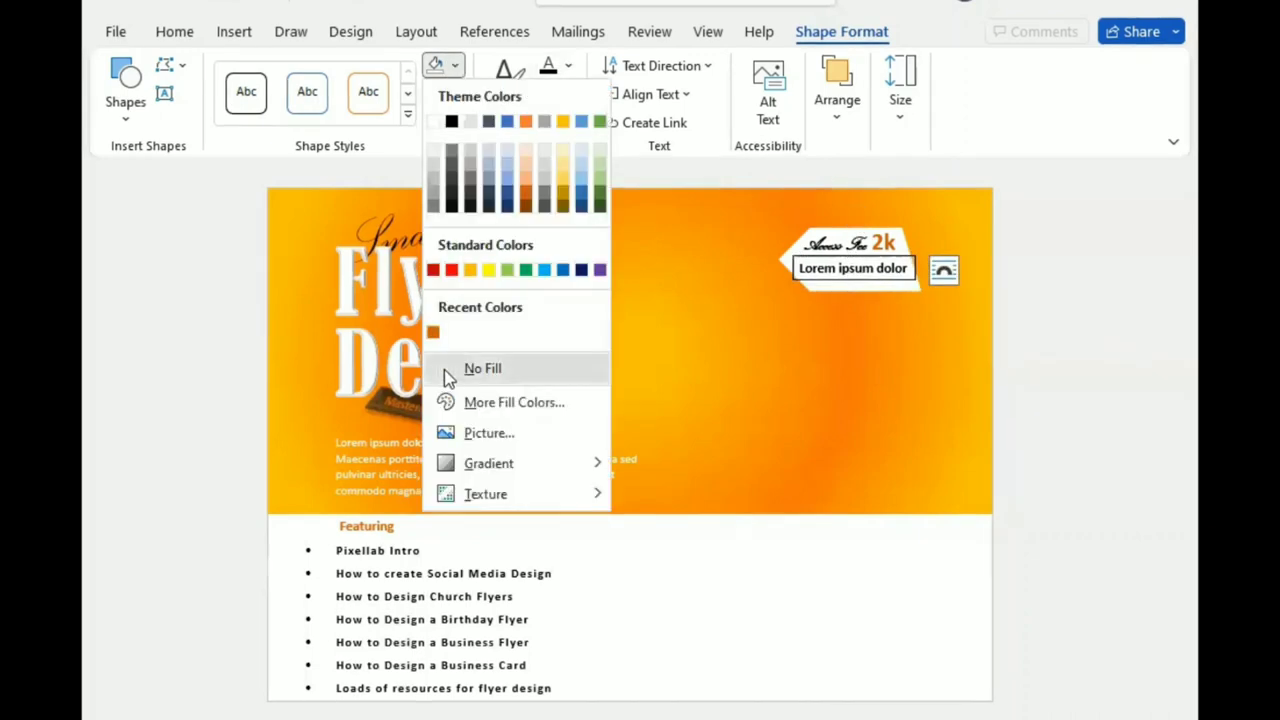
pyautogui.click(447, 370)
pyautogui.click(877, 254)
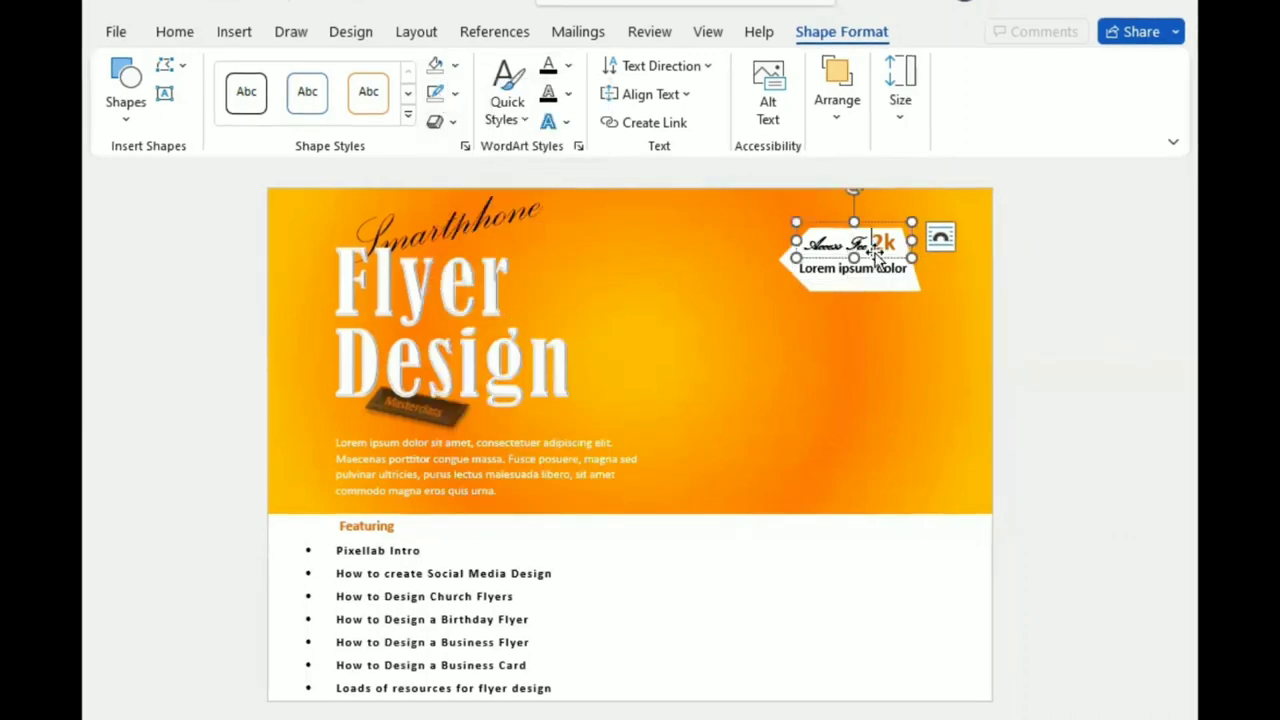
pyautogui.moveTo(877, 257); pyautogui.dragTo(878, 260)
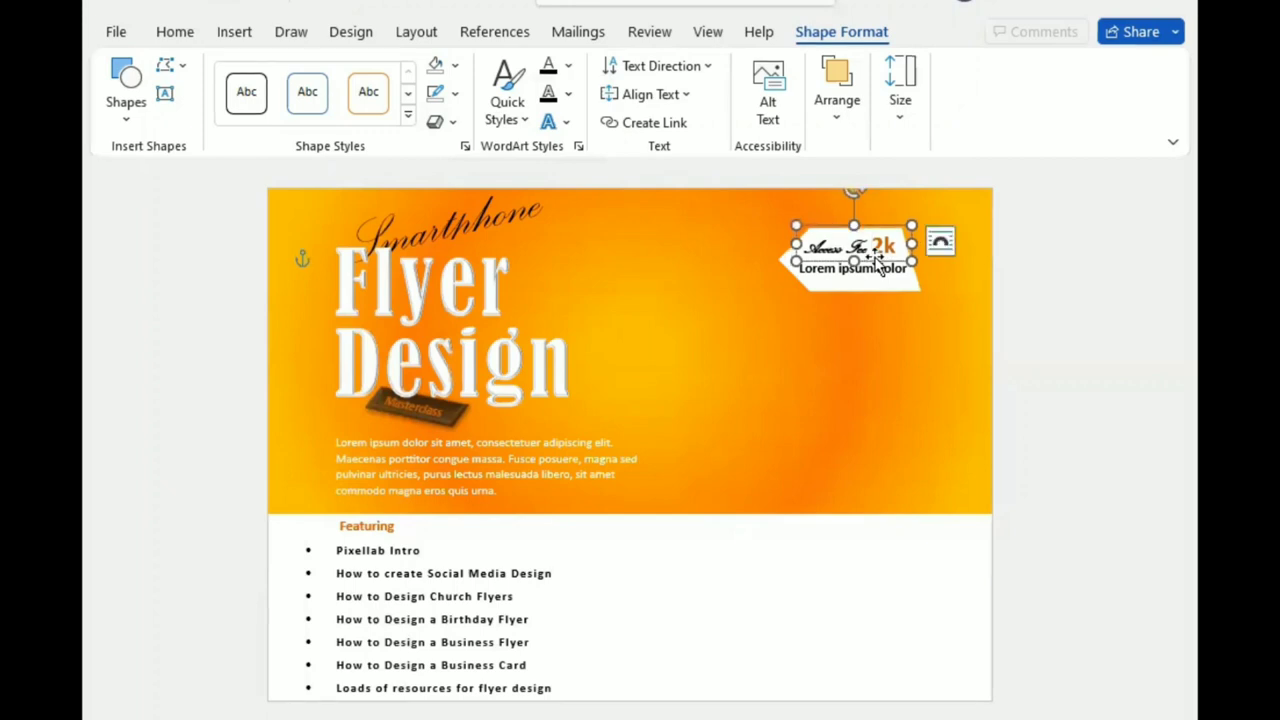
pyautogui.click(867, 292)
pyautogui.moveTo(848, 291); pyautogui.dragTo(849, 288)
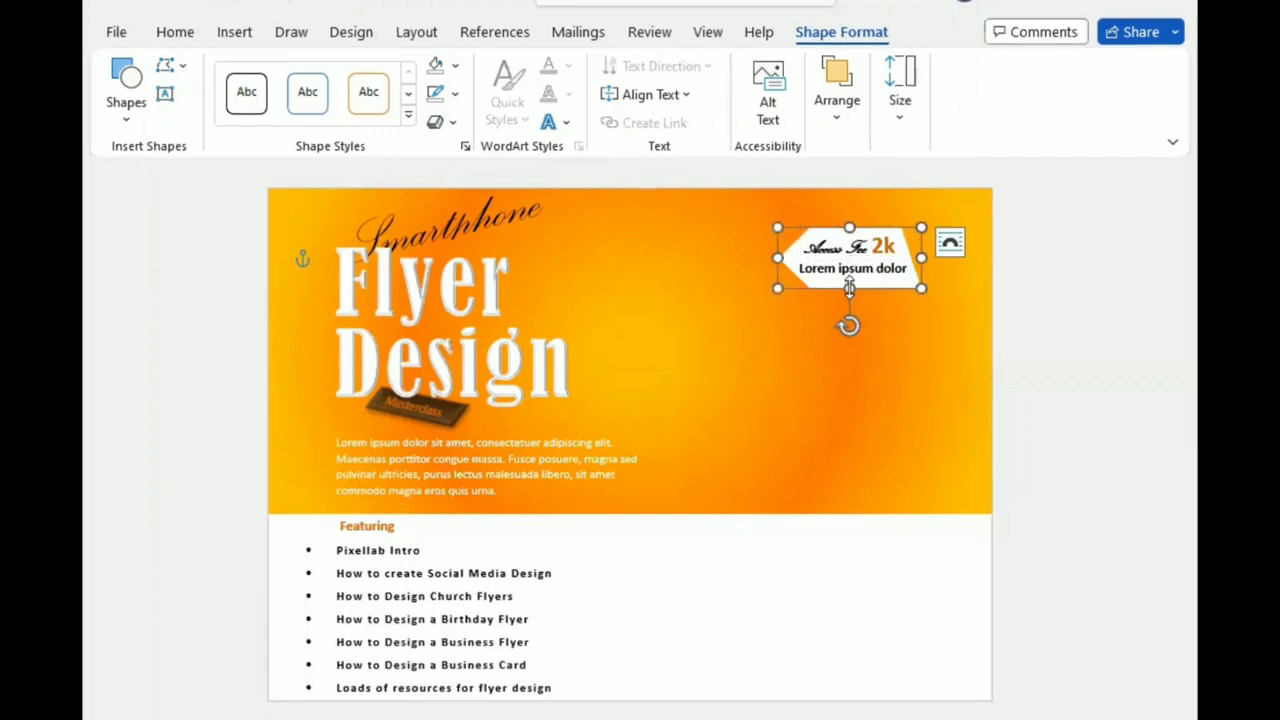
pyautogui.click(874, 278)
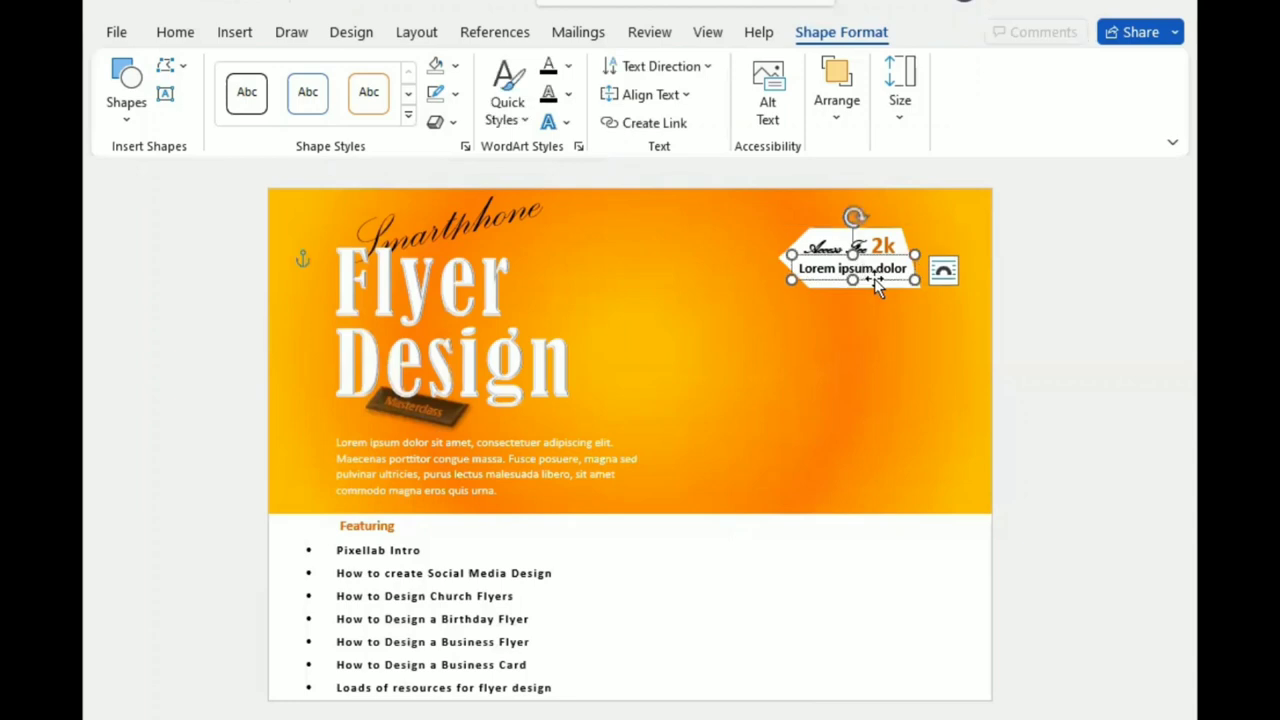
pyautogui.click(843, 262)
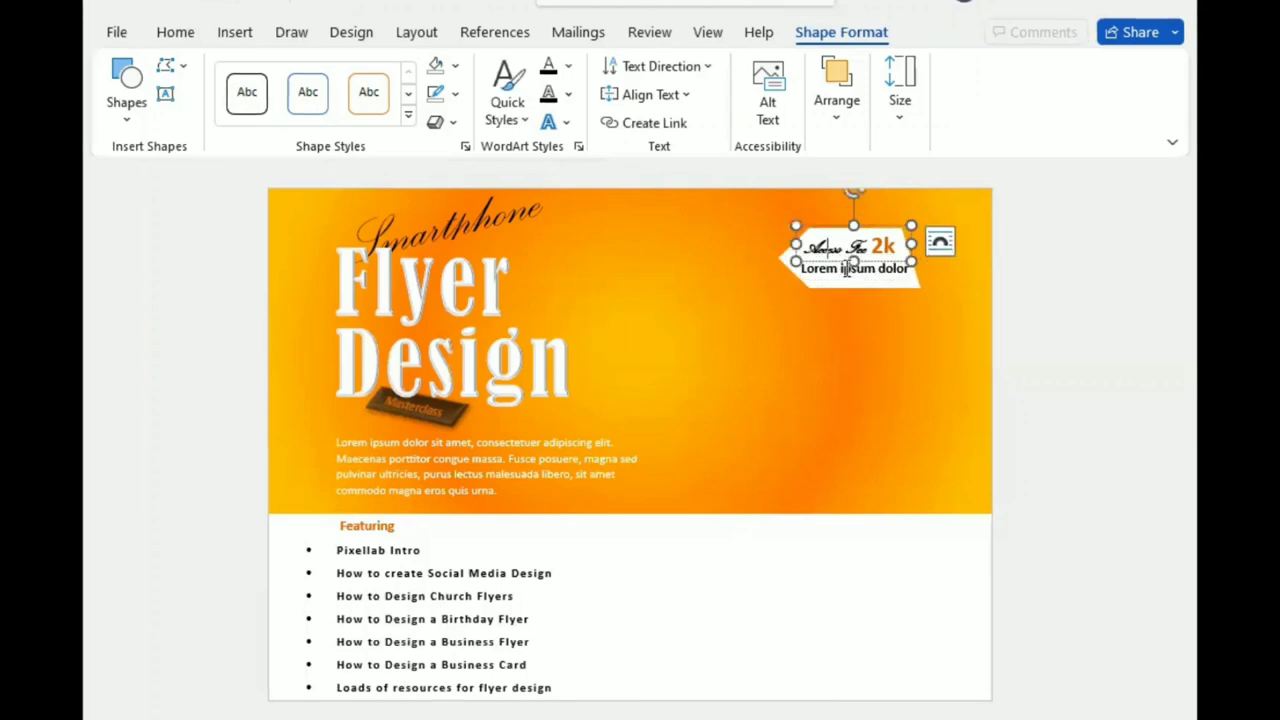
pyautogui.moveTo(842, 262); pyautogui.dragTo(845, 265)
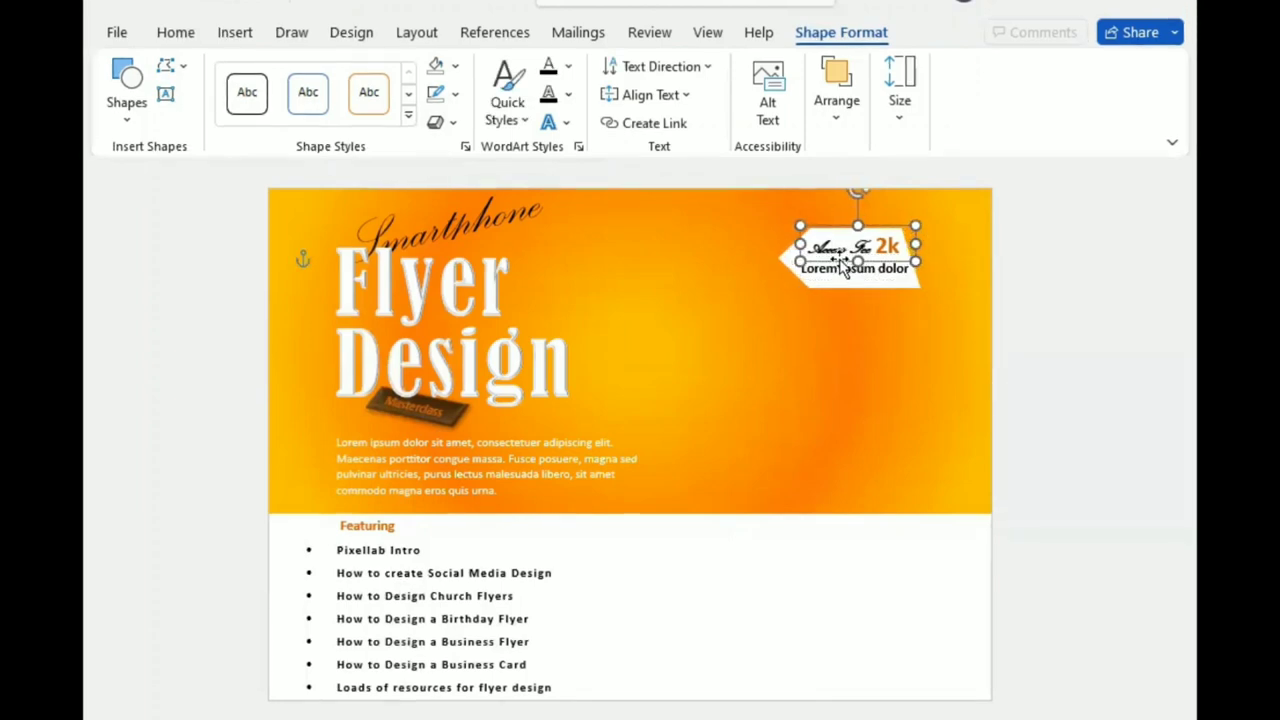
# Draw a circle beside the title with no outline.
pyautogui.click(768, 472)
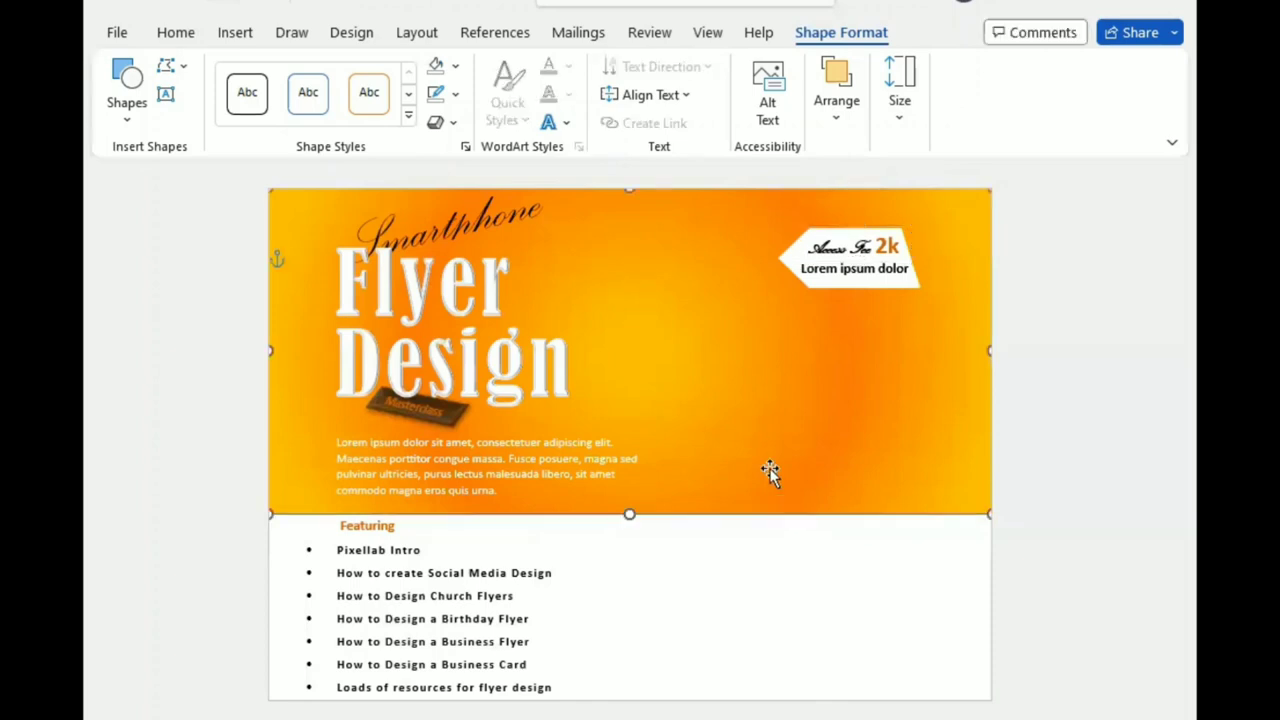
pyautogui.click(128, 100)
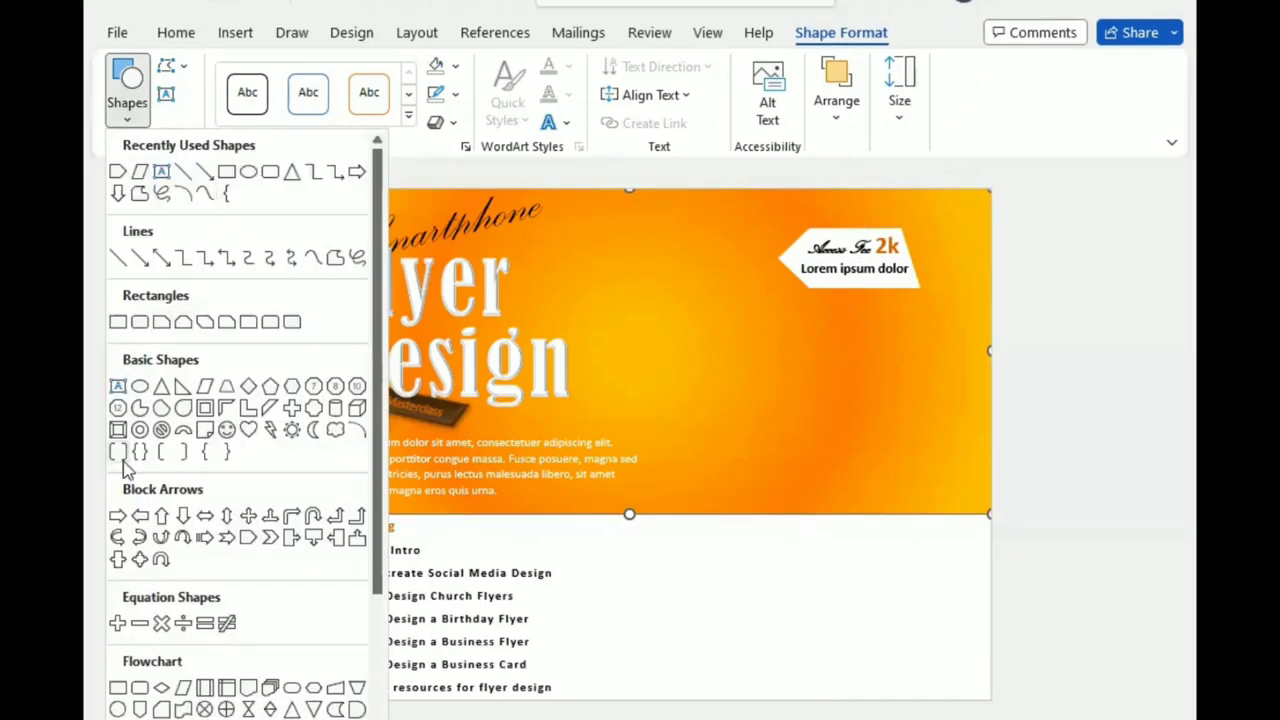
pyautogui.click(117, 709)
pyautogui.moveTo(523, 254); pyautogui.dragTo(613, 352)
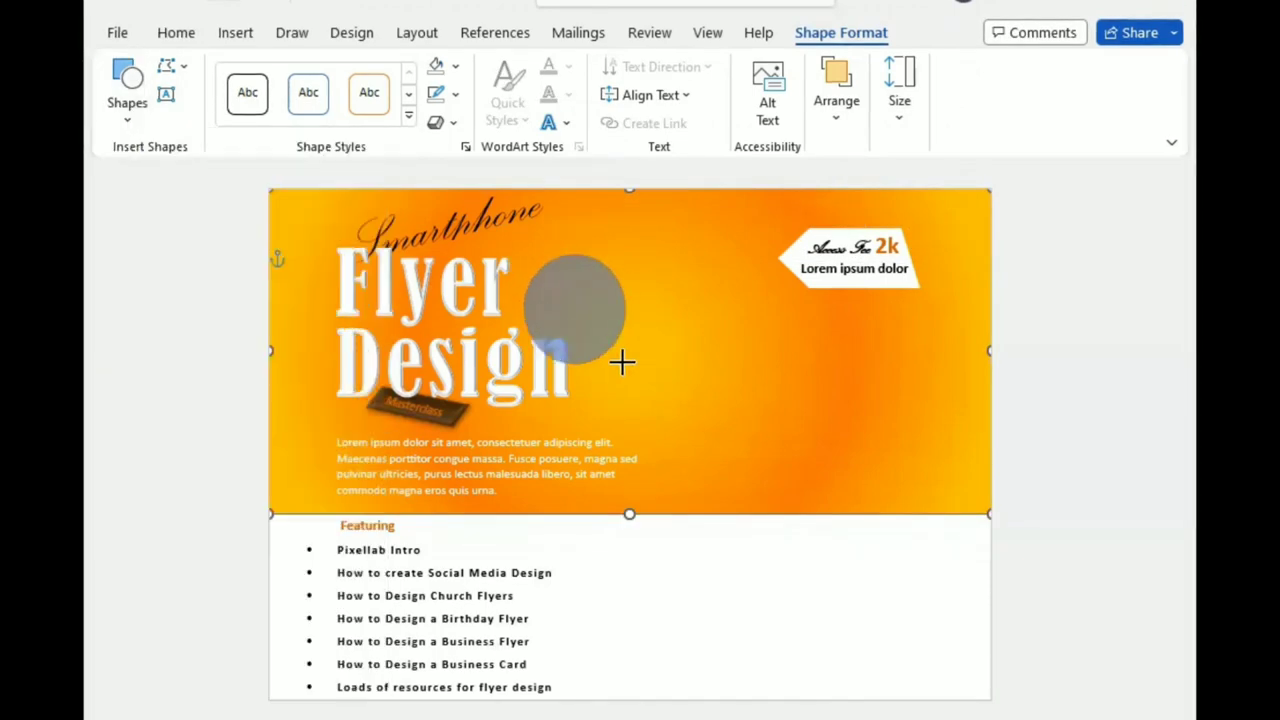
pyautogui.click(455, 94)
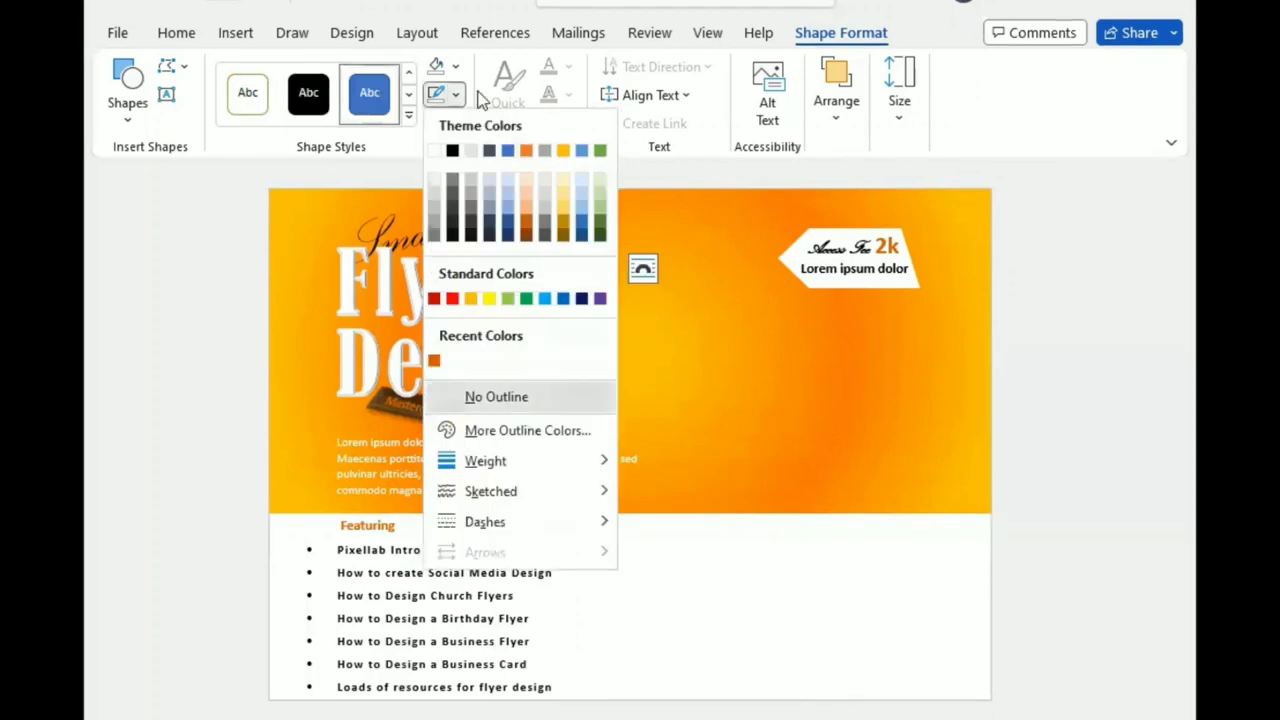
pyautogui.click(455, 66)
# Give the circle a linear gradient with a white first stop and the second stop at 28%.
pyautogui.moveTo(545, 468)
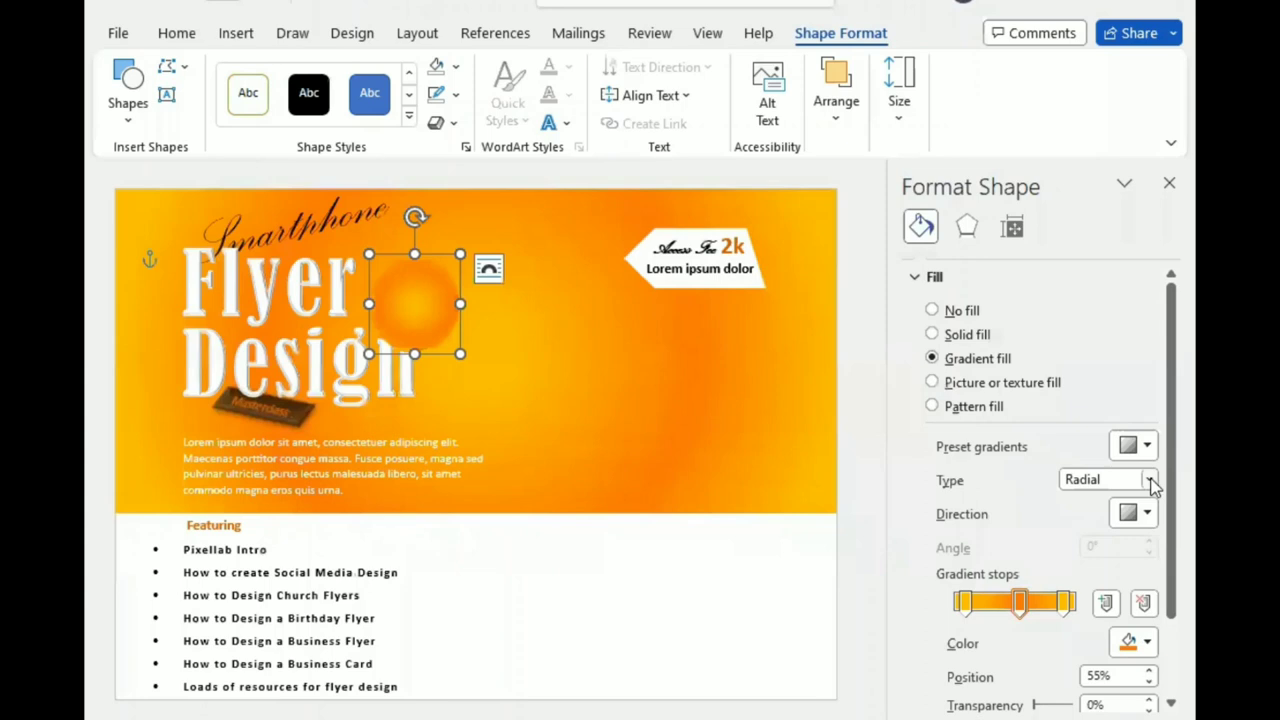
pyautogui.click(1148, 479)
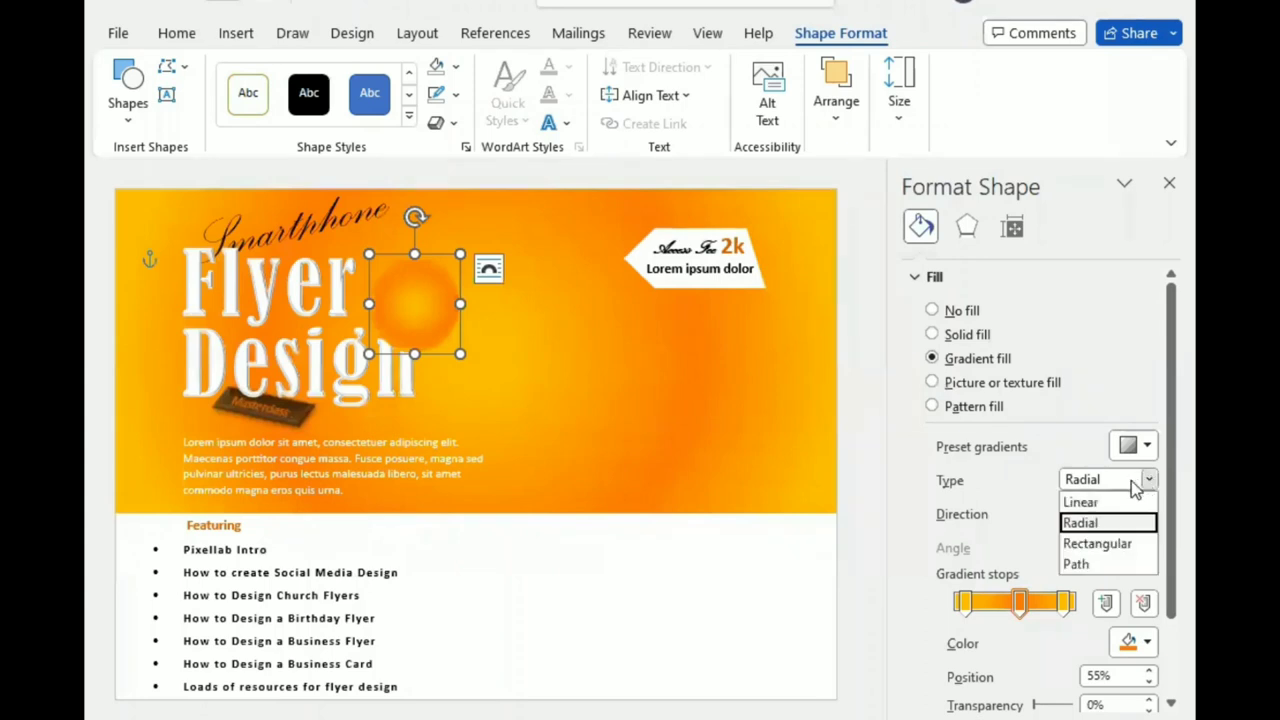
pyautogui.click(1090, 500)
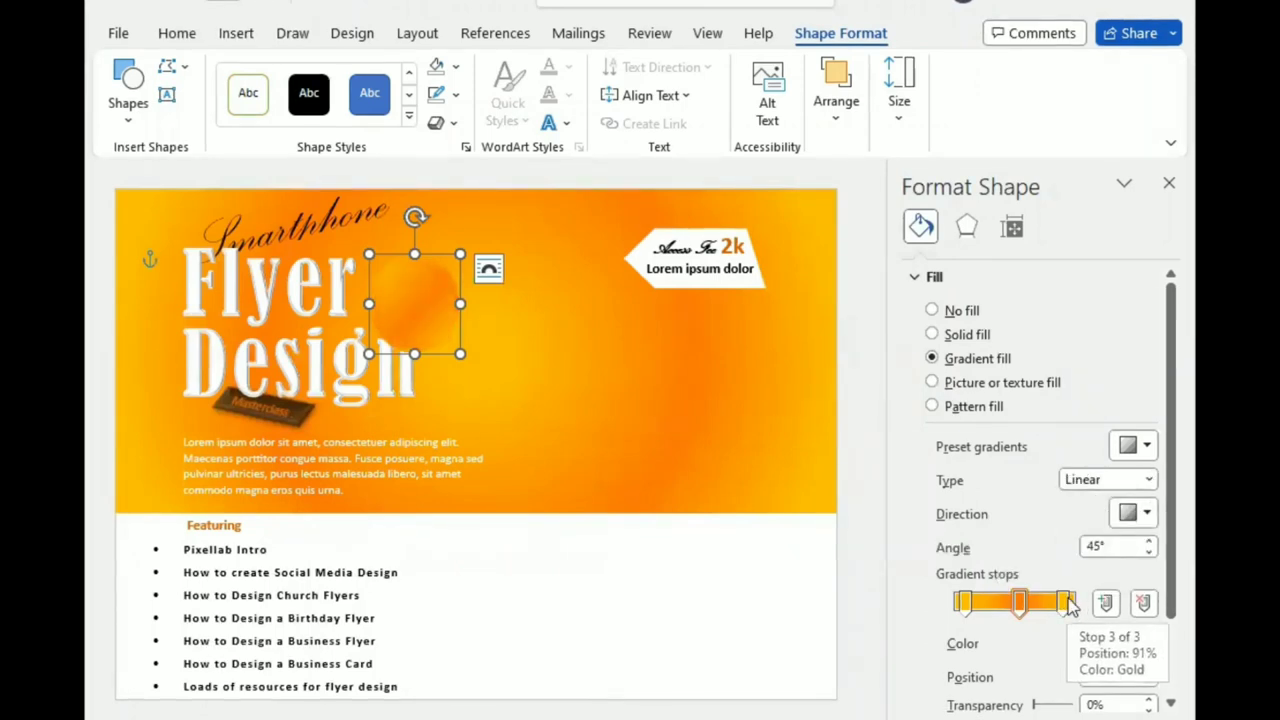
pyautogui.click(998, 603)
pyautogui.moveTo(1037, 611); pyautogui.dragTo(1030, 606)
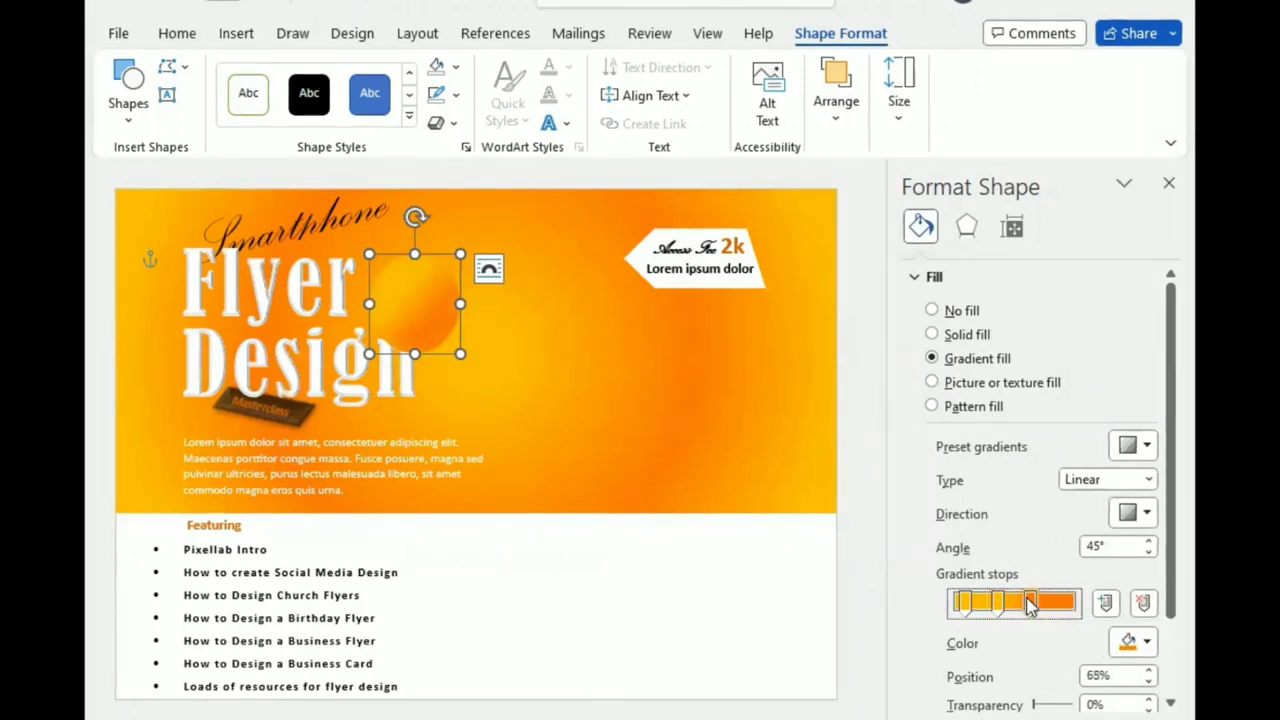
pyautogui.click(954, 606)
pyautogui.click(1128, 643)
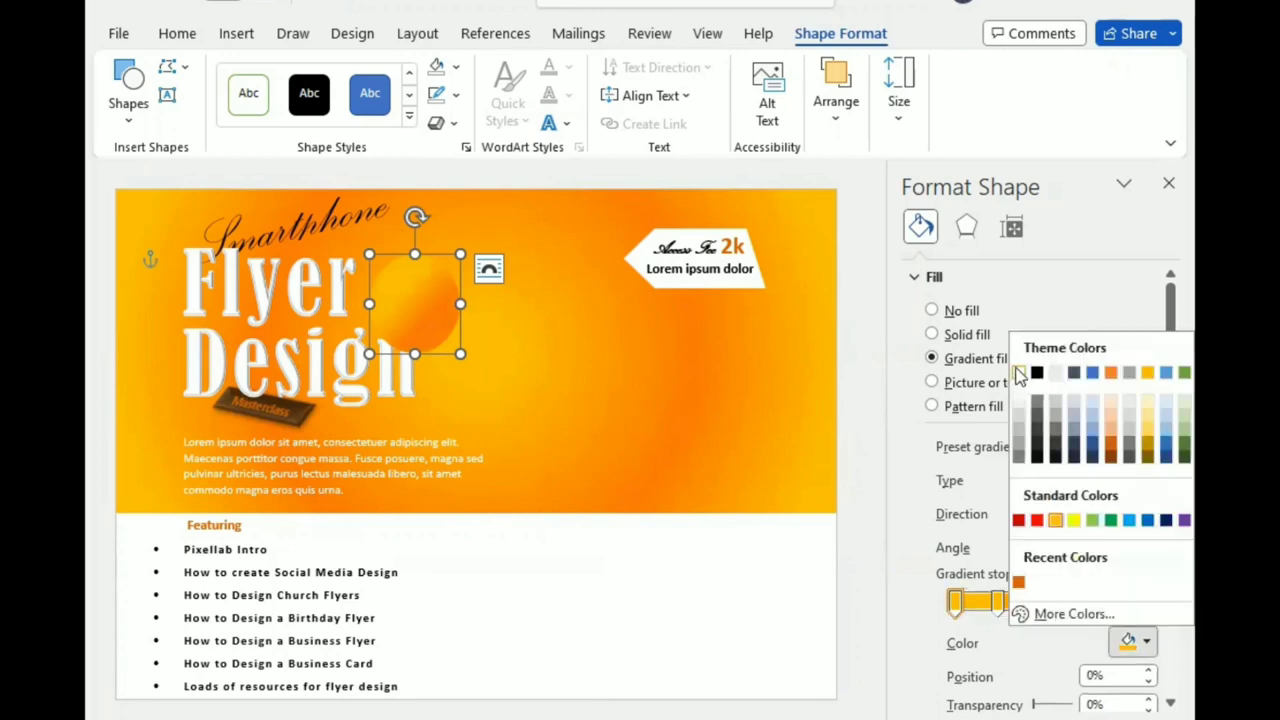
pyautogui.click(1024, 372)
pyautogui.click(996, 603)
pyautogui.moveTo(993, 603); pyautogui.dragTo(986, 603)
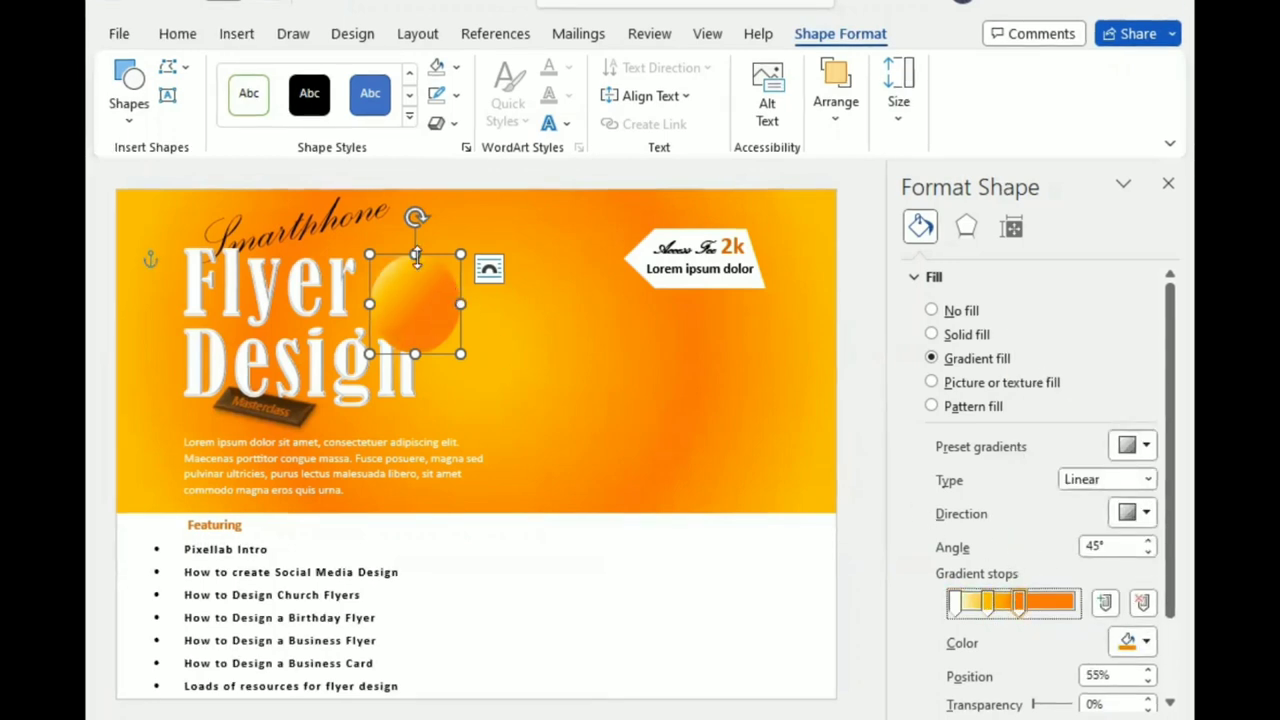
# Move the circle to the left edge over Design, rotate and resize it, then save.
pyautogui.moveTo(423, 315); pyautogui.dragTo(184, 388)
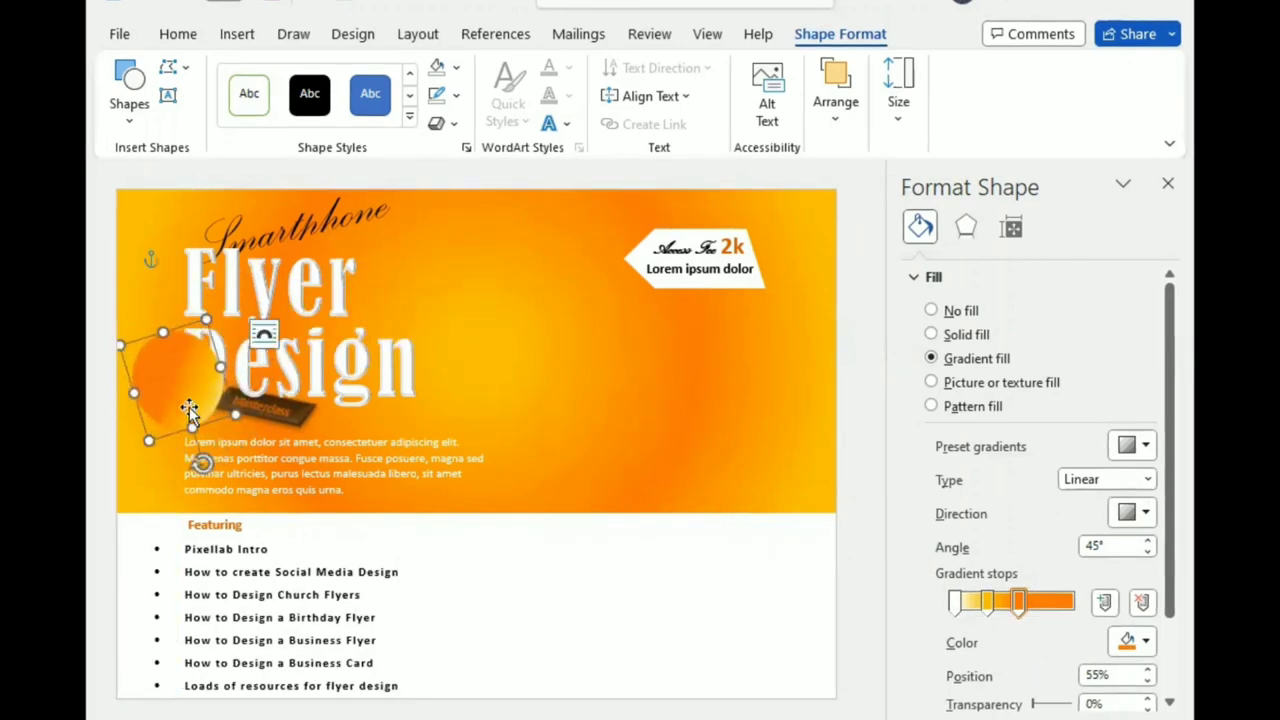
pyautogui.moveTo(175, 288); pyautogui.dragTo(186, 487)
pyautogui.moveTo(165, 400); pyautogui.dragTo(165, 397)
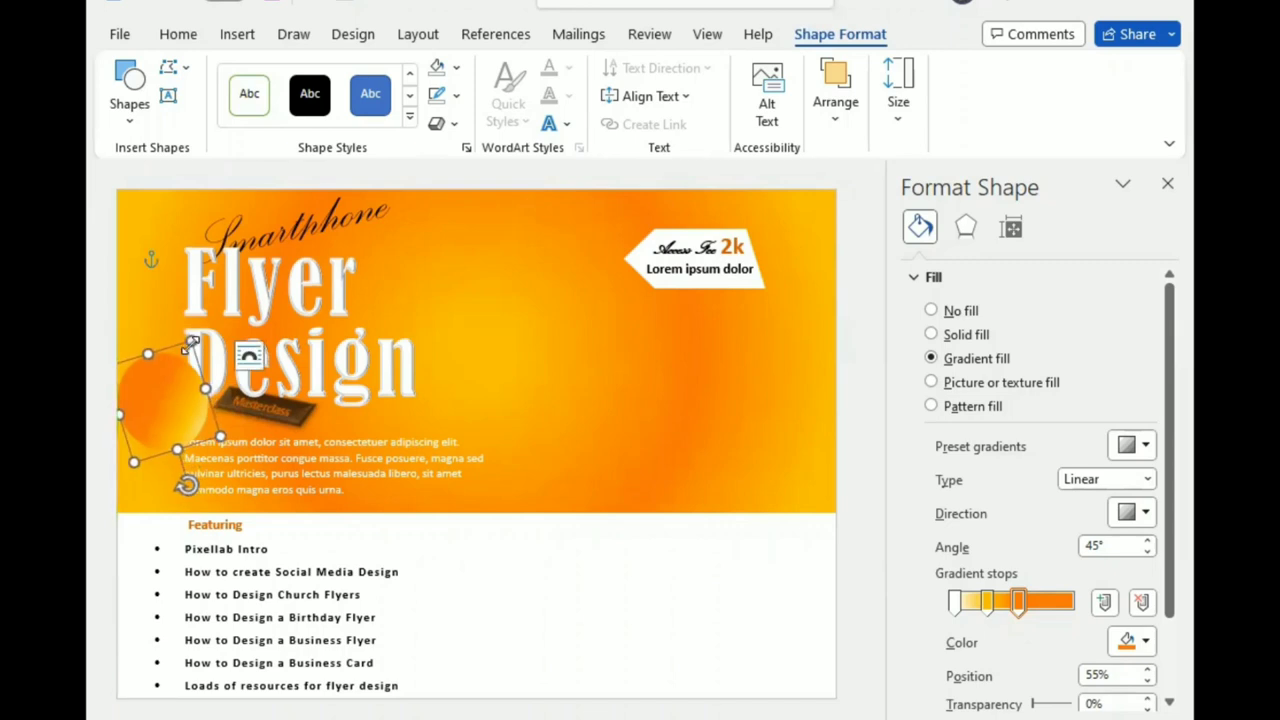
pyautogui.moveTo(191, 338); pyautogui.dragTo(192, 333)
pyautogui.moveTo(167, 395); pyautogui.dragTo(167, 397)
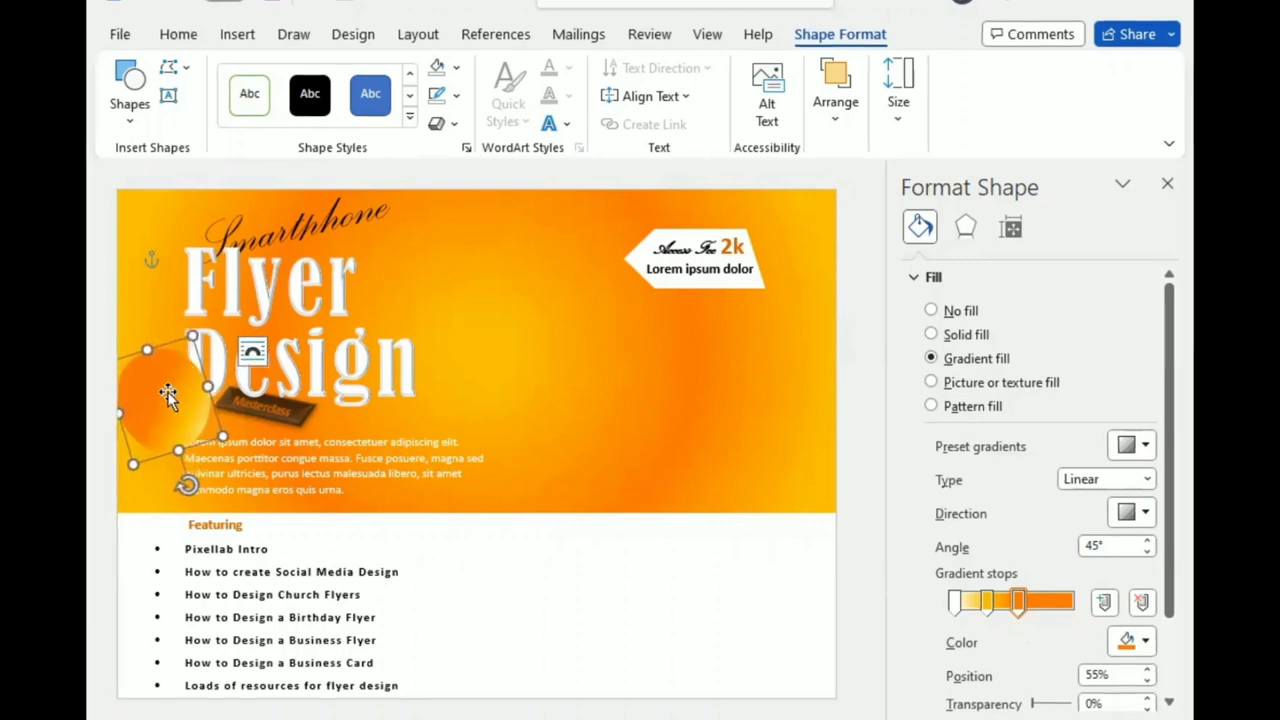
pyautogui.hotkey('ctrl', 's')
pyautogui.click(822, 541)
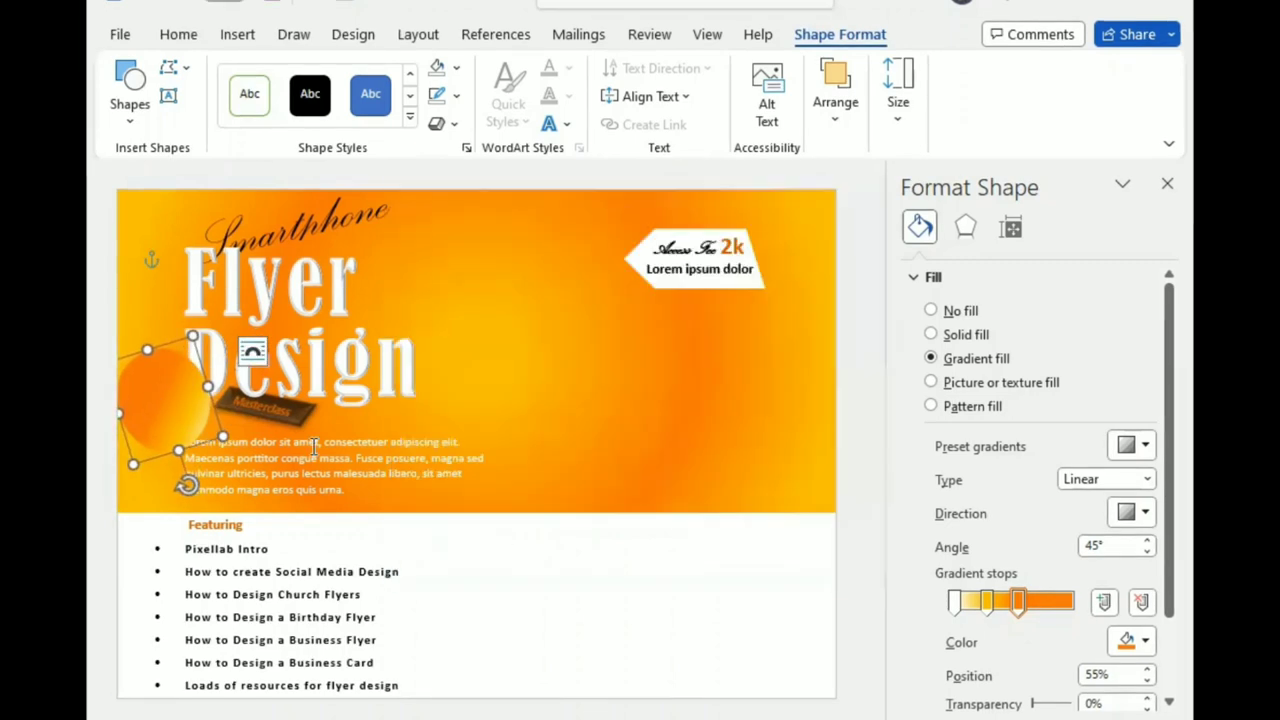
# Duplicate the circle into the middle of the banner and send the original to back.
pyautogui.moveTo(200, 423); pyautogui.dragTo(542, 323)
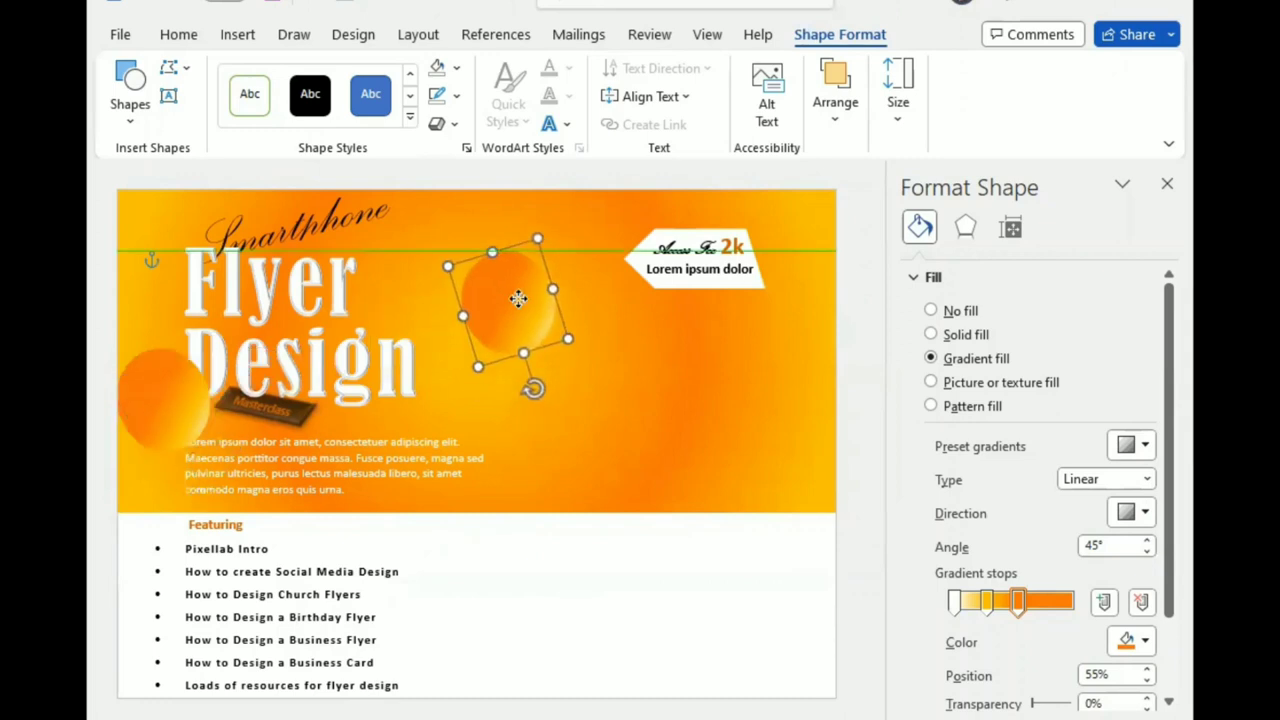
pyautogui.click(171, 409)
pyautogui.click(835, 95)
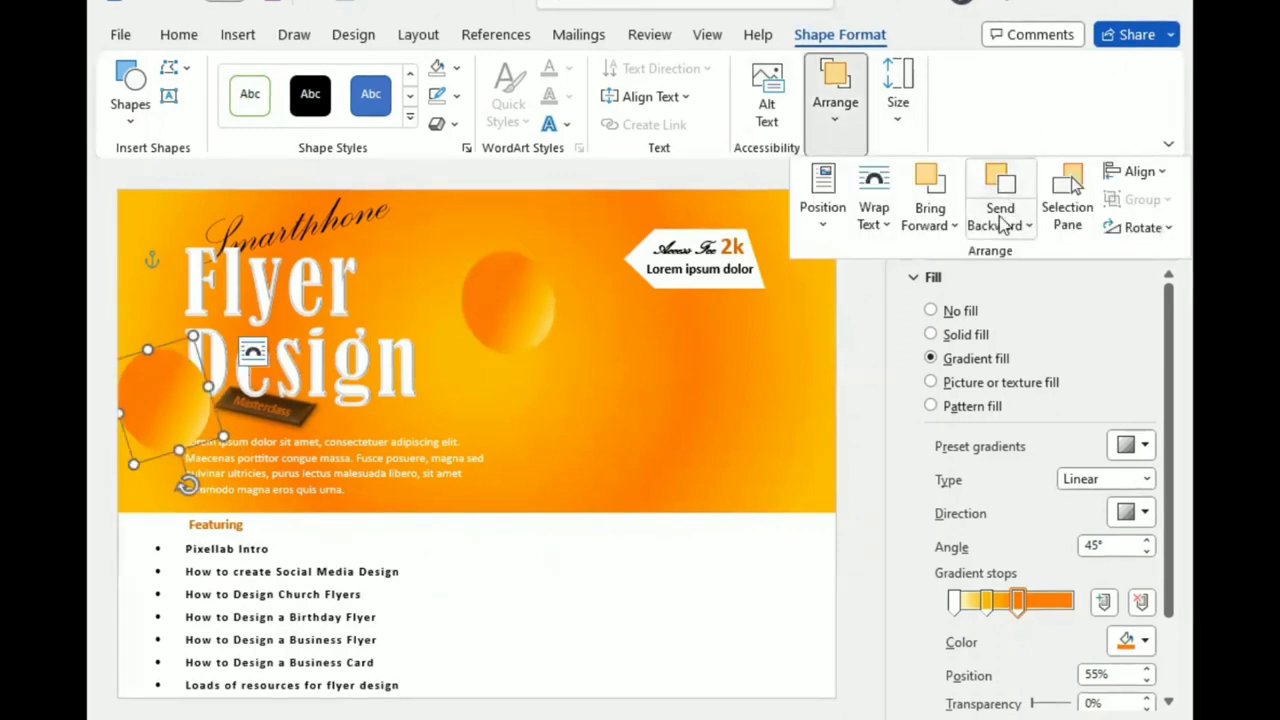
pyautogui.click(1030, 228)
pyautogui.click(1038, 288)
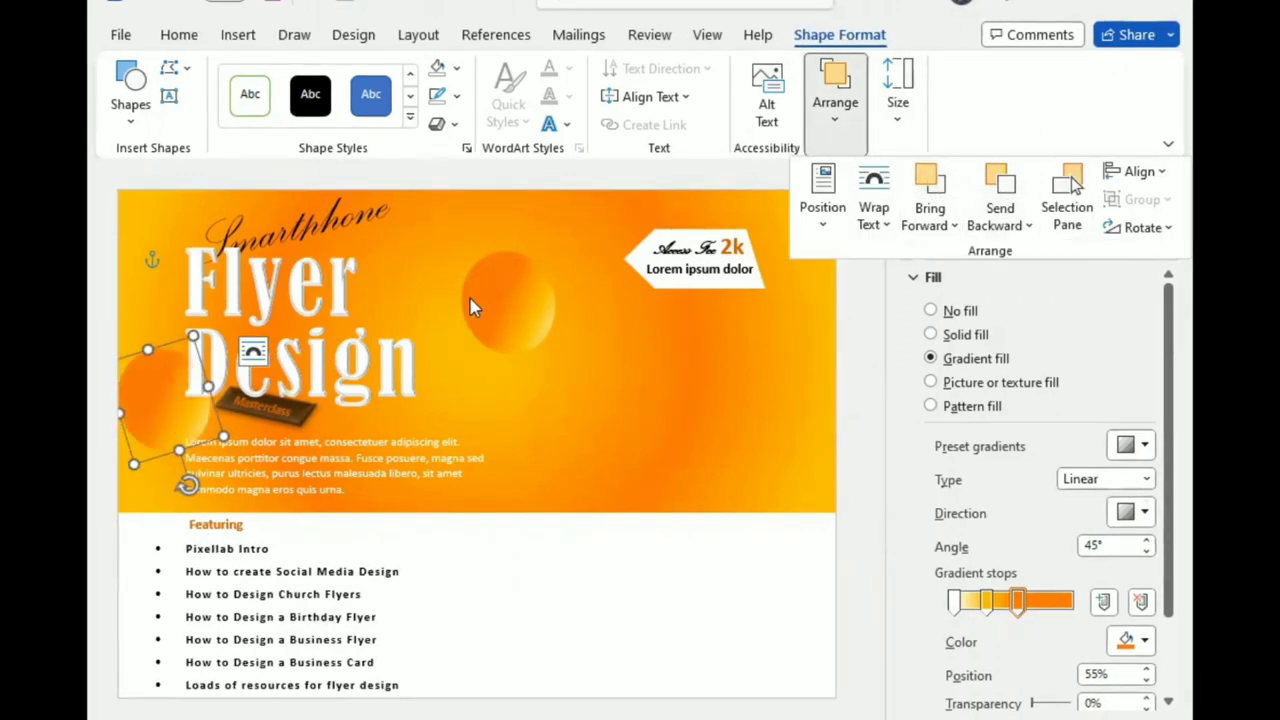
# Add more circle copies around the banner and send the one behind Flyer to back.
pyautogui.click(510, 313)
pyautogui.moveTo(500, 308); pyautogui.dragTo(705, 398)
pyautogui.moveTo(690, 350); pyautogui.dragTo(535, 349)
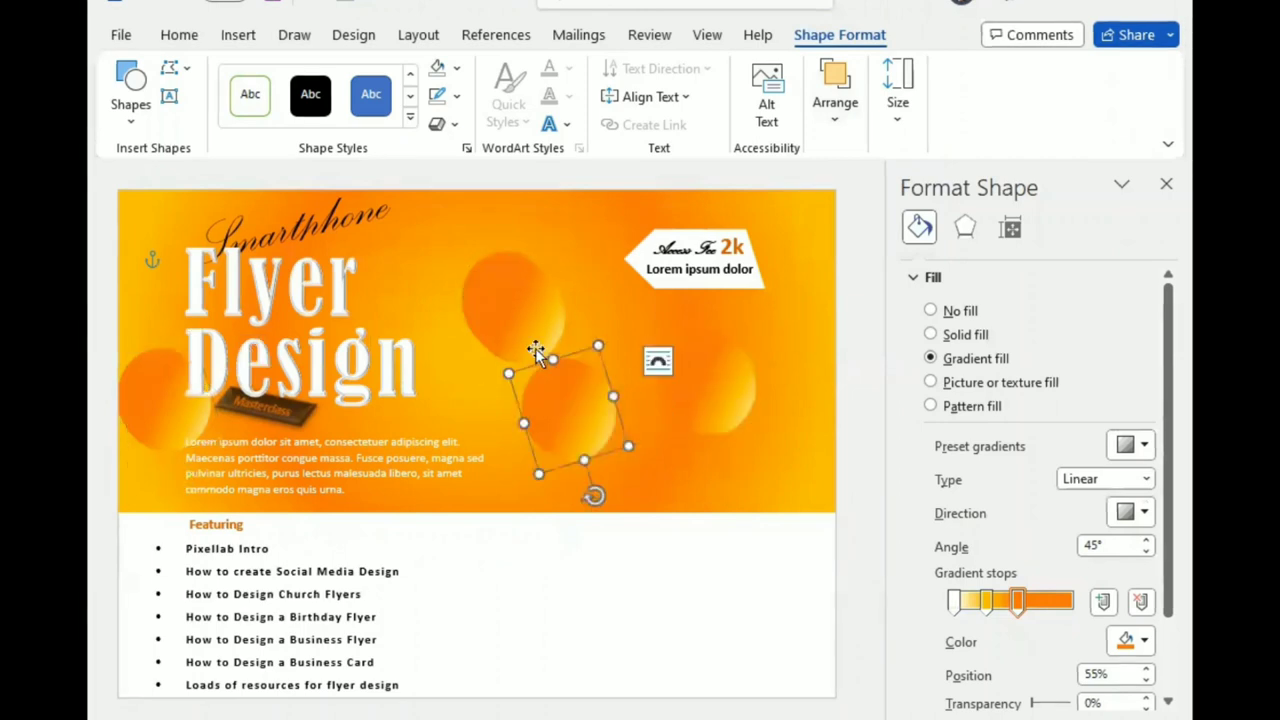
pyautogui.moveTo(580, 410)
pyautogui.mouseDown()
pyautogui.moveTo(590, 255)
pyautogui.moveTo(180, 289)
pyautogui.mouseUp()
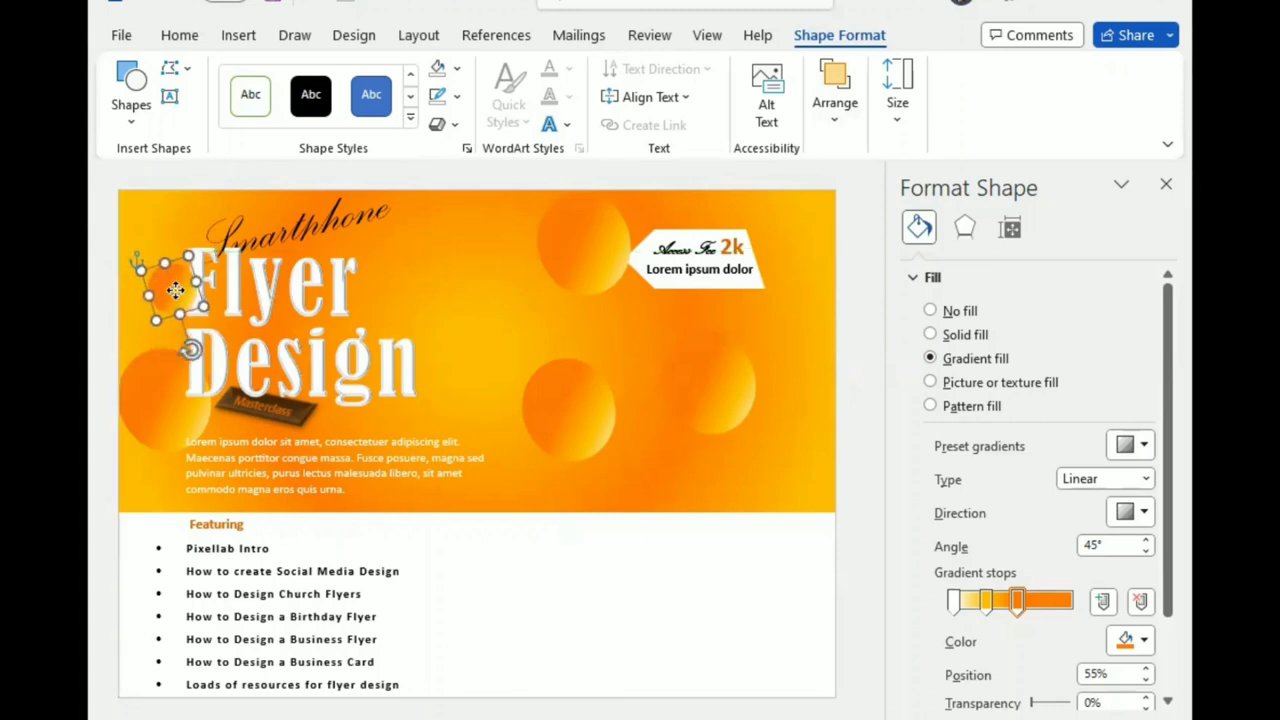
pyautogui.moveTo(155, 273); pyautogui.dragTo(175, 288)
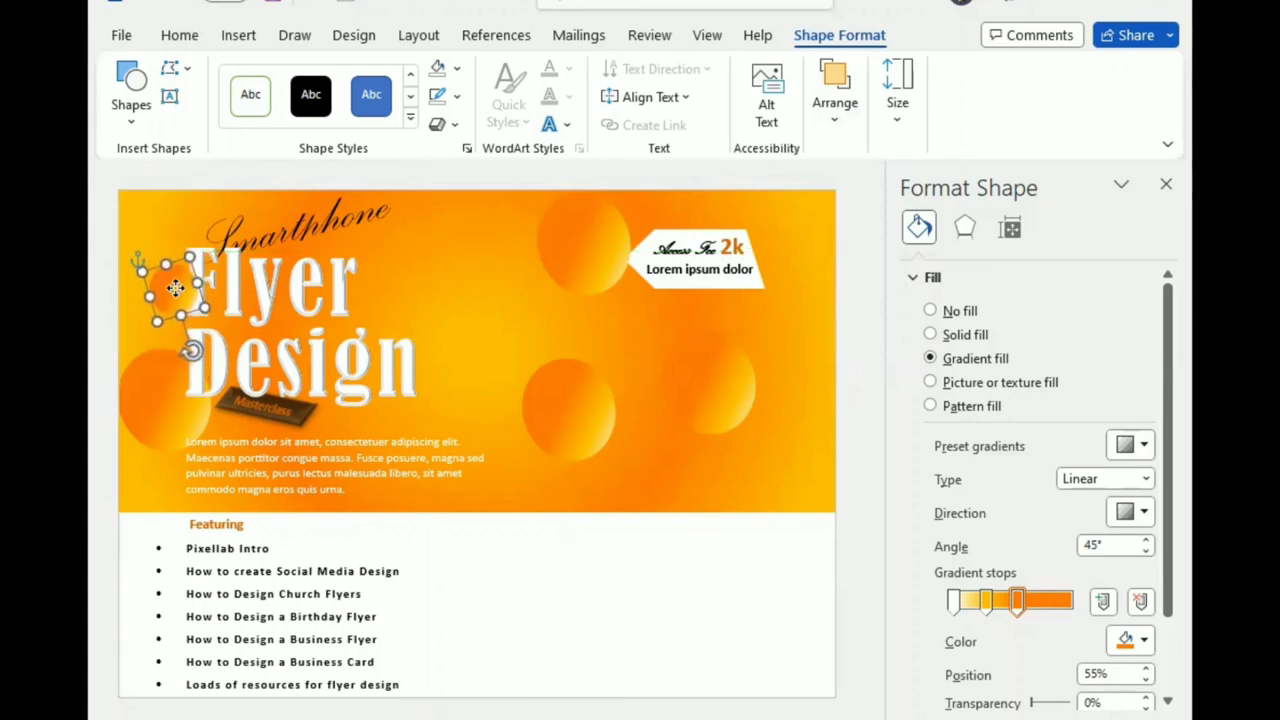
pyautogui.click(835, 100)
pyautogui.click(1030, 226)
pyautogui.click(1040, 286)
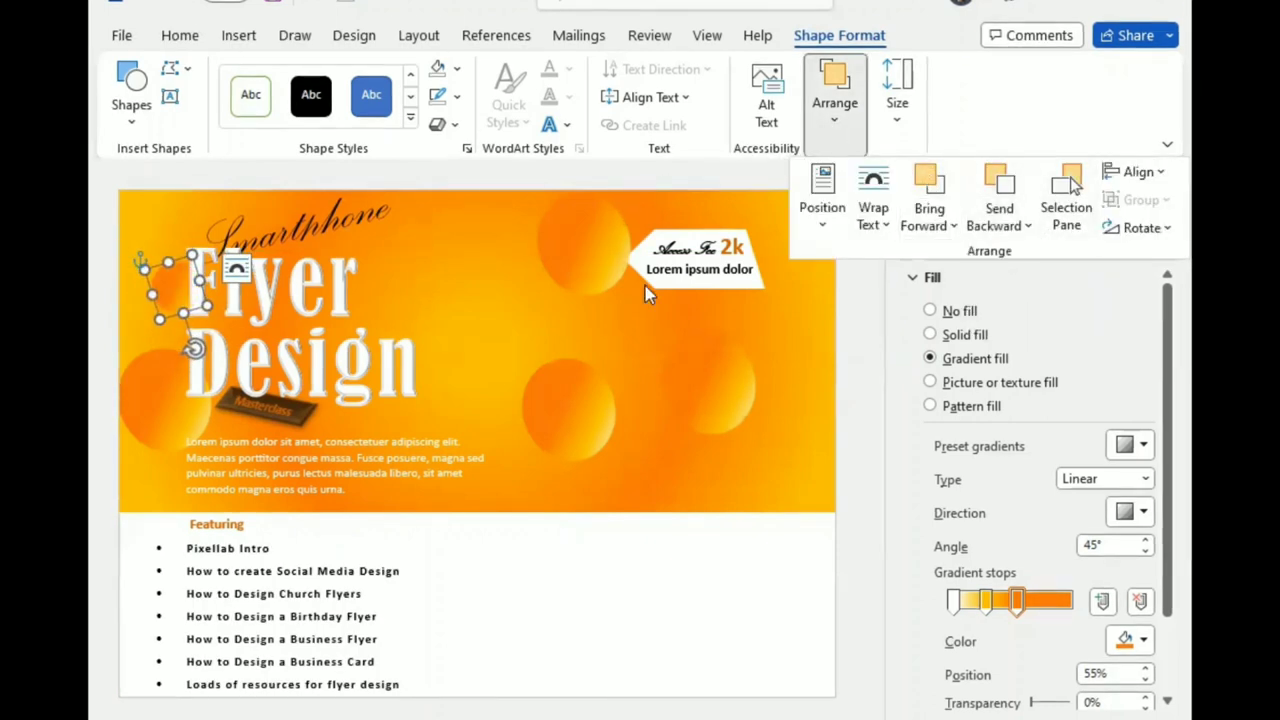
# Rotate and enlarge the small circle near Smartphone and send it behind the text.
pyautogui.moveTo(192, 343); pyautogui.dragTo(187, 230)
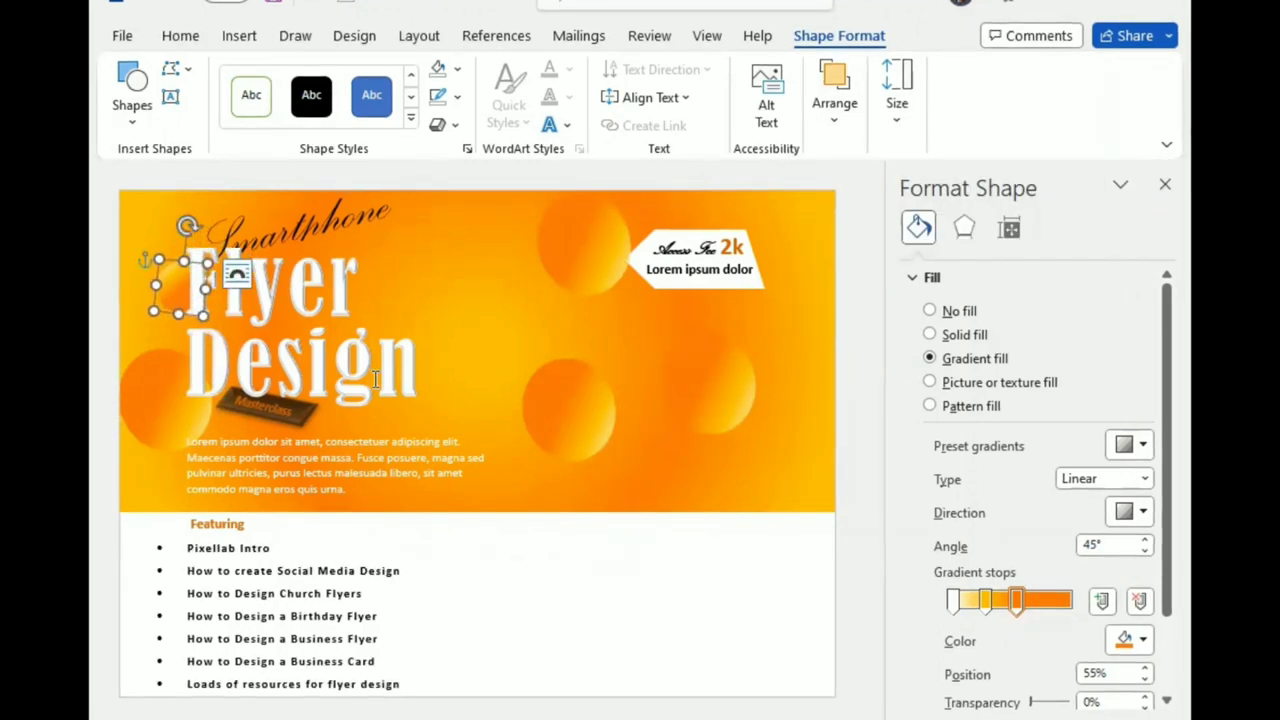
pyautogui.moveTo(200, 323)
pyautogui.mouseDown()
pyautogui.moveTo(210, 334)
pyautogui.moveTo(318, 242)
pyautogui.mouseUp()
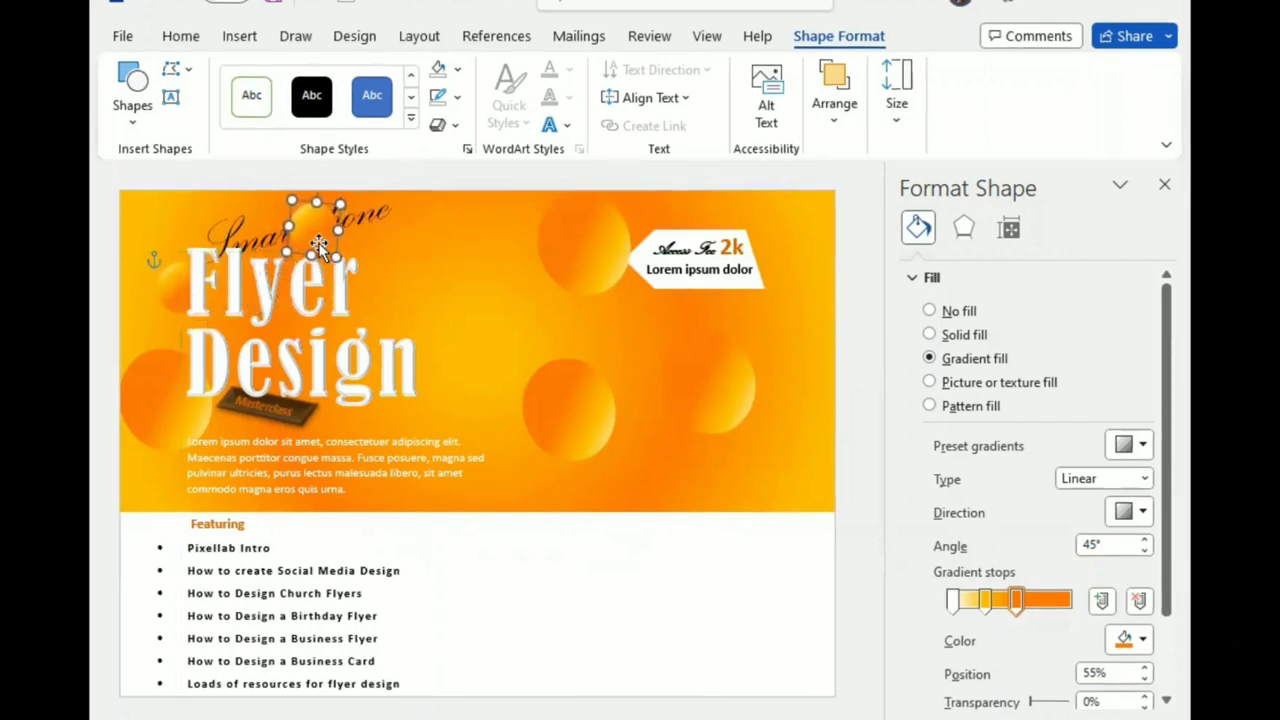
pyautogui.moveTo(338, 256); pyautogui.dragTo(344, 264)
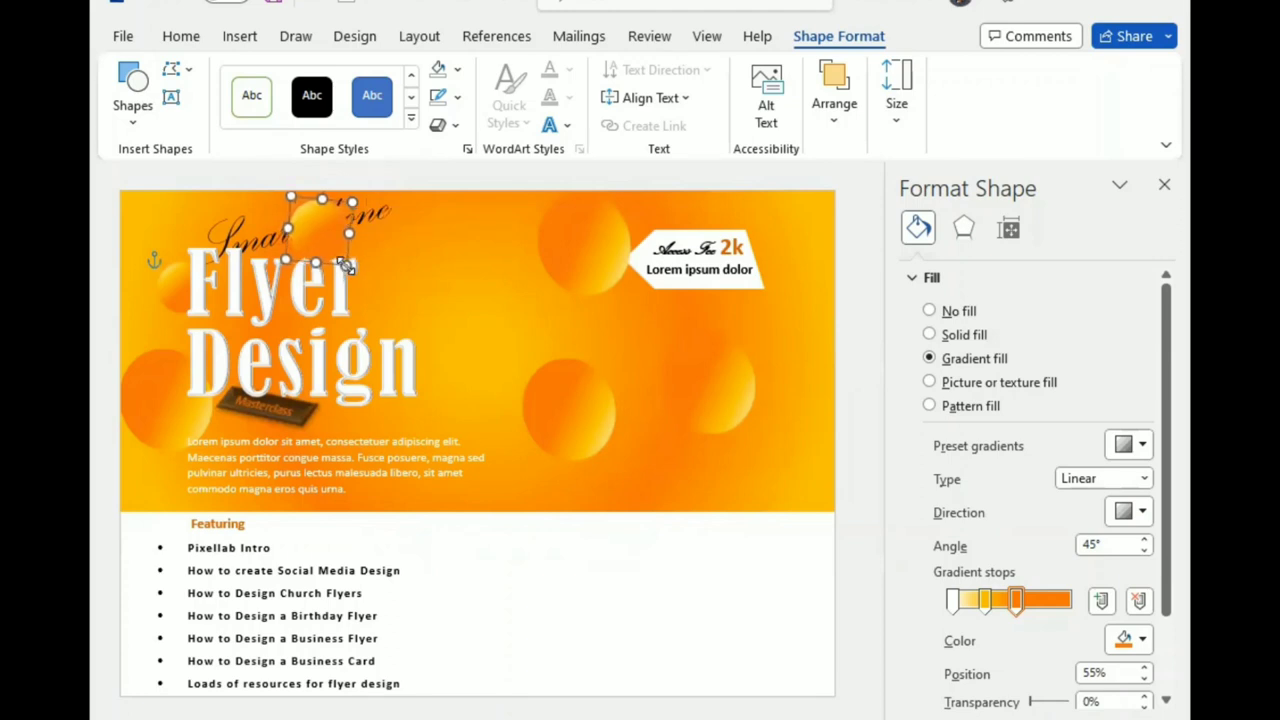
pyautogui.click(834, 95)
pyautogui.click(1026, 226)
pyautogui.click(1012, 289)
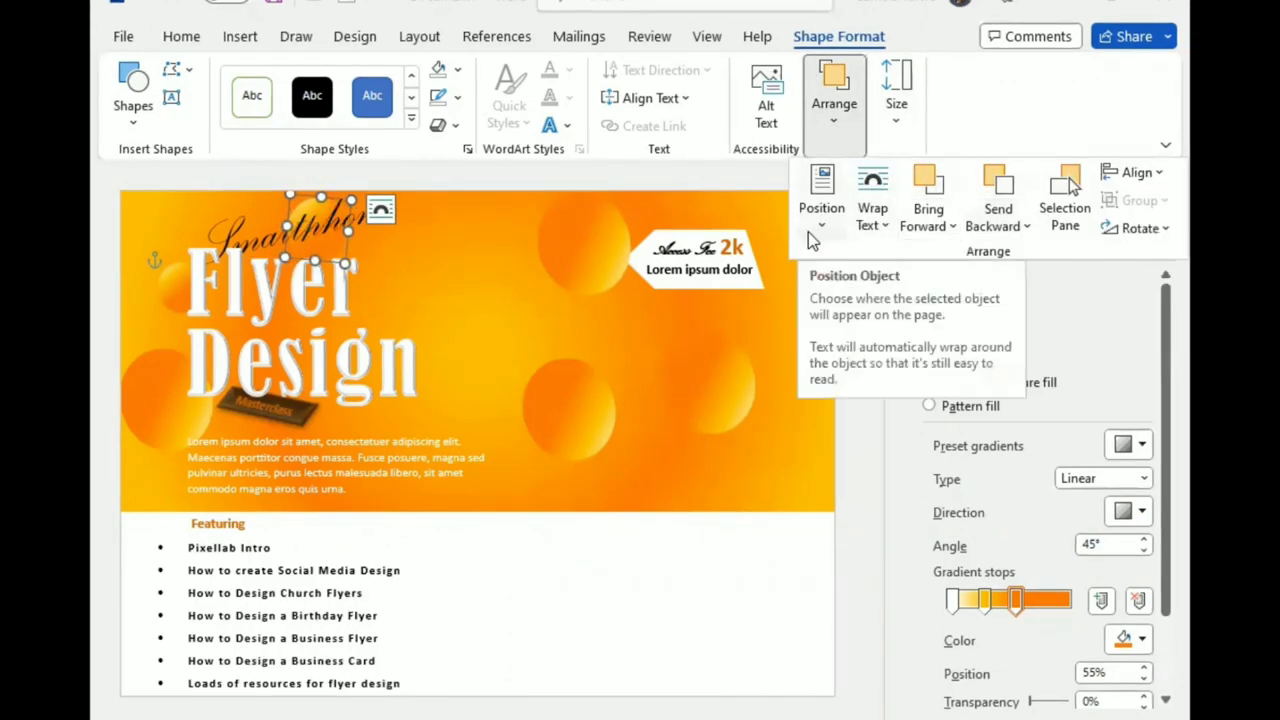
pyautogui.click(347, 247)
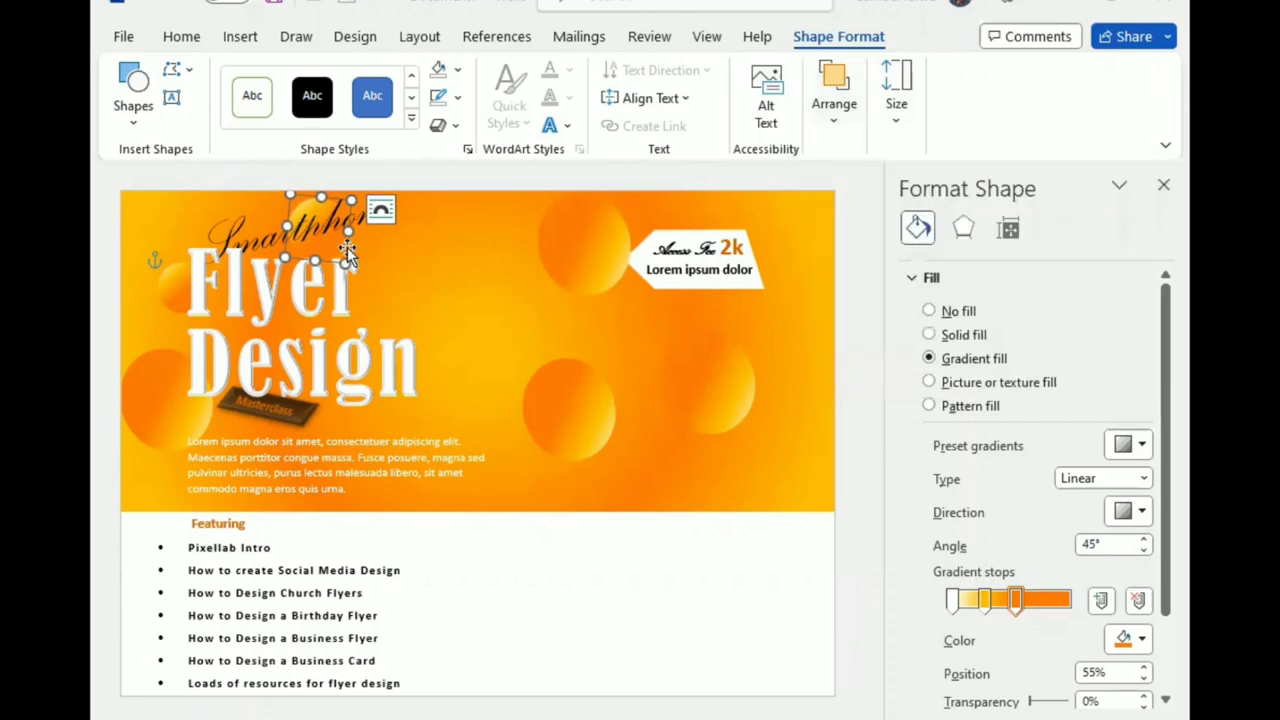
pyautogui.moveTo(347, 247); pyautogui.dragTo(342, 246)
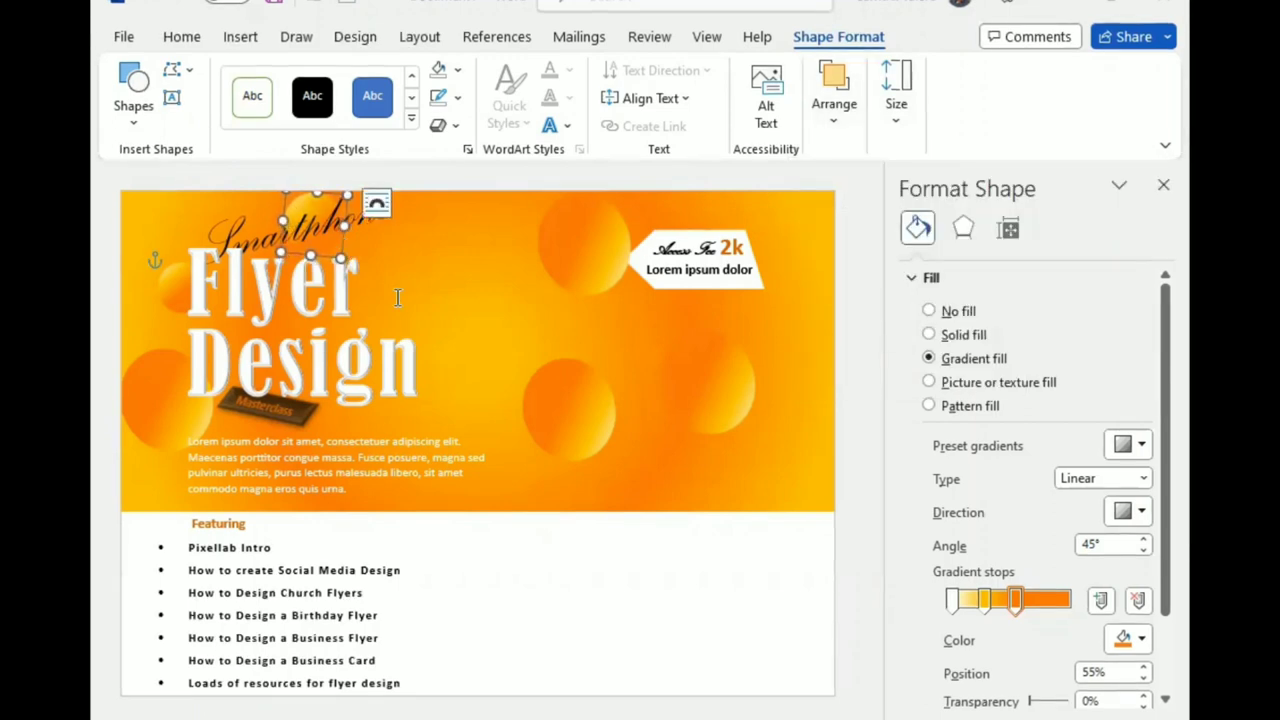
# Move the top-right circle down beside Flyer and fine-tune its position.
pyautogui.click(578, 257)
pyautogui.moveTo(560, 271)
pyautogui.mouseDown()
pyautogui.moveTo(459, 292)
pyautogui.moveTo(381, 222)
pyautogui.moveTo(378, 292)
pyautogui.mouseUp()
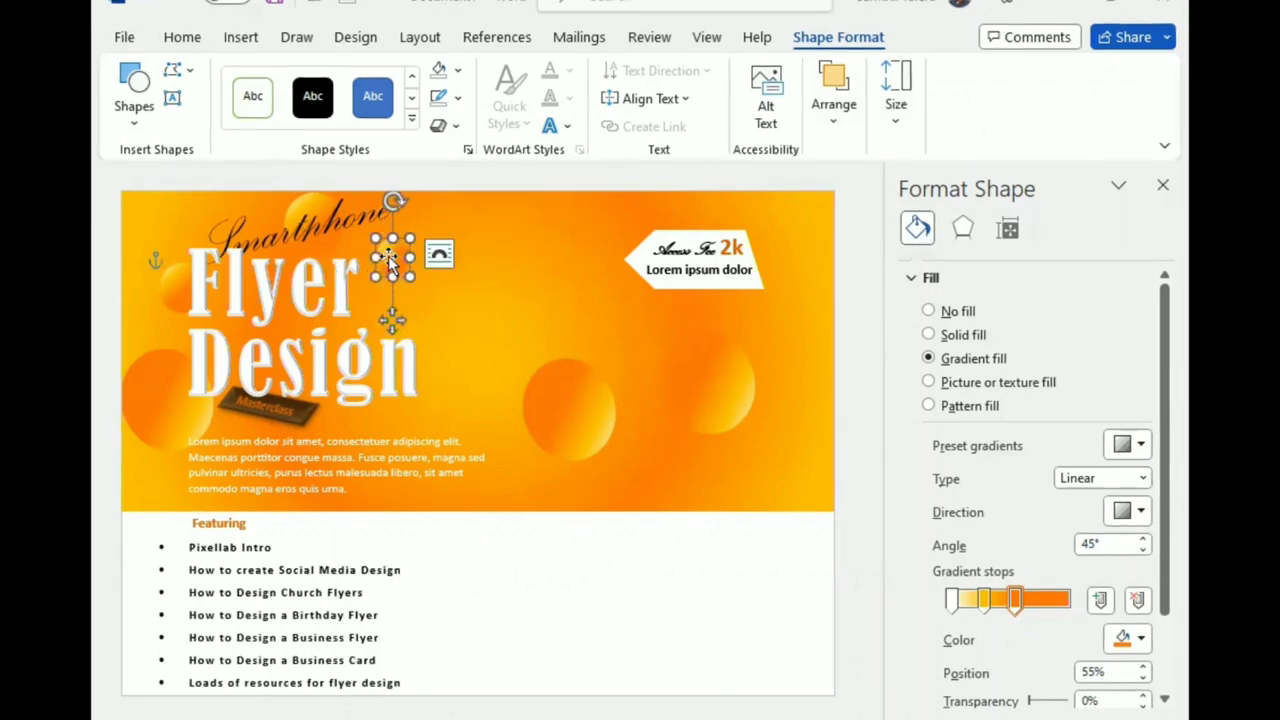
pyautogui.moveTo(379, 339); pyautogui.dragTo(372, 369)
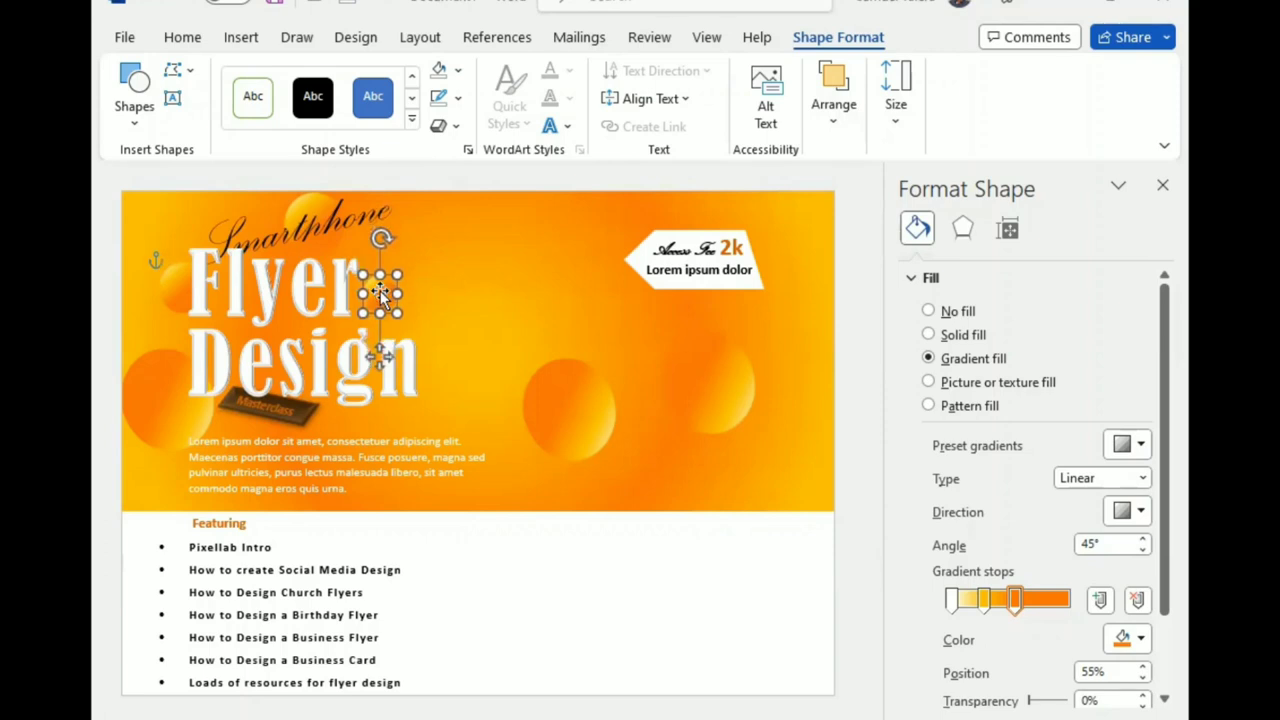
pyautogui.moveTo(378, 290); pyautogui.dragTo(376, 293)
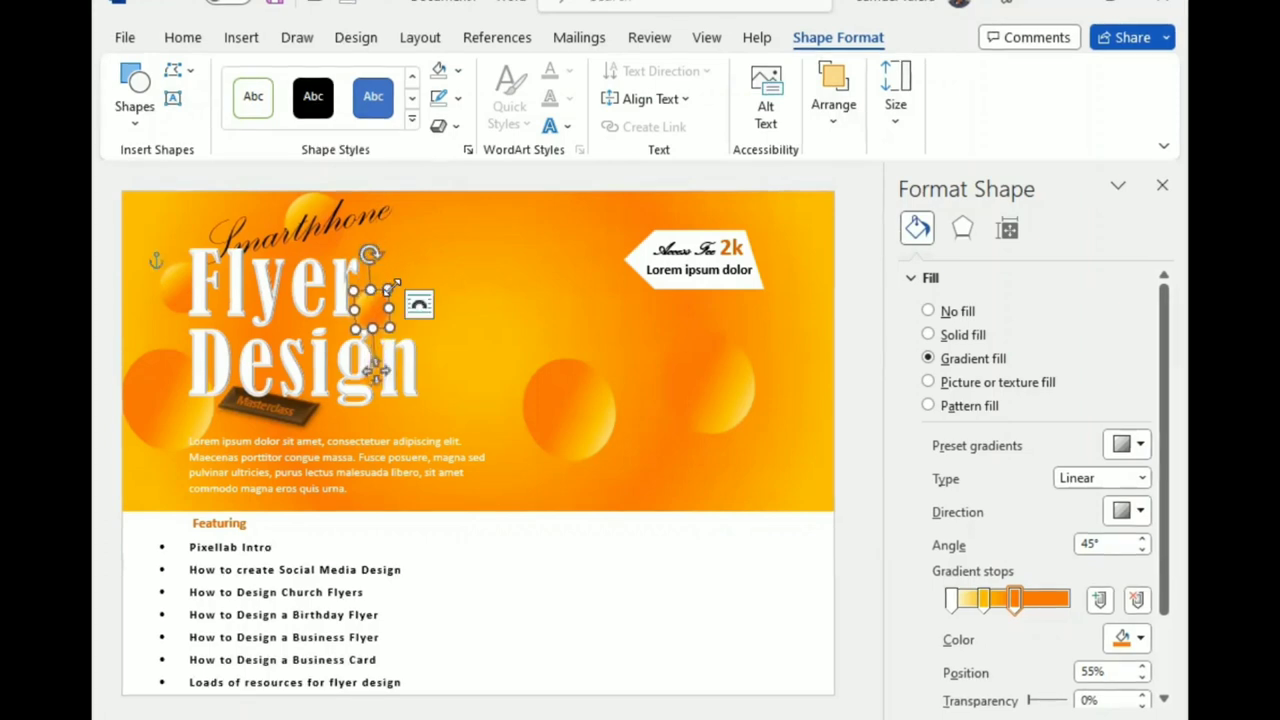
pyautogui.click(547, 398)
# Enlarge the banner circle, nudge it to overlap Design, and send it to back.
pyautogui.click(543, 391)
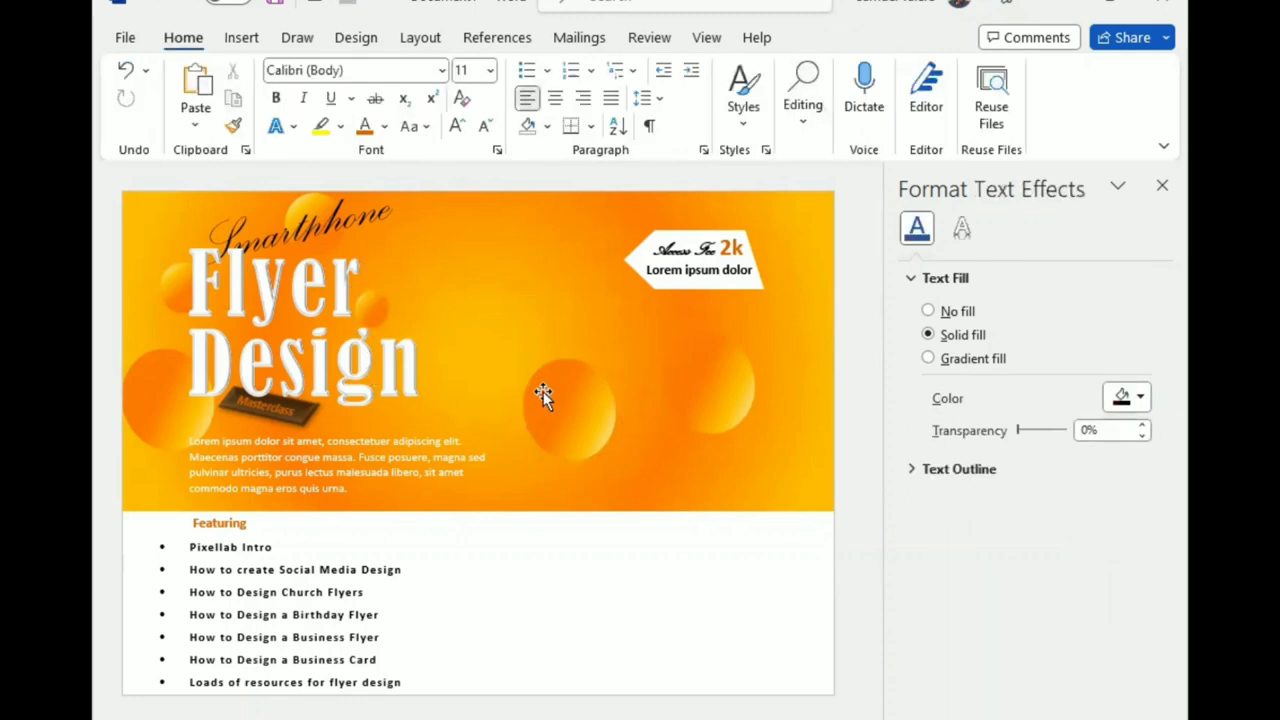
pyautogui.click(543, 391)
pyautogui.moveTo(578, 418); pyautogui.dragTo(485, 393)
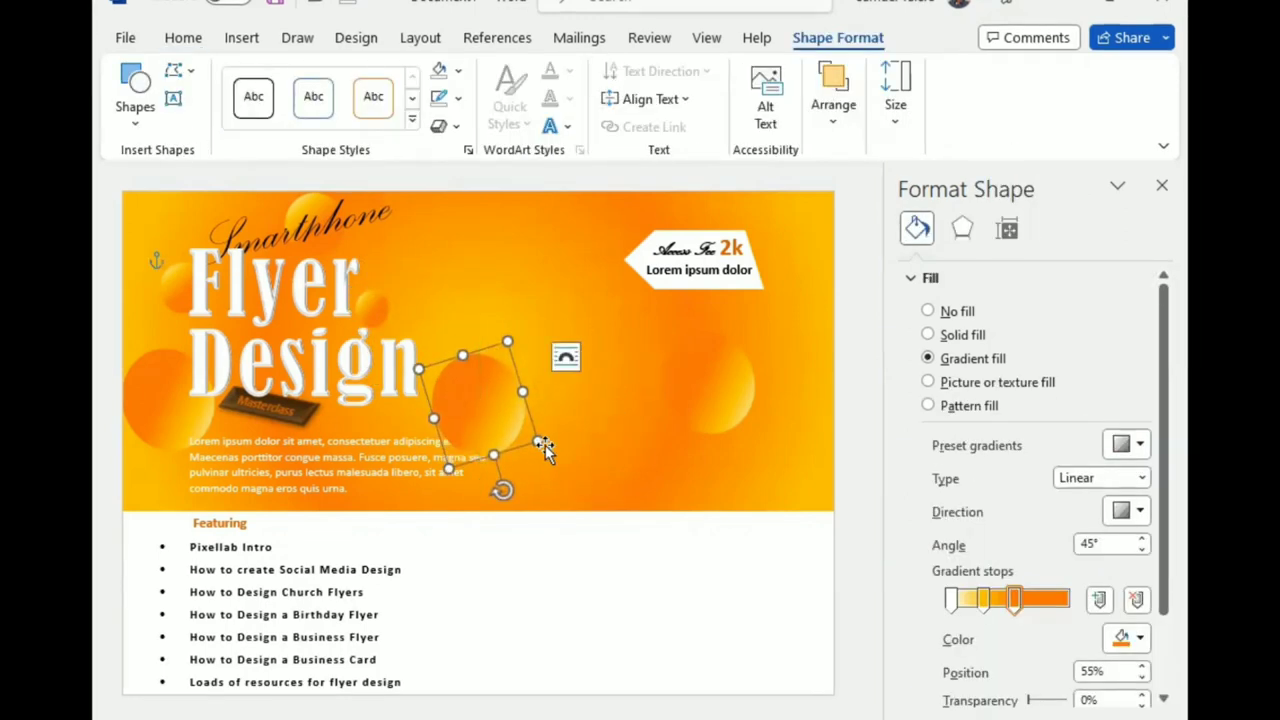
pyautogui.moveTo(537, 429); pyautogui.dragTo(576, 462)
pyautogui.moveTo(508, 438); pyautogui.dragTo(458, 425)
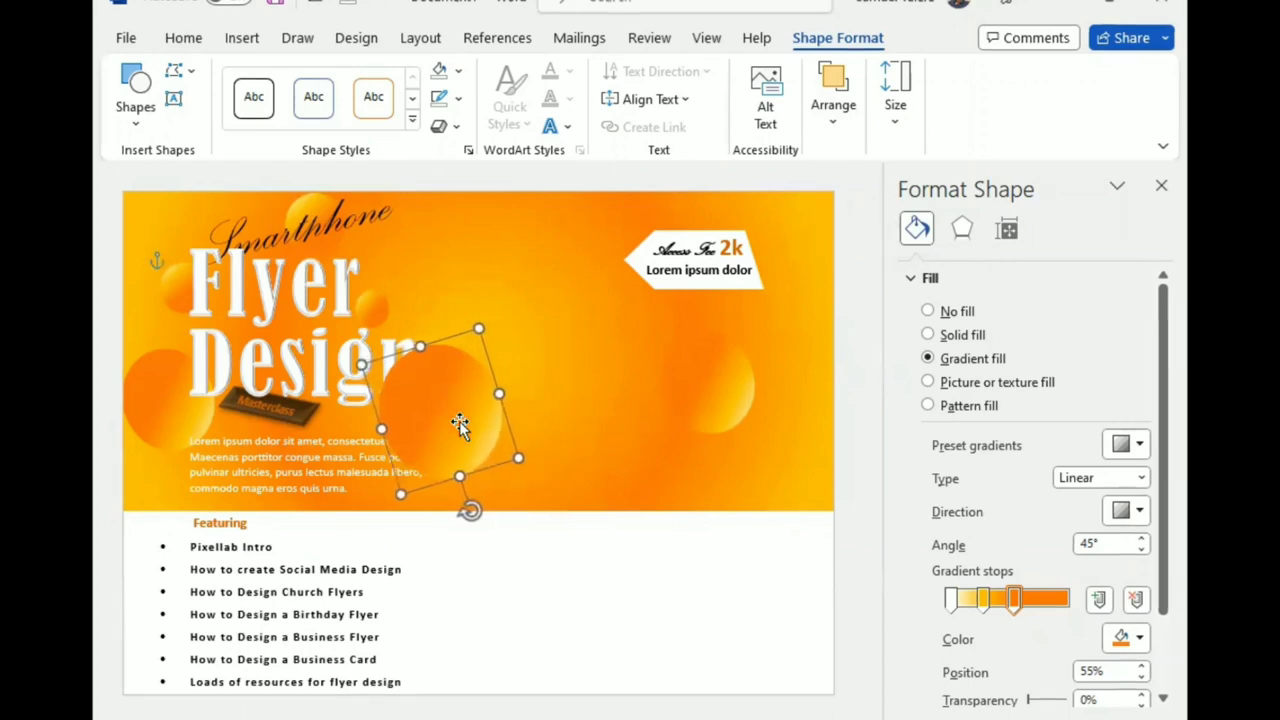
pyautogui.press('Left')
pyautogui.press('Left')
pyautogui.press('Down')
pyautogui.press('Down')
pyautogui.press('Down')
pyautogui.press('Down')
pyautogui.press('Left')
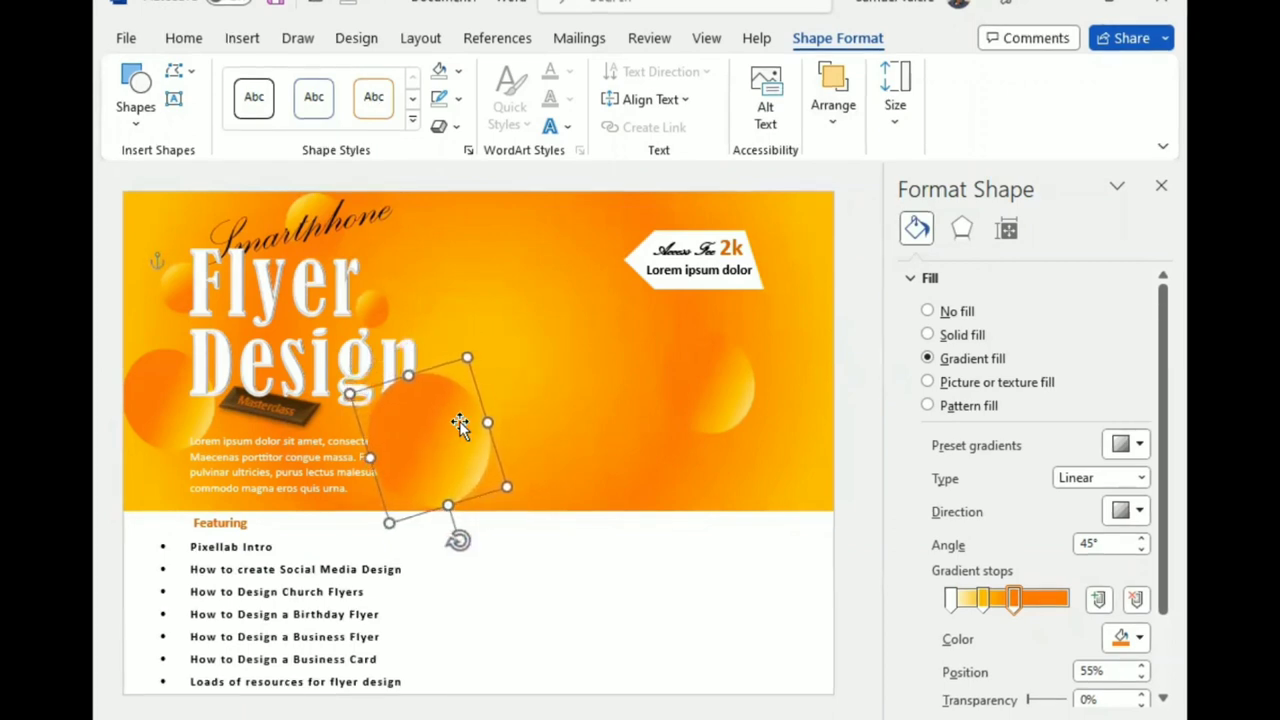
pyautogui.press('Down')
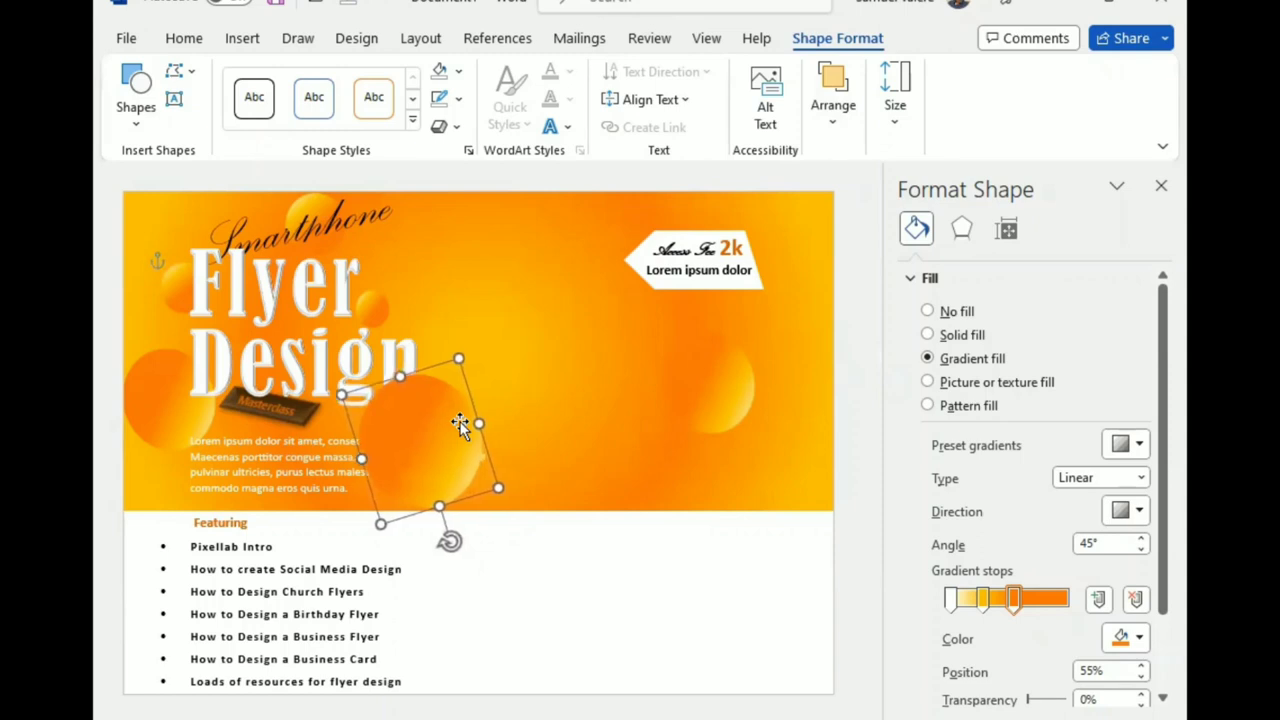
pyautogui.press('Right')
pyautogui.press('Right')
pyautogui.click(833, 100)
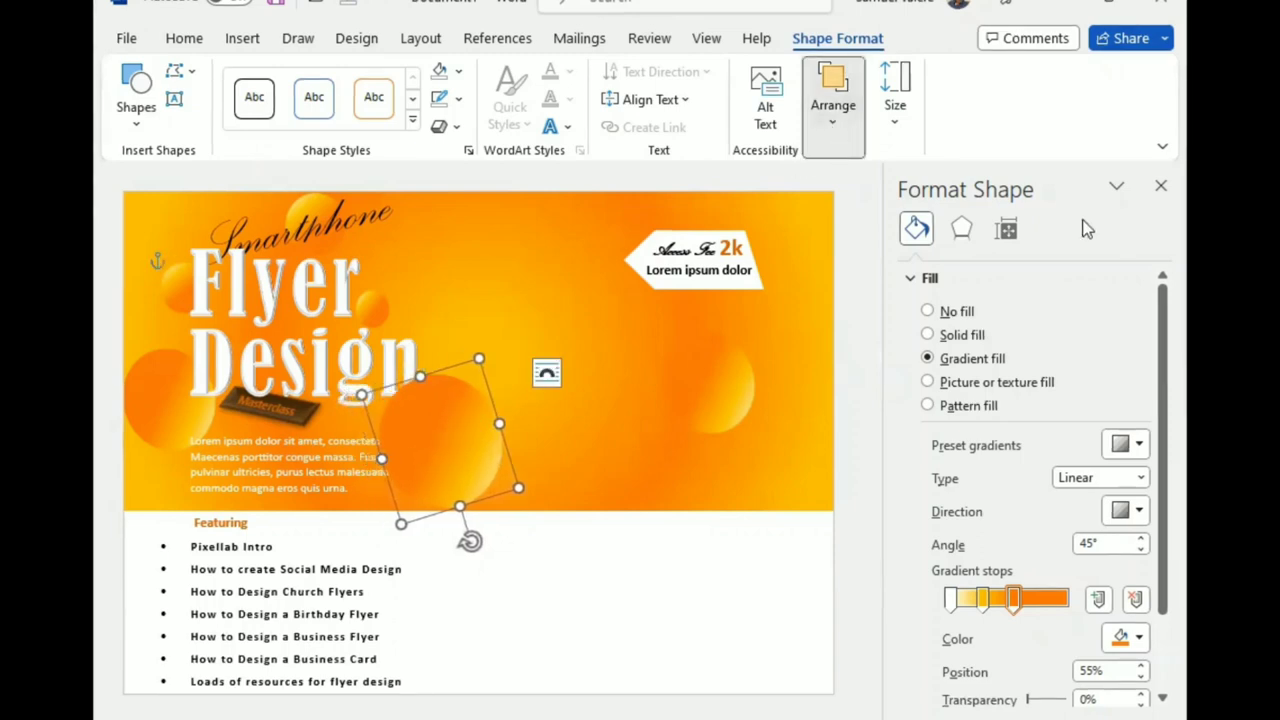
pyautogui.click(1024, 227)
pyautogui.click(1034, 287)
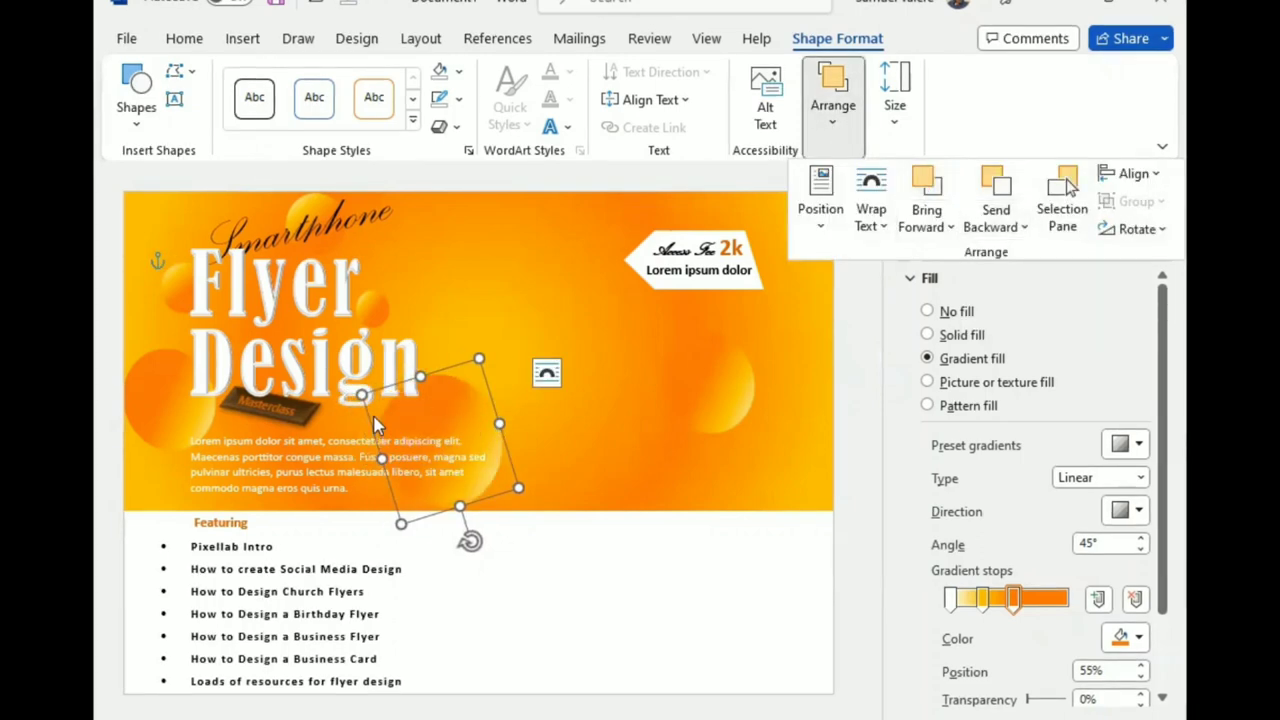
# Shift the Masterclass label right and send the small circle behind, moving it right of Design.
pyautogui.click(303, 432)
pyautogui.moveTo(300, 420); pyautogui.dragTo(336, 435)
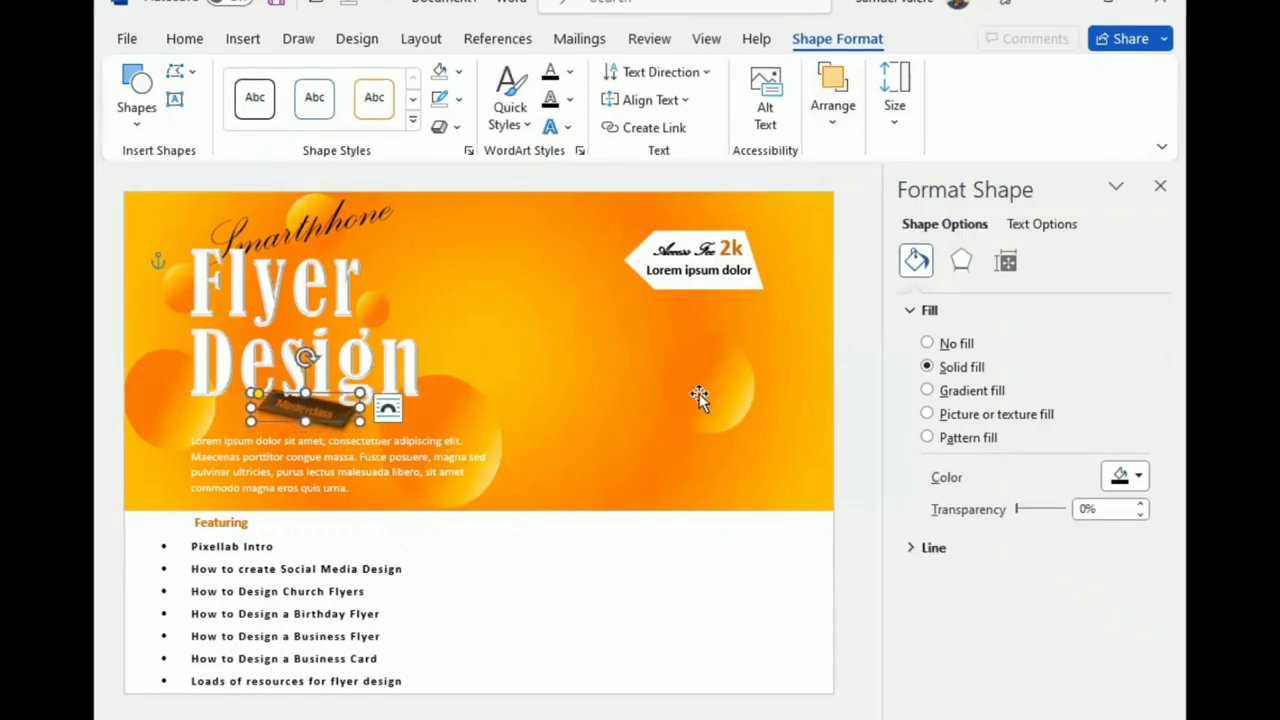
pyautogui.click(381, 306)
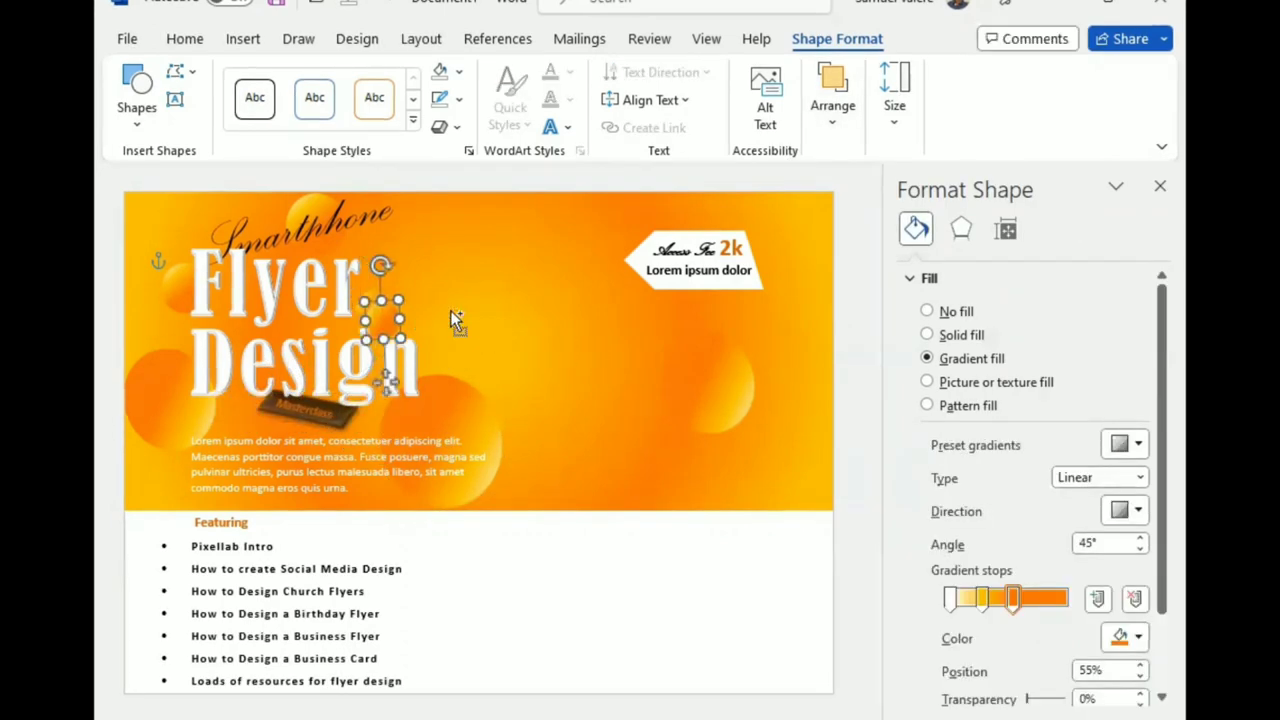
pyautogui.moveTo(372, 308)
pyautogui.mouseDown()
pyautogui.moveTo(287, 337)
pyautogui.moveTo(327, 372)
pyautogui.mouseUp()
pyautogui.click(832, 100)
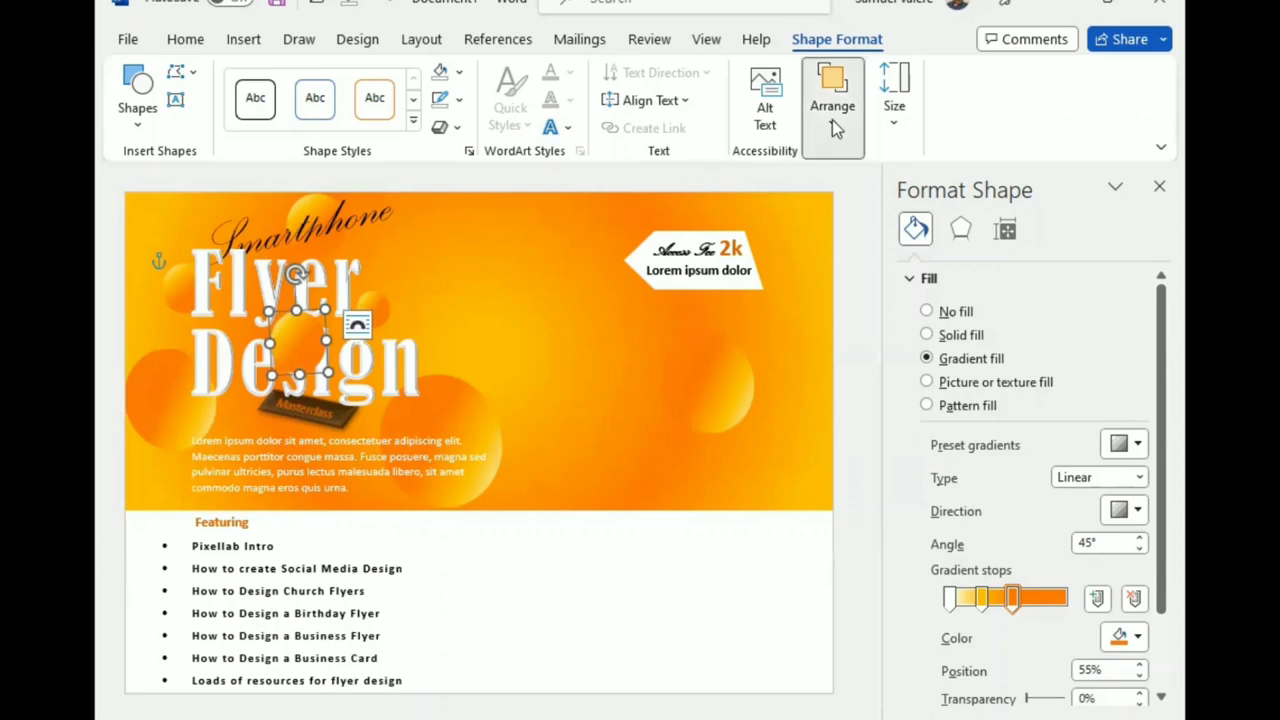
pyautogui.click(1024, 228)
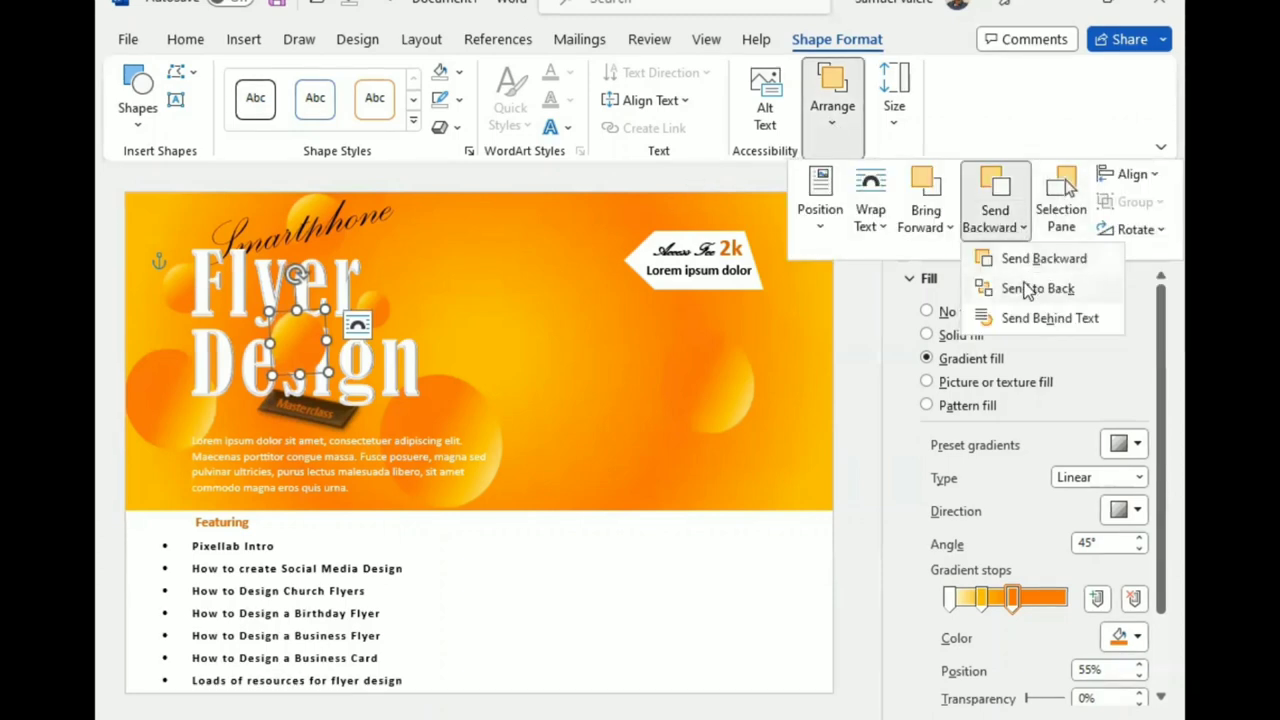
pyautogui.click(1025, 288)
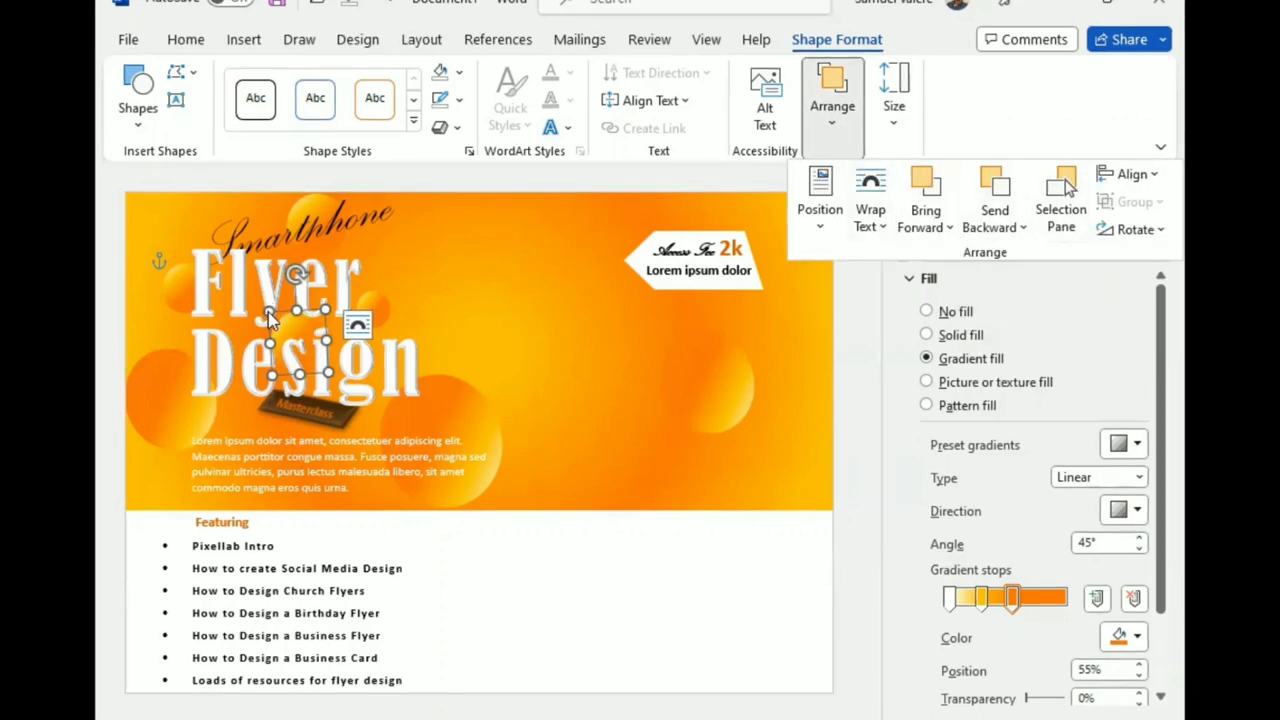
pyautogui.moveTo(270, 316)
pyautogui.mouseDown()
pyautogui.moveTo(252, 299)
pyautogui.moveTo(263, 307)
pyautogui.mouseUp()
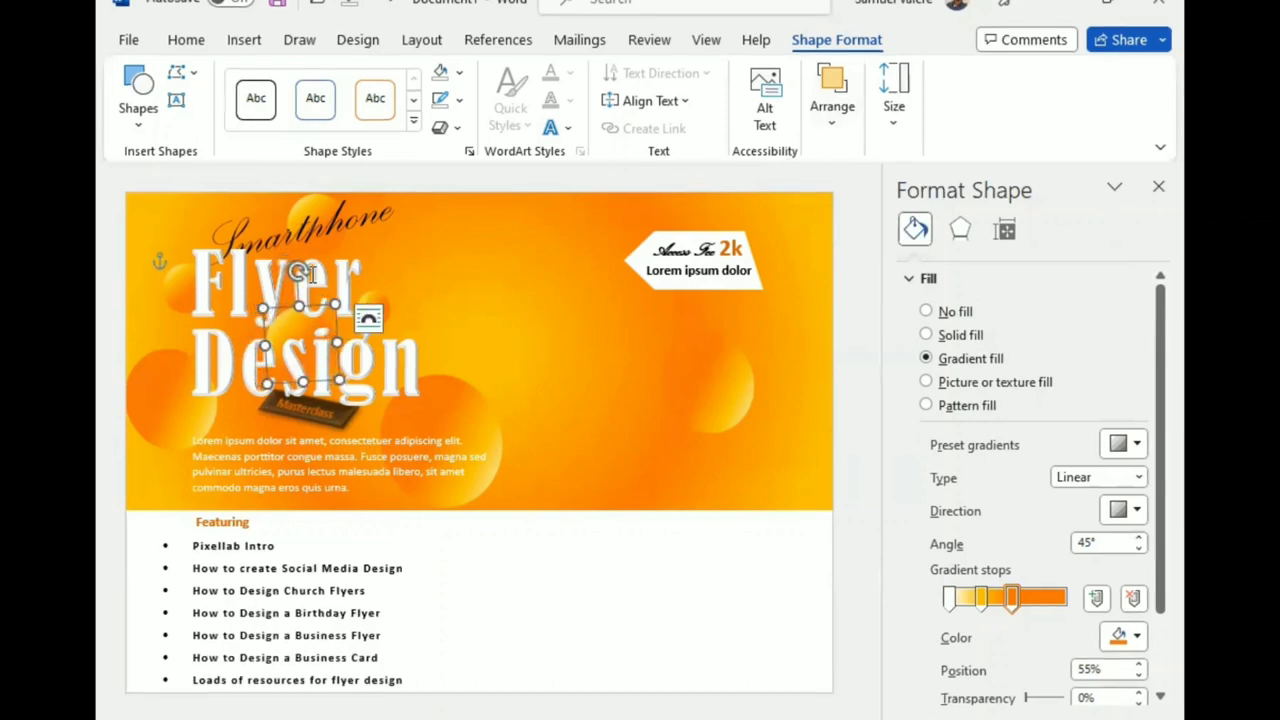
pyautogui.moveTo(300, 335)
pyautogui.mouseDown()
pyautogui.moveTo(470, 372)
pyautogui.moveTo(474, 388)
pyautogui.mouseUp()
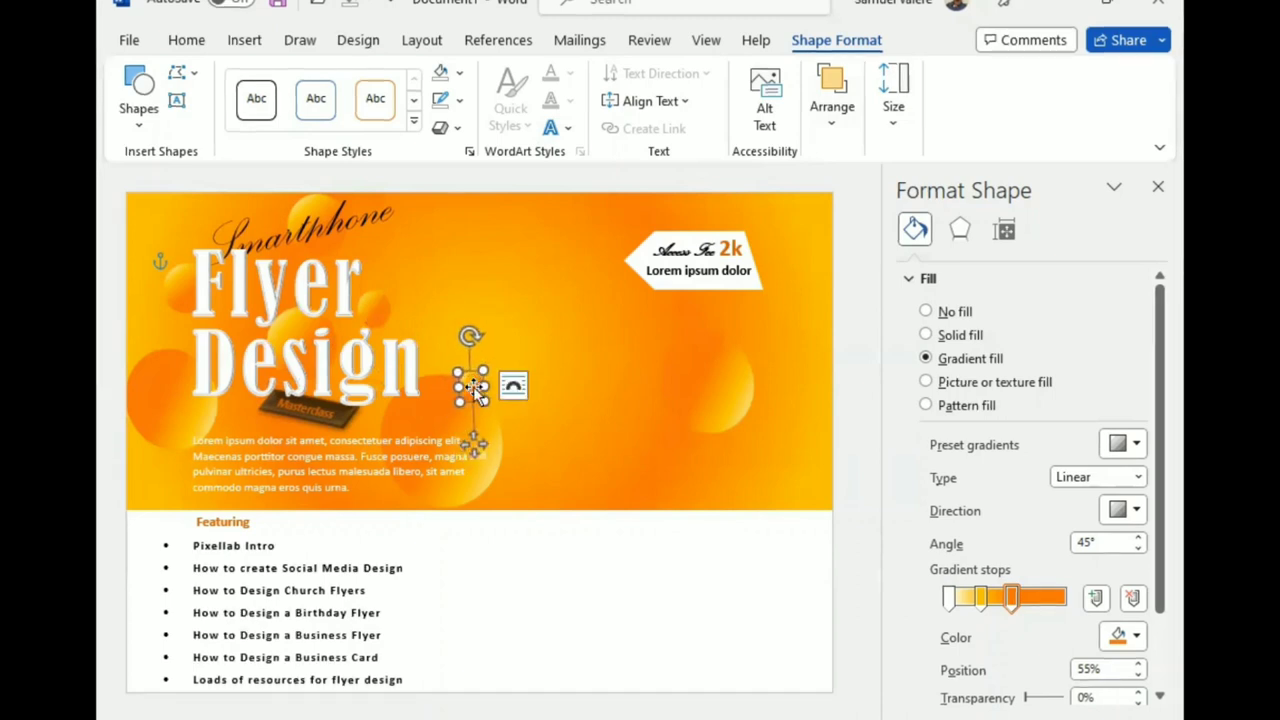
# Move the tilted right circle left and down and rotate it upright.
pyautogui.click(695, 403)
pyautogui.moveTo(731, 372); pyautogui.dragTo(635, 400)
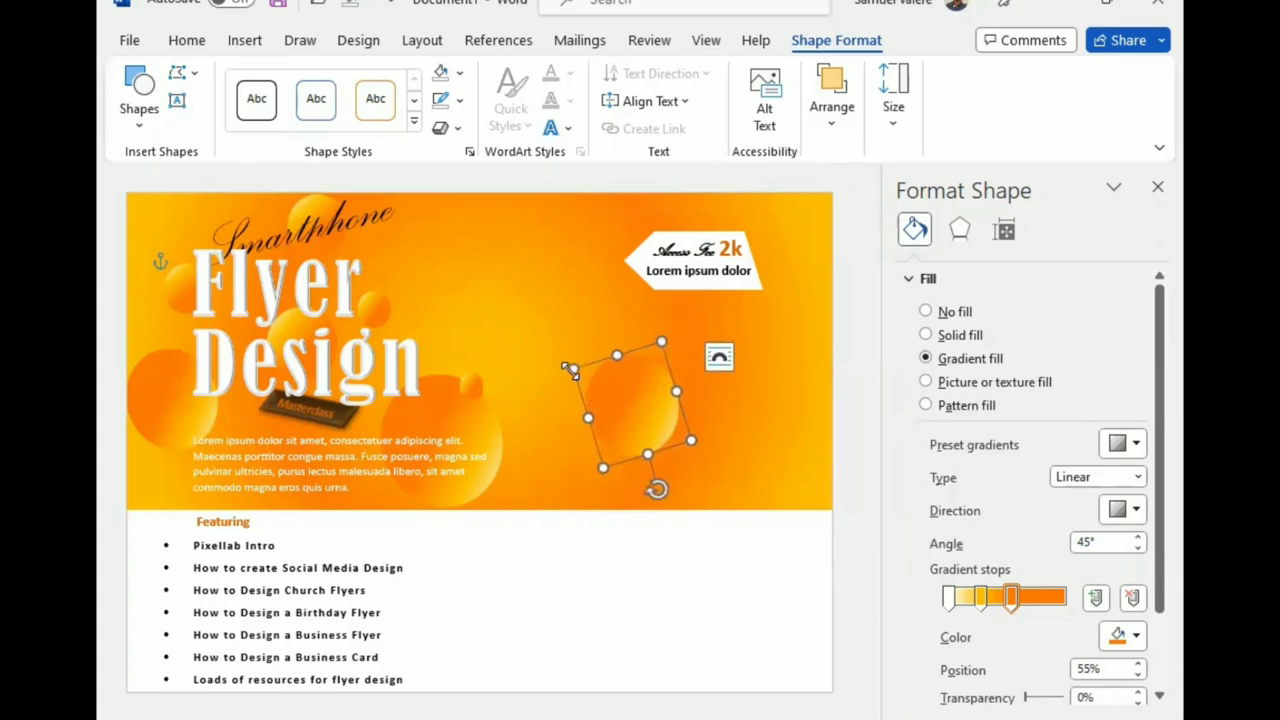
pyautogui.moveTo(655, 490); pyautogui.dragTo(617, 498)
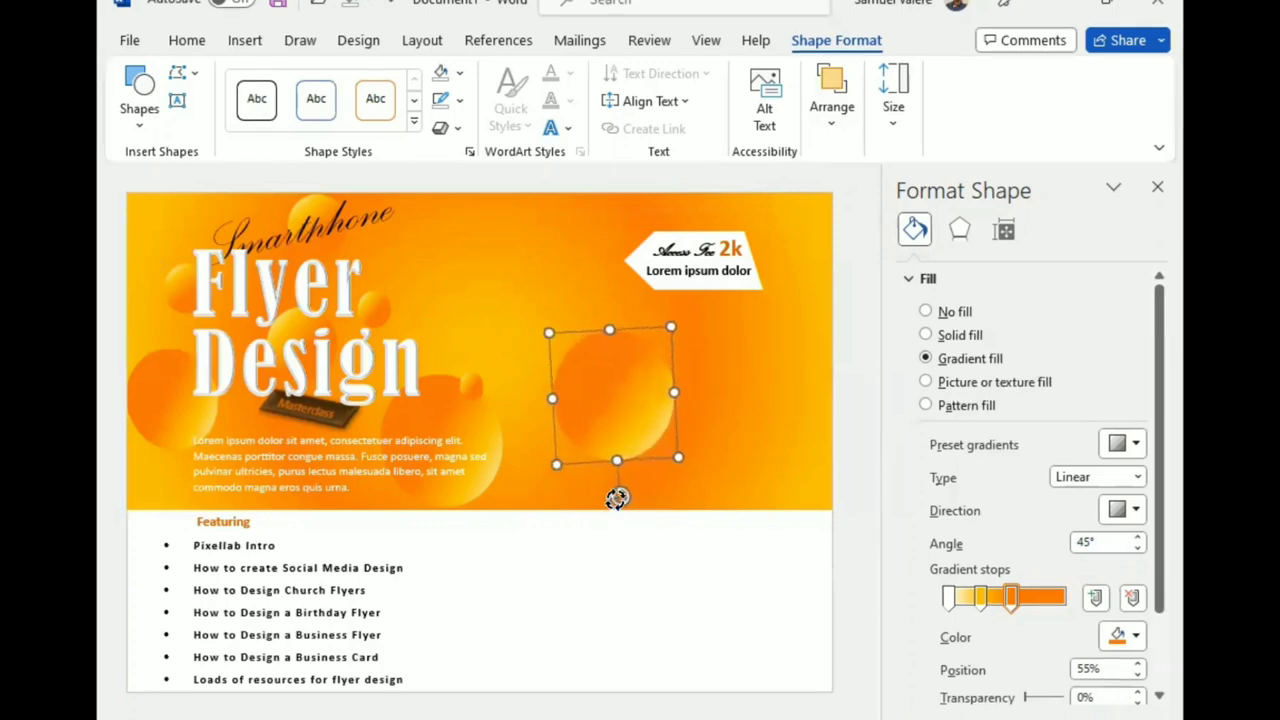
pyautogui.moveTo(615, 405); pyautogui.dragTo(607, 430)
# Turn the small orange ball upright, enlarge it, and place it near the flyer's top.
pyautogui.click(481, 391)
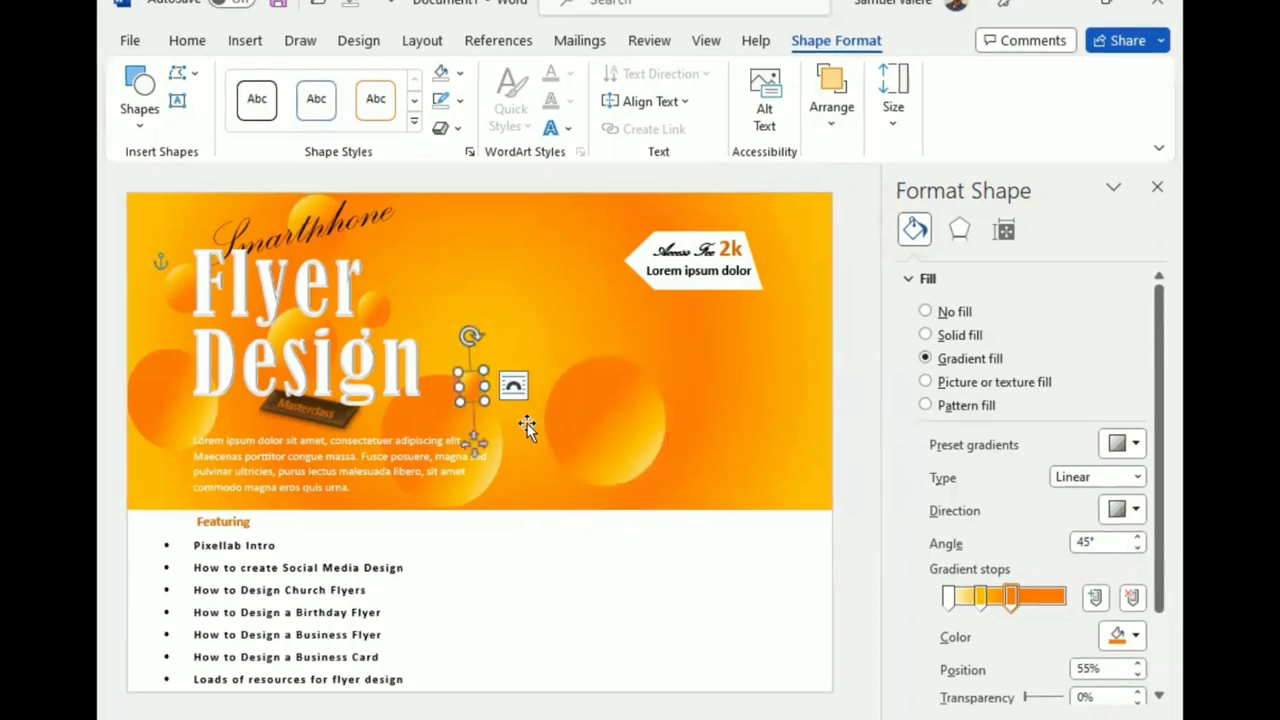
pyautogui.moveTo(481, 391); pyautogui.dragTo(530, 399)
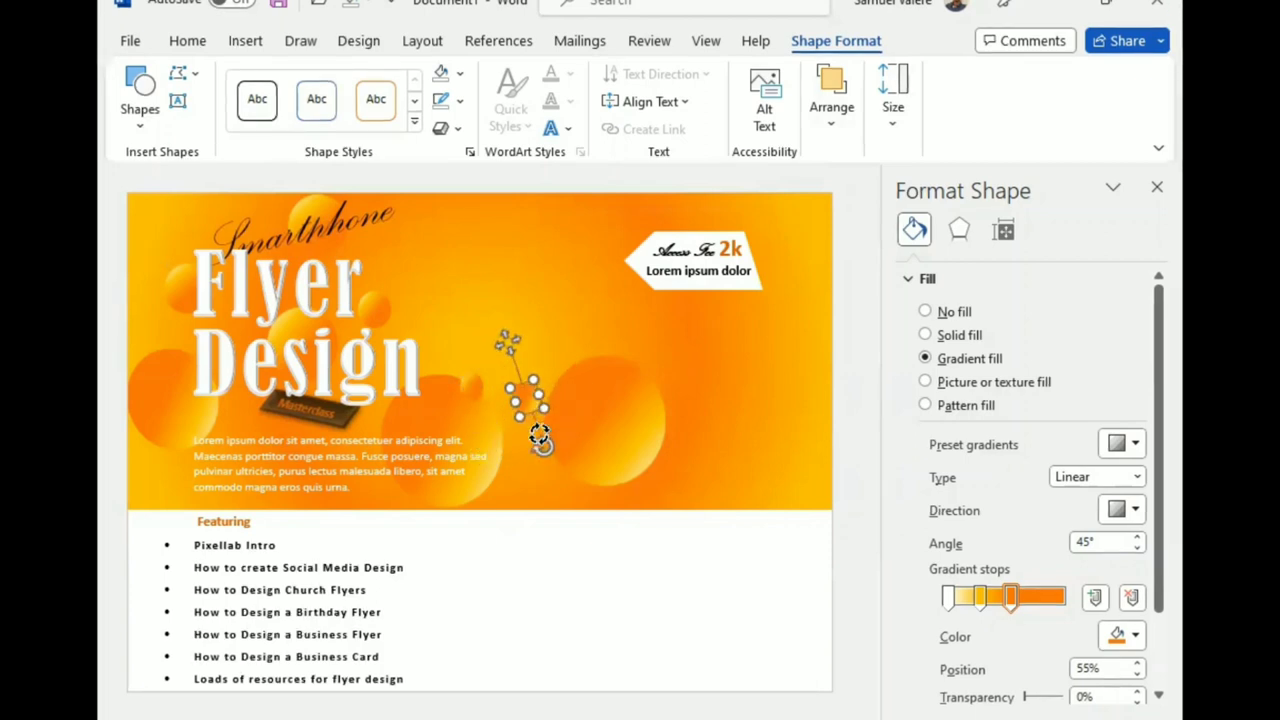
pyautogui.moveTo(558, 385); pyautogui.dragTo(530, 440)
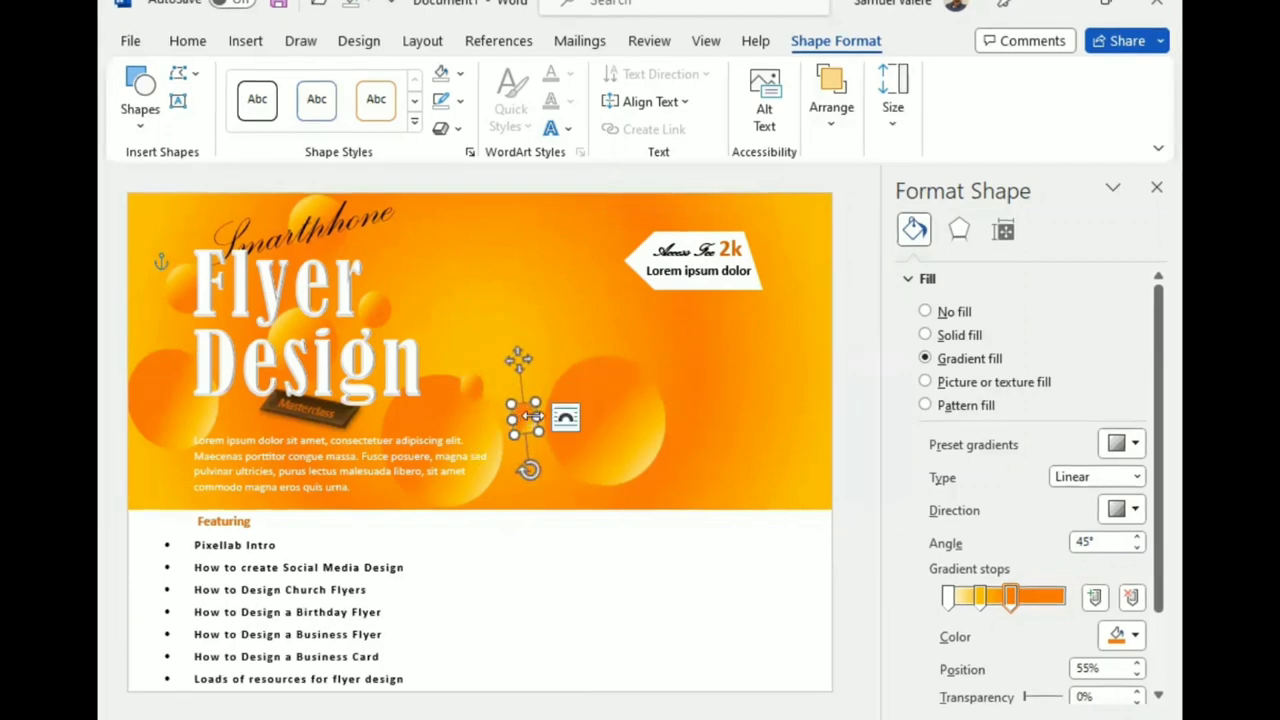
pyautogui.moveTo(532, 415)
pyautogui.mouseDown()
pyautogui.moveTo(605, 414)
pyautogui.moveTo(506, 249)
pyautogui.moveTo(477, 243)
pyautogui.mouseUp()
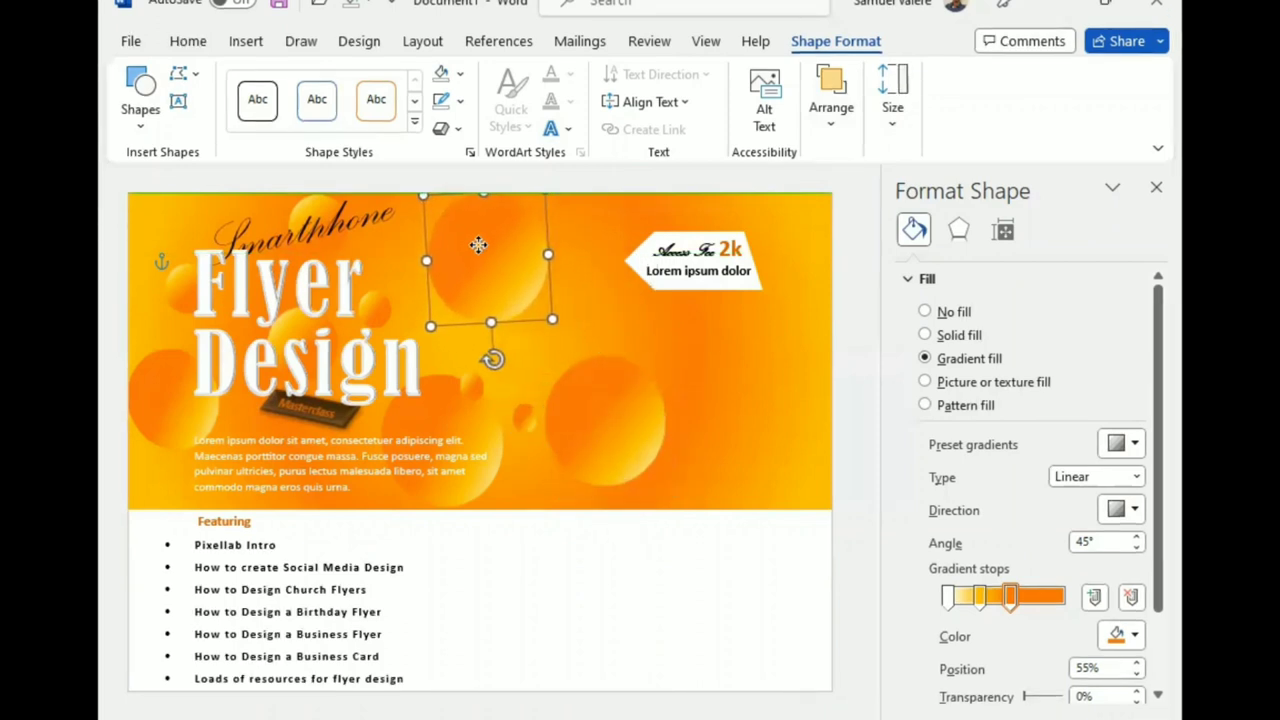
pyautogui.moveTo(528, 294); pyautogui.dragTo(508, 287)
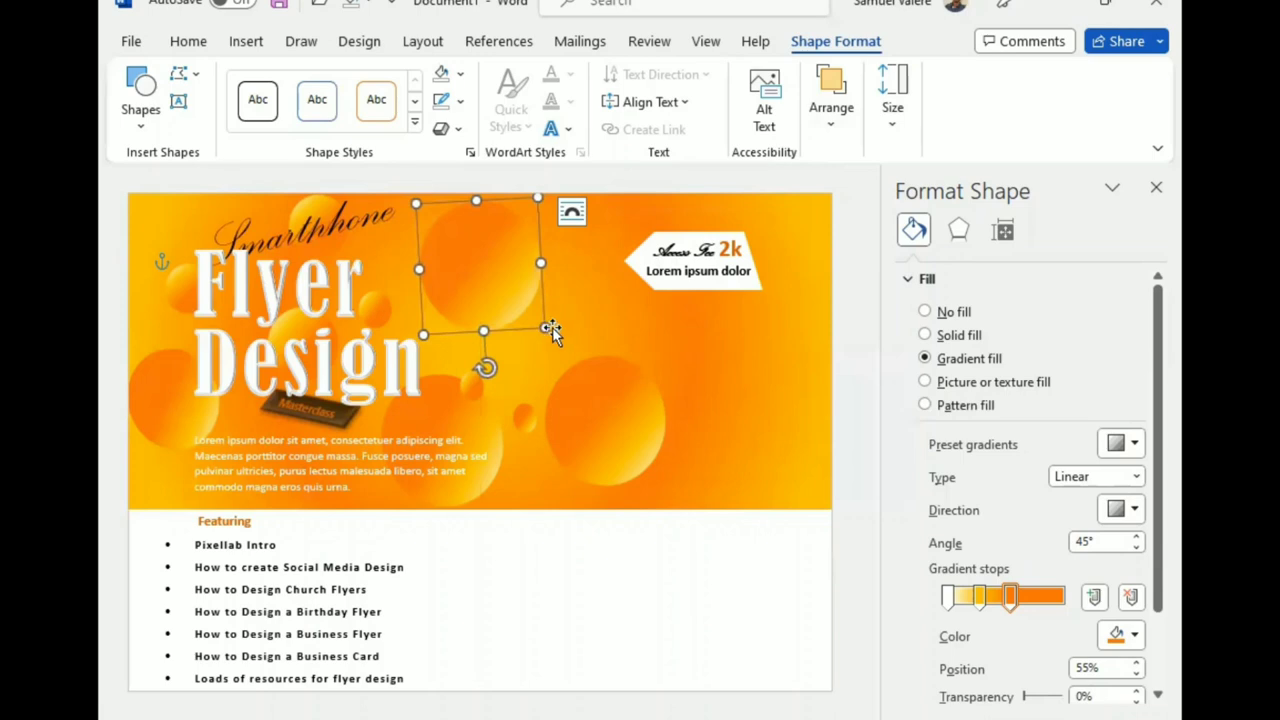
pyautogui.moveTo(545, 328); pyautogui.dragTo(537, 312)
pyautogui.moveTo(481, 279); pyautogui.dragTo(479, 287)
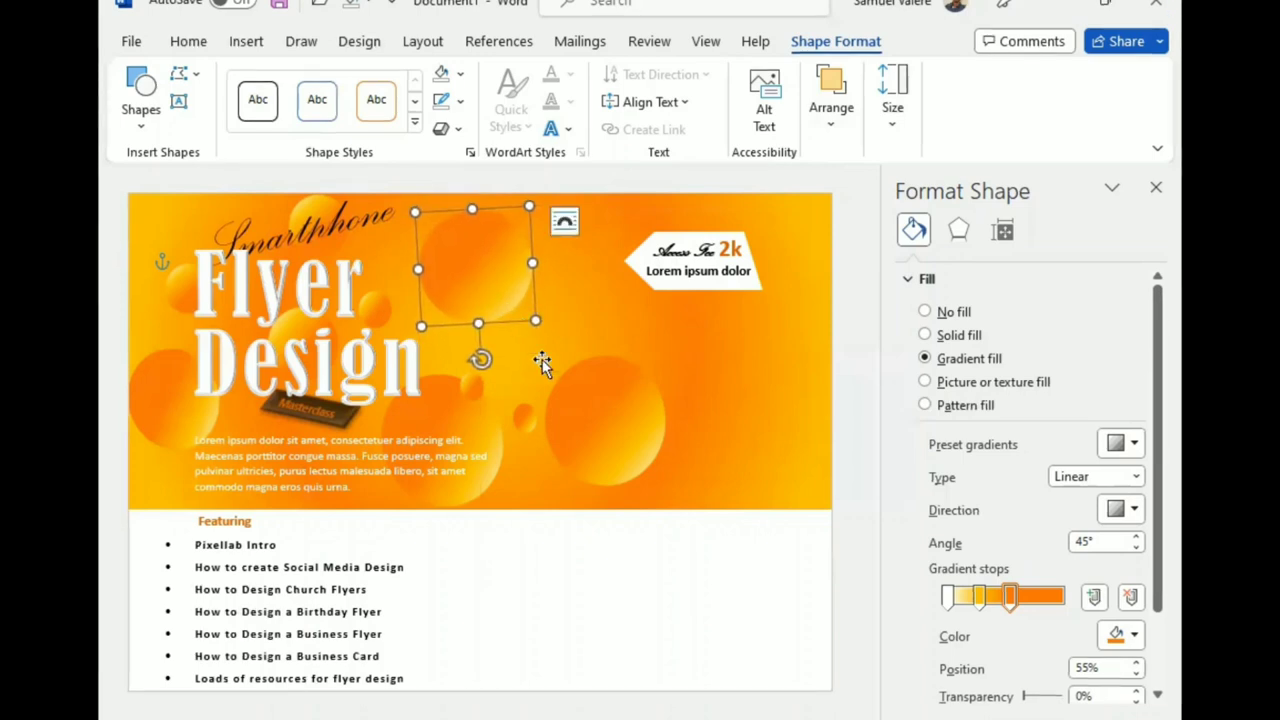
# Place one small circle at the price tag's right end and another higher in the banner.
pyautogui.click(522, 415)
pyautogui.moveTo(524, 416); pyautogui.dragTo(610, 272)
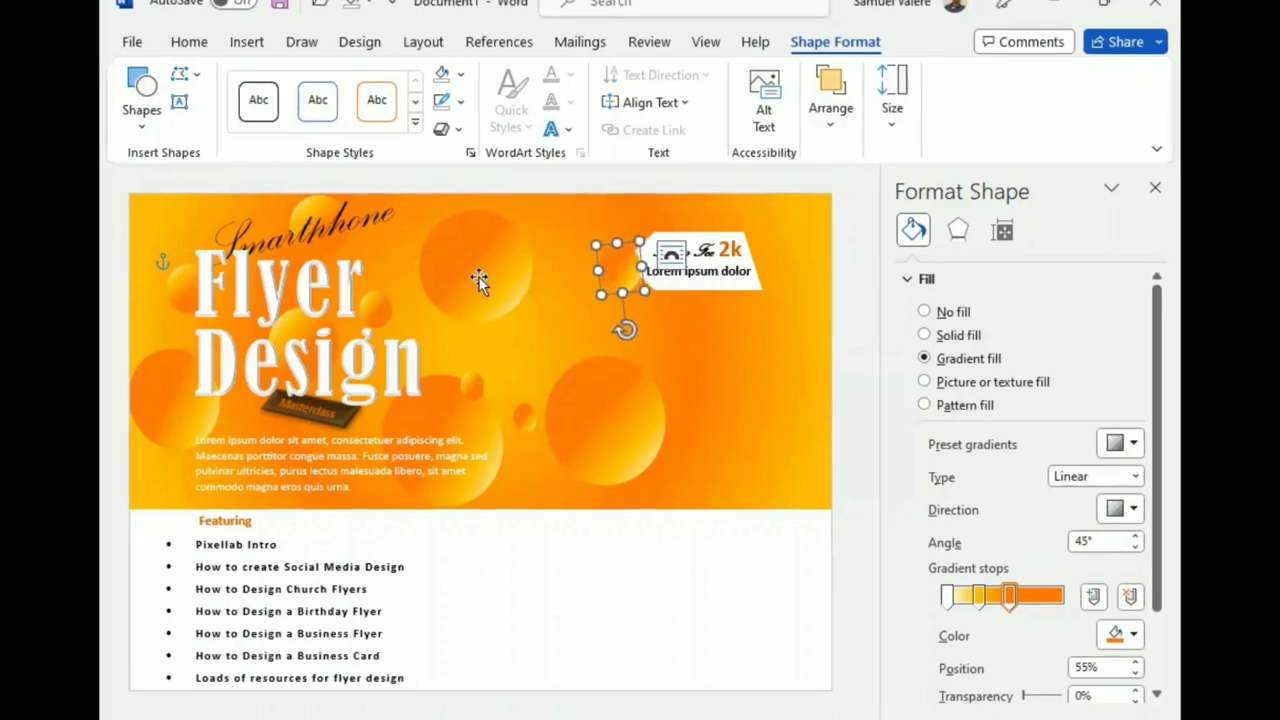
pyautogui.moveTo(618, 272)
pyautogui.mouseDown()
pyautogui.moveTo(778, 243)
pyautogui.moveTo(768, 236)
pyautogui.mouseUp()
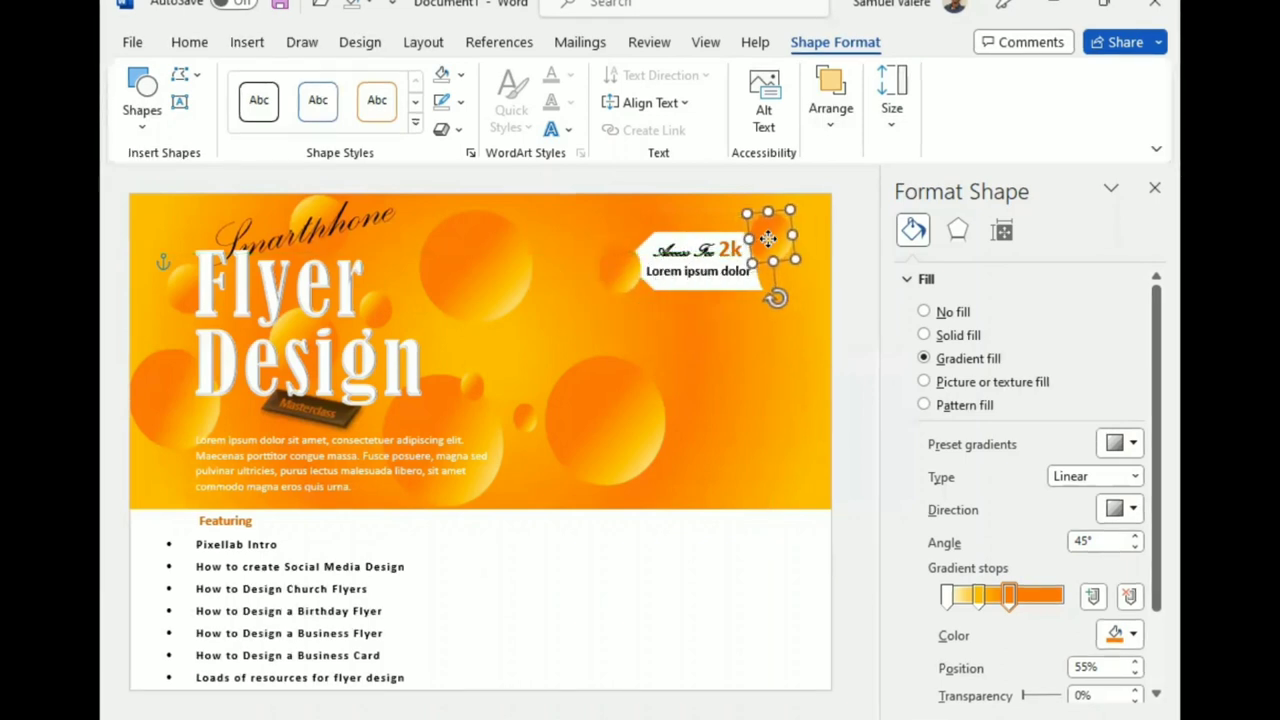
pyautogui.click(519, 418)
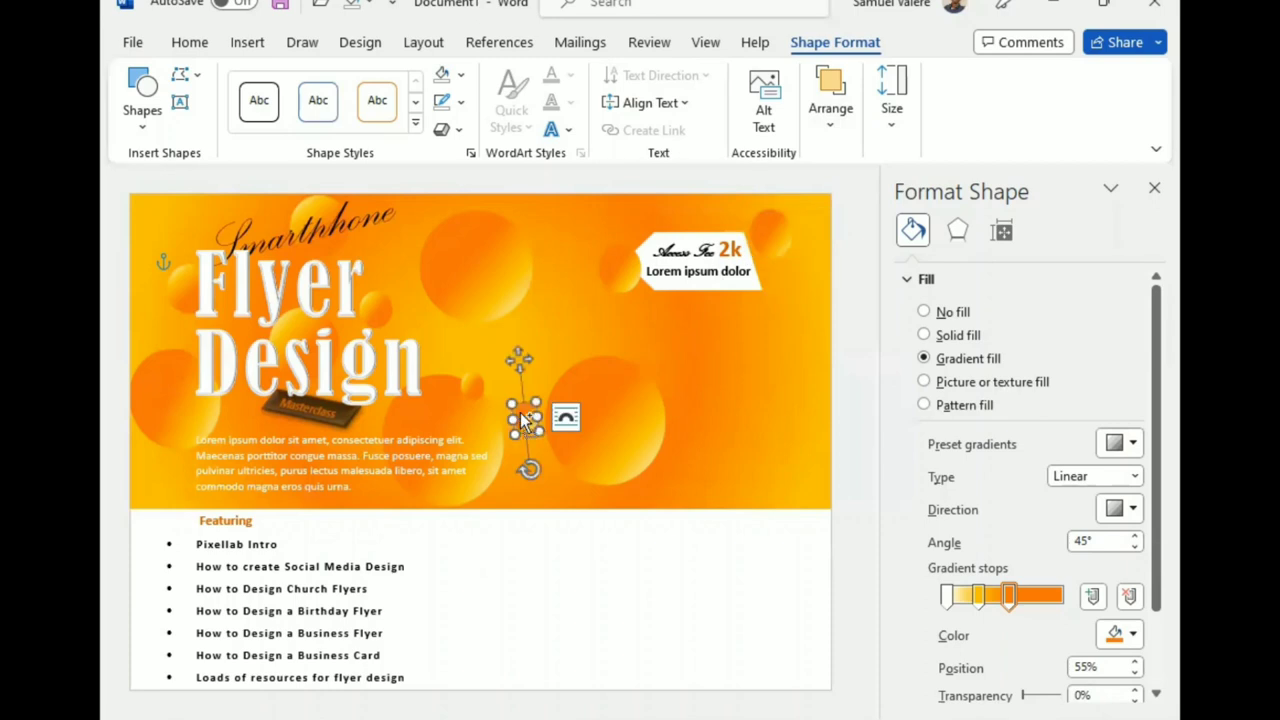
pyautogui.moveTo(522, 420); pyautogui.dragTo(536, 324)
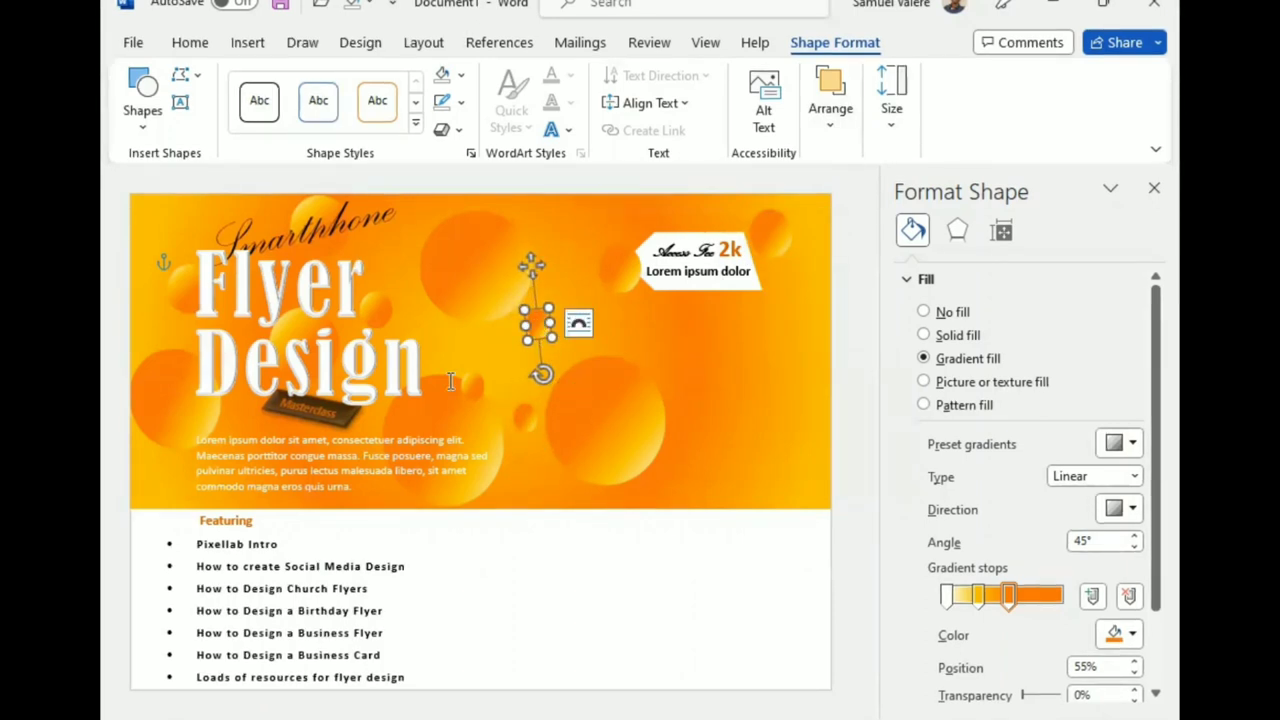
pyautogui.click(1154, 188)
pyautogui.click(1015, 341)
# Insert the cut-out photo of the man from folder 2 on this device.
pyautogui.click(248, 42)
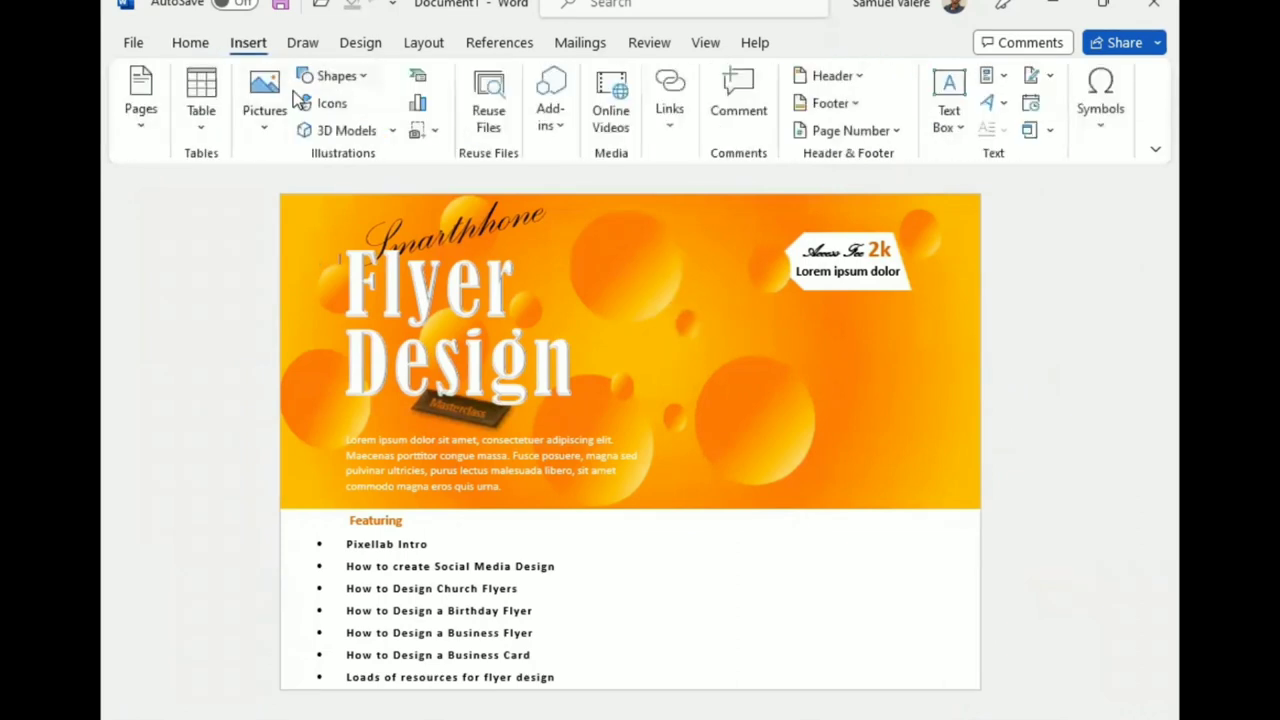
pyautogui.click(264, 100)
pyautogui.click(303, 197)
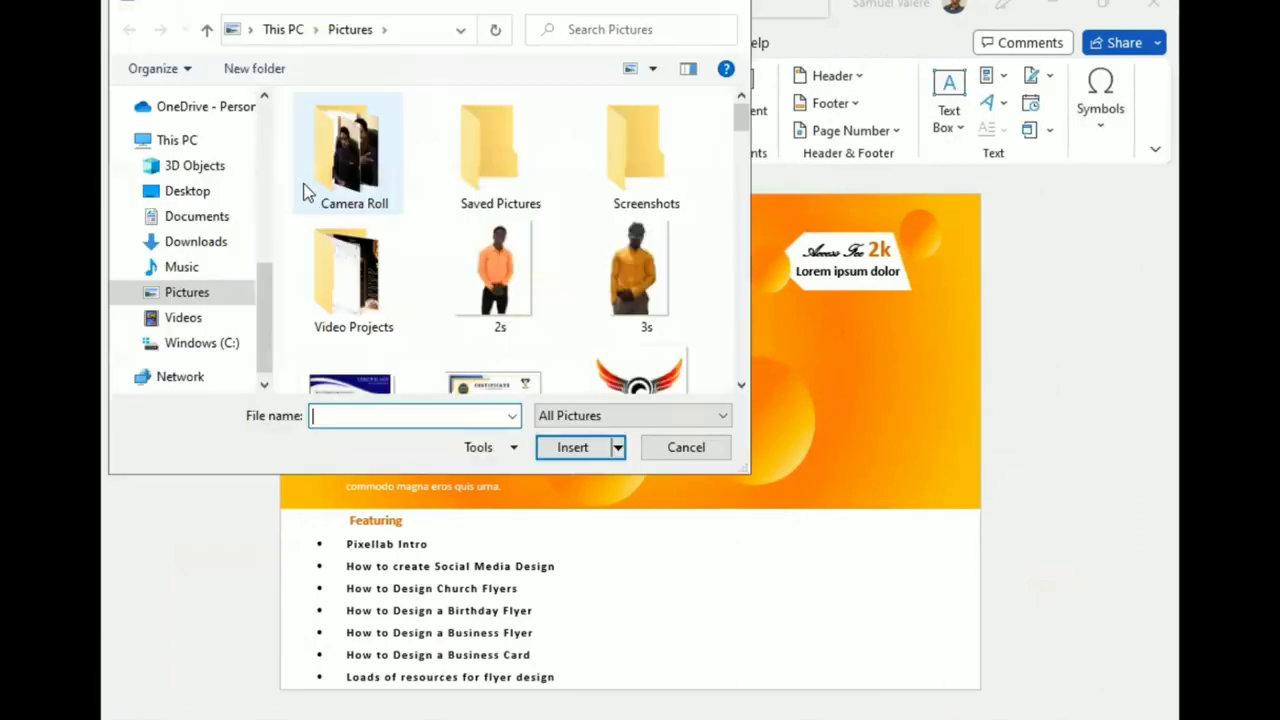
pyautogui.scroll(3, 194, 237)
pyautogui.scroll(5, 196, 228)
pyautogui.click(196, 228)
pyautogui.click(491, 320)
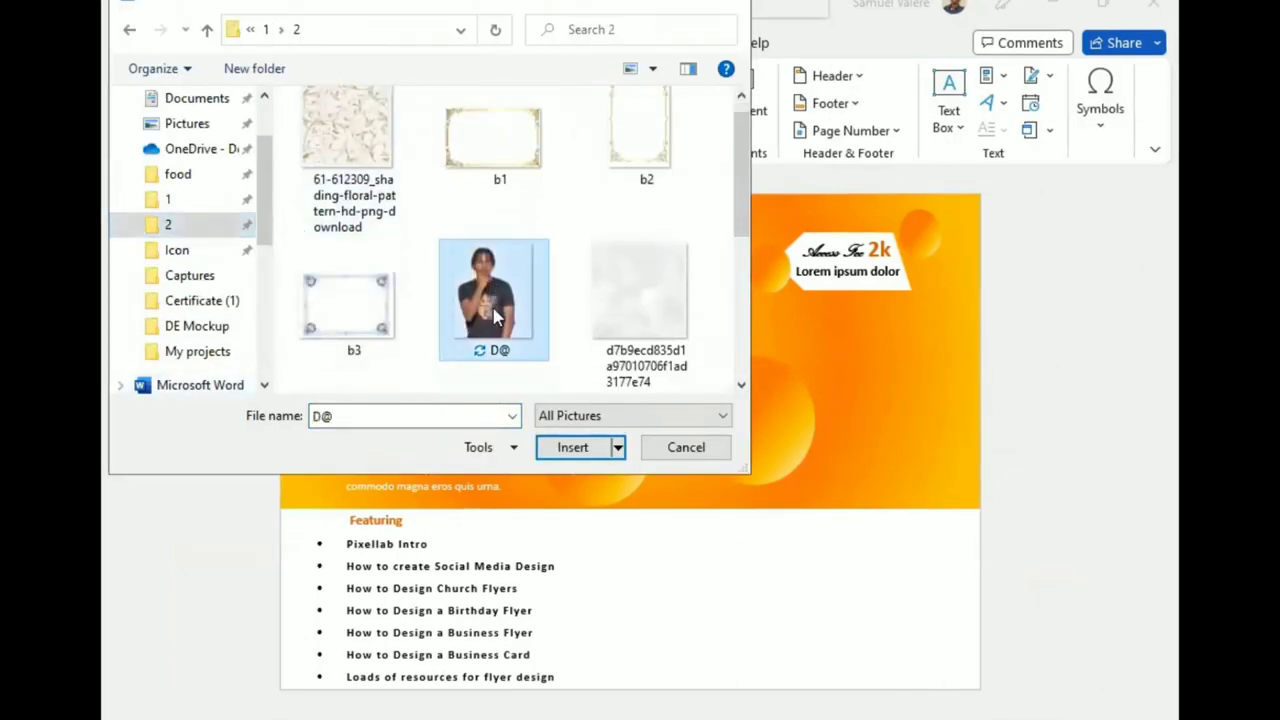
pyautogui.click(572, 447)
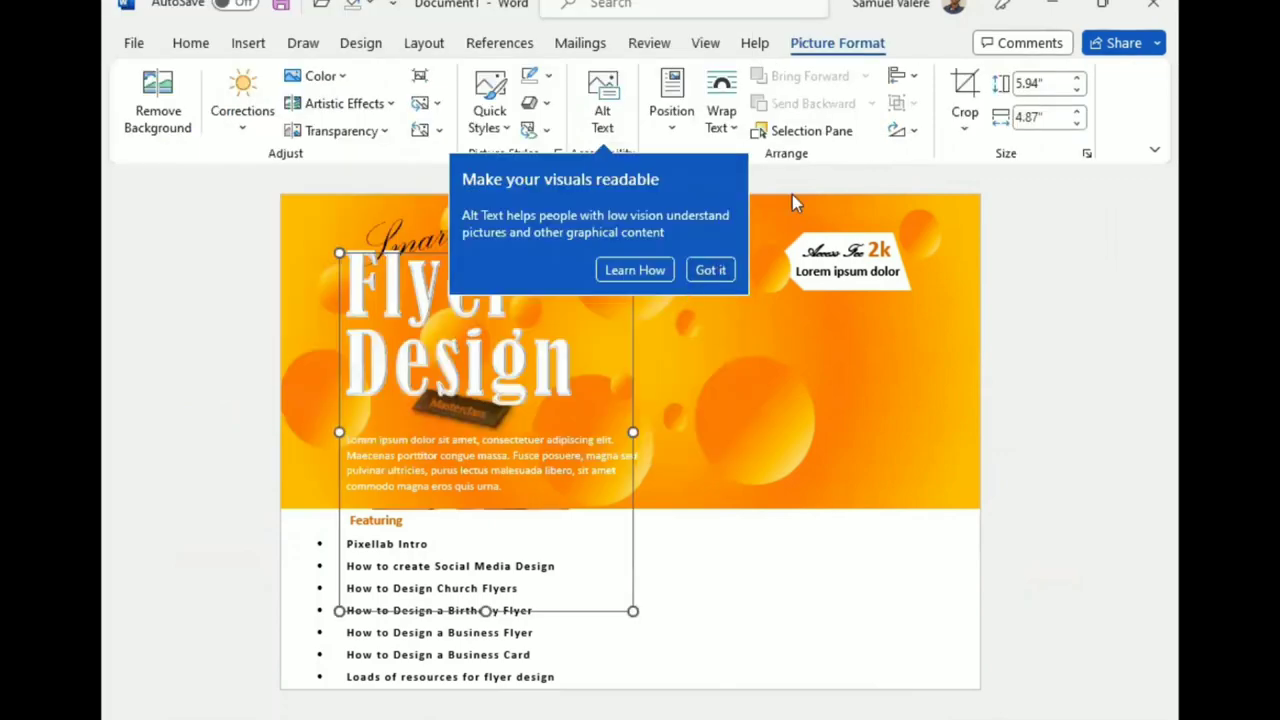
# Set the photo In Front of Text and place it on the flyer's right below the price tag.
pyautogui.click(722, 110)
pyautogui.moveTo(536, 475); pyautogui.dragTo(863, 488)
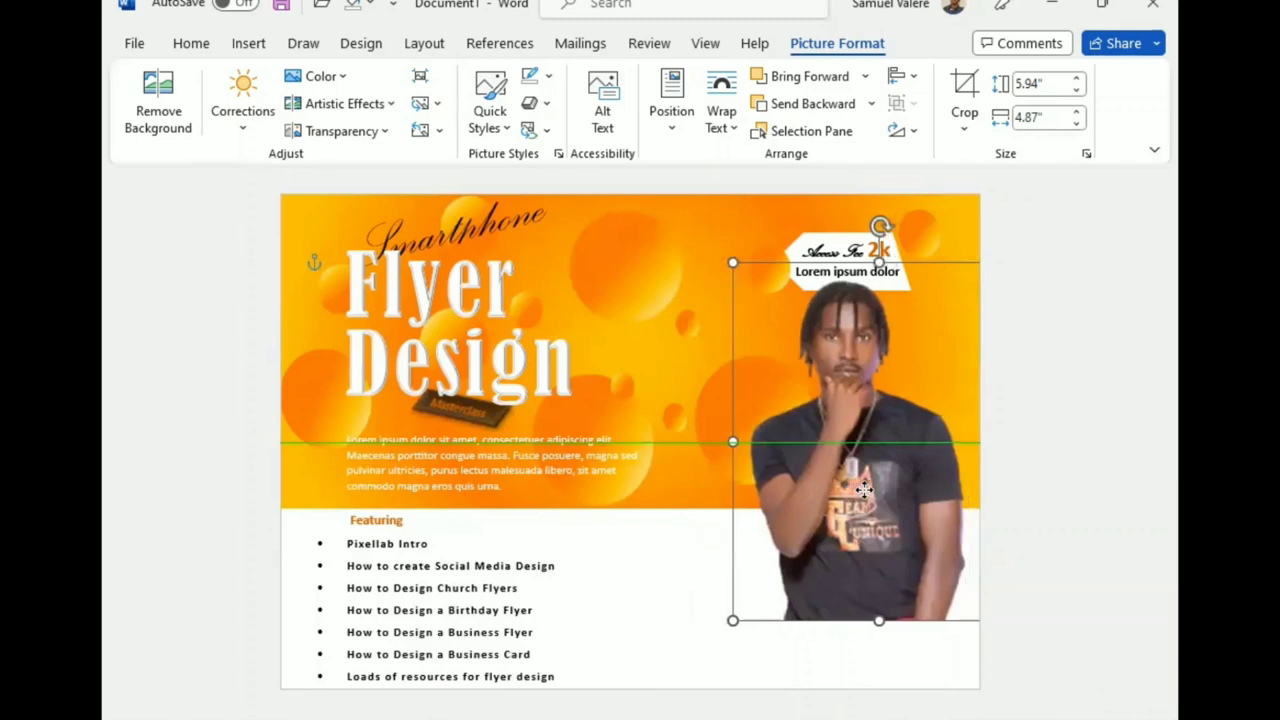
pyautogui.moveTo(863, 488); pyautogui.dragTo(864, 487)
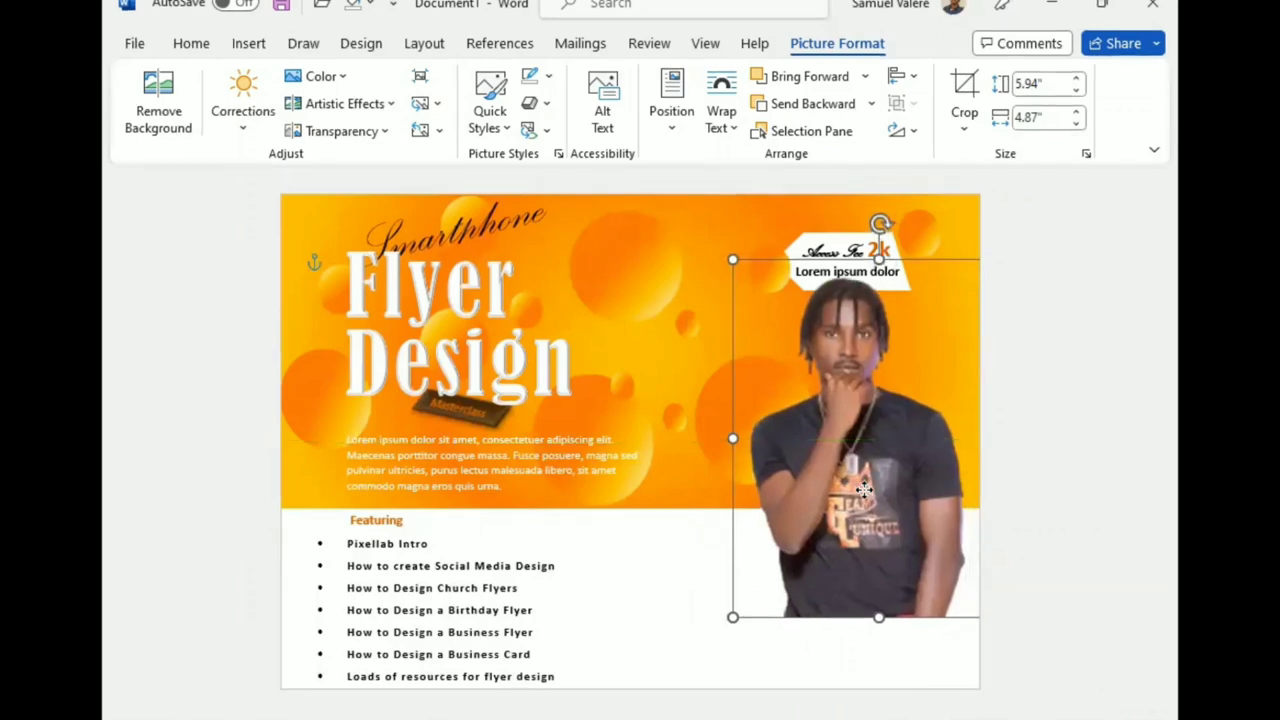
pyautogui.press('Down')
pyautogui.press('Down')
pyautogui.press('Down')
pyautogui.press('Down')
pyautogui.press('Down')
pyautogui.press('Down')
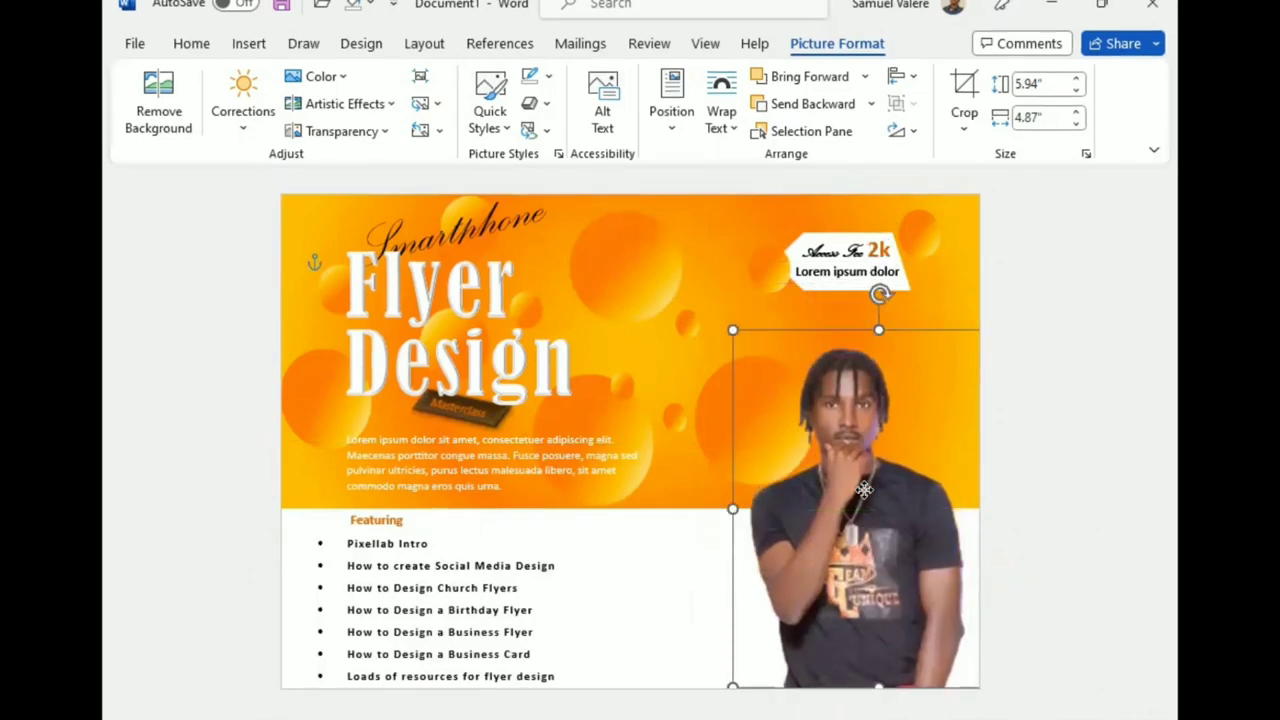
pyautogui.click(900, 289)
# Select the Access Fee 2k badge parts and nudge the badge up three steps.
pyautogui.keyDown('shift'); pyautogui.click(873, 271); pyautogui.keyUp('shift')
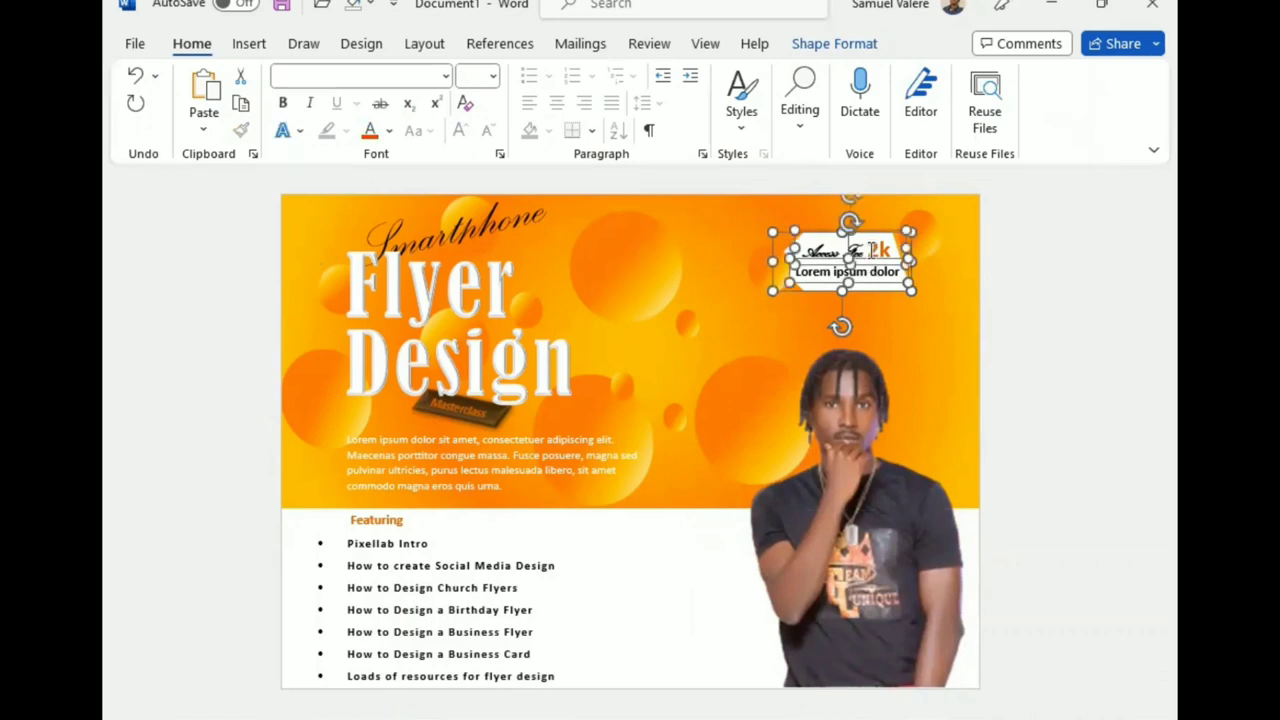
pyautogui.keyDown('shift'); pyautogui.click(872, 248); pyautogui.keyUp('shift')
pyautogui.press('Up')
pyautogui.press('Up')
pyautogui.press('Up')
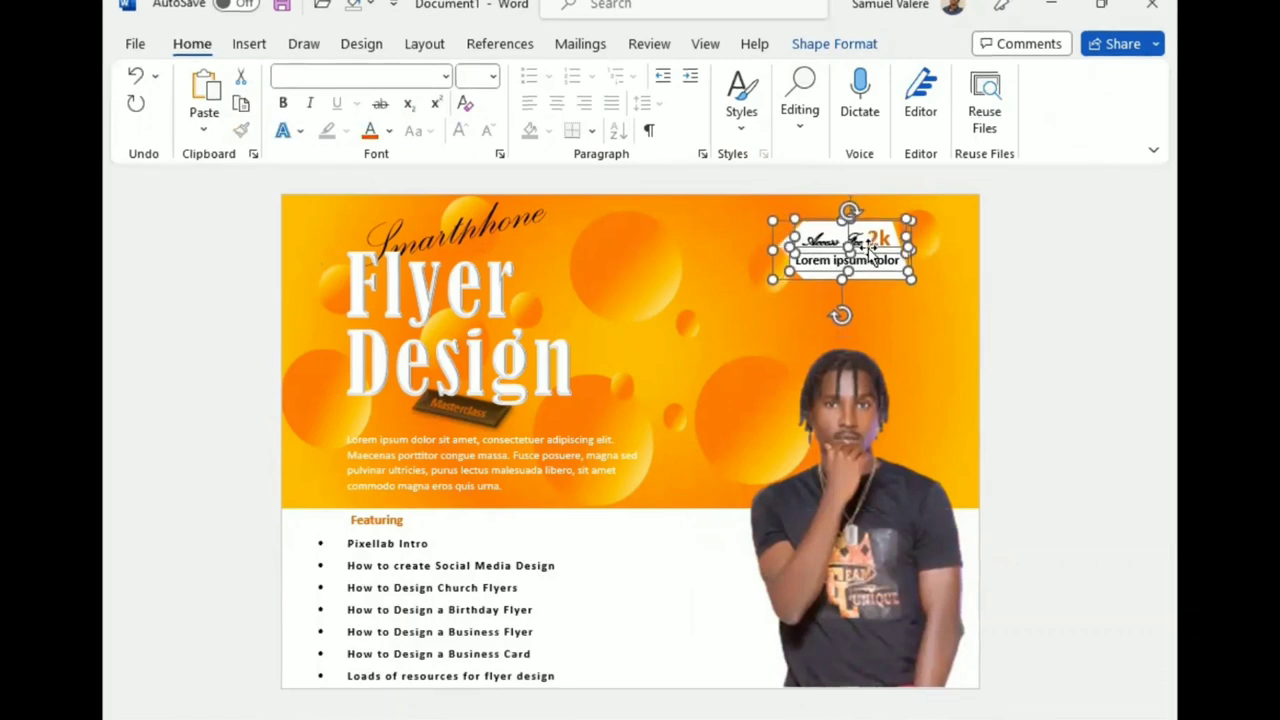
pyautogui.press('Up')
pyautogui.press('Up')
pyautogui.press('Up')
pyautogui.press('Up')
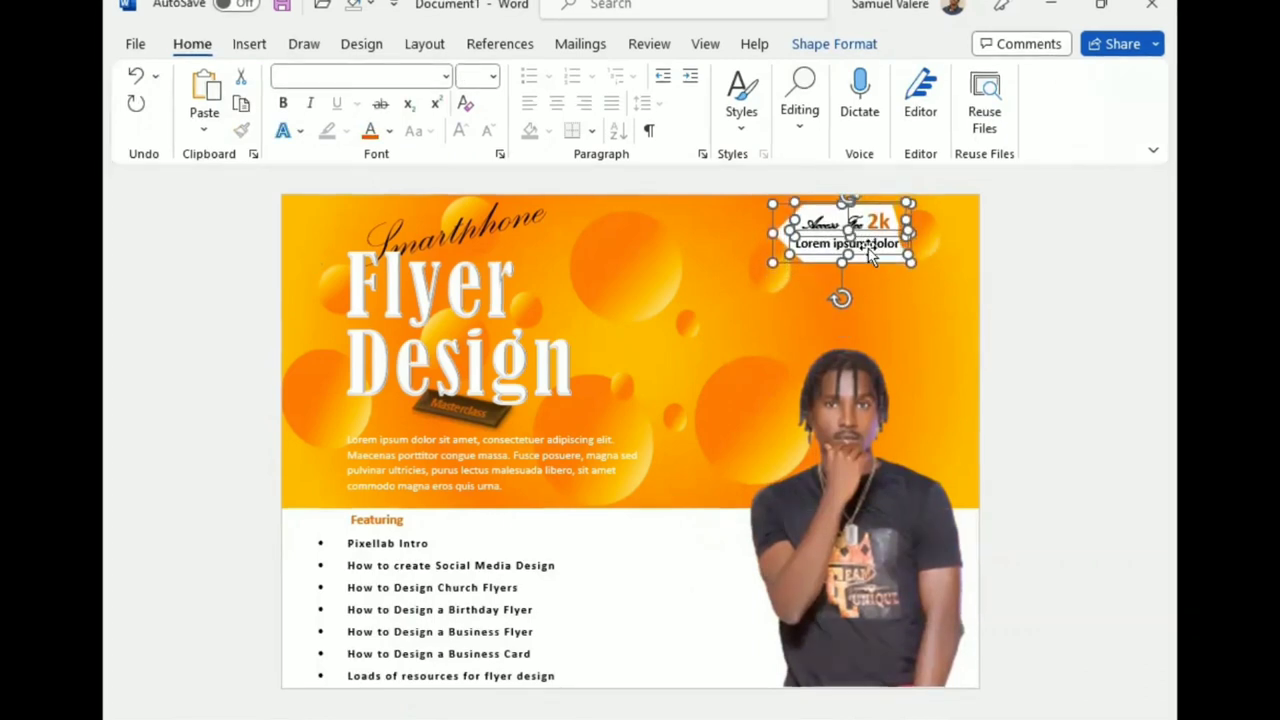
pyautogui.press('Up')
pyautogui.click(834, 44)
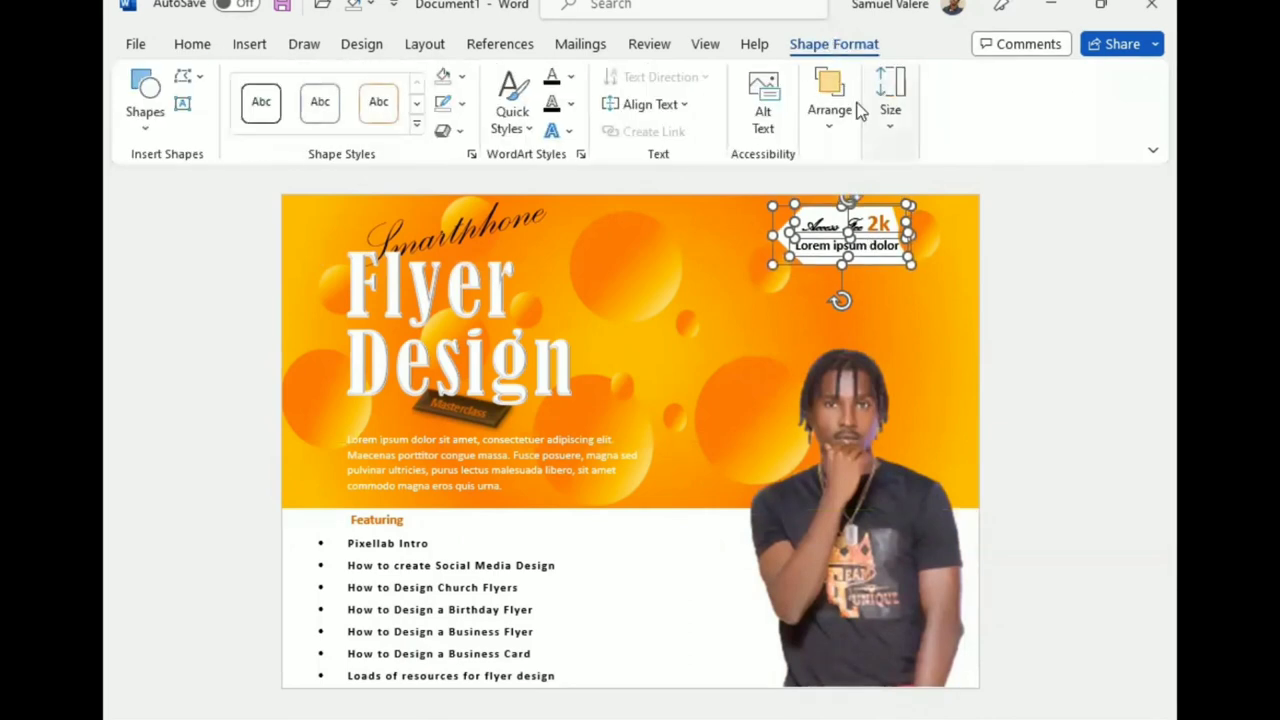
pyautogui.click(835, 110)
# Resize and reposition the man's photo so it reaches up toward the badge.
pyautogui.click(860, 480)
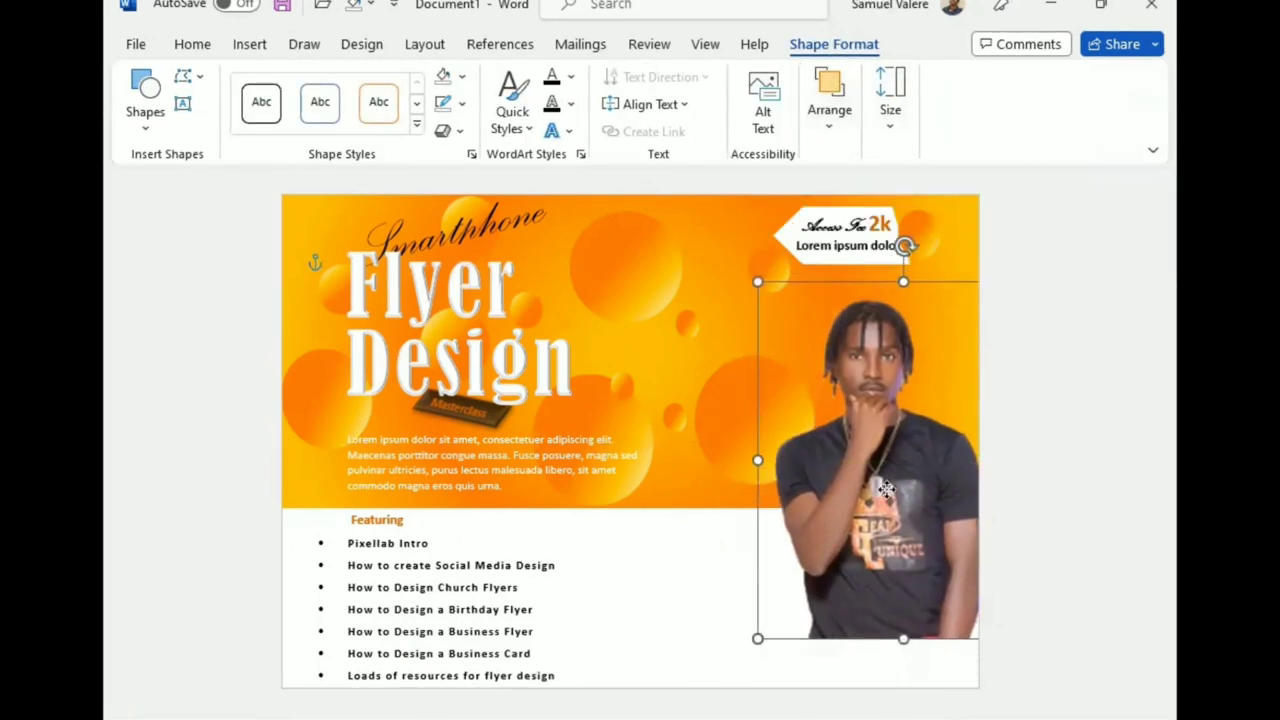
pyautogui.moveTo(742, 634); pyautogui.dragTo(712, 658)
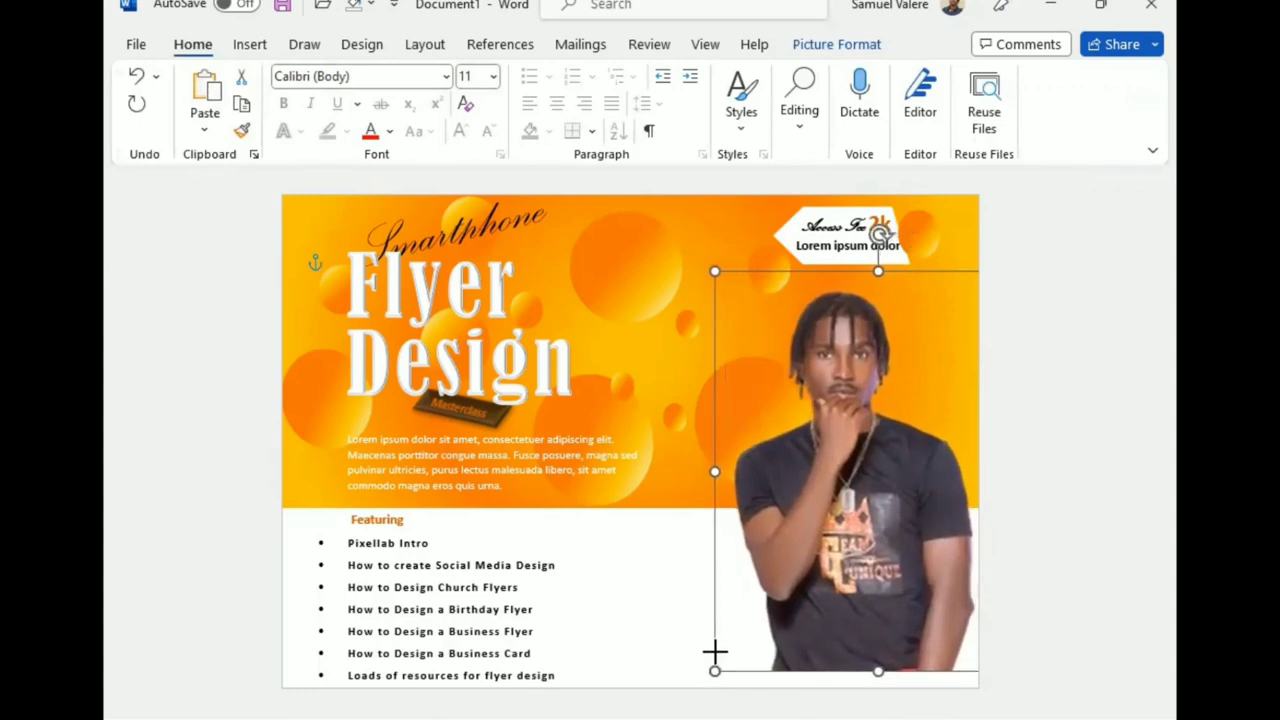
pyautogui.moveTo(849, 568); pyautogui.dragTo(846, 549)
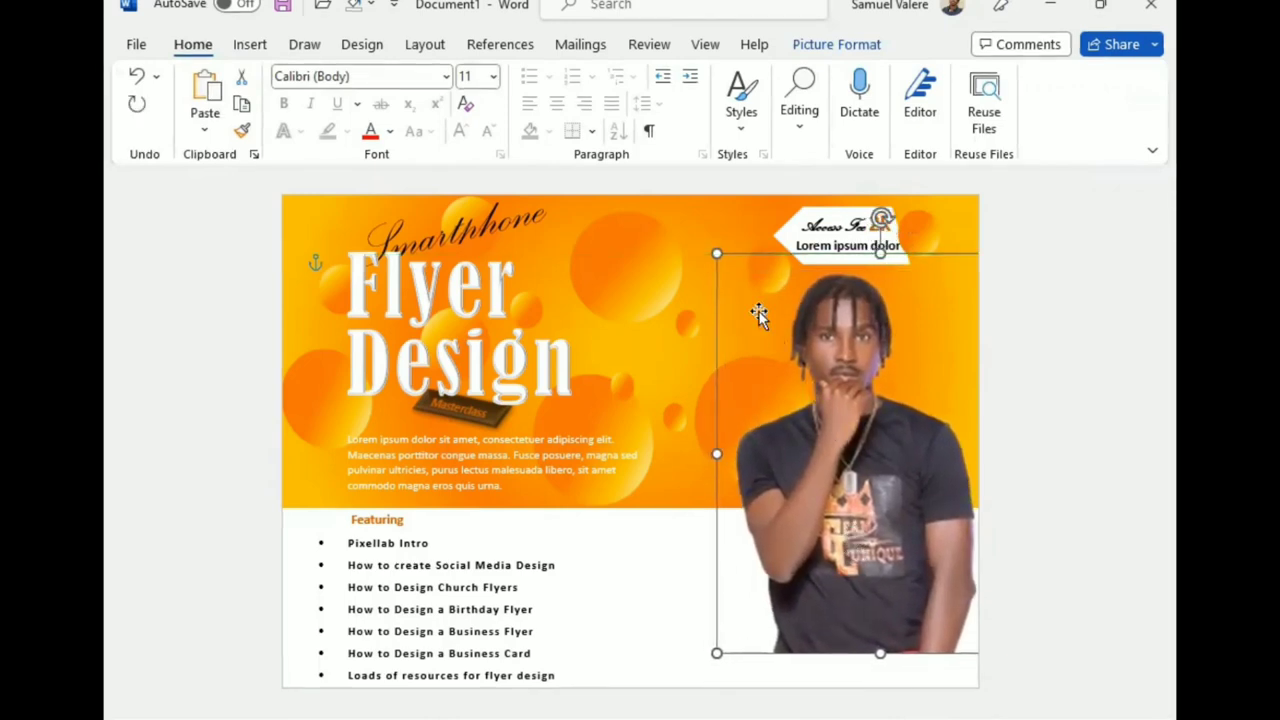
pyautogui.moveTo(711, 251); pyautogui.dragTo(722, 237)
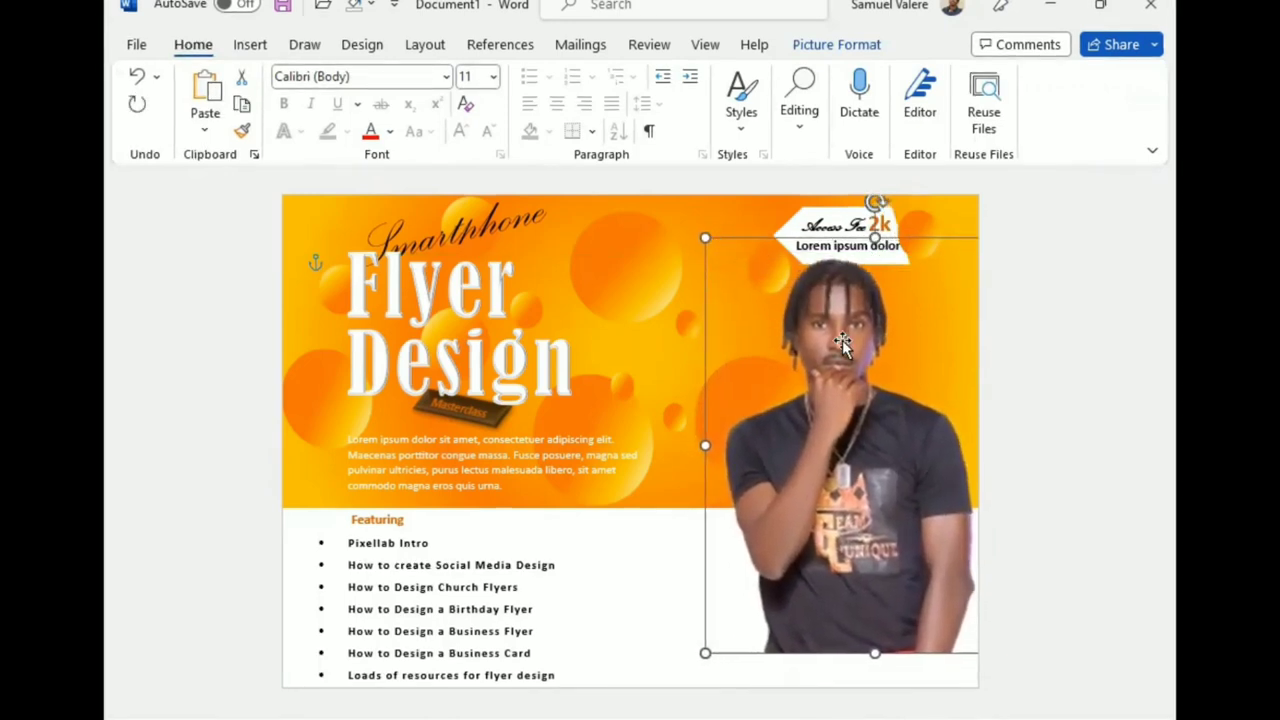
pyautogui.moveTo(843, 346); pyautogui.dragTo(843, 343)
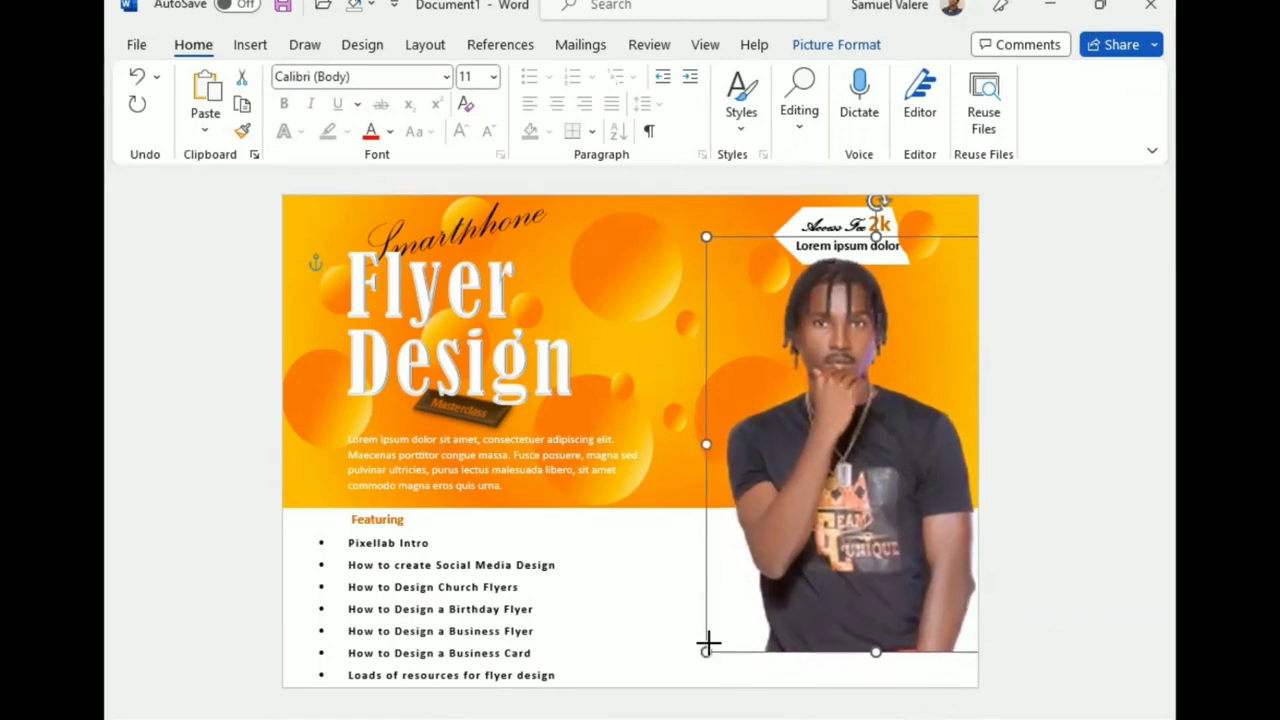
pyautogui.moveTo(707, 647)
pyautogui.mouseDown()
pyautogui.moveTo(735, 622)
pyautogui.moveTo(723, 614)
pyautogui.mouseUp()
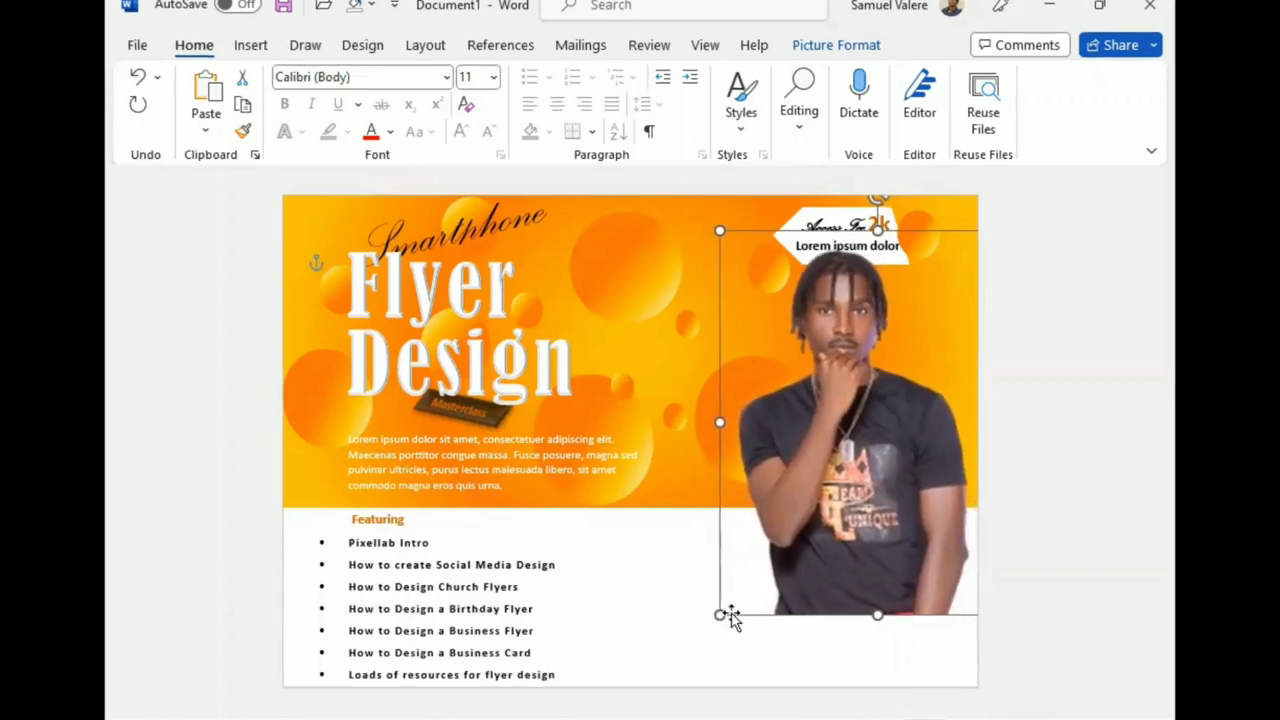
# Nudge the small shape left of the man slightly left and down.
pyautogui.click(713, 428)
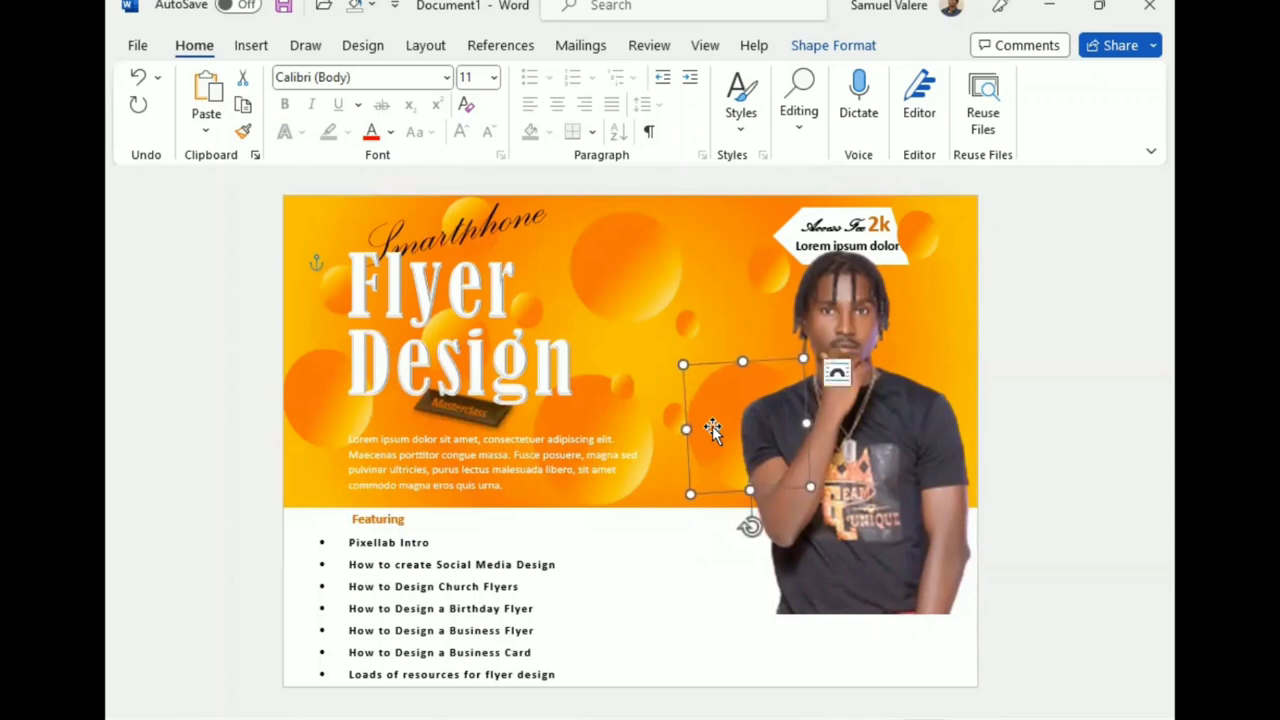
pyautogui.press('Left')
pyautogui.press('Down')
pyautogui.press('Down')
pyautogui.press('Down')
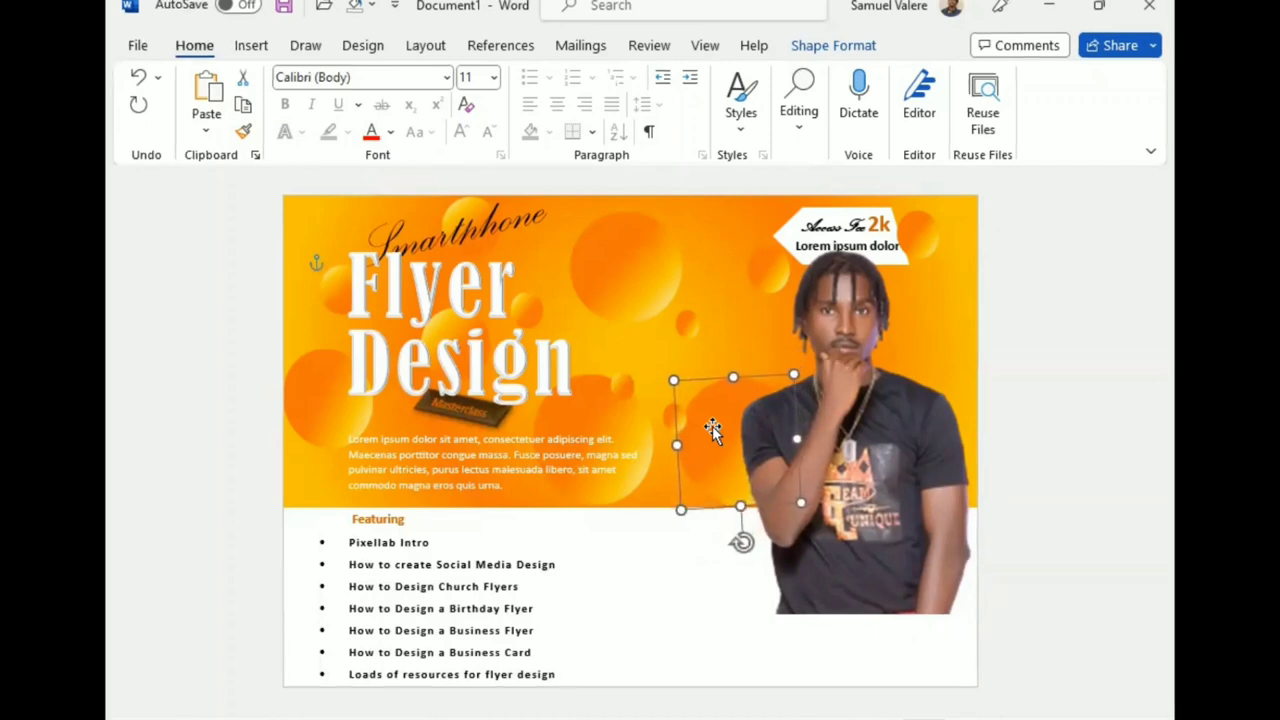
pyautogui.click(891, 262)
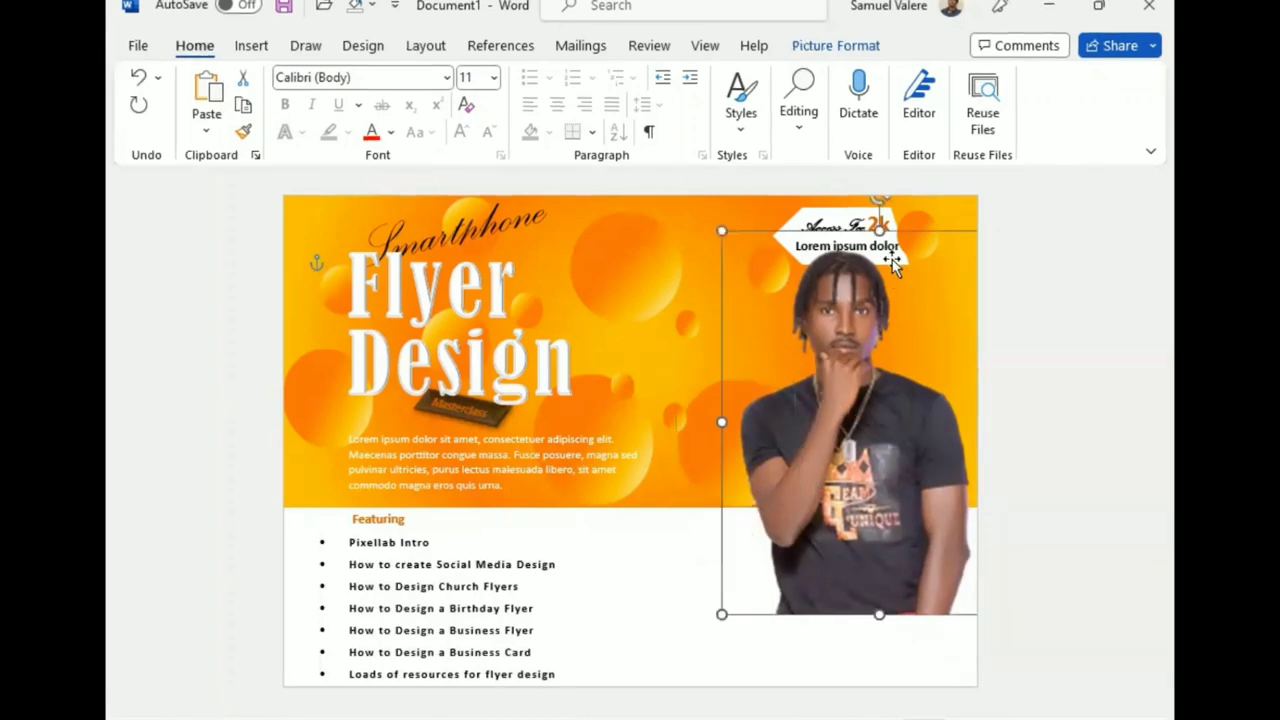
pyautogui.click(836, 212)
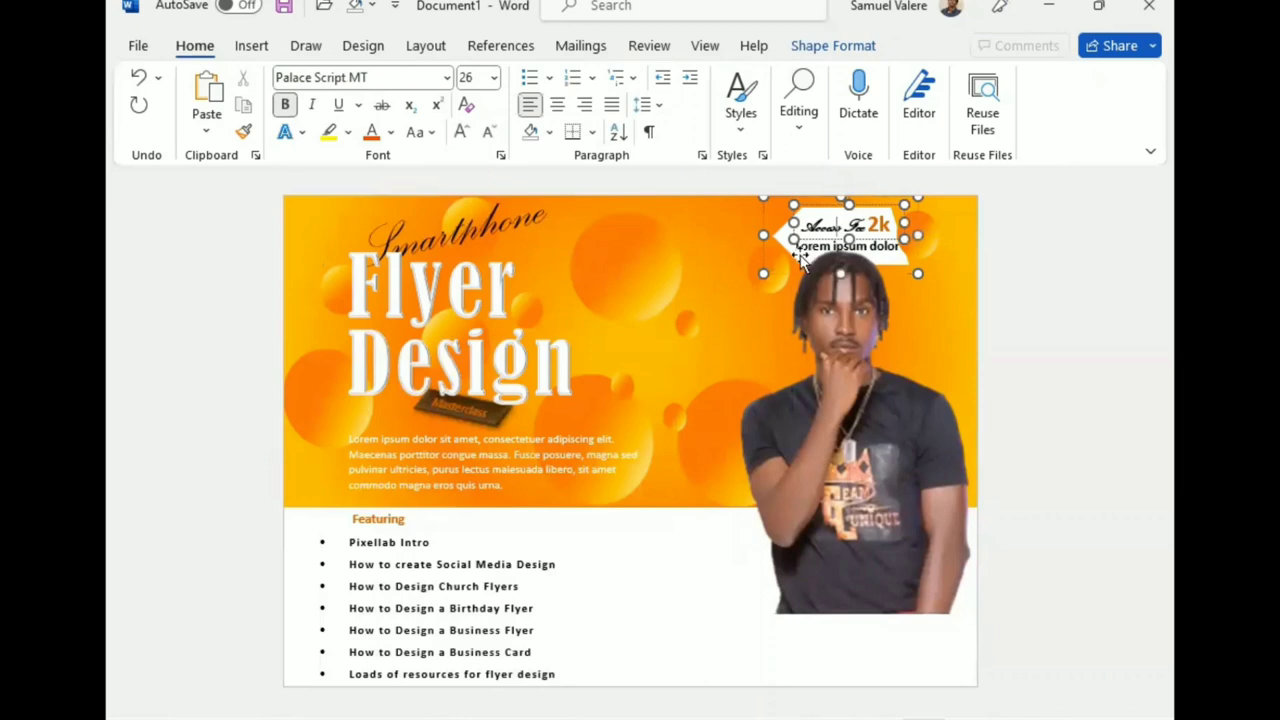
# Bring the Access Fee badge to the front, in front of the man's photo.
pyautogui.click(833, 45)
pyautogui.click(828, 110)
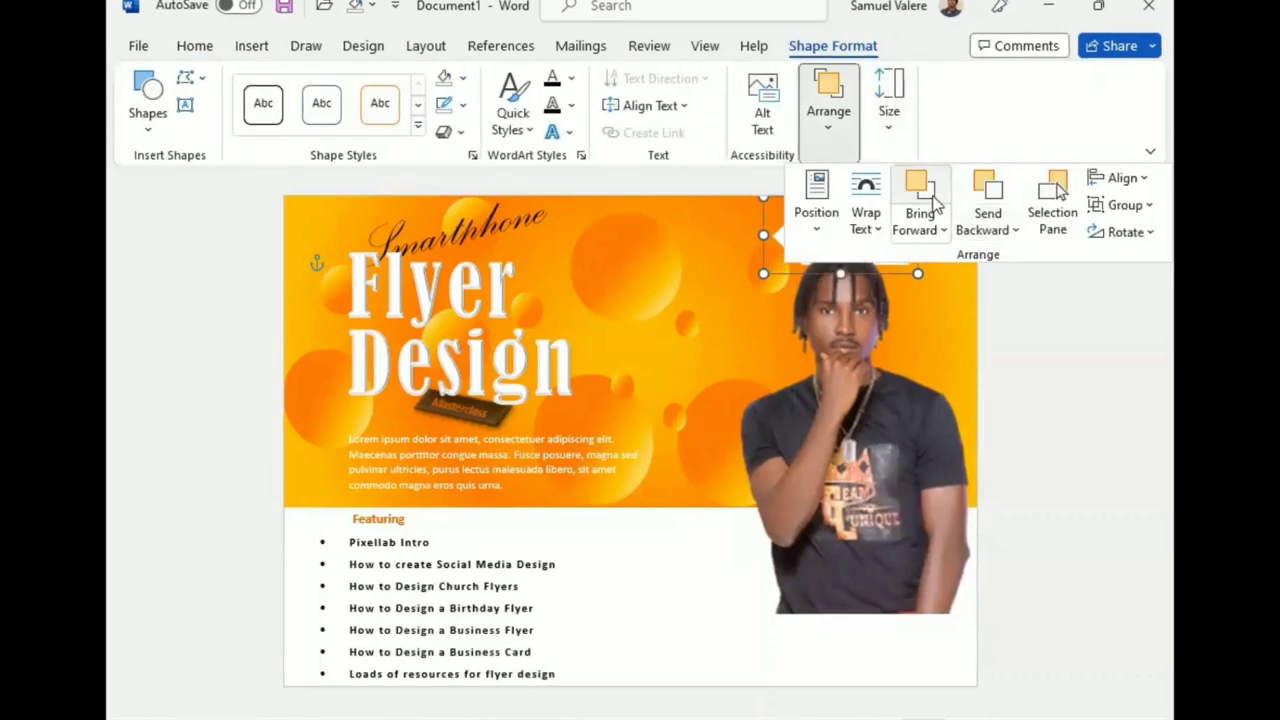
pyautogui.click(942, 229)
pyautogui.click(977, 291)
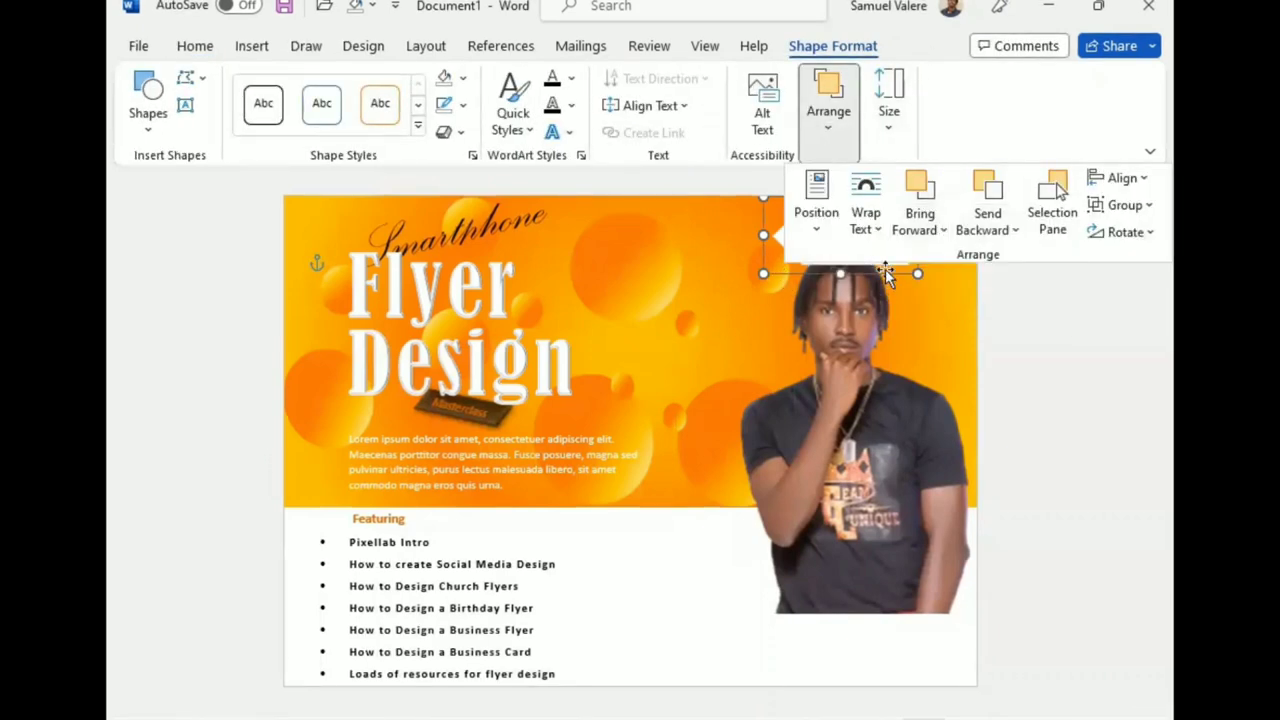
# Make the badge's white fill 36% transparent via More Gradients.
pyautogui.click(466, 79)
pyautogui.moveTo(548, 462)
pyautogui.click(697, 714)
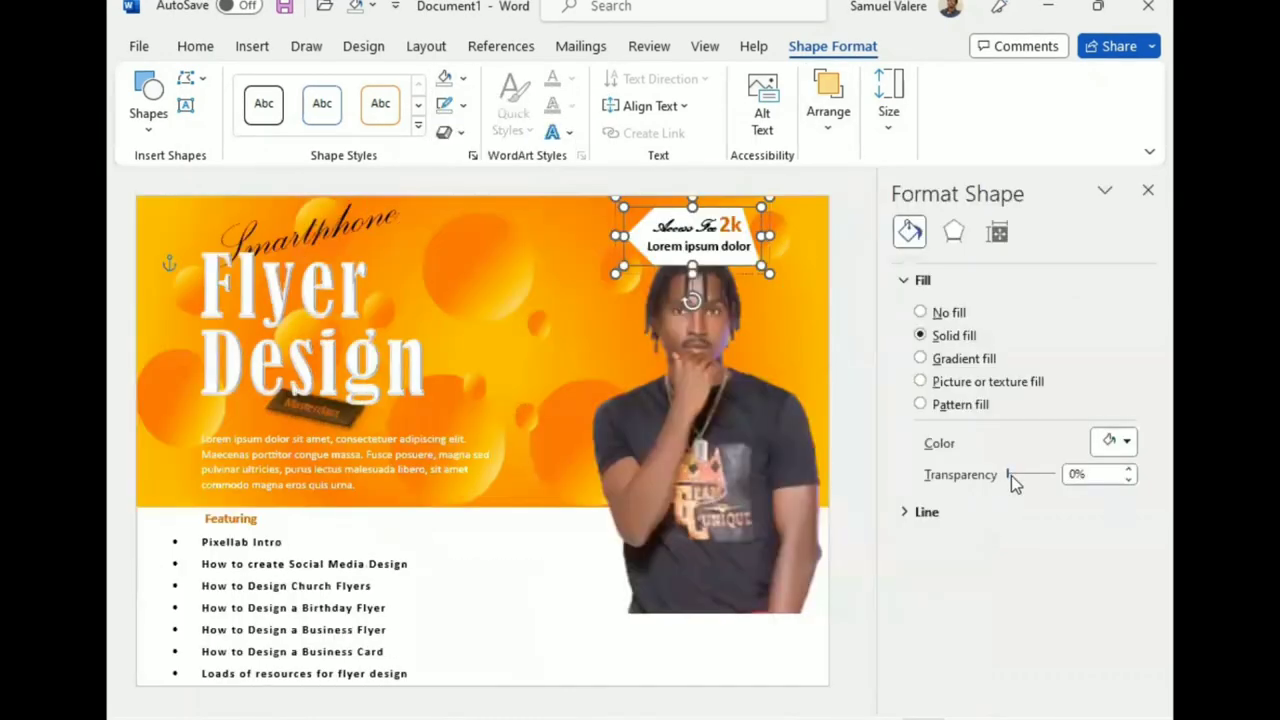
pyautogui.moveTo(1007, 475); pyautogui.dragTo(1022, 476)
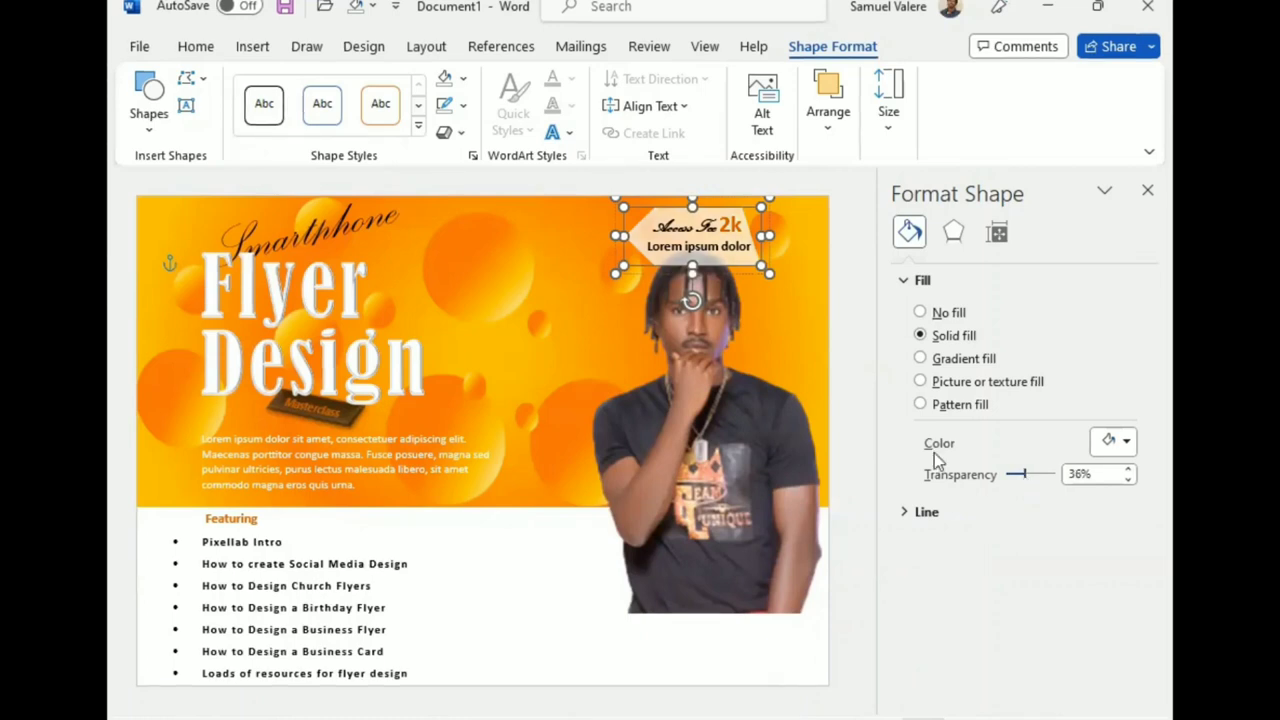
pyautogui.click(733, 278)
pyautogui.moveTo(733, 278); pyautogui.dragTo(733, 276)
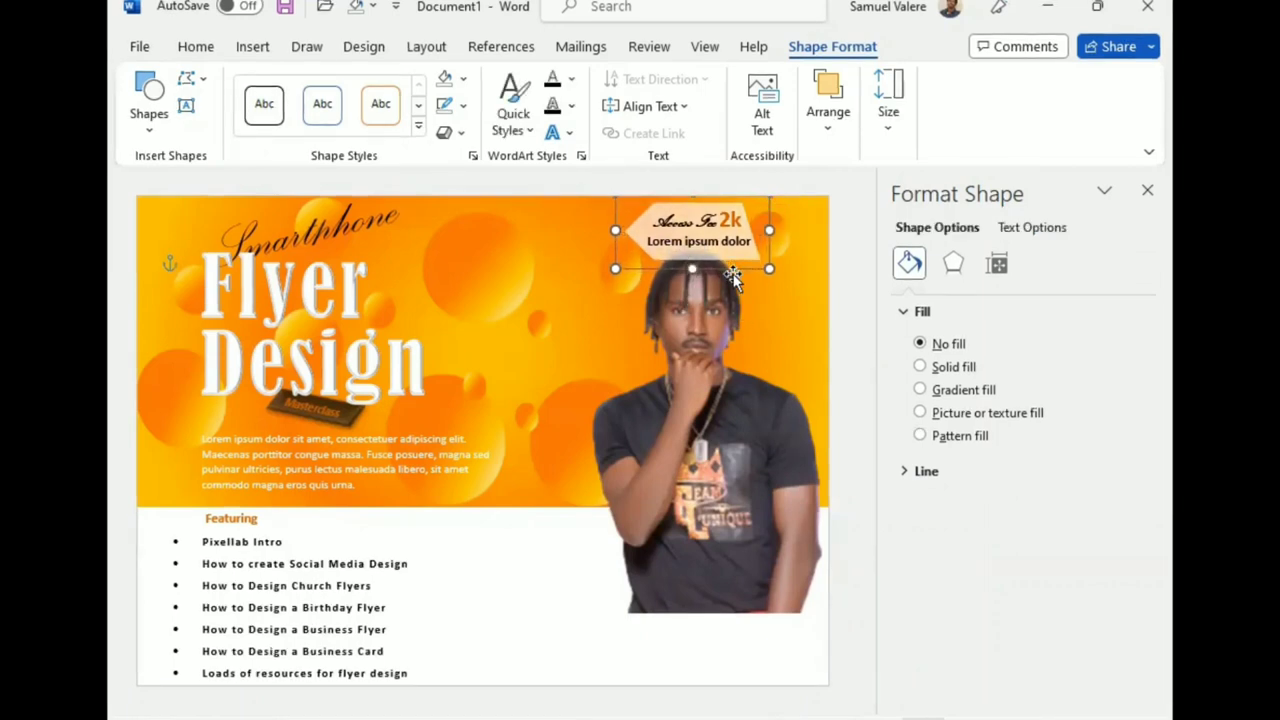
pyautogui.click(781, 251)
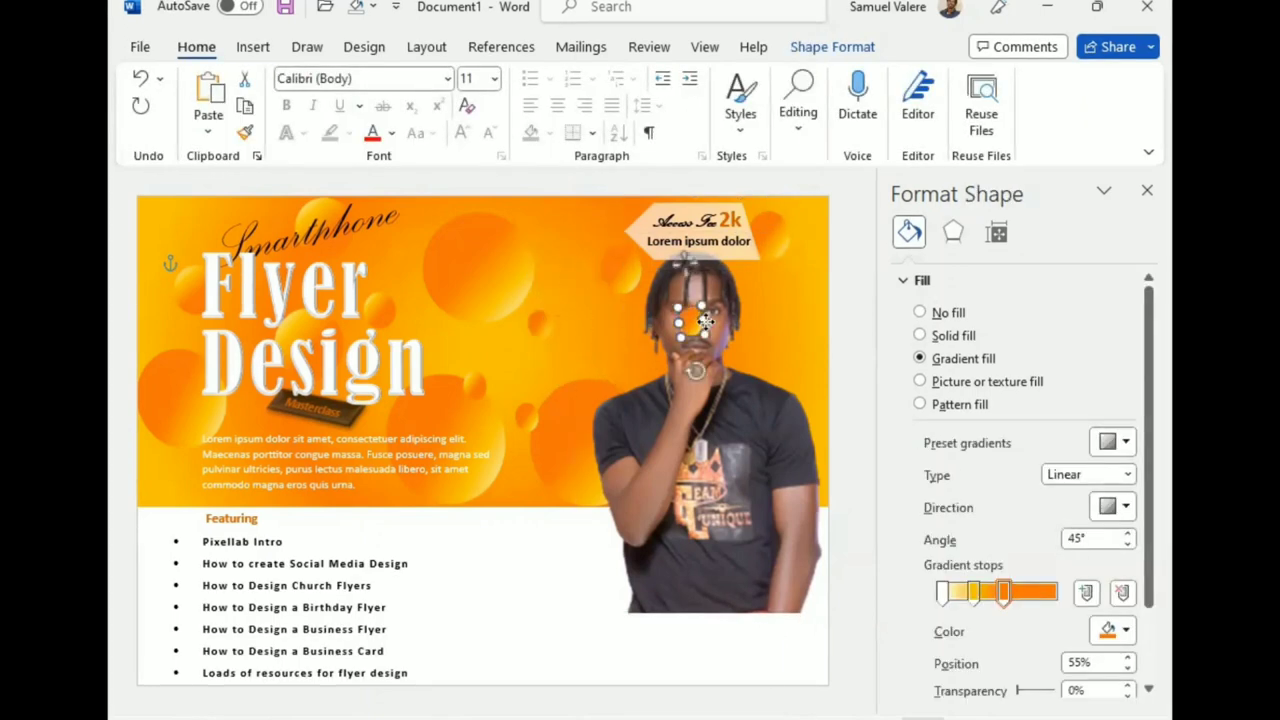
# Move the gradient circles onto the man's right shoulder, rotating and resizing them.
pyautogui.moveTo(541, 325); pyautogui.dragTo(783, 352)
pyautogui.moveTo(762, 408); pyautogui.dragTo(779, 305)
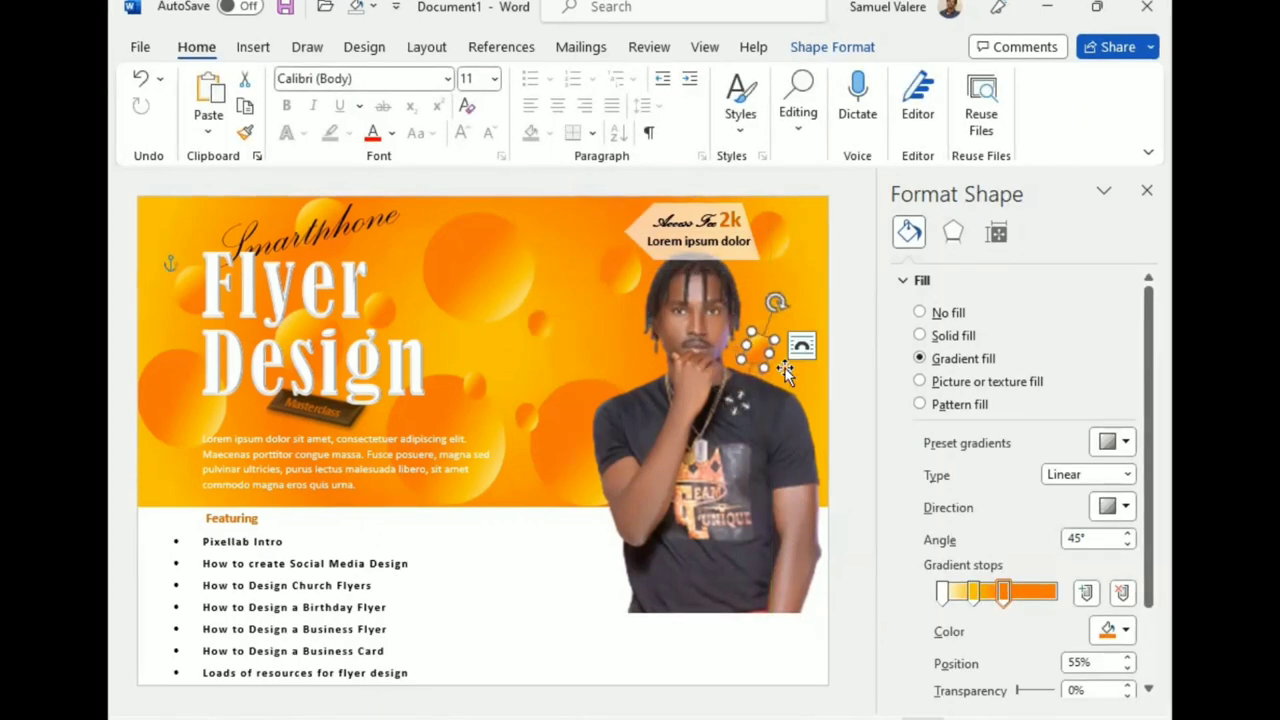
pyautogui.moveTo(766, 372); pyautogui.dragTo(776, 394)
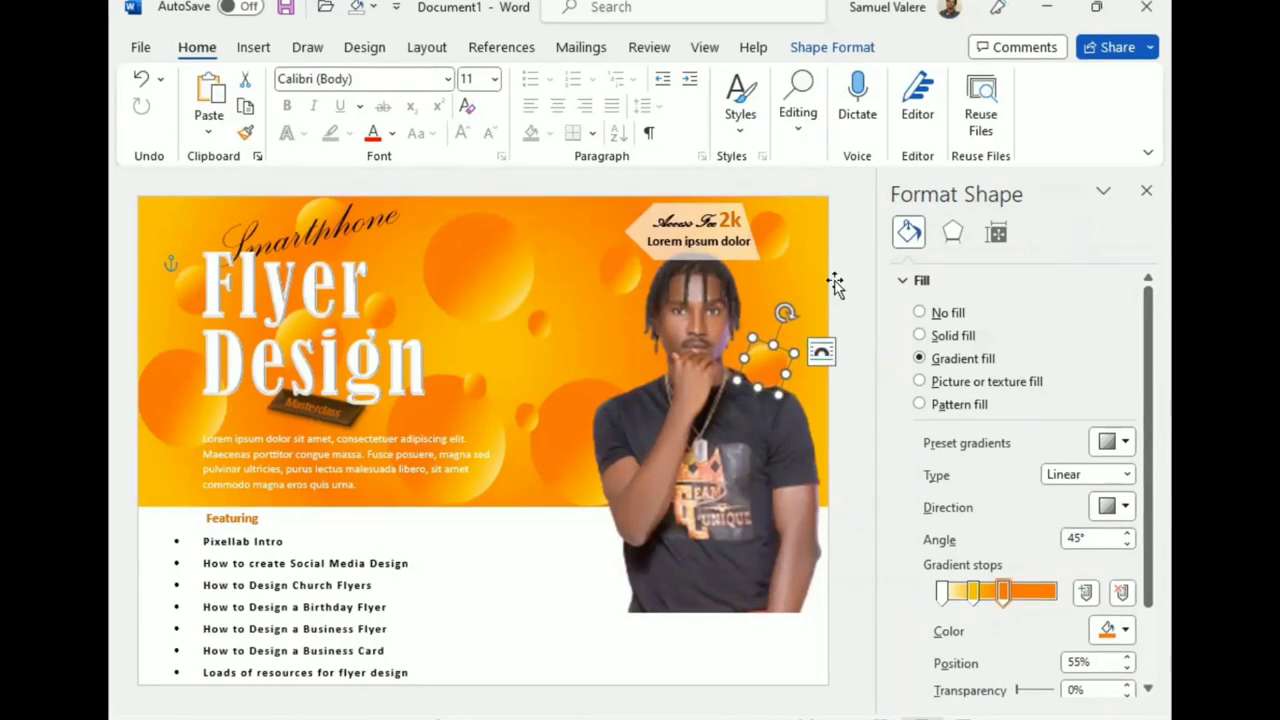
# Send the gradient circles to the back, behind the man's photo.
pyautogui.click(836, 47)
pyautogui.click(820, 130)
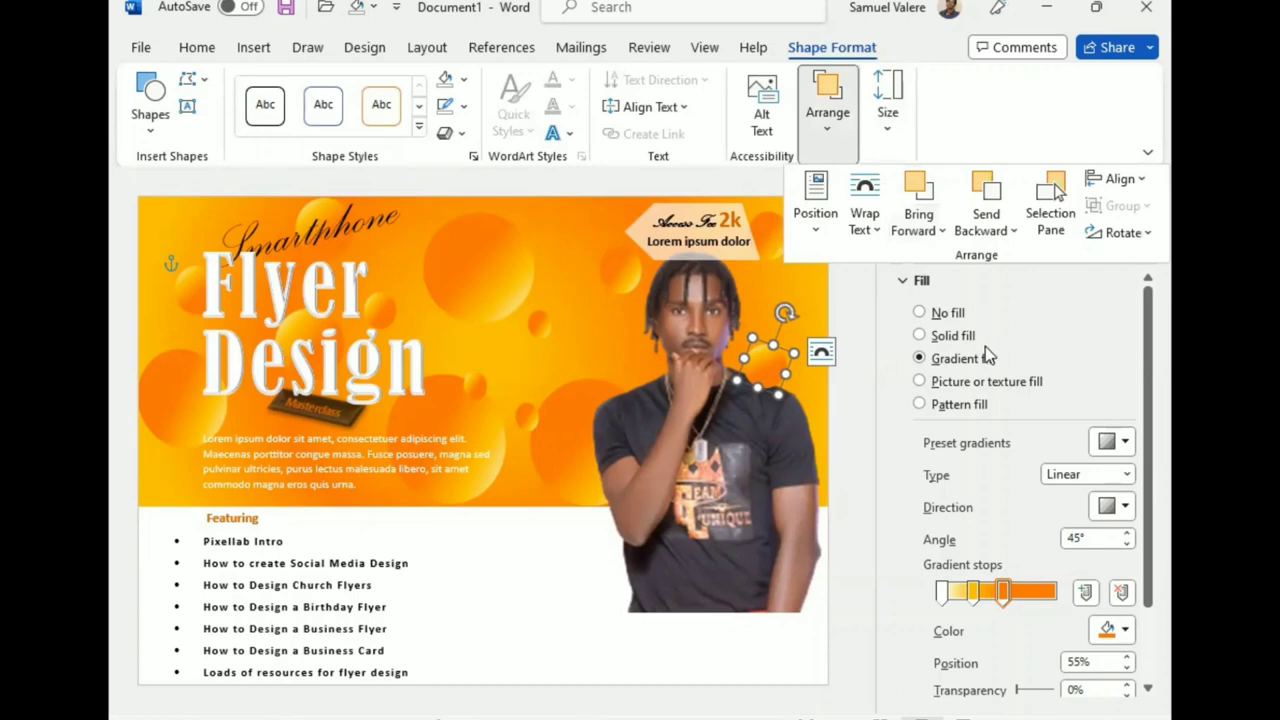
pyautogui.click(985, 230)
pyautogui.click(1043, 289)
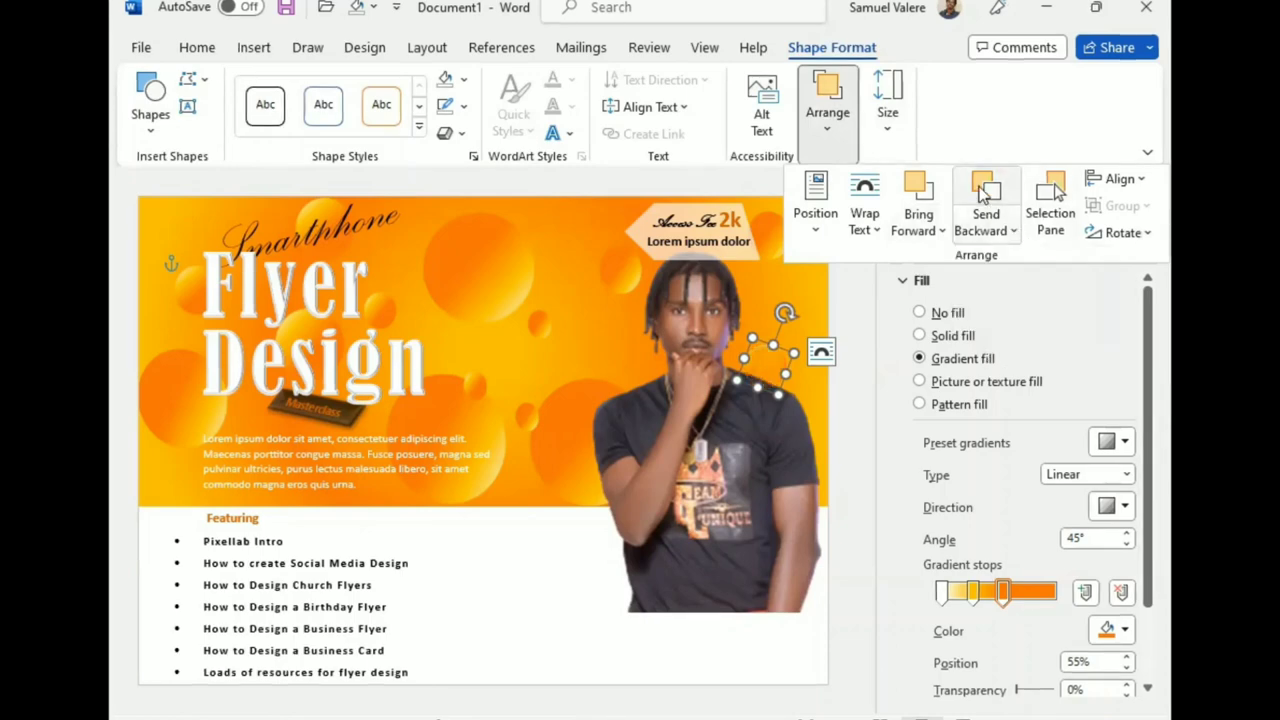
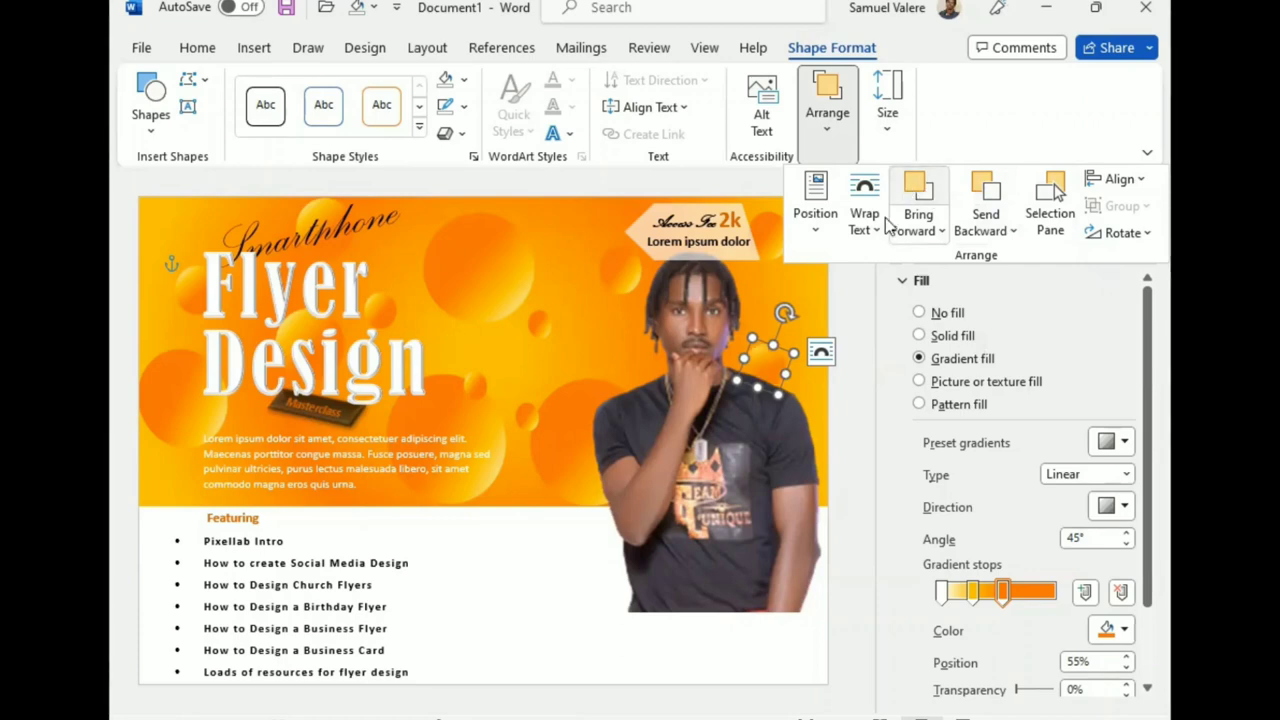
# Rotate the small orange shape slightly clockwise and lower it onto the man's right shoulder.
pyautogui.click(752, 338)
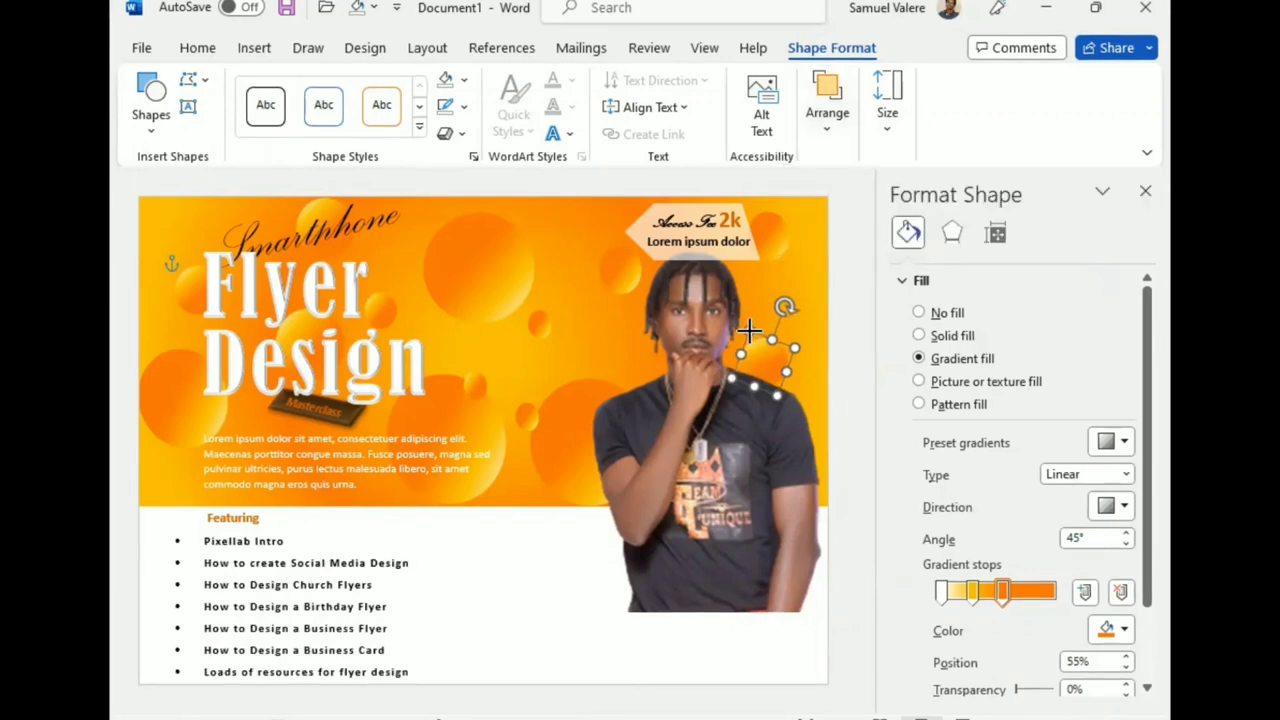
pyautogui.moveTo(785, 306); pyautogui.dragTo(791, 314)
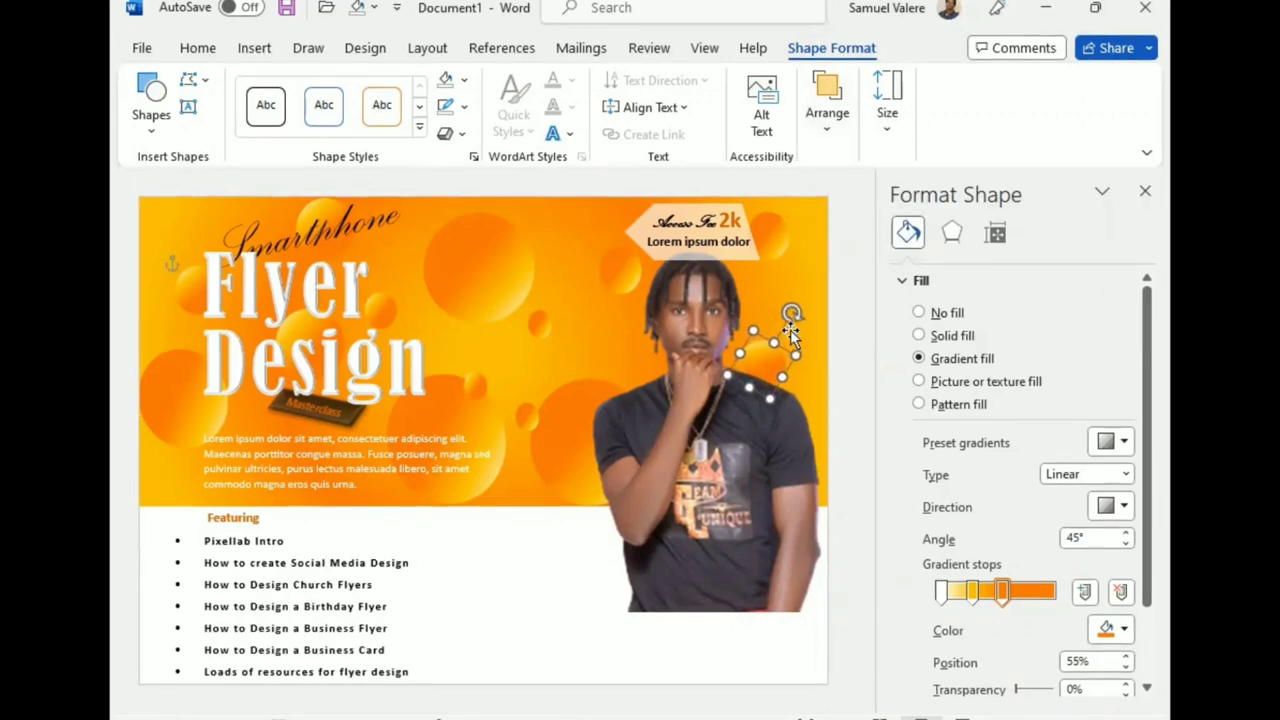
pyautogui.moveTo(766, 366); pyautogui.dragTo(798, 428)
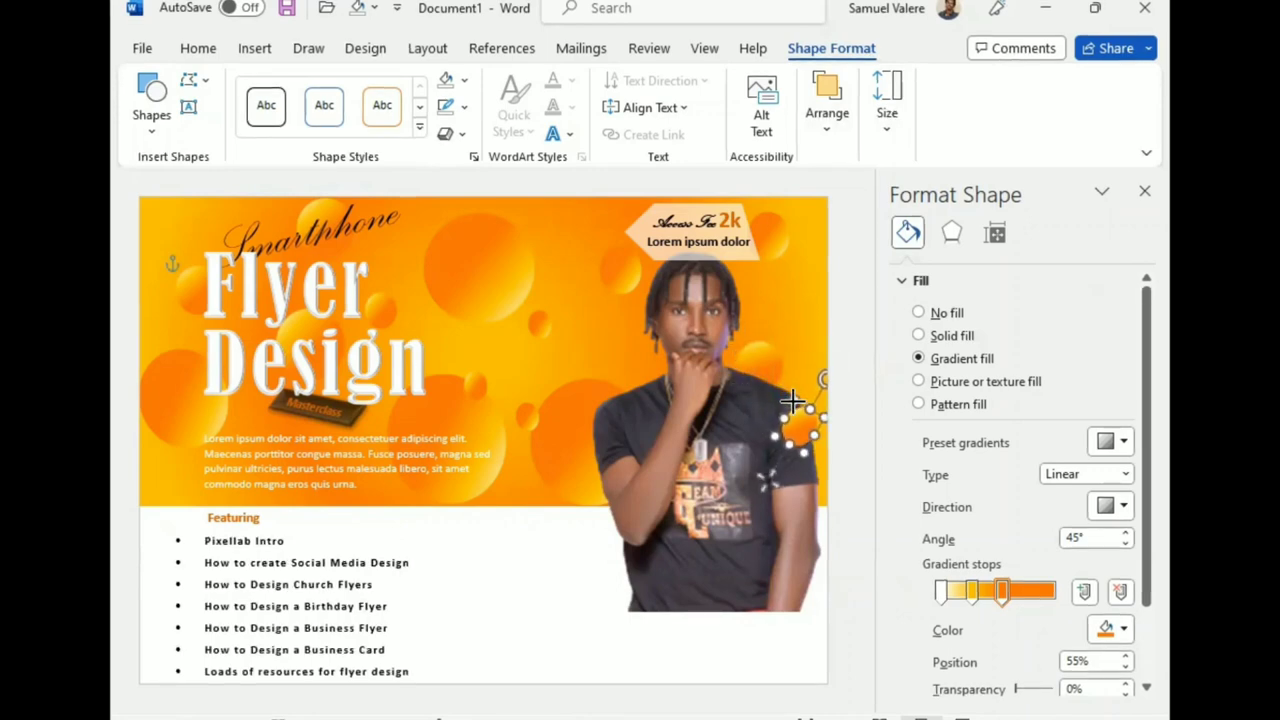
pyautogui.moveTo(791, 401); pyautogui.dragTo(786, 401)
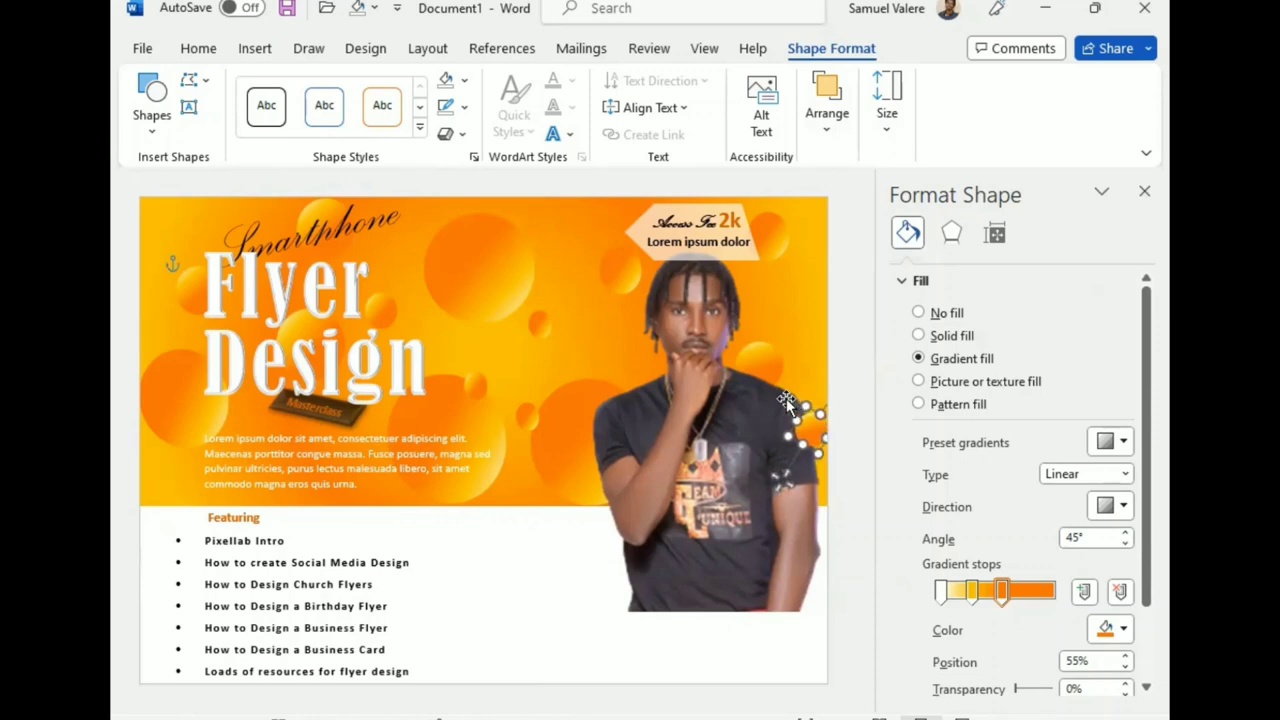
pyautogui.press('Down')
pyautogui.press('Down')
pyautogui.press('Down')
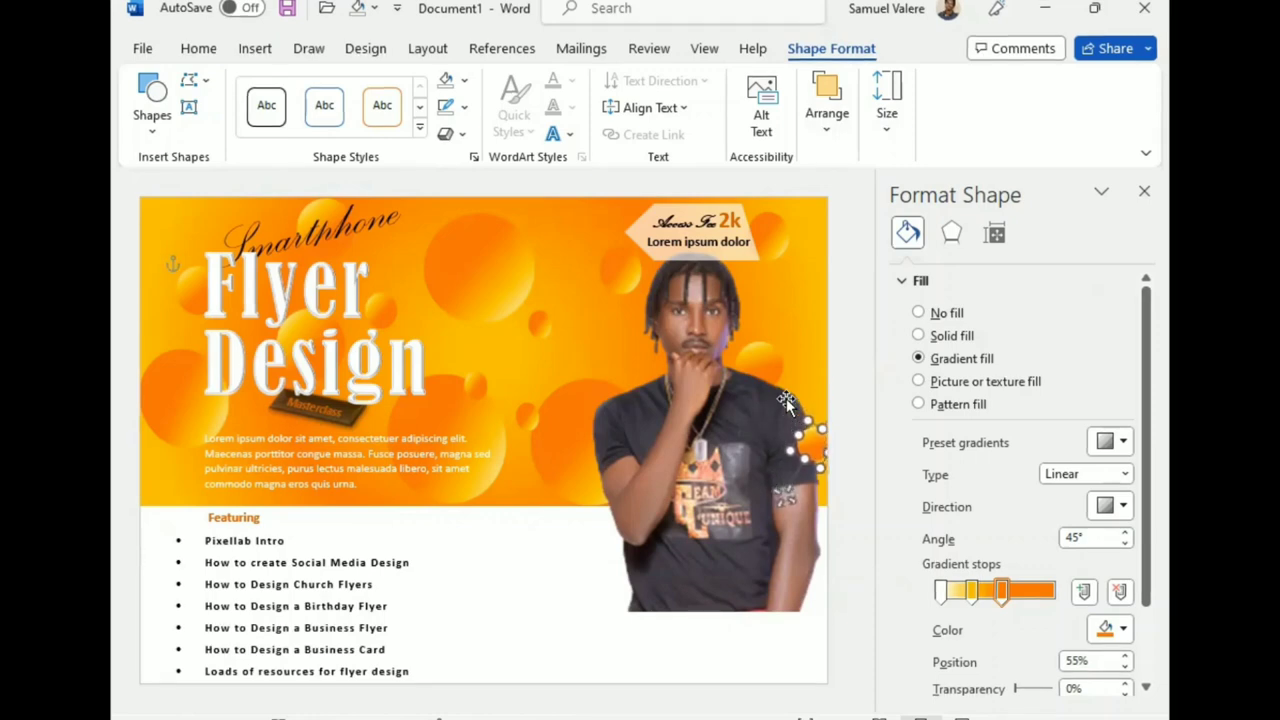
pyautogui.press('Down')
pyautogui.press('Down')
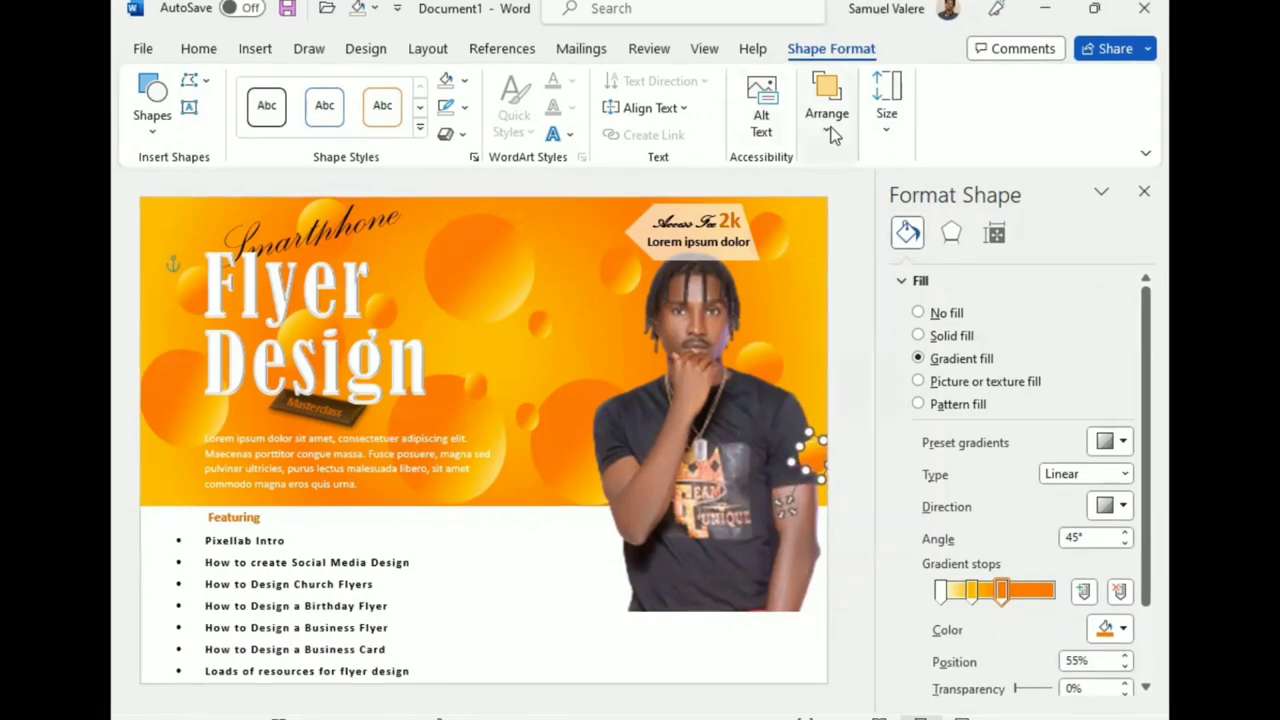
# Review the Arrange layering options for the shape, then select the man's photo.
pyautogui.click(826, 110)
pyautogui.click(985, 222)
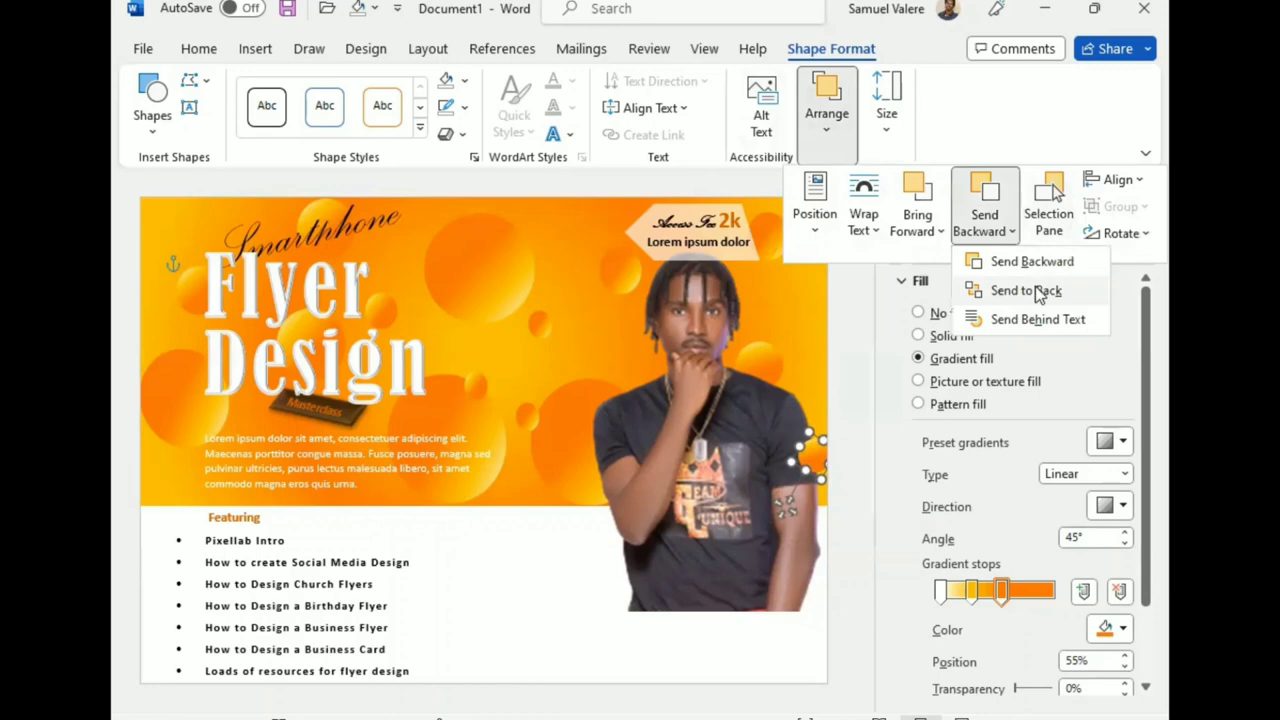
pyautogui.click(740, 458)
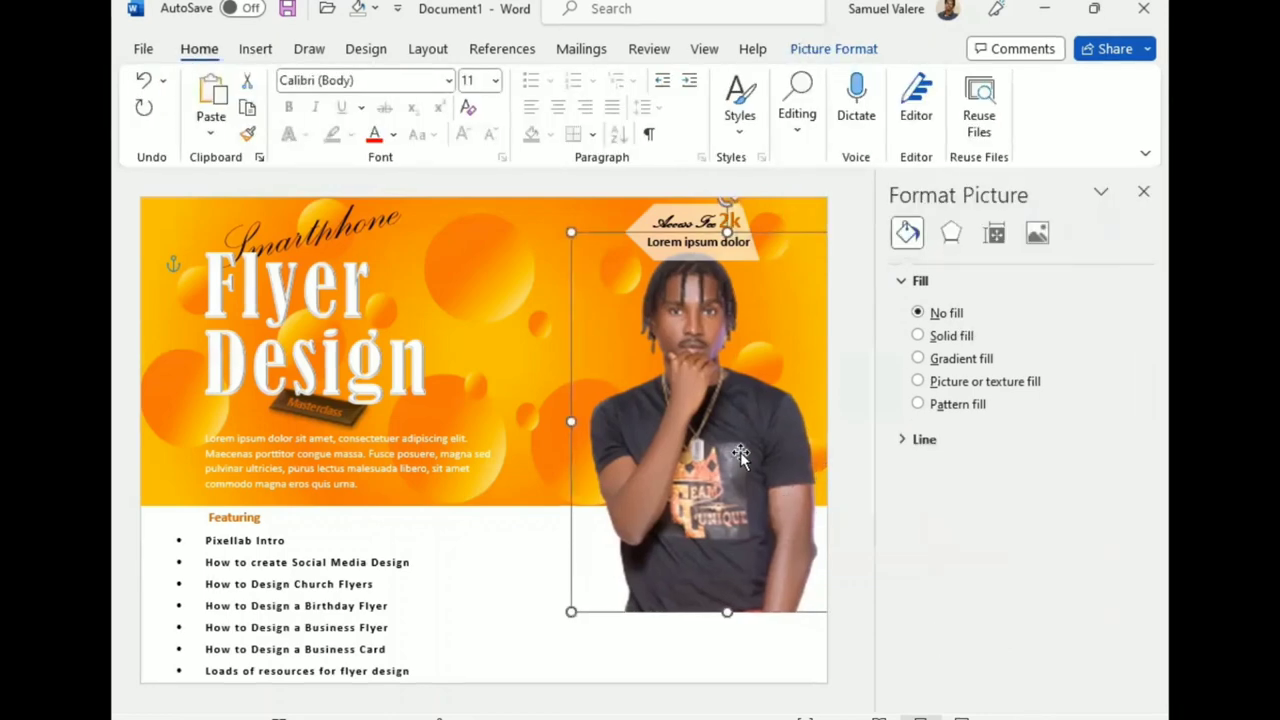
# Nudge the man's photo left and up, then drag it lower on the flyer.
pyautogui.press('Left')
pyautogui.press('Left')
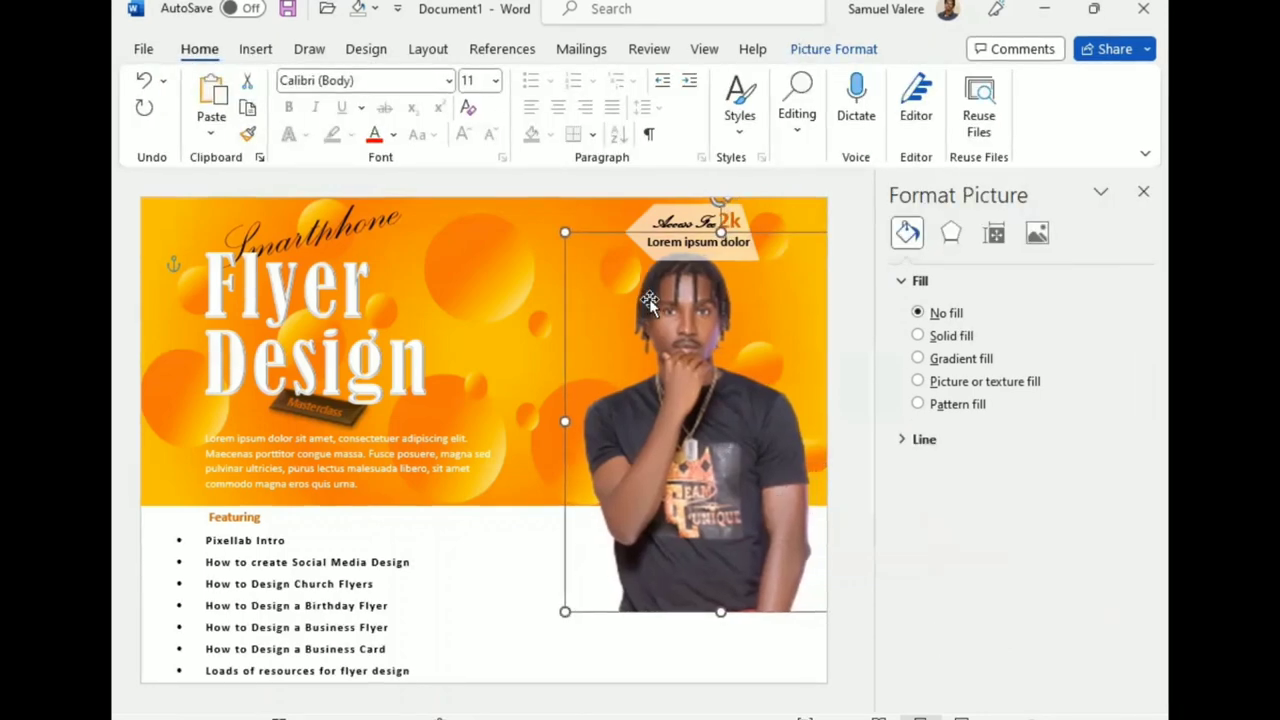
pyautogui.press('Up')
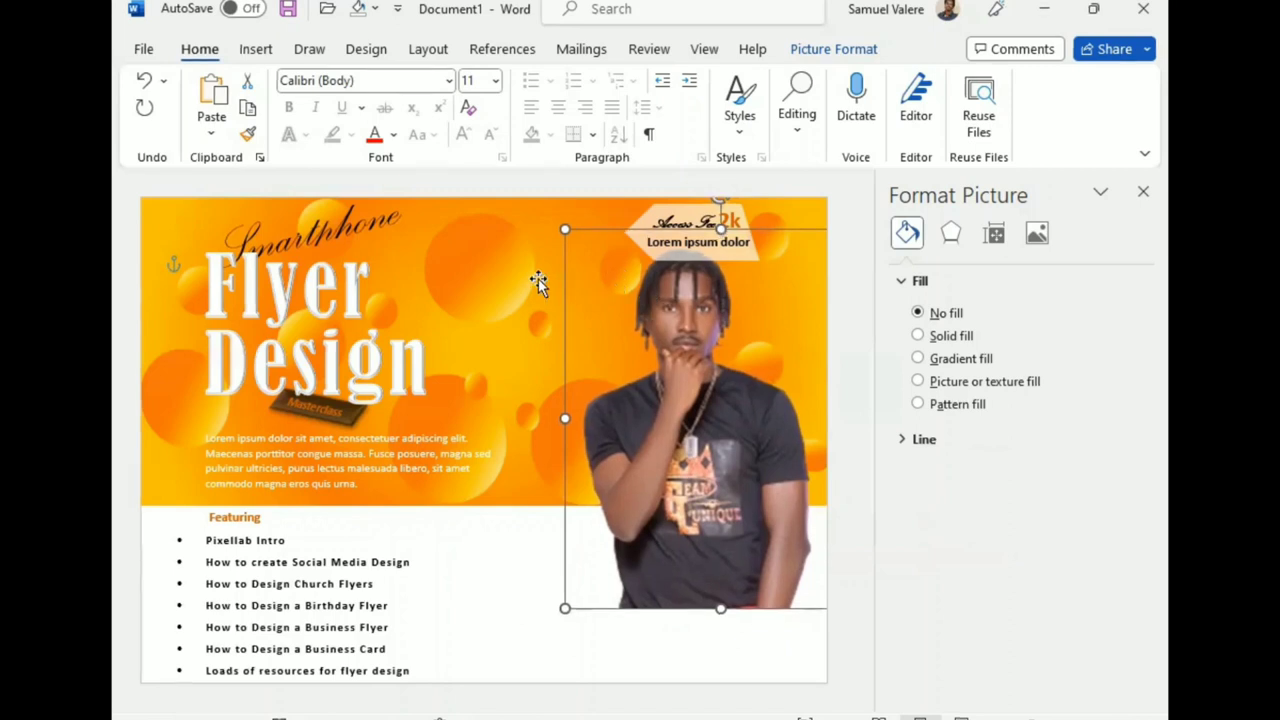
pyautogui.click(542, 262)
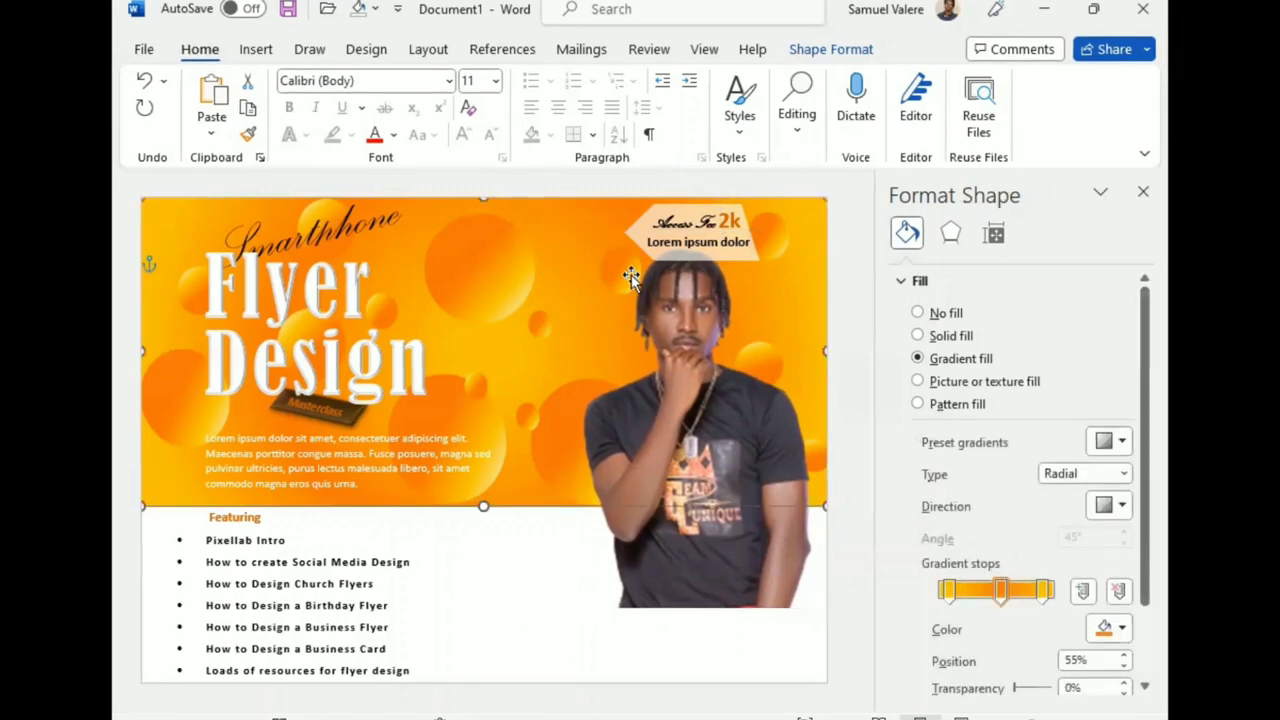
pyautogui.moveTo(631, 277); pyautogui.dragTo(646, 357)
# Check Arrange options on the small Access Fee shape and move the photo back up.
pyautogui.click(633, 244)
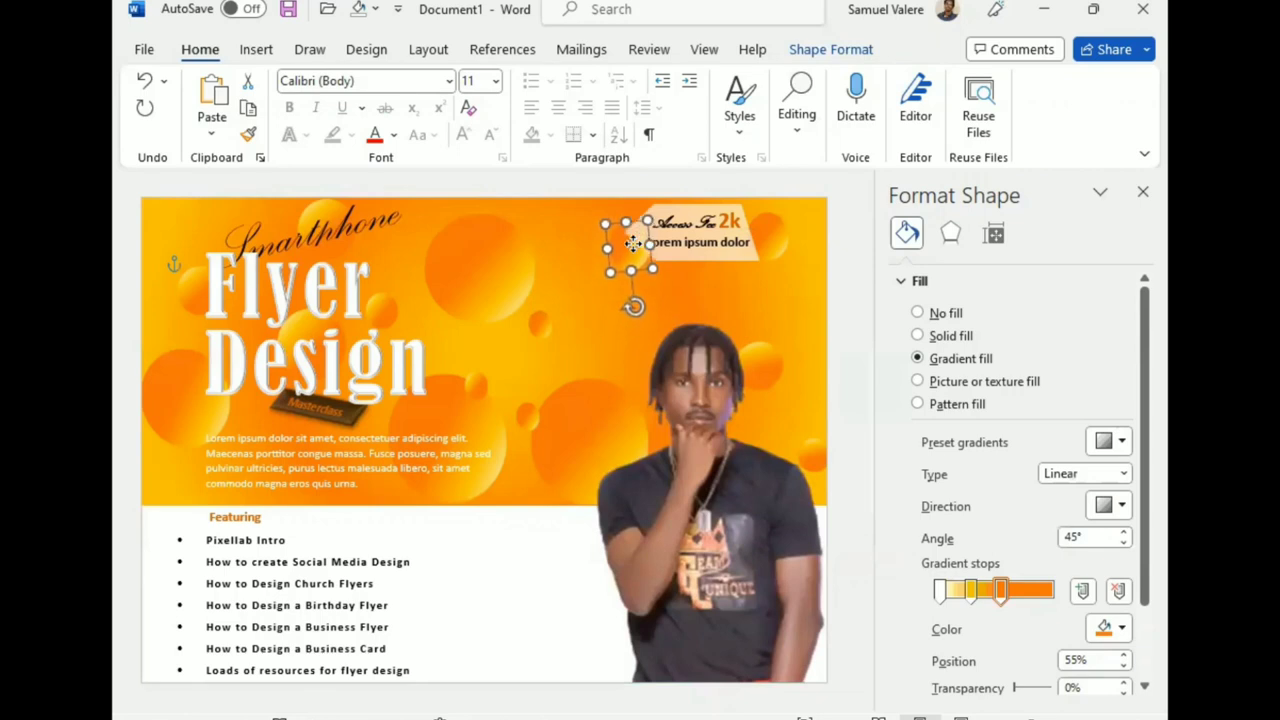
pyautogui.click(830, 49)
pyautogui.click(826, 113)
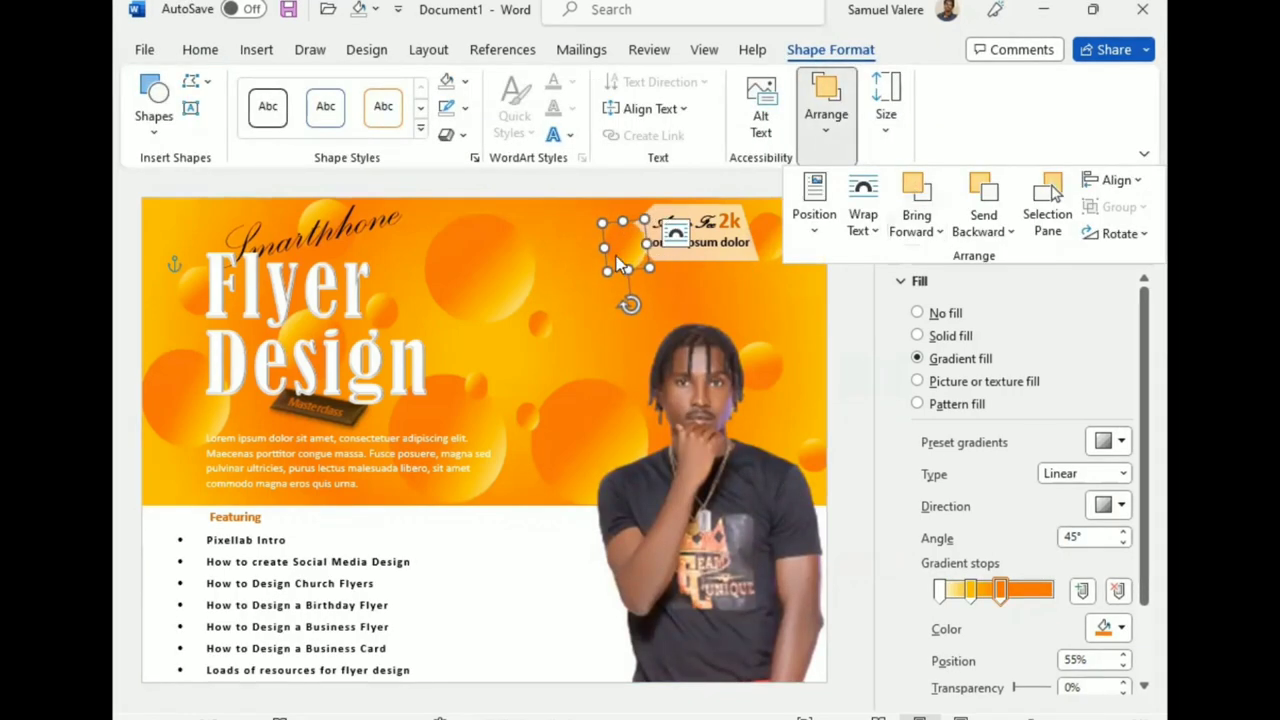
pyautogui.click(597, 247)
pyautogui.click(609, 243)
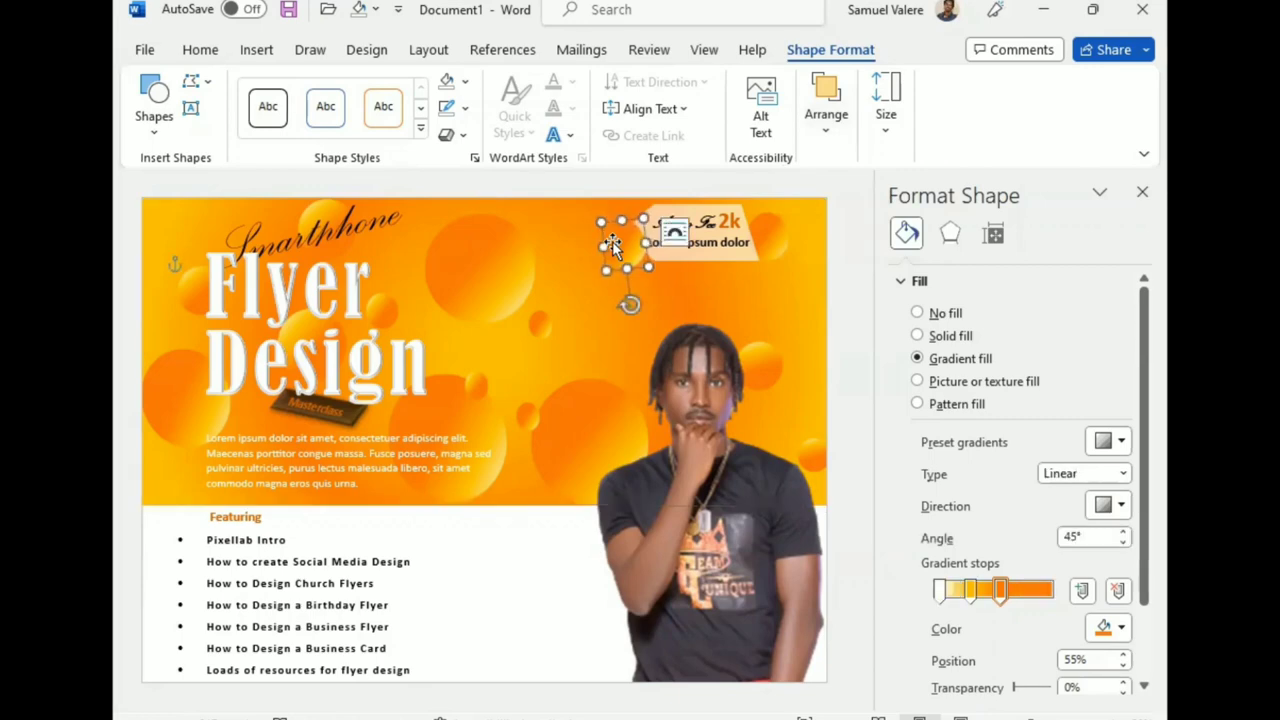
pyautogui.moveTo(700, 472); pyautogui.dragTo(684, 431)
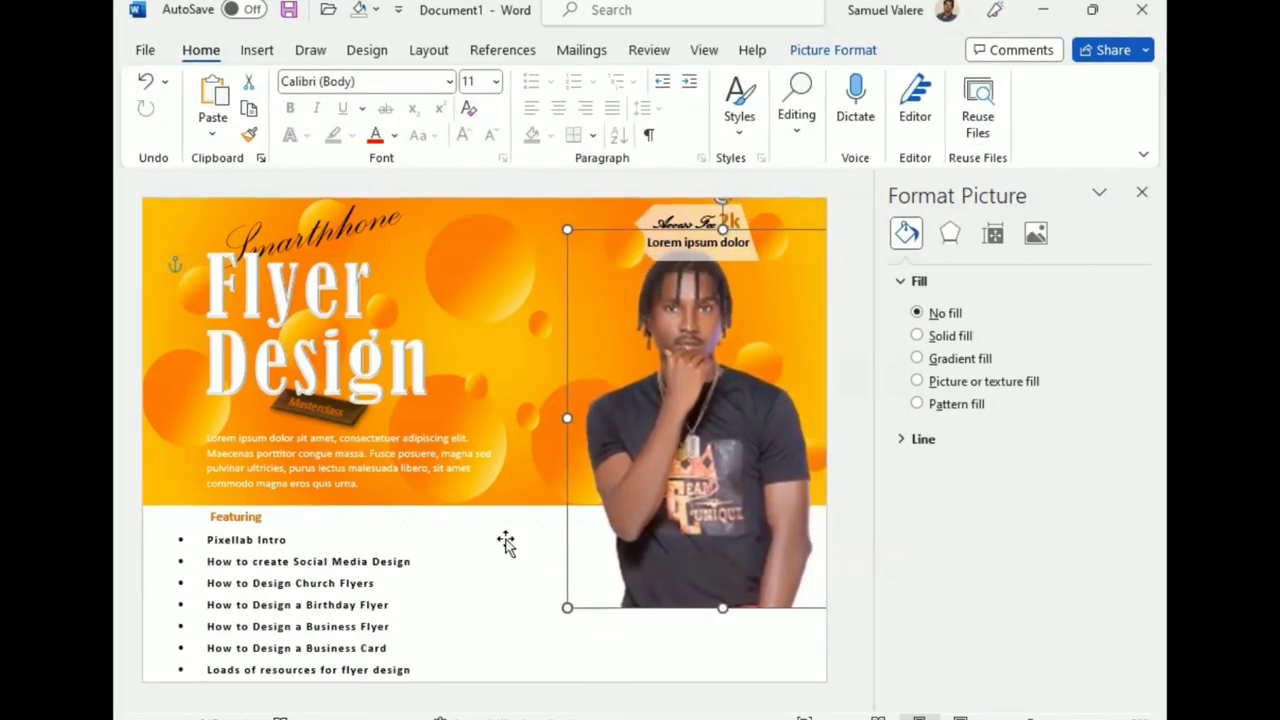
# Duplicate the script Smartphone text, level it, replace the word with a first name, and fit the box.
pyautogui.click(313, 230)
pyautogui.moveTo(313, 230)
pyautogui.mouseDown()
pyautogui.moveTo(551, 500)
pyautogui.moveTo(740, 648)
pyautogui.mouseUp()
pyautogui.moveTo(640, 535); pyautogui.dragTo(651, 527)
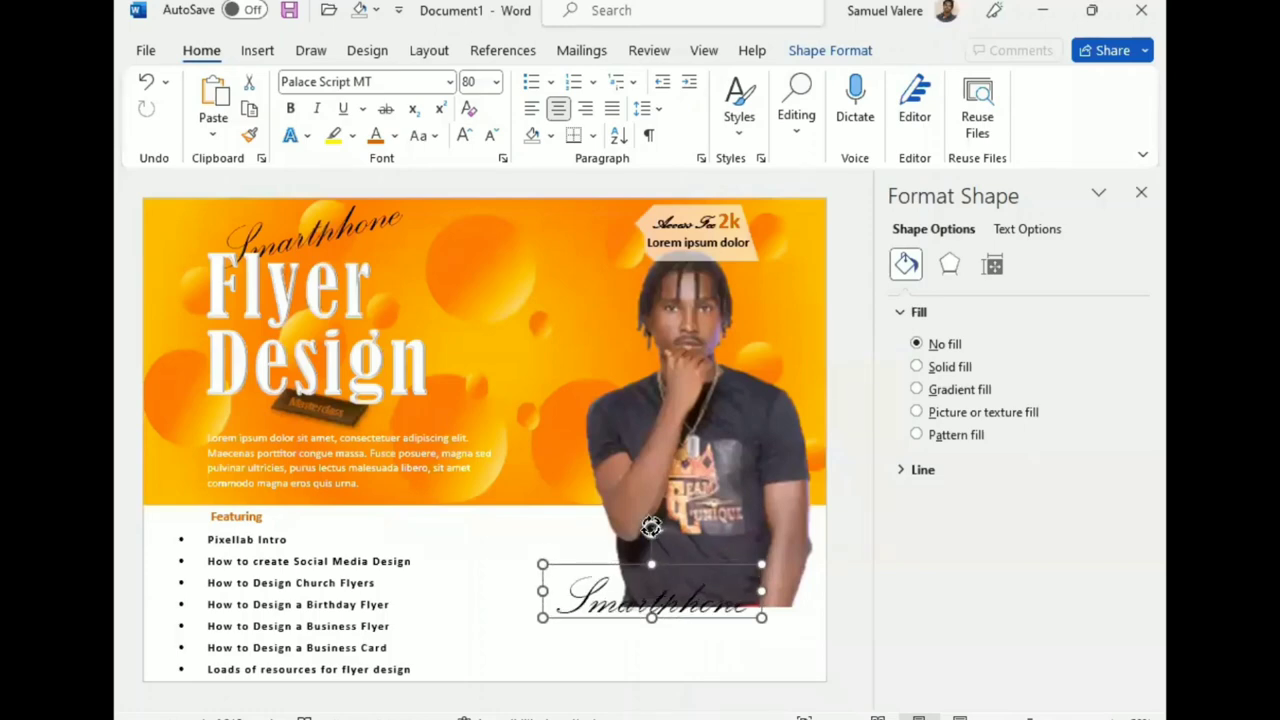
pyautogui.doubleClick(673, 607)
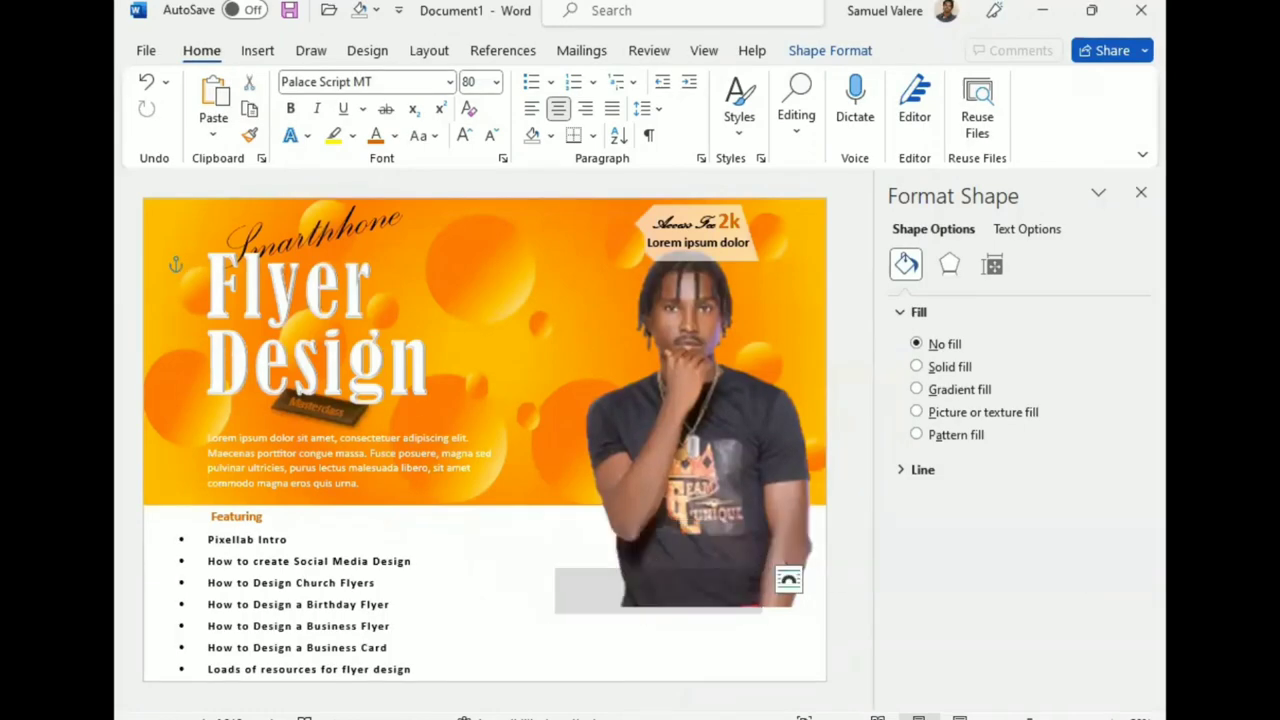
pyautogui.write('Samuel')
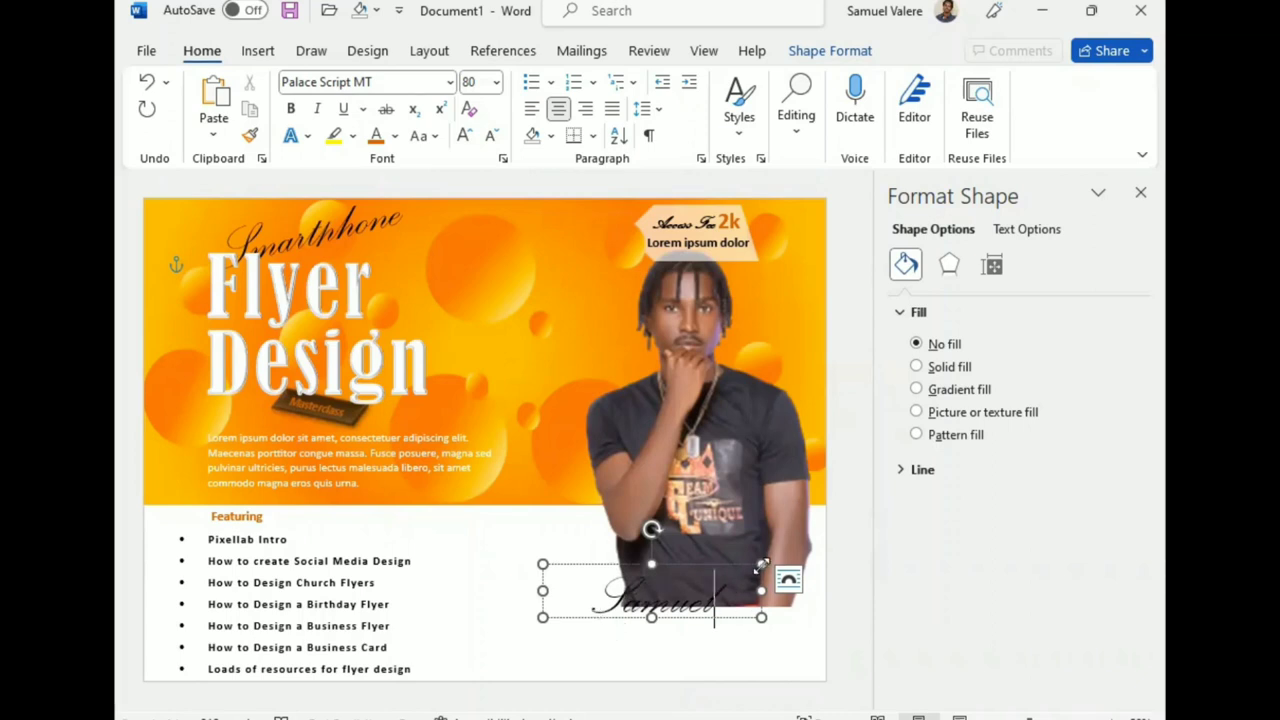
pyautogui.moveTo(762, 566); pyautogui.dragTo(698, 566)
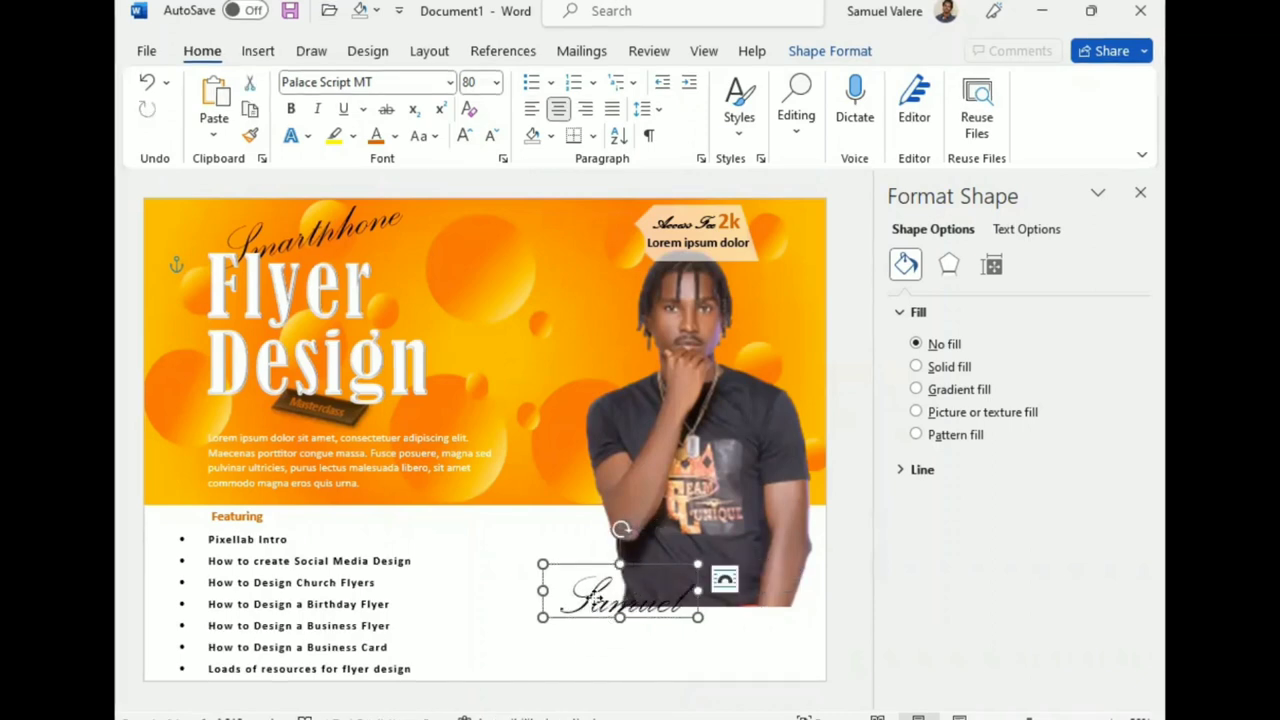
pyautogui.moveTo(597, 600); pyautogui.dragTo(478, 520)
# Draw a rectangle across the flyer's bottom-right corner and adjust its edges to cover it.
pyautogui.click(258, 51)
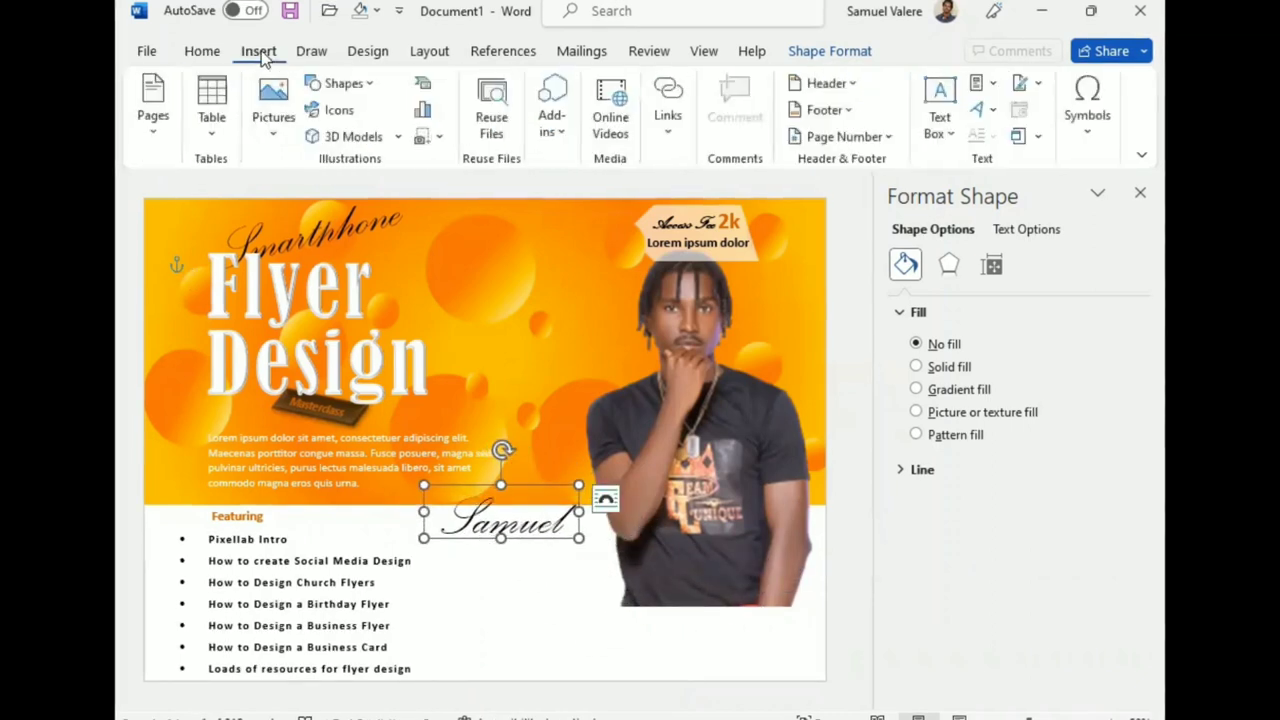
pyautogui.click(340, 83)
pyautogui.click(436, 137)
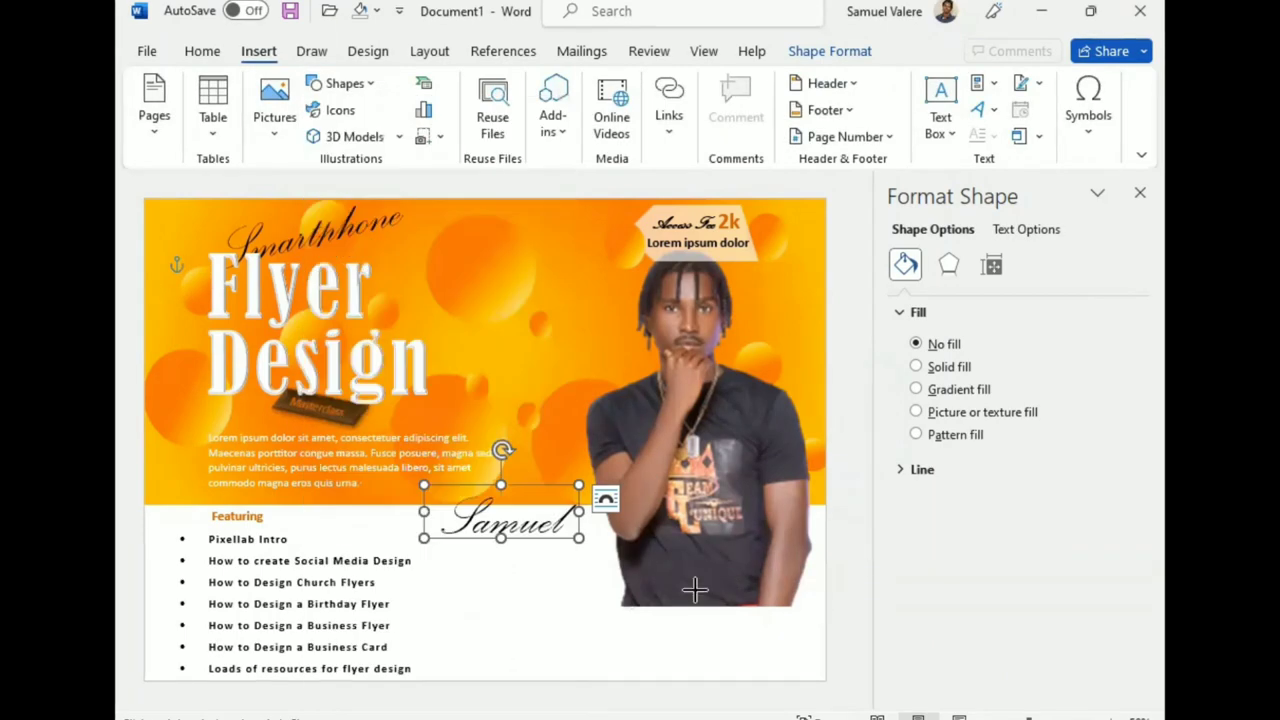
pyautogui.moveTo(578, 575); pyautogui.dragTo(825, 678)
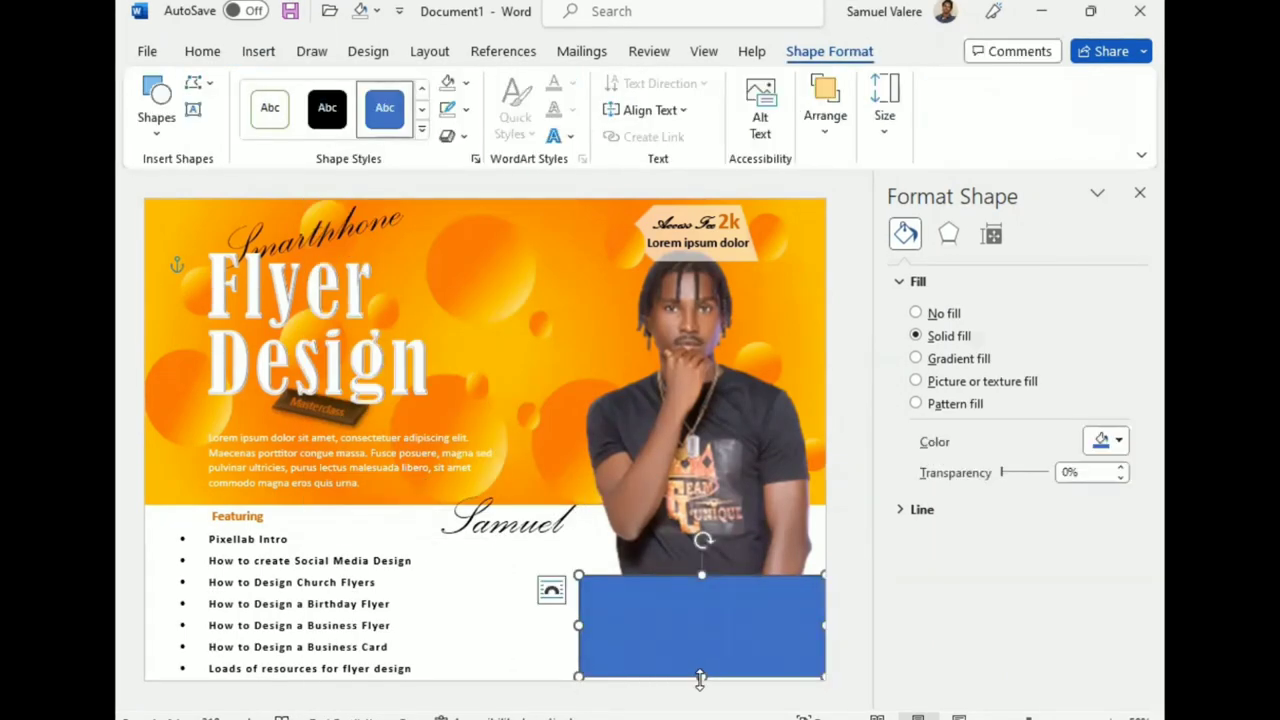
pyautogui.moveTo(702, 678); pyautogui.dragTo(702, 688)
pyautogui.moveTo(579, 625); pyautogui.dragTo(543, 630)
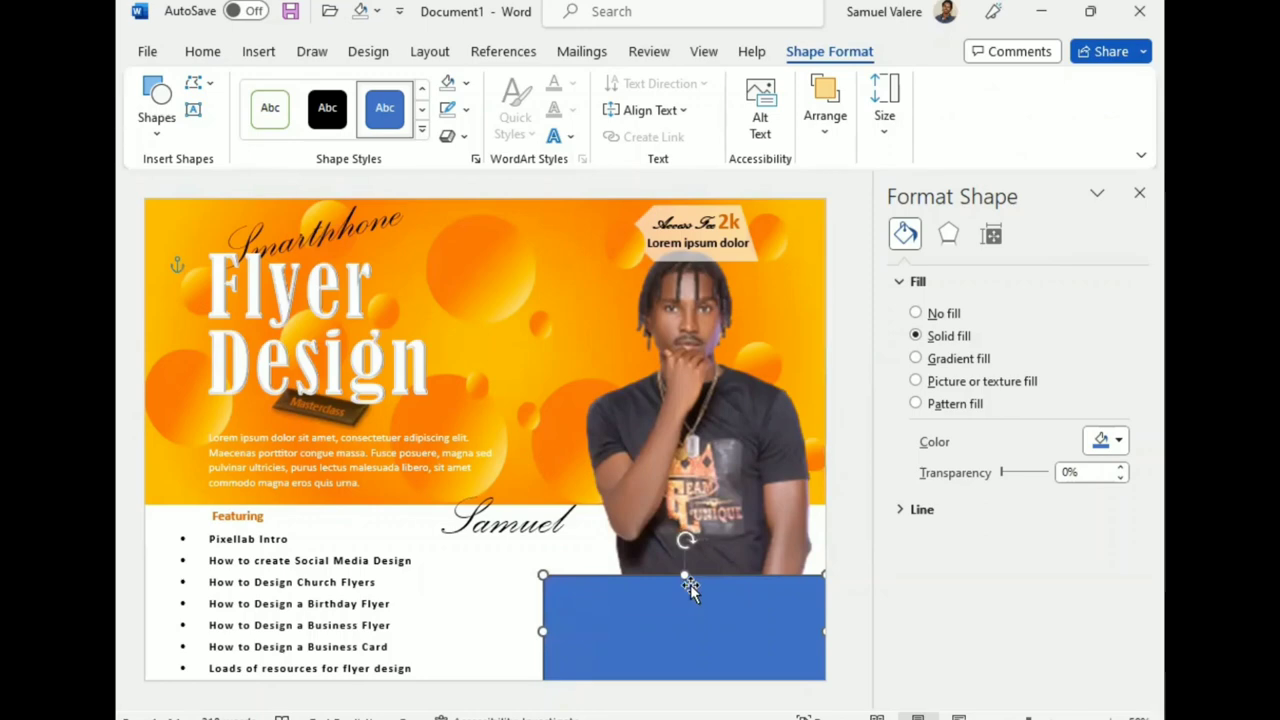
pyautogui.moveTo(683, 571); pyautogui.dragTo(683, 565)
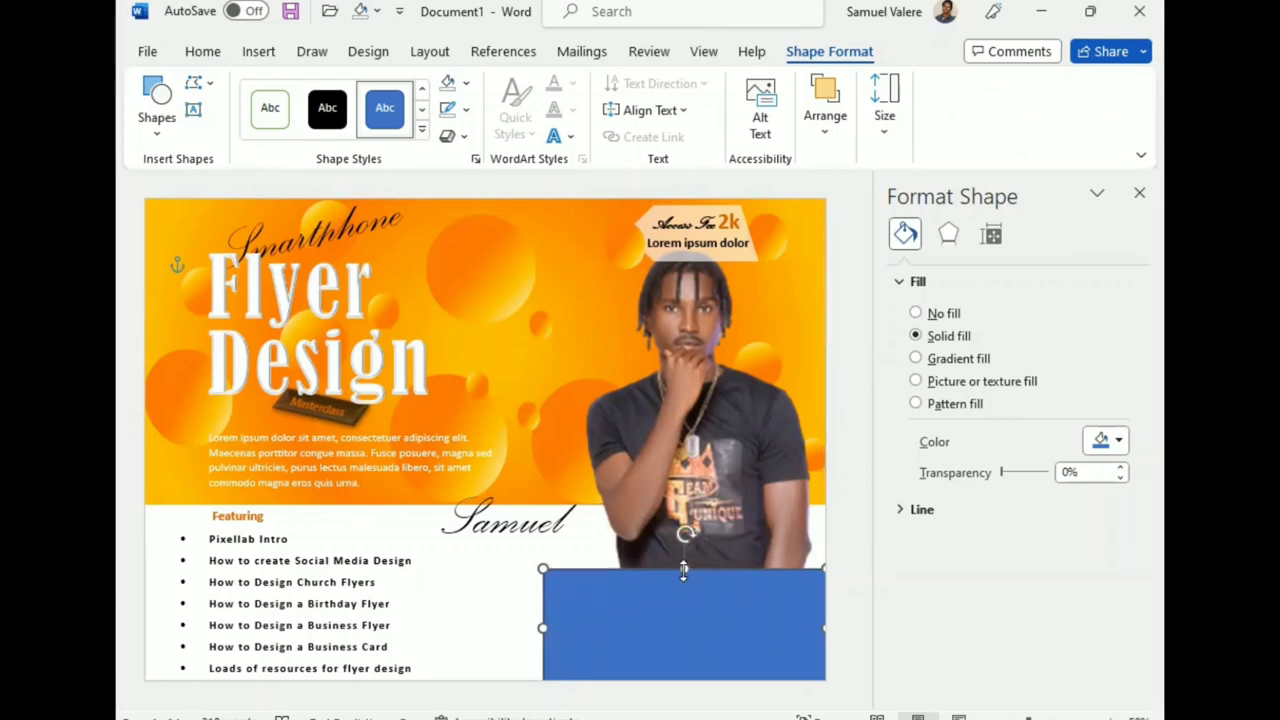
# Remove the rectangle's outline and enter Edit Points mode on its top edge.
pyautogui.click(466, 110)
pyautogui.click(456, 393)
pyautogui.rightClick(614, 594)
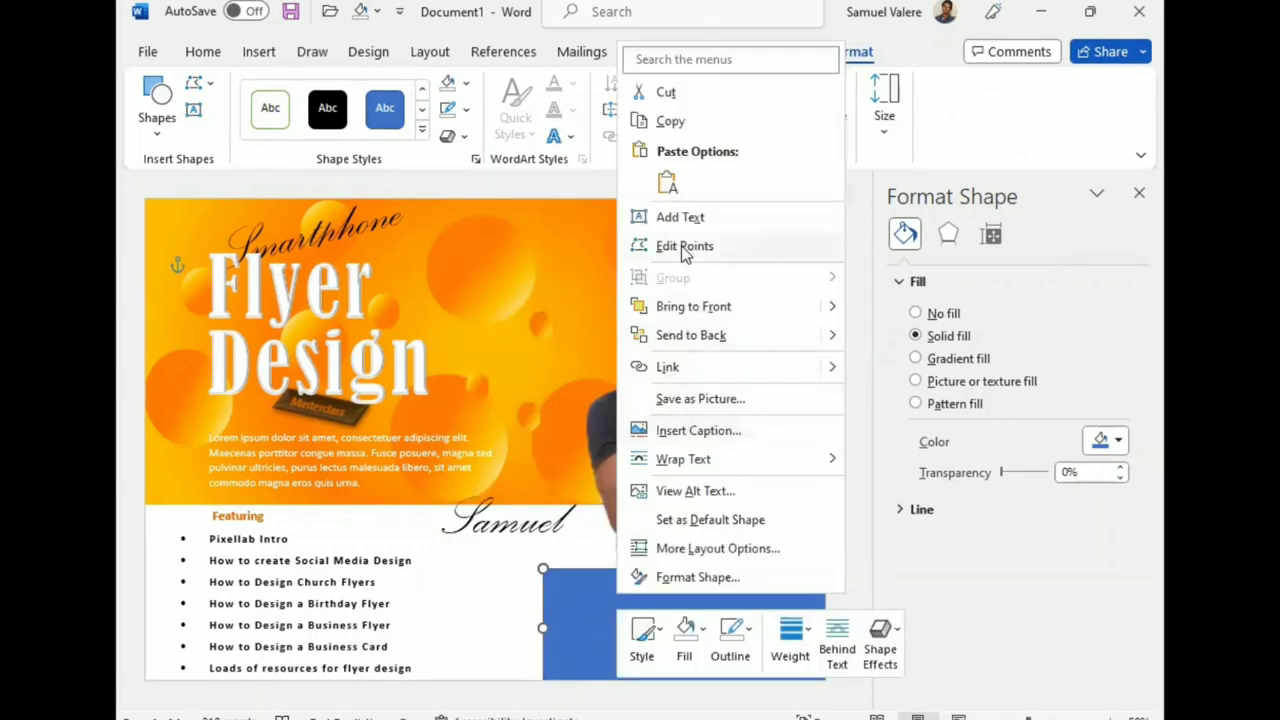
pyautogui.click(686, 251)
pyautogui.rightClick(613, 568)
# Add points to the rectangle's top edge and drag them into a first wave.
pyautogui.click(680, 372)
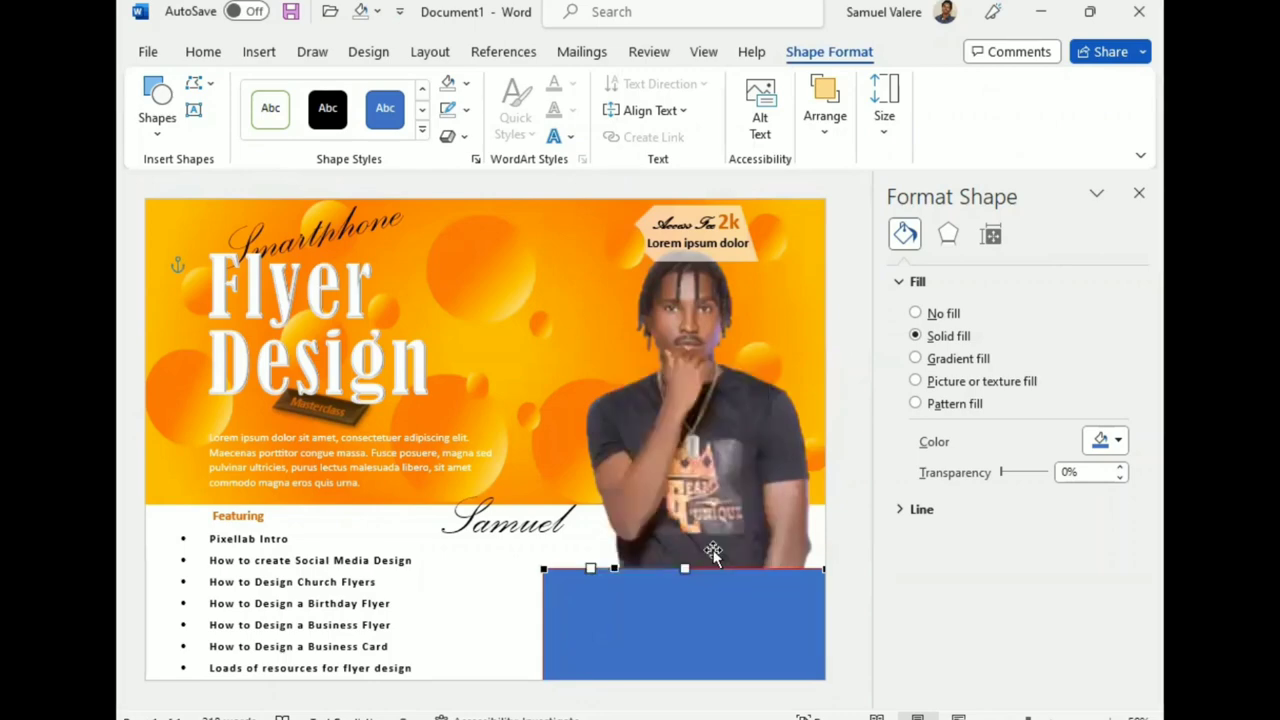
pyautogui.moveTo(685, 567); pyautogui.dragTo(685, 551)
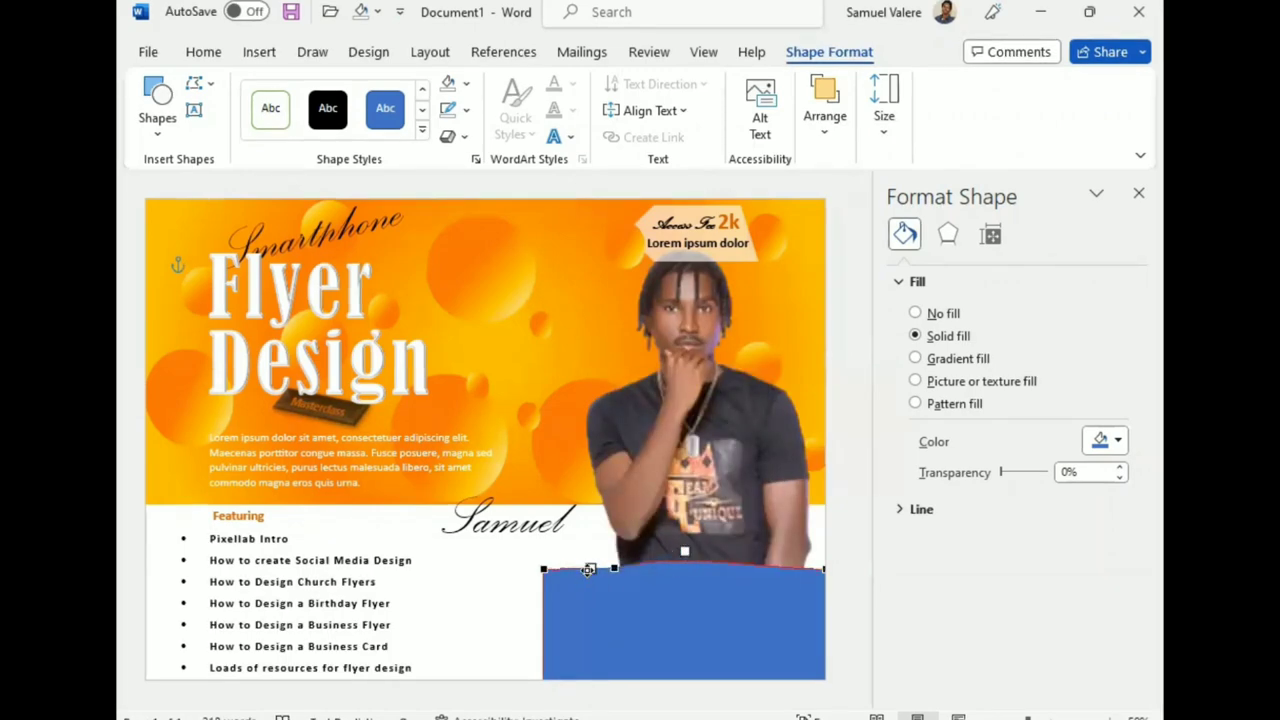
pyautogui.moveTo(577, 580); pyautogui.dragTo(586, 582)
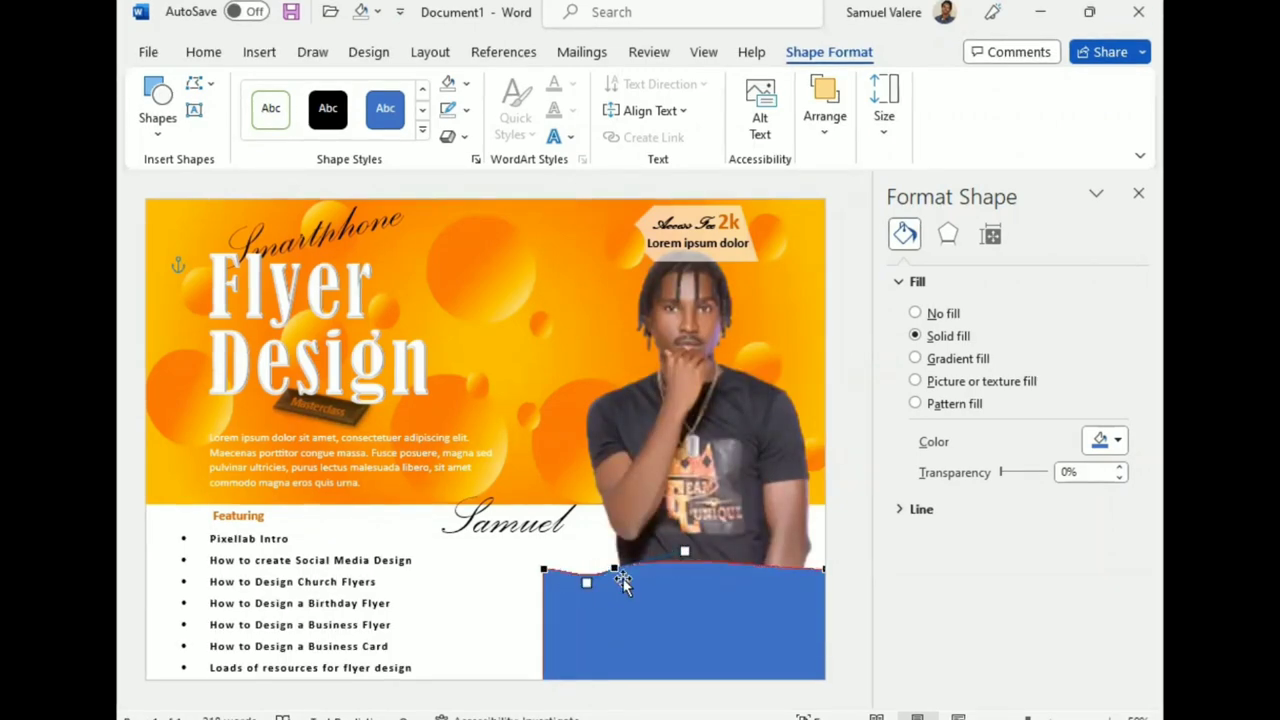
pyautogui.rightClick(672, 565)
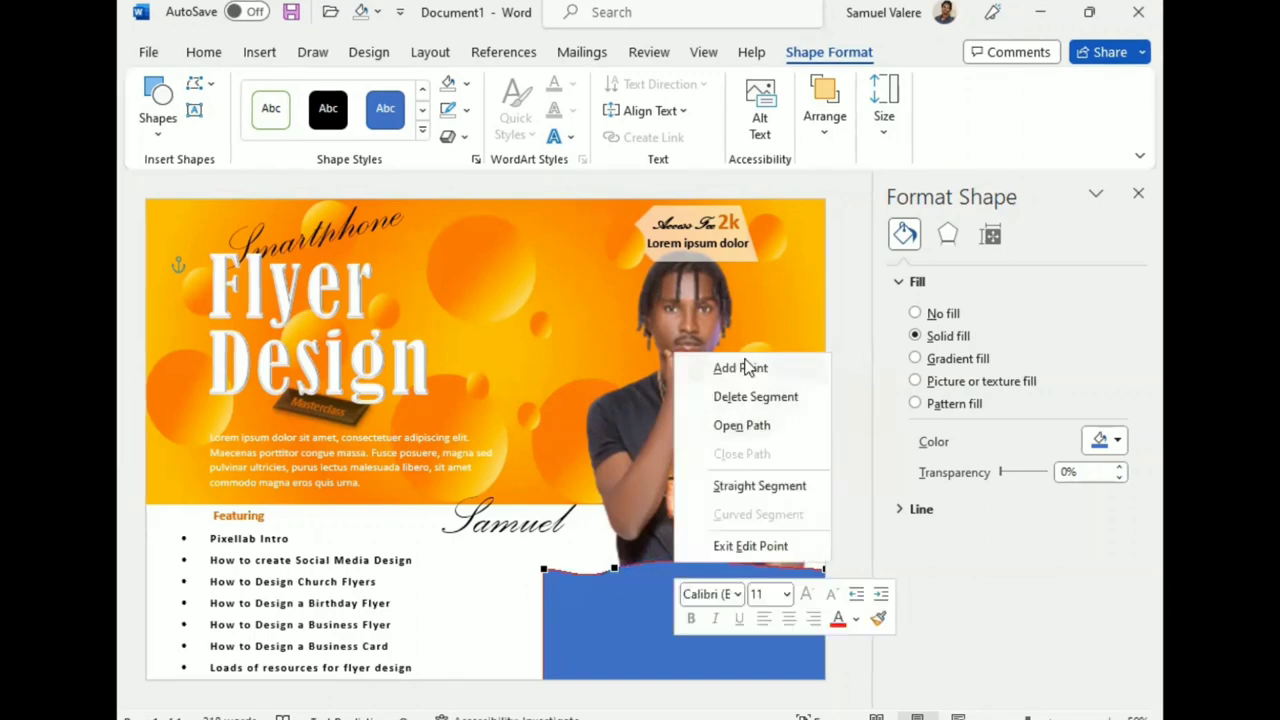
pyautogui.click(750, 366)
pyautogui.moveTo(711, 562); pyautogui.dragTo(644, 546)
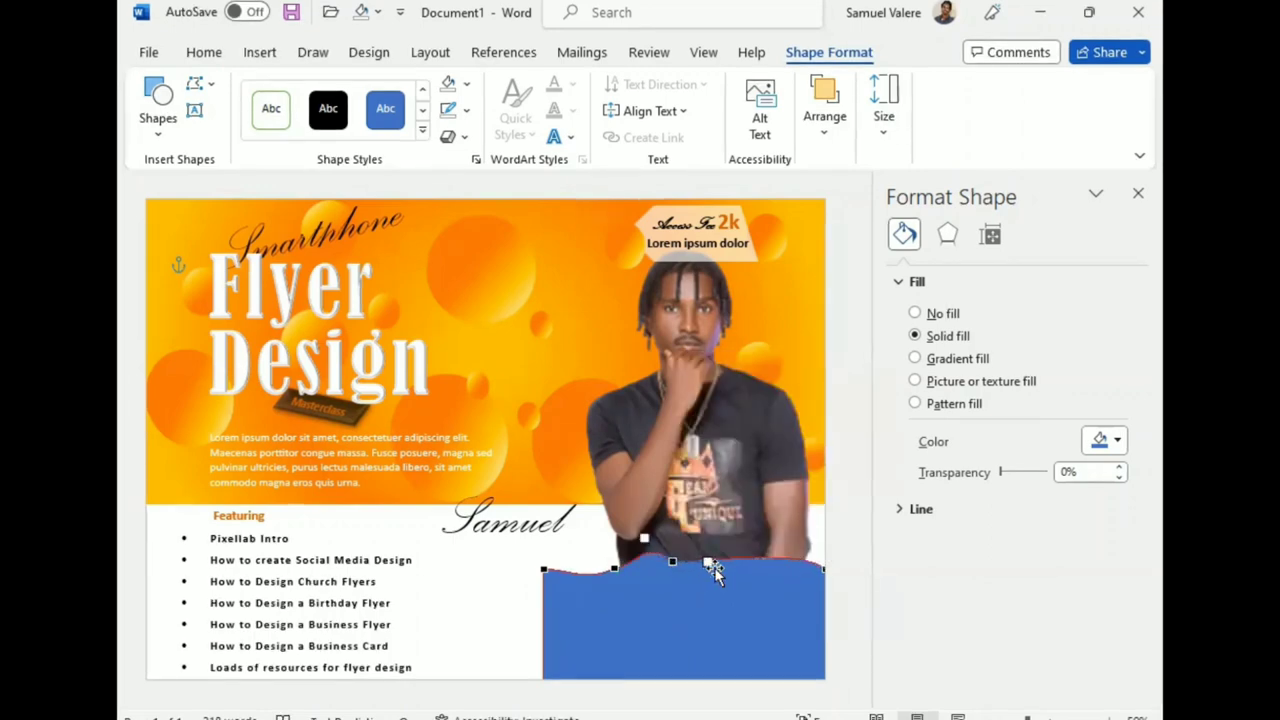
pyautogui.moveTo(675, 563)
pyautogui.mouseDown()
pyautogui.moveTo(733, 545)
pyautogui.moveTo(772, 556)
pyautogui.mouseUp()
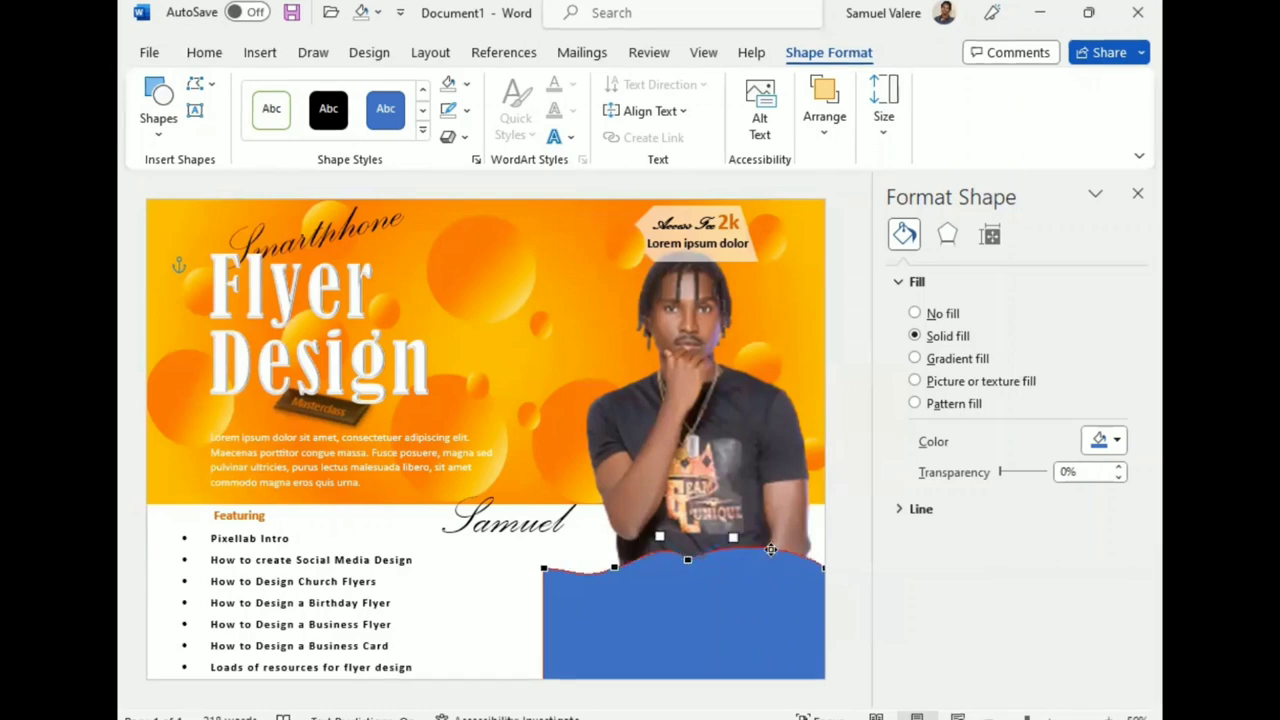
# Add another point and adjust points and curves to form several gentle waves.
pyautogui.rightClick(771, 550)
pyautogui.click(838, 355)
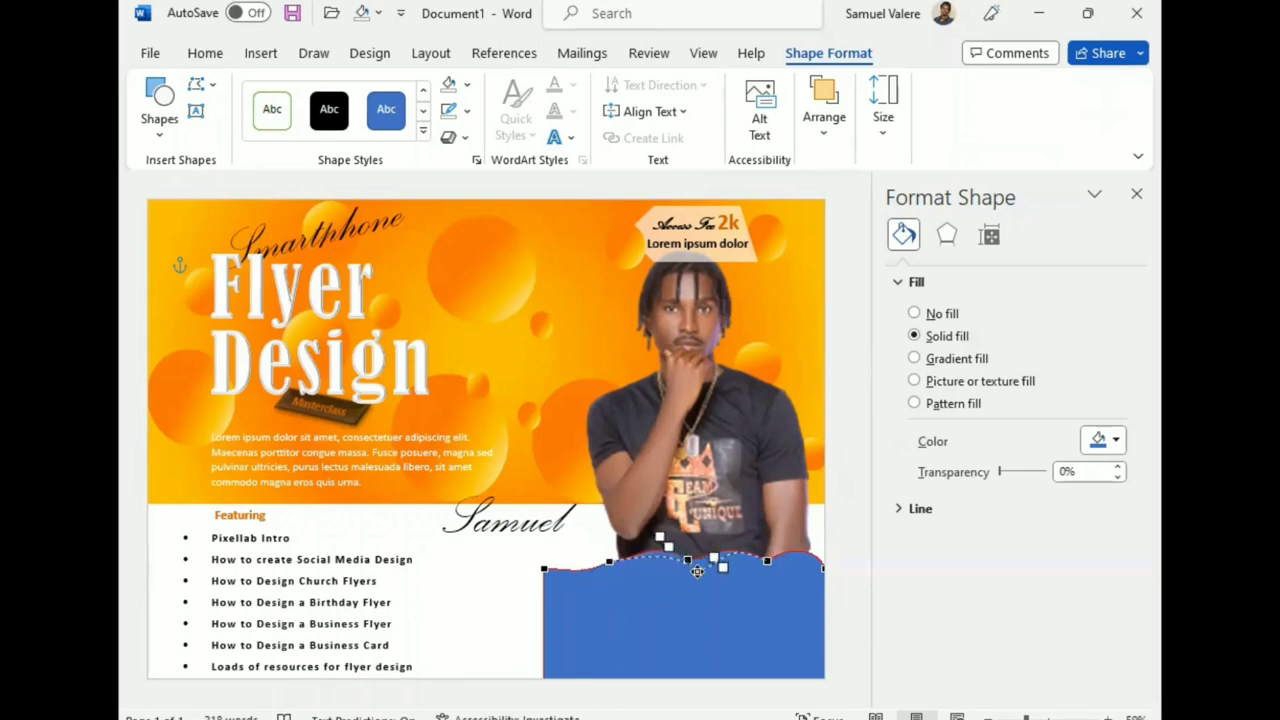
pyautogui.moveTo(697, 571); pyautogui.dragTo(699, 585)
pyautogui.click(616, 580)
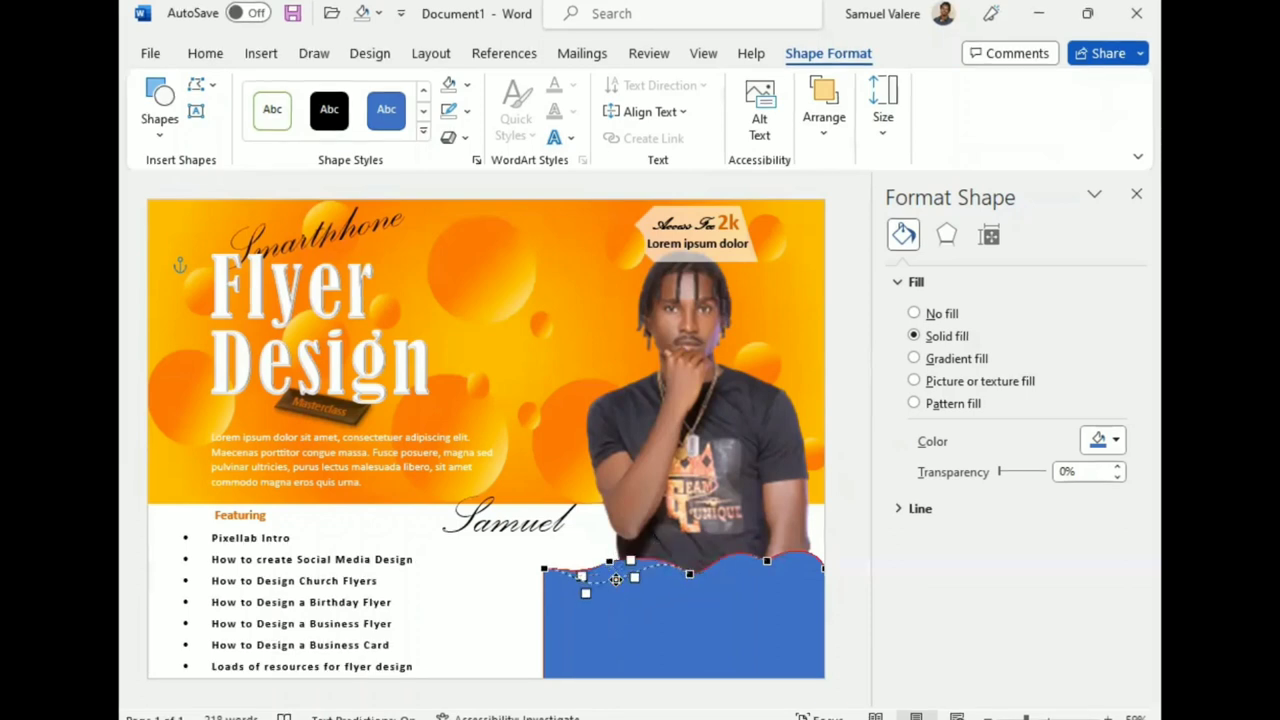
pyautogui.moveTo(616, 580); pyautogui.dragTo(637, 577)
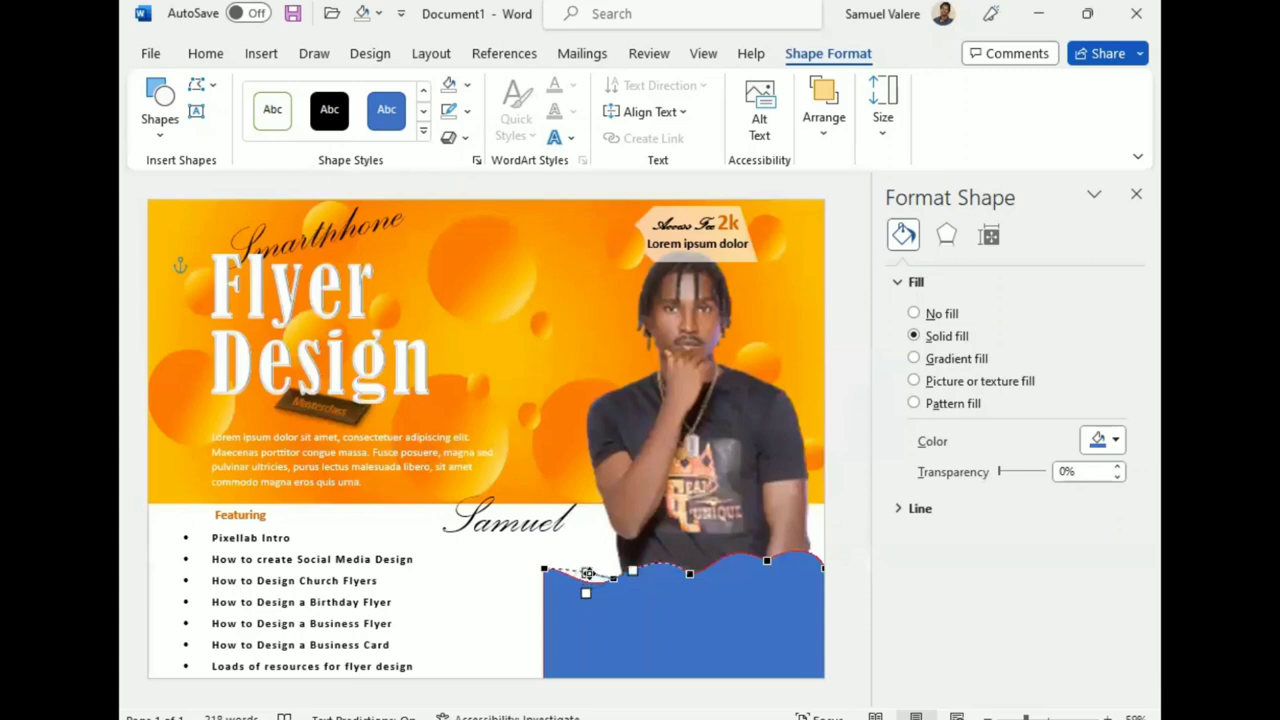
pyautogui.click(767, 561)
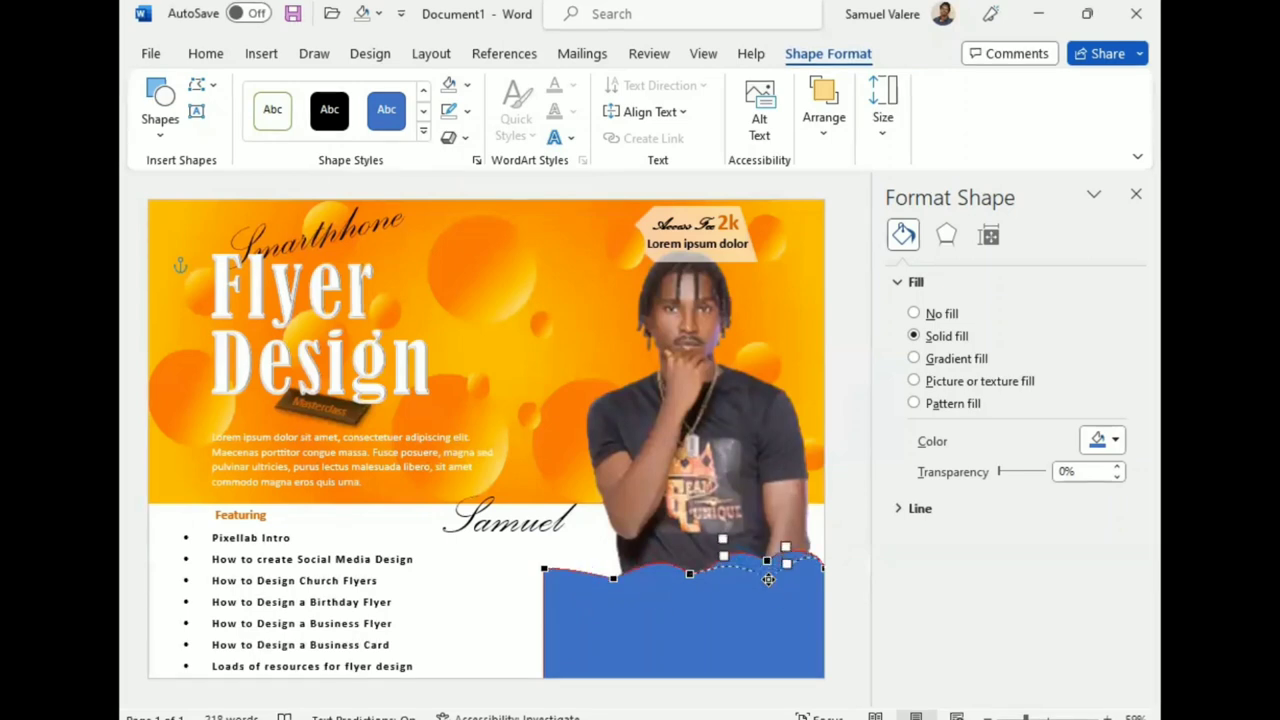
pyautogui.moveTo(768, 579); pyautogui.dragTo(790, 567)
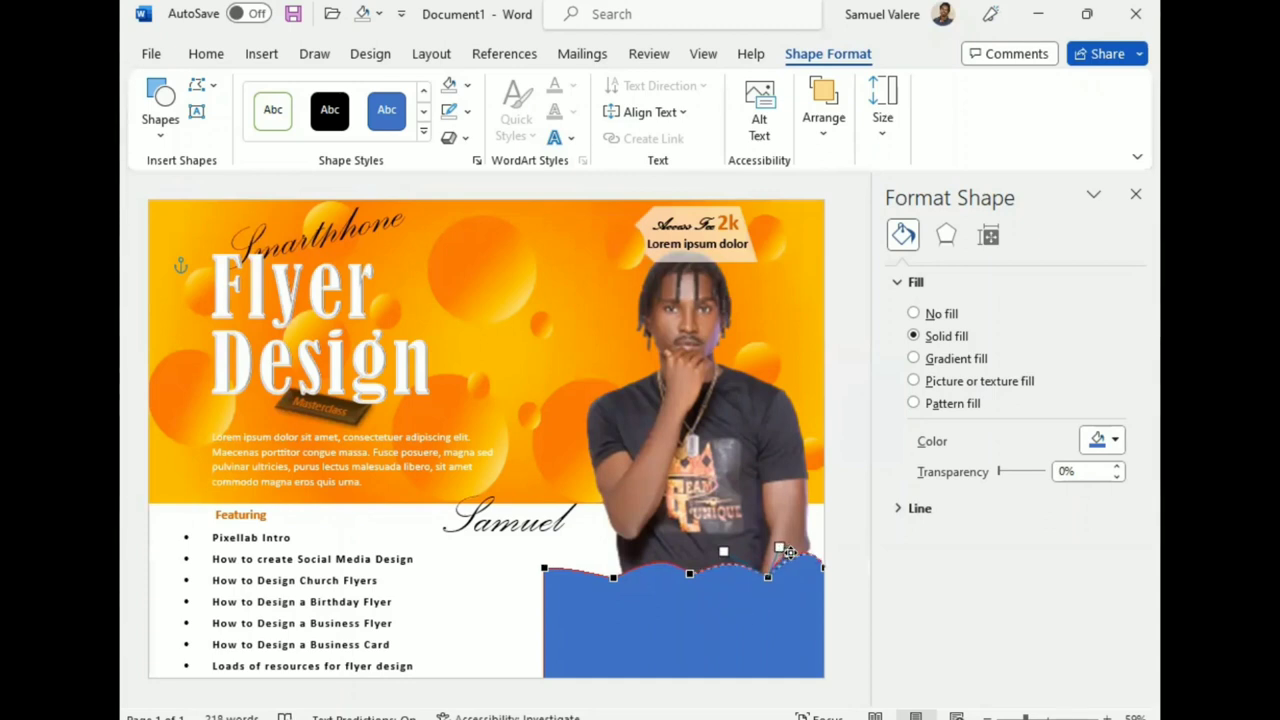
pyautogui.moveTo(789, 552); pyautogui.dragTo(791, 553)
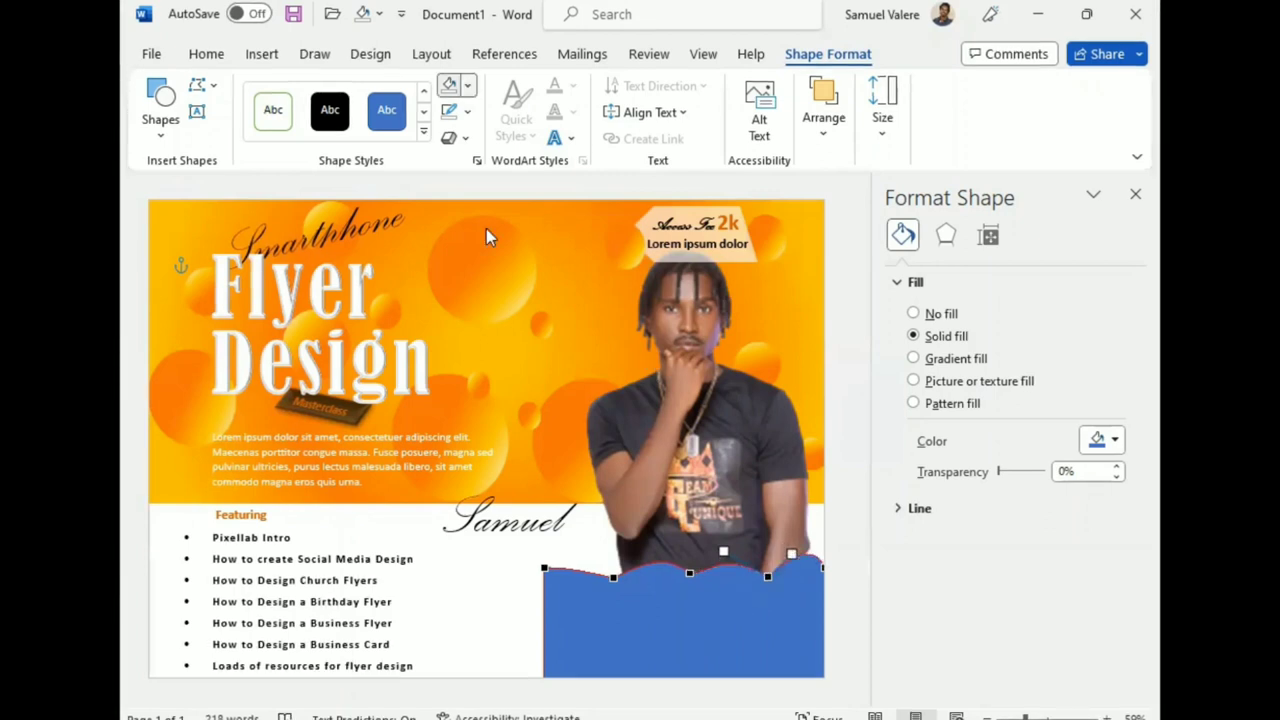
# Fill the wave shape white and nudge it up slightly.
pyautogui.click(467, 85)
pyautogui.click(478, 366)
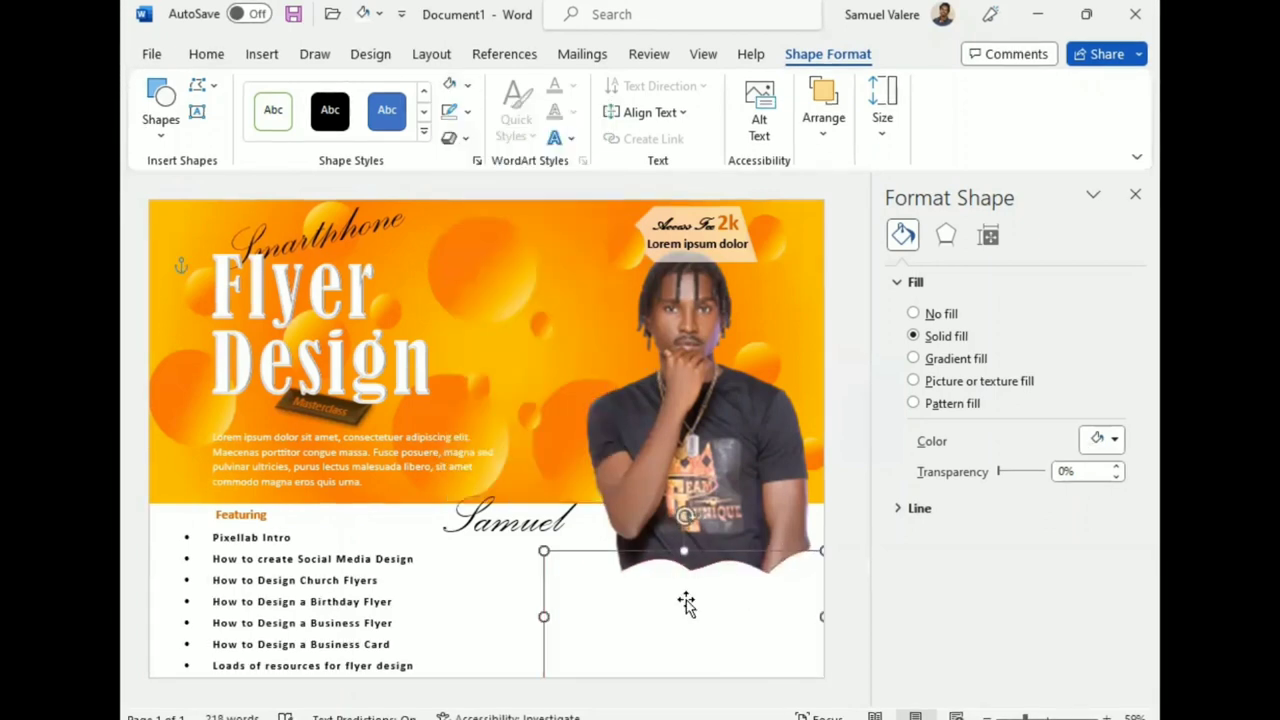
pyautogui.press('Up')
pyautogui.press('Up')
pyautogui.press('Up')
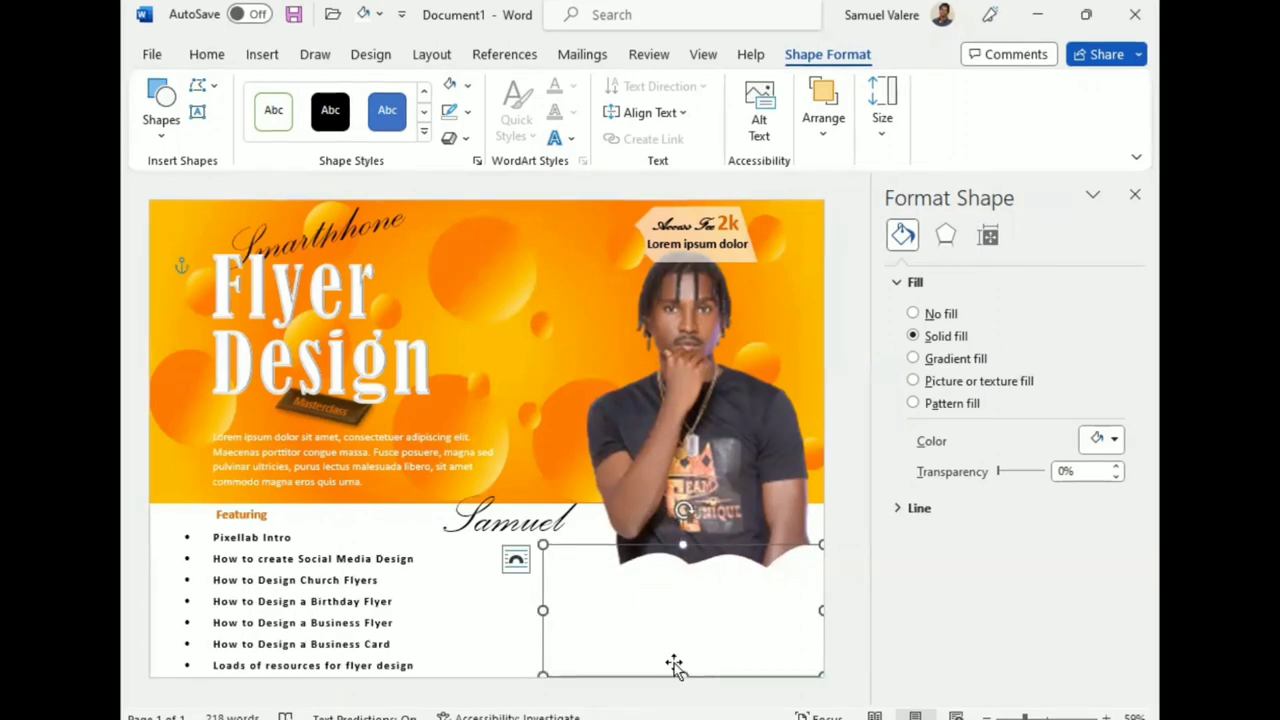
# Move the script name text box down onto the white panel beneath the photo.
pyautogui.click(486, 616)
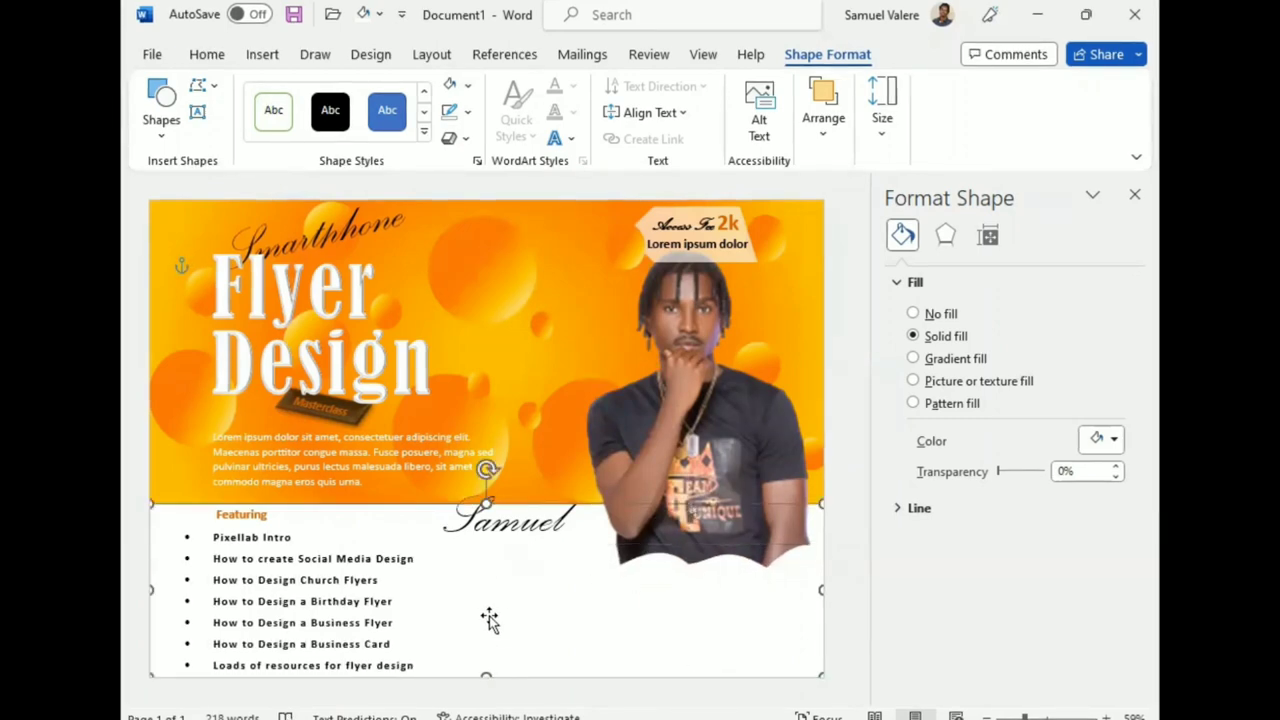
pyautogui.click(502, 530)
pyautogui.moveTo(531, 541); pyautogui.dragTo(742, 602)
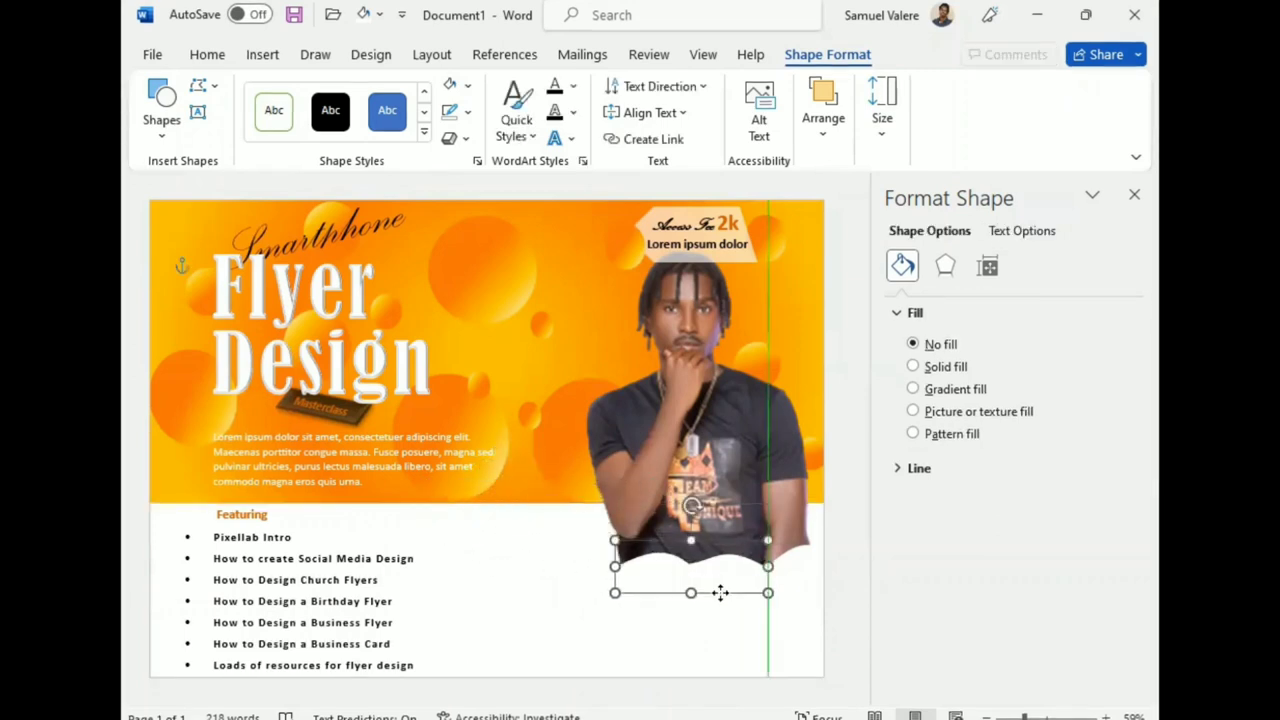
pyautogui.click(829, 128)
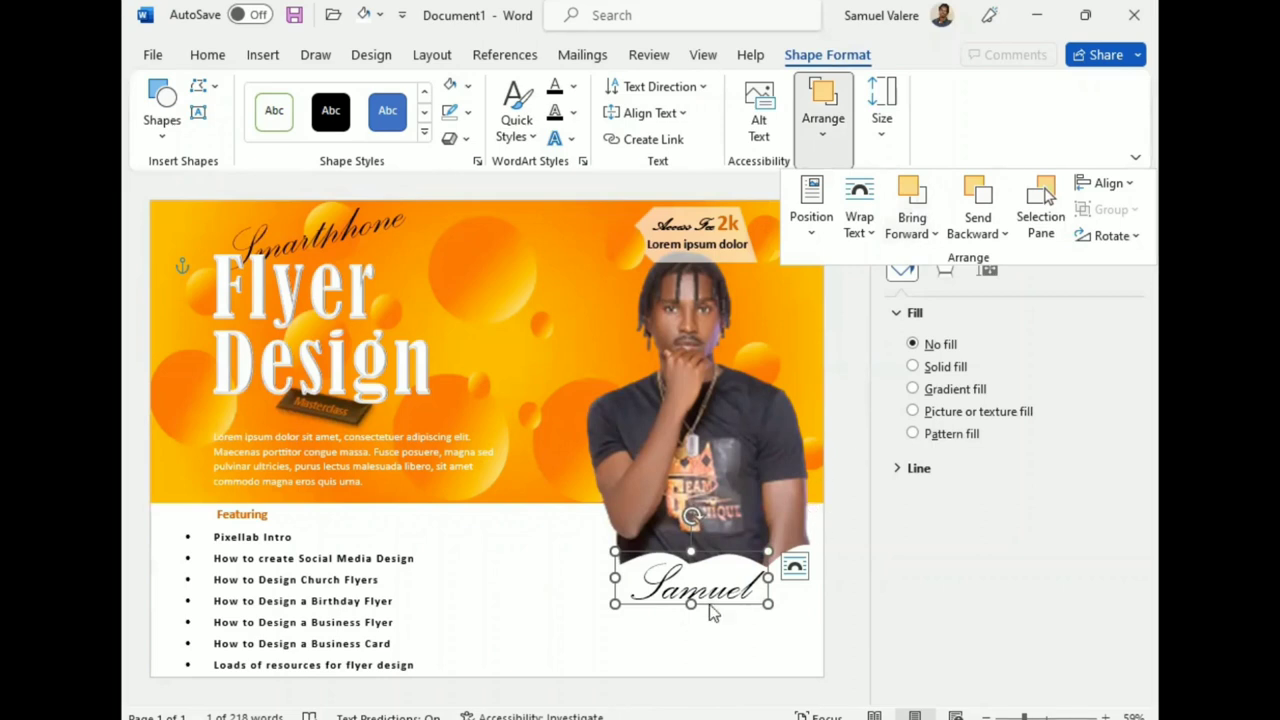
# Raise the script name slightly and colour it orange.
pyautogui.moveTo(710, 604); pyautogui.dragTo(716, 592)
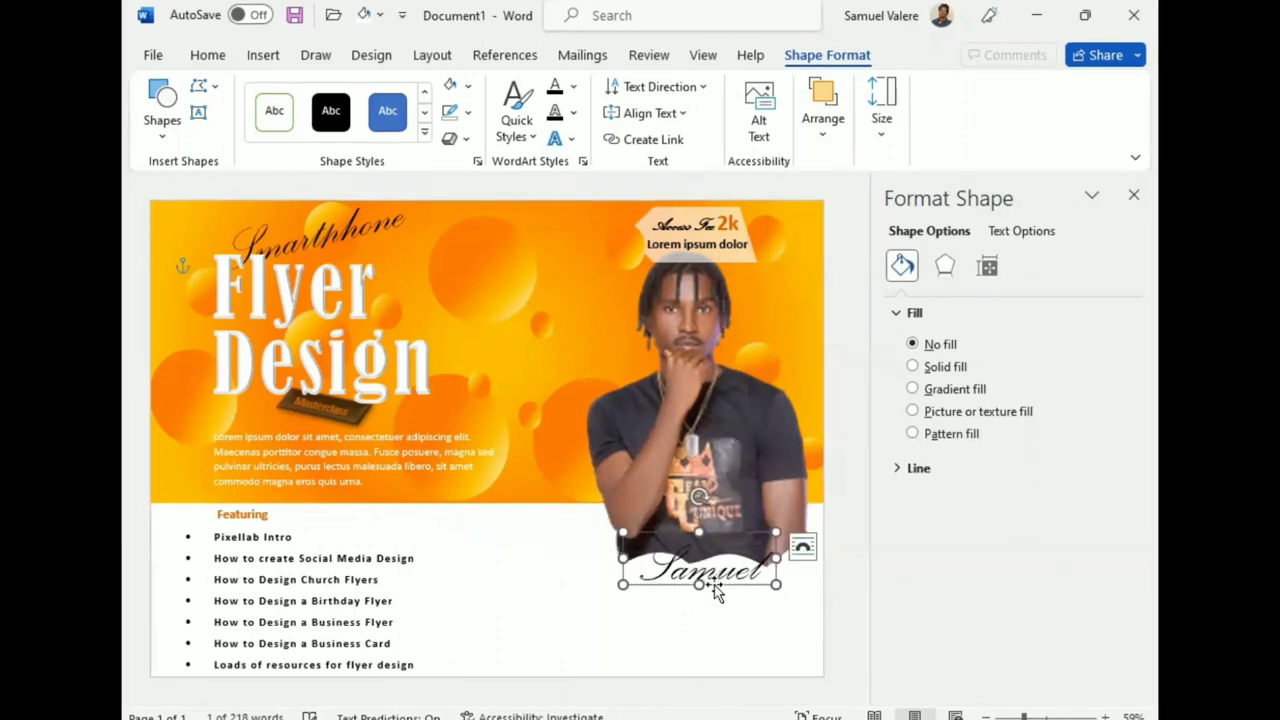
pyautogui.click(576, 88)
pyautogui.click(554, 369)
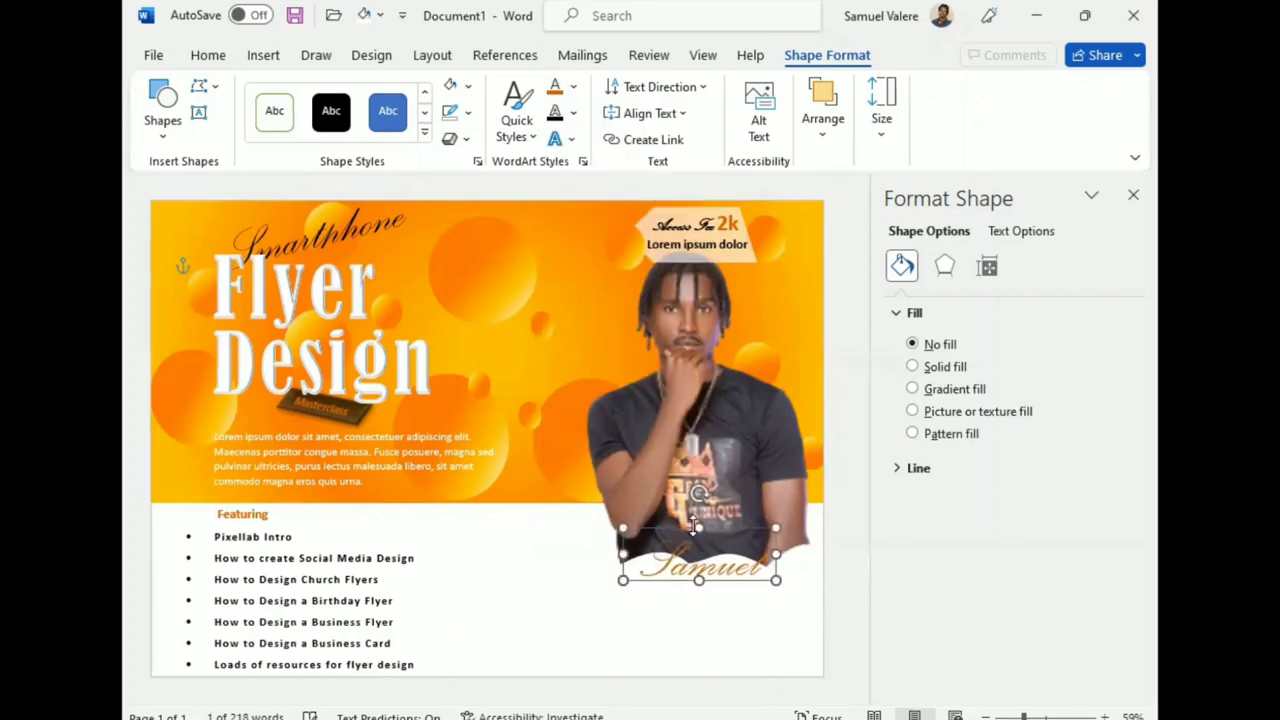
# Add a text box below the name with lorem ipsum placeholder text, trimmed, bold and larger.
pyautogui.click(199, 112)
pyautogui.moveTo(644, 590); pyautogui.dragTo(784, 632)
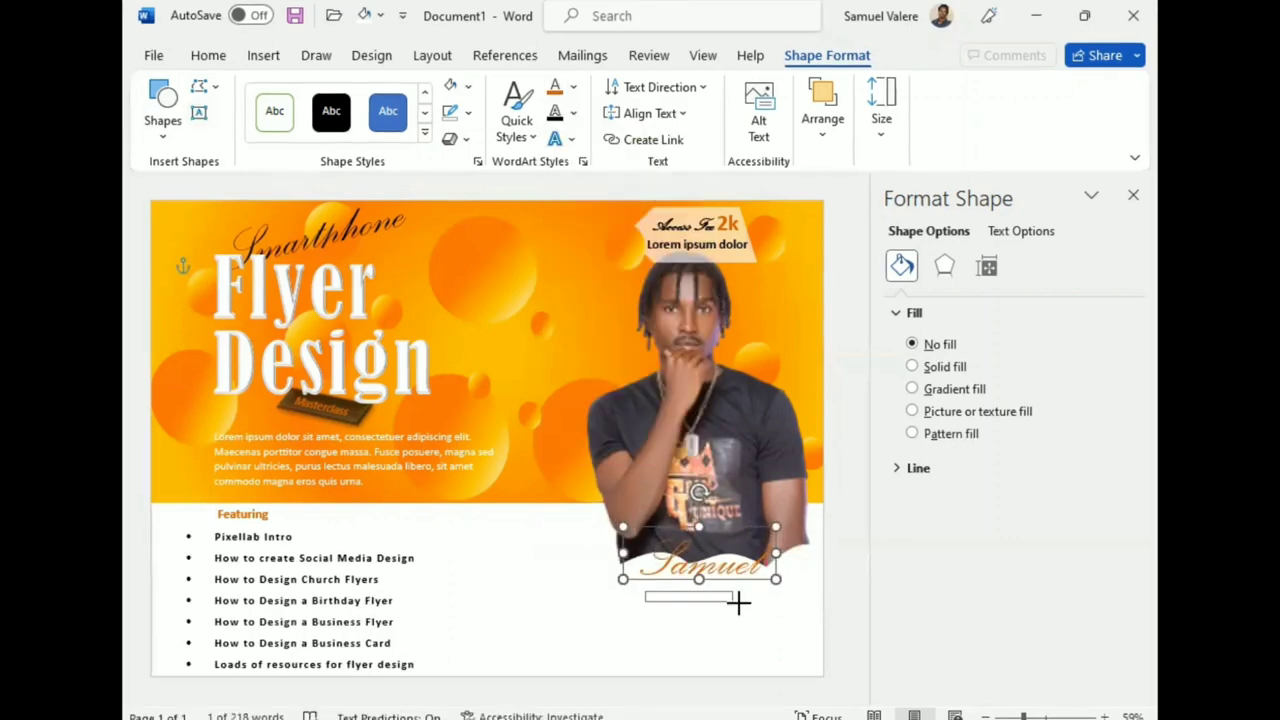
pyautogui.write('C')
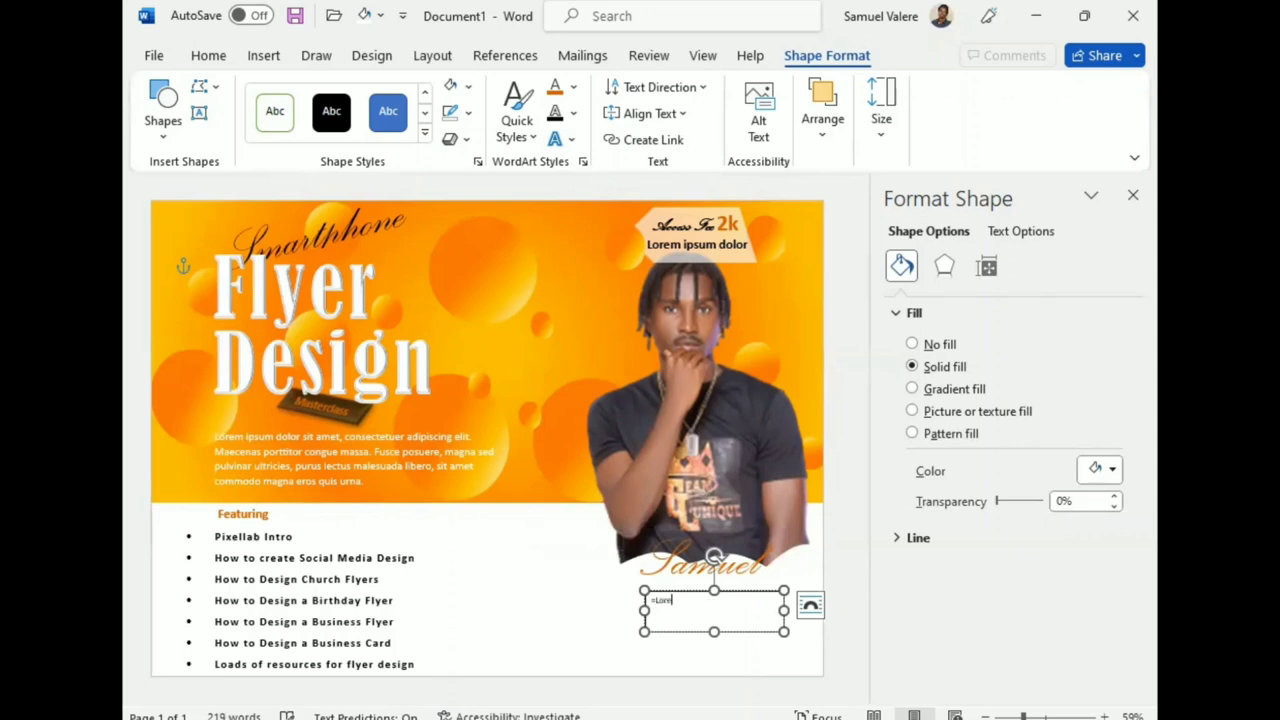
pyautogui.write('m ipsum dolor sit amet,')
pyautogui.press('Return')
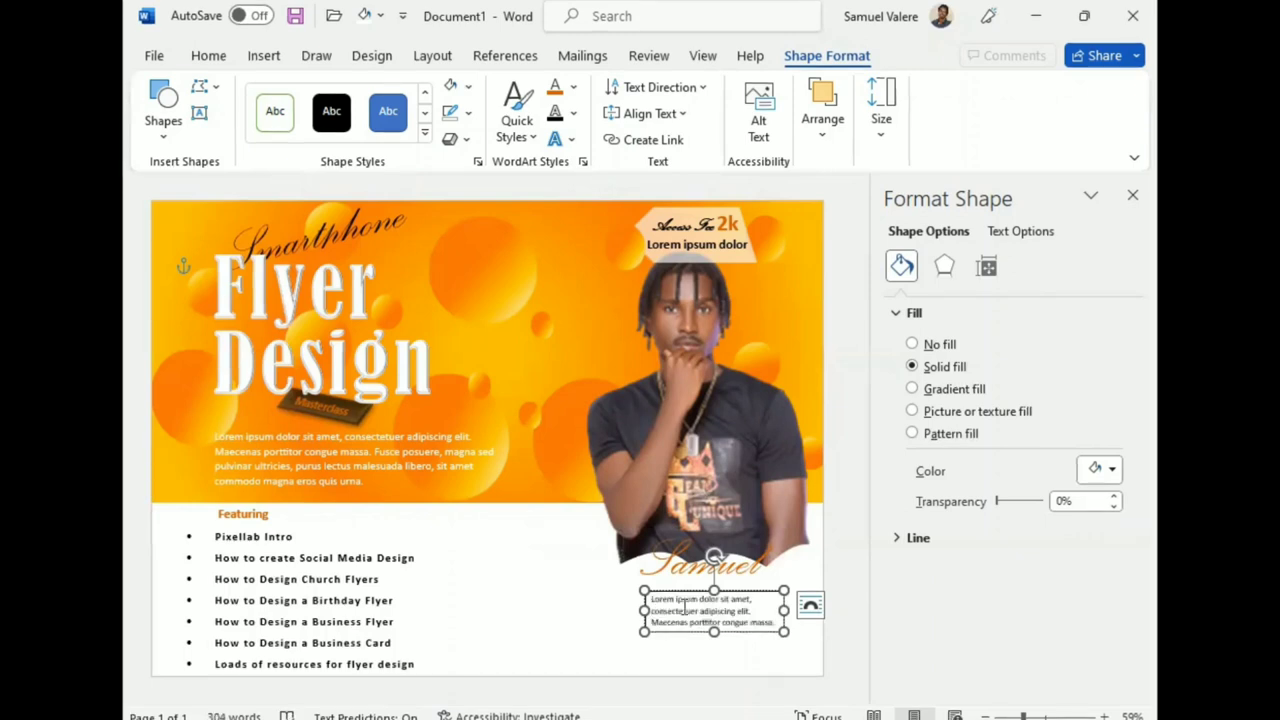
pyautogui.moveTo(714, 631)
pyautogui.mouseDown()
pyautogui.moveTo(737, 604)
pyautogui.moveTo(688, 603)
pyautogui.mouseUp()
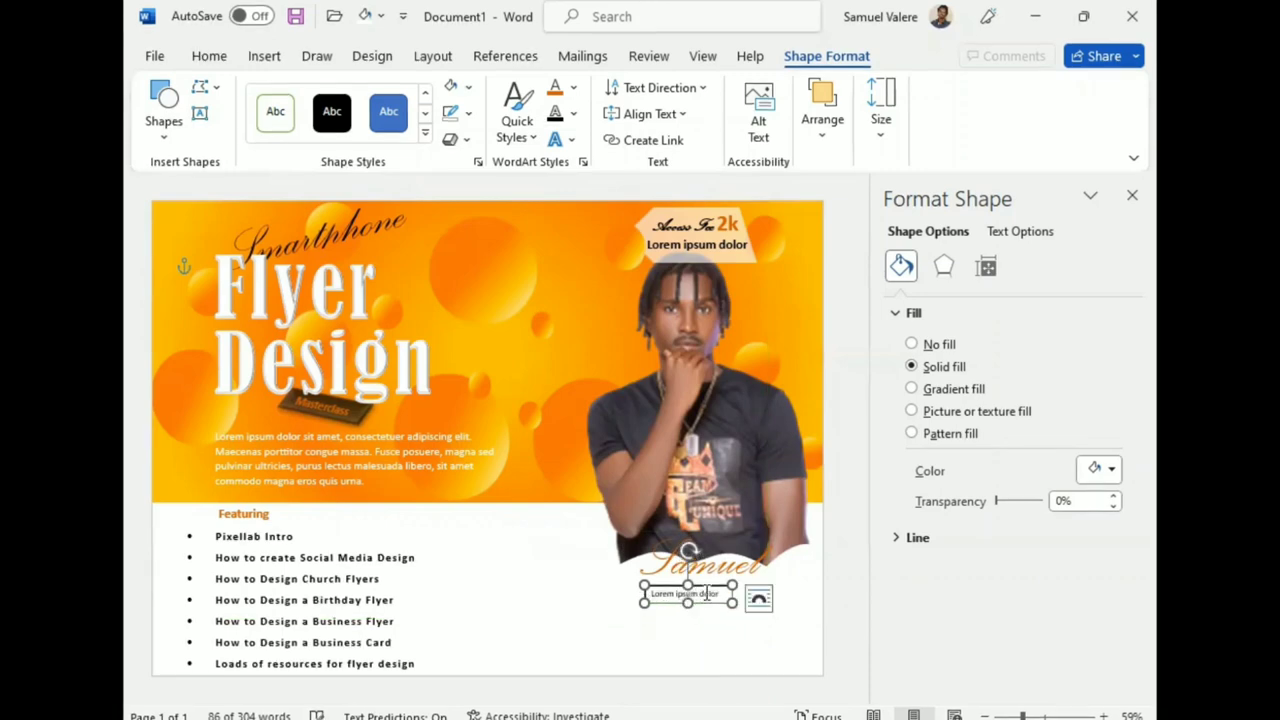
pyautogui.tripleClick(706, 594)
pyautogui.click(688, 558)
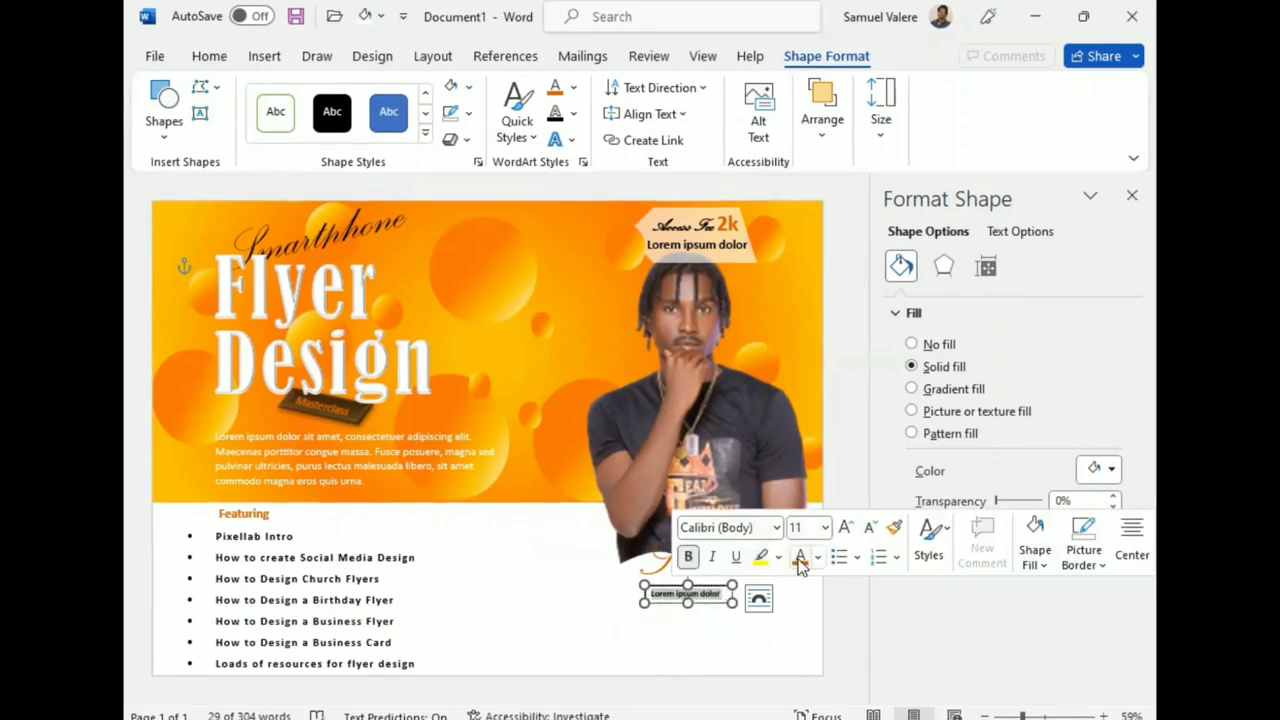
pyautogui.click(845, 530)
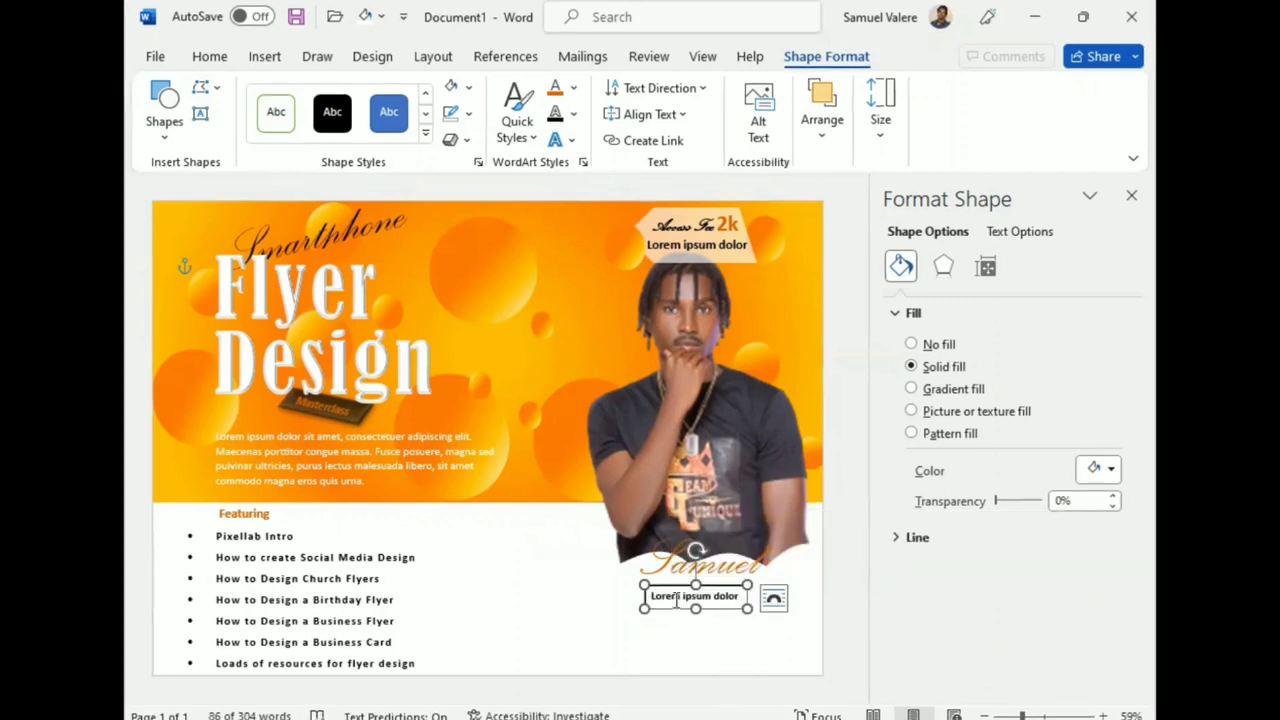
# Remove the caption box's fill and nudge it up and right.
pyautogui.click(472, 120)
pyautogui.click(469, 87)
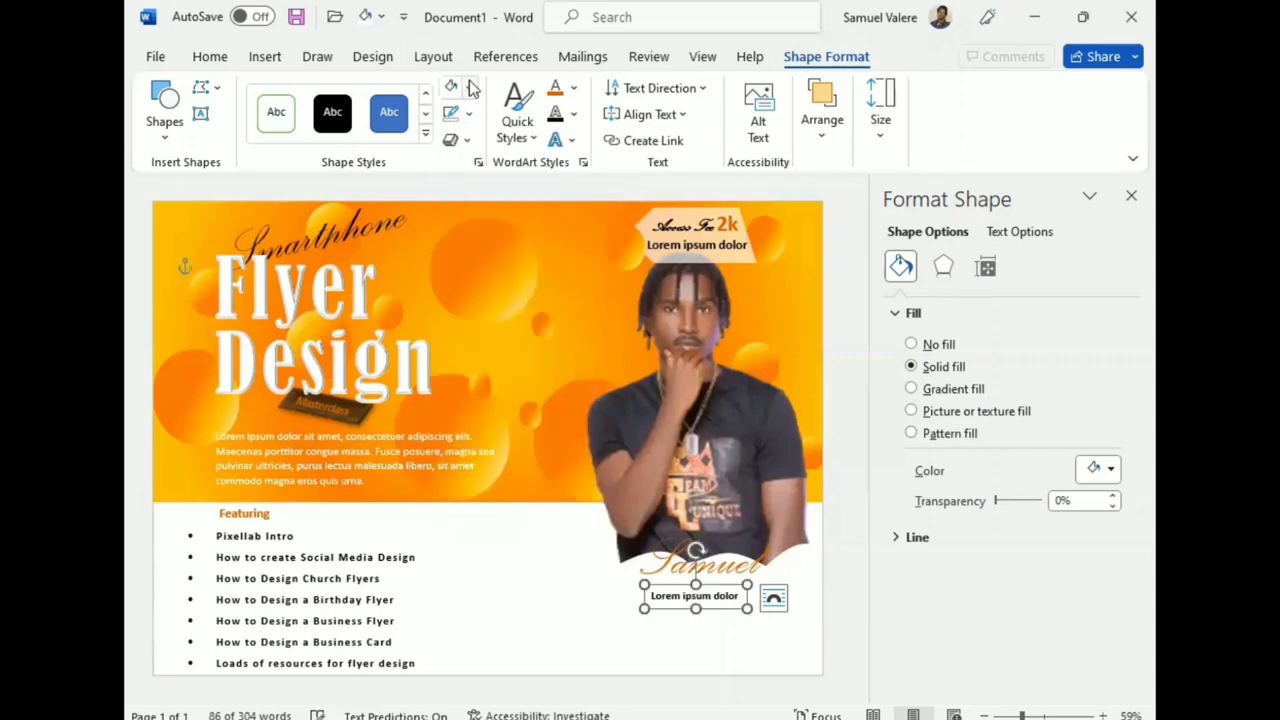
pyautogui.click(469, 87)
pyautogui.click(464, 370)
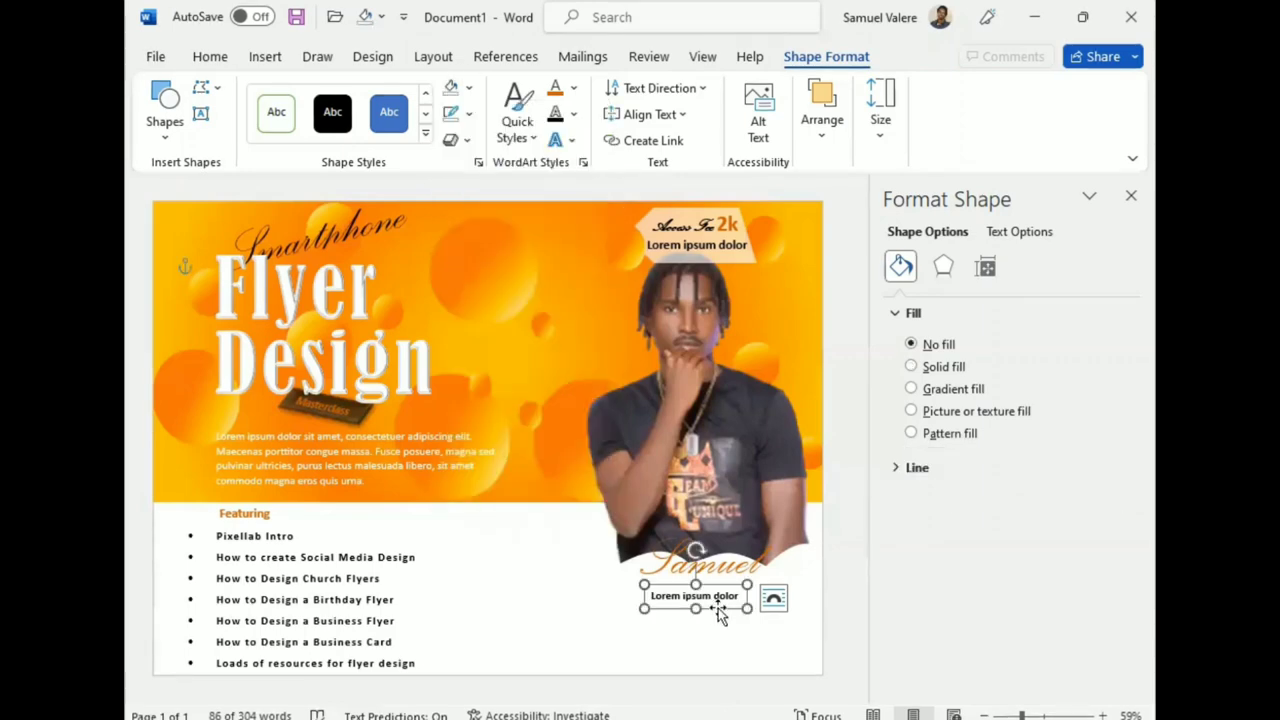
pyautogui.moveTo(718, 608); pyautogui.dragTo(727, 598)
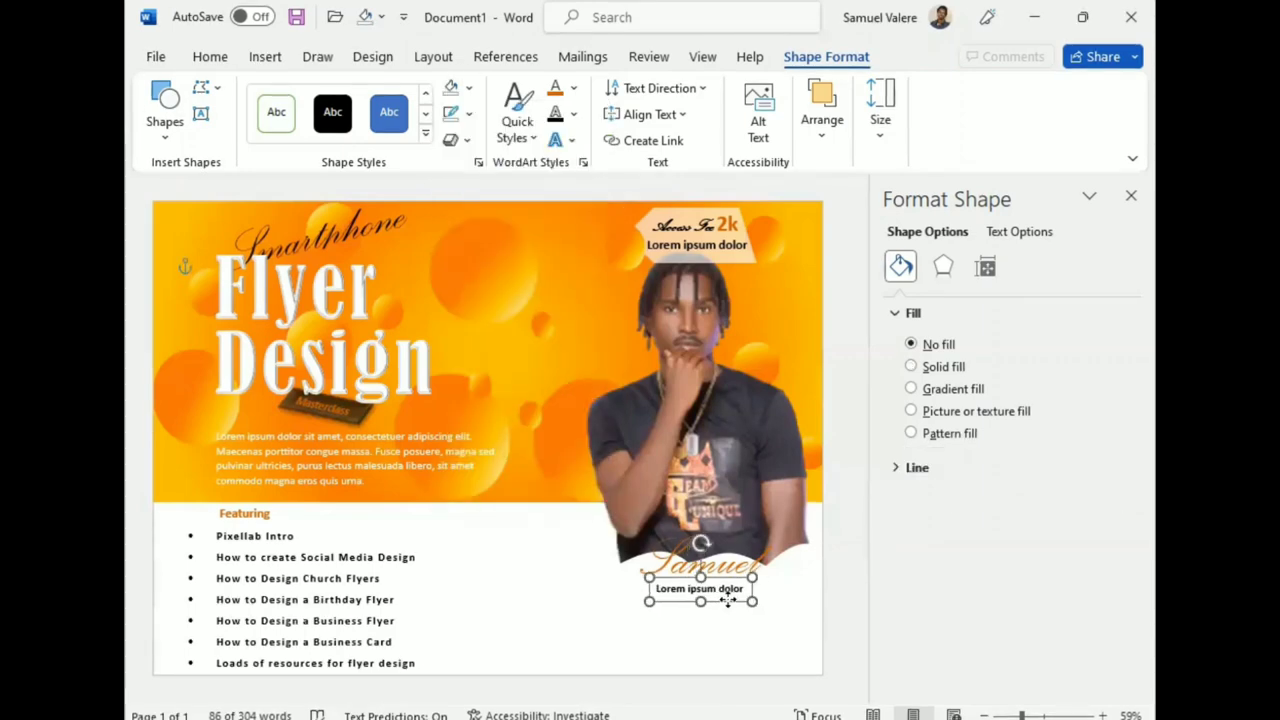
# Make the word 'Lorem' bold and orange, and widen the box so 'dolor' shows.
pyautogui.doubleClick(666, 585)
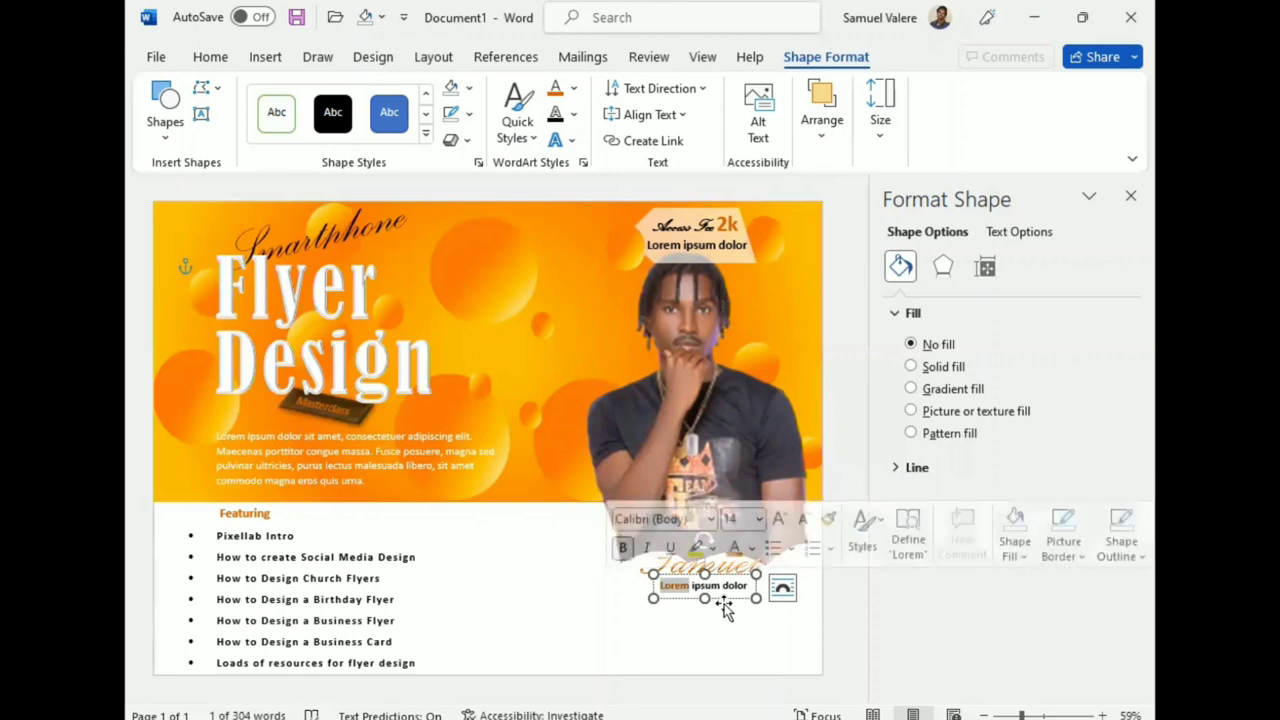
pyautogui.hotkey('ctrl', 'b')
pyautogui.click(758, 598)
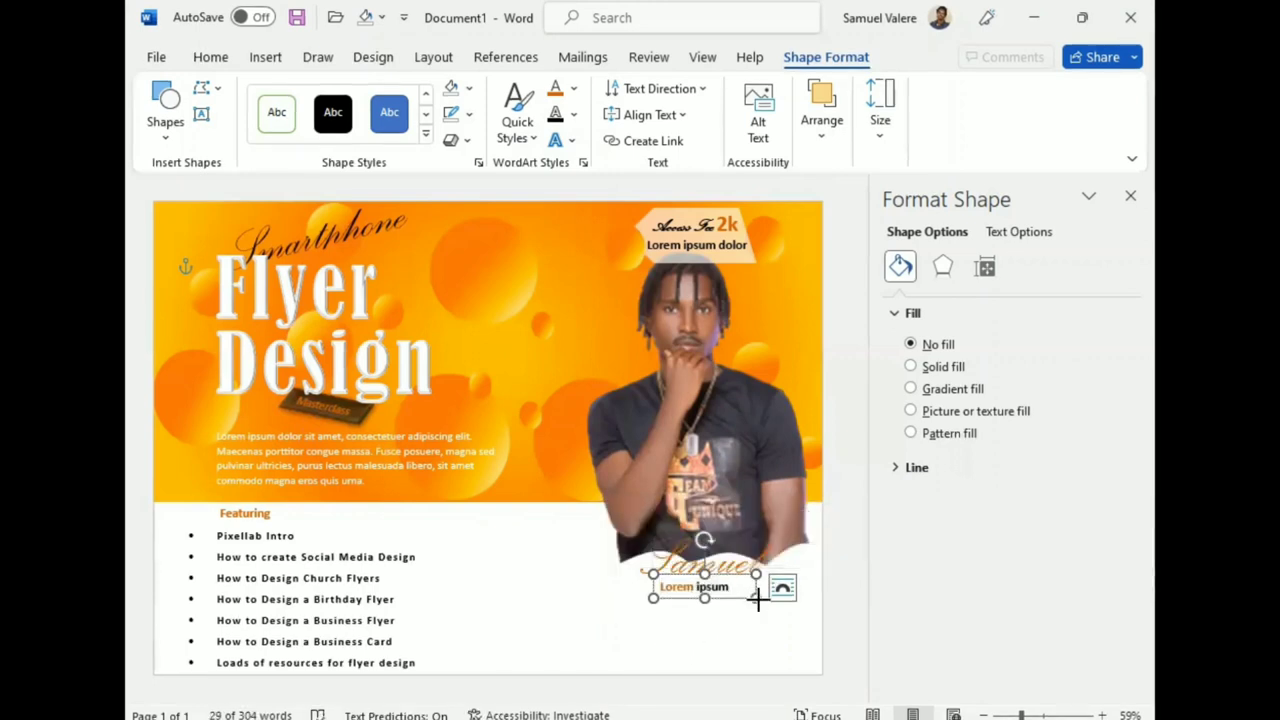
pyautogui.moveTo(758, 598); pyautogui.dragTo(719, 605)
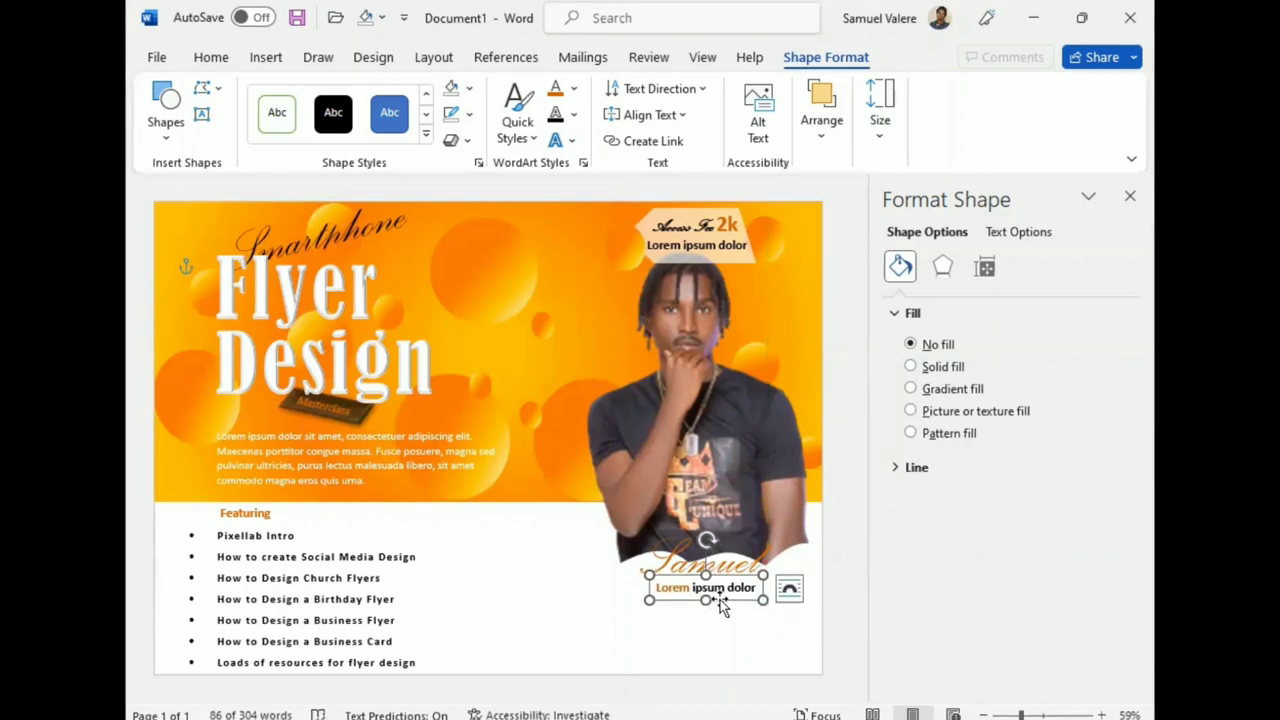
pyautogui.click(204, 117)
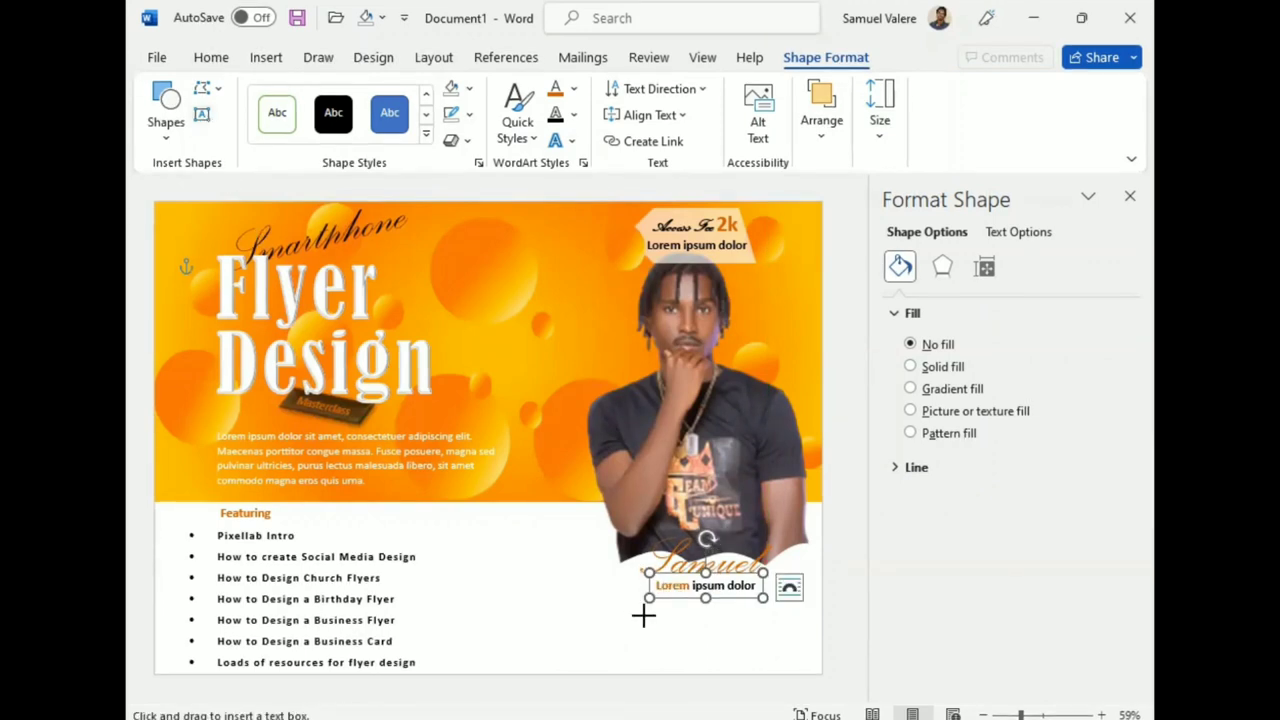
# Add a centred 'Create Graphic Design' text box in Baguet Script 14 pt below the caption.
pyautogui.moveTo(643, 616); pyautogui.dragTo(793, 638)
pyautogui.write('Graphic Desig')
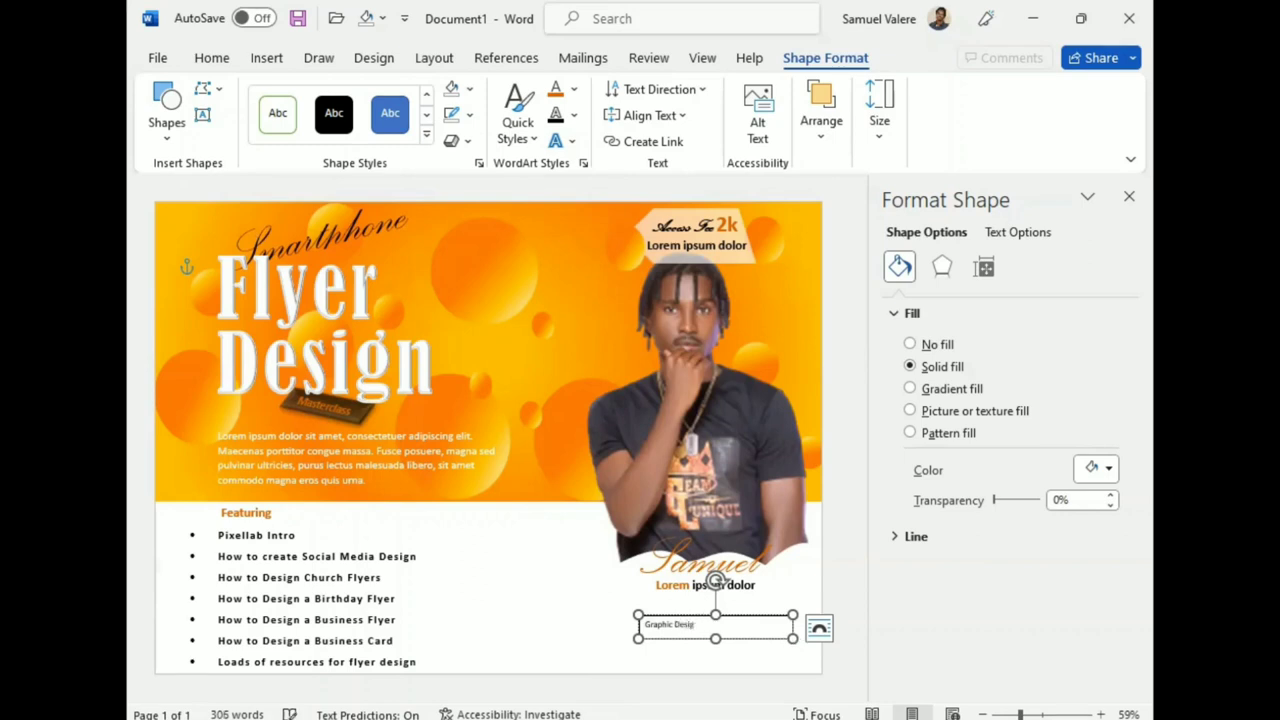
pyautogui.write('n')
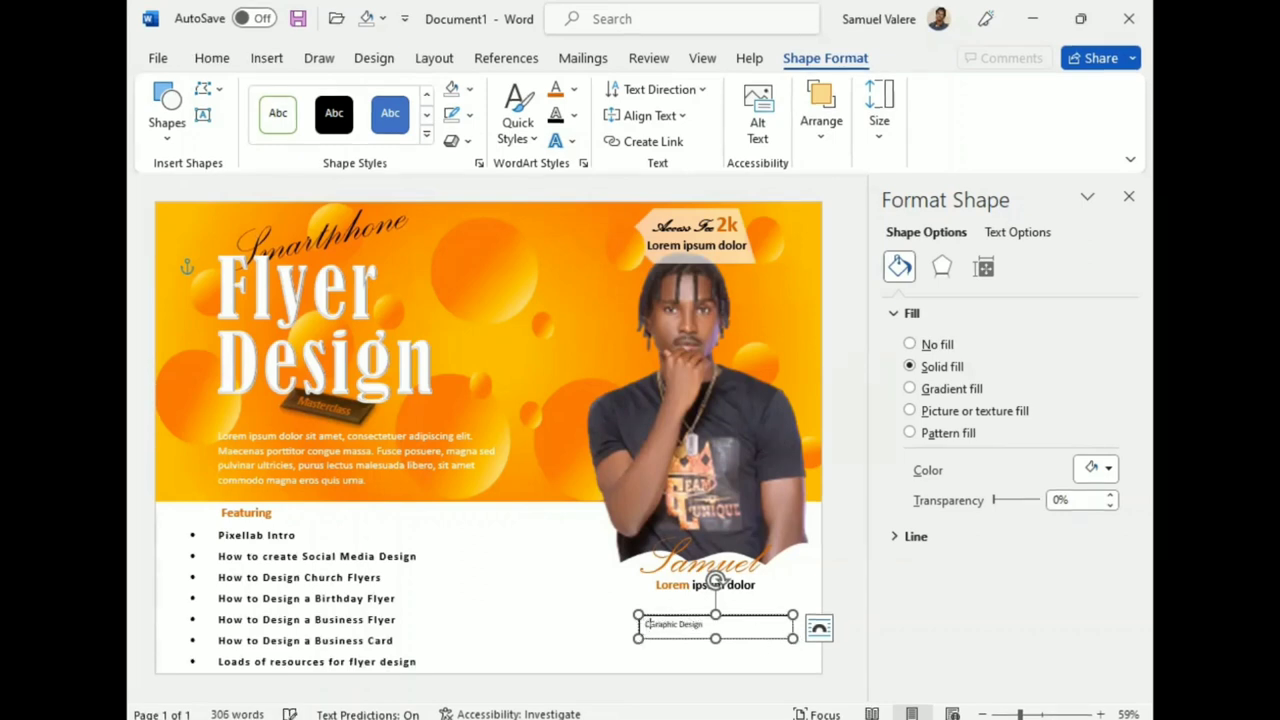
pyautogui.write('Create')
pyautogui.moveTo(730, 627); pyautogui.dragTo(640, 625)
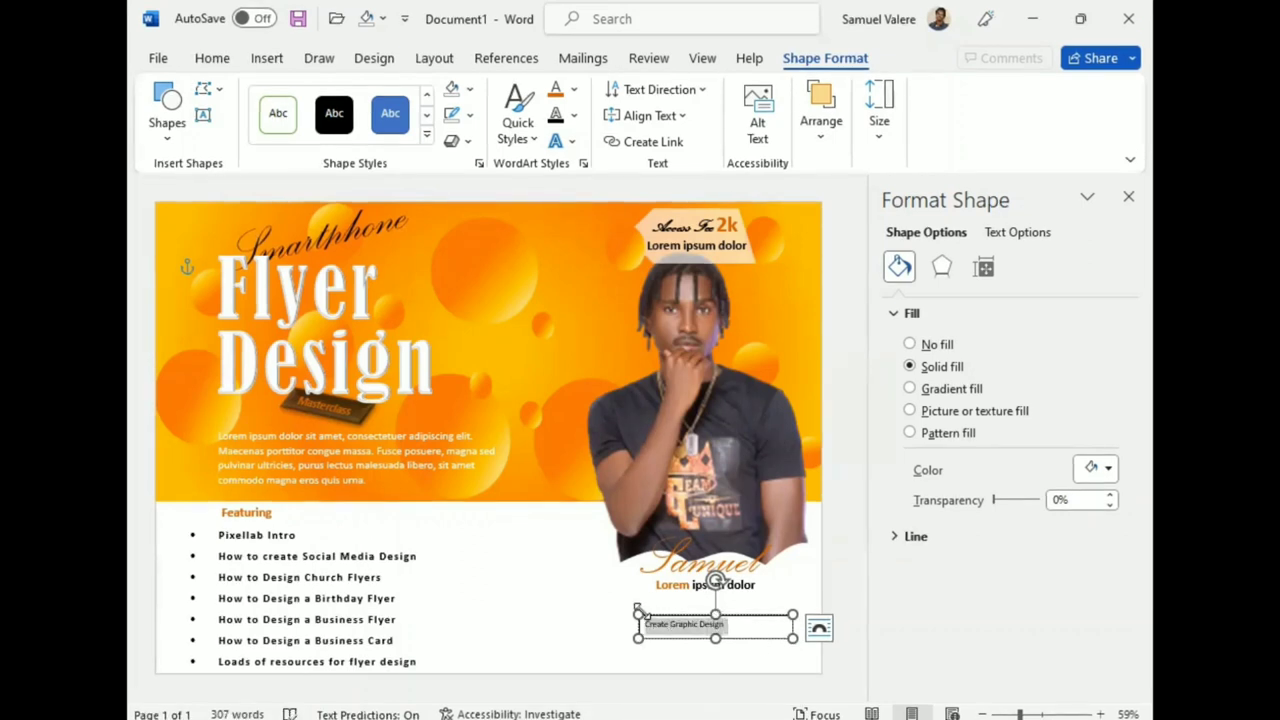
pyautogui.click(212, 58)
pyautogui.click(561, 118)
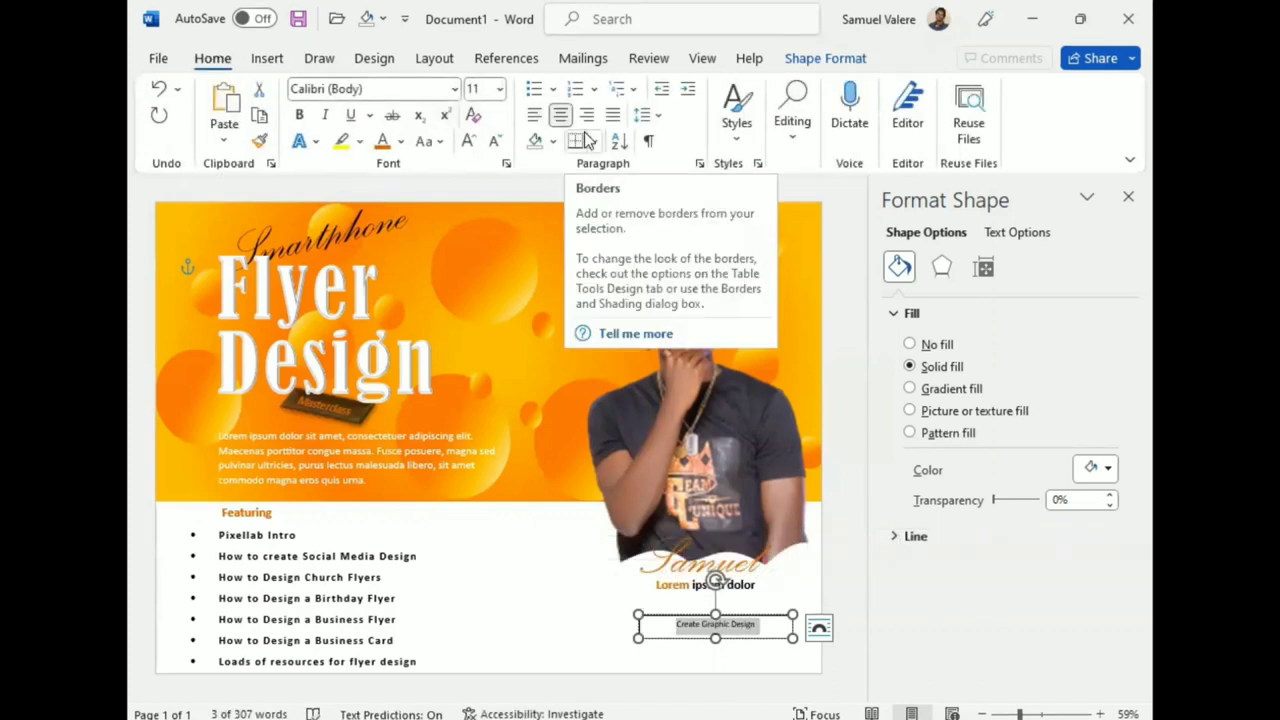
pyautogui.click(419, 89)
pyautogui.write('Baguet Script')
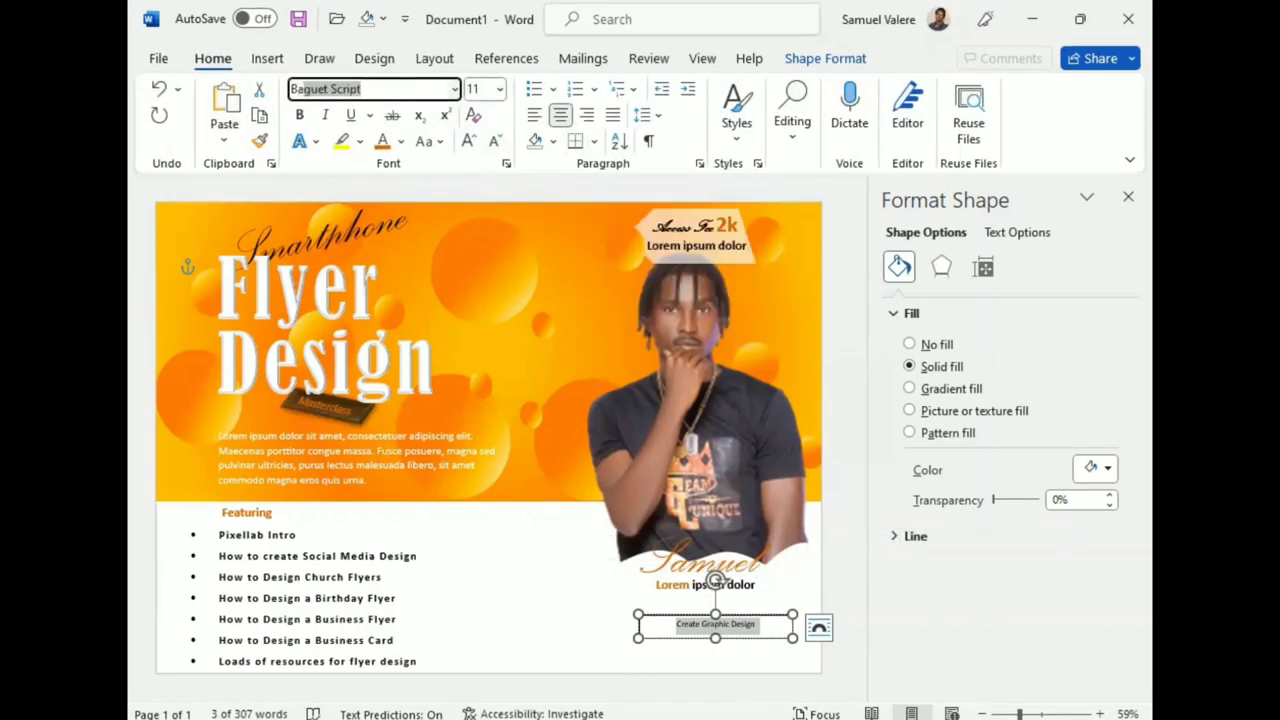
pyautogui.press('Return')
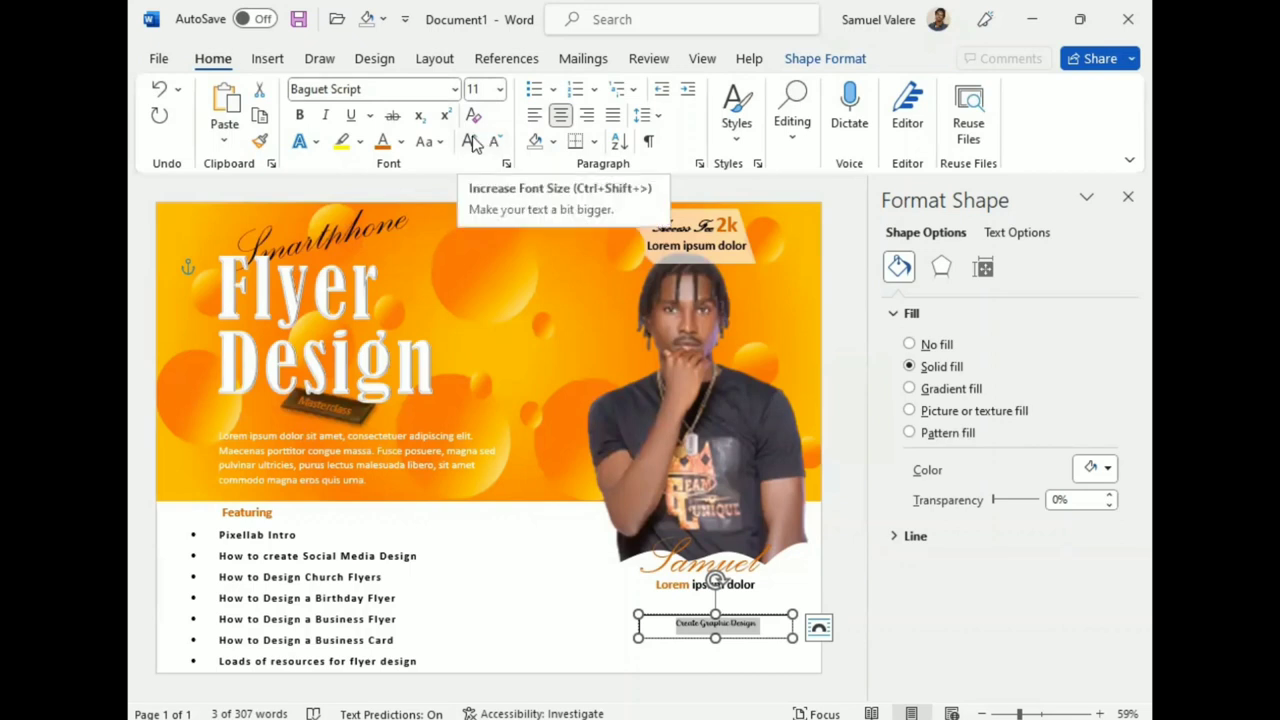
pyautogui.click(468, 141)
pyautogui.click(468, 141)
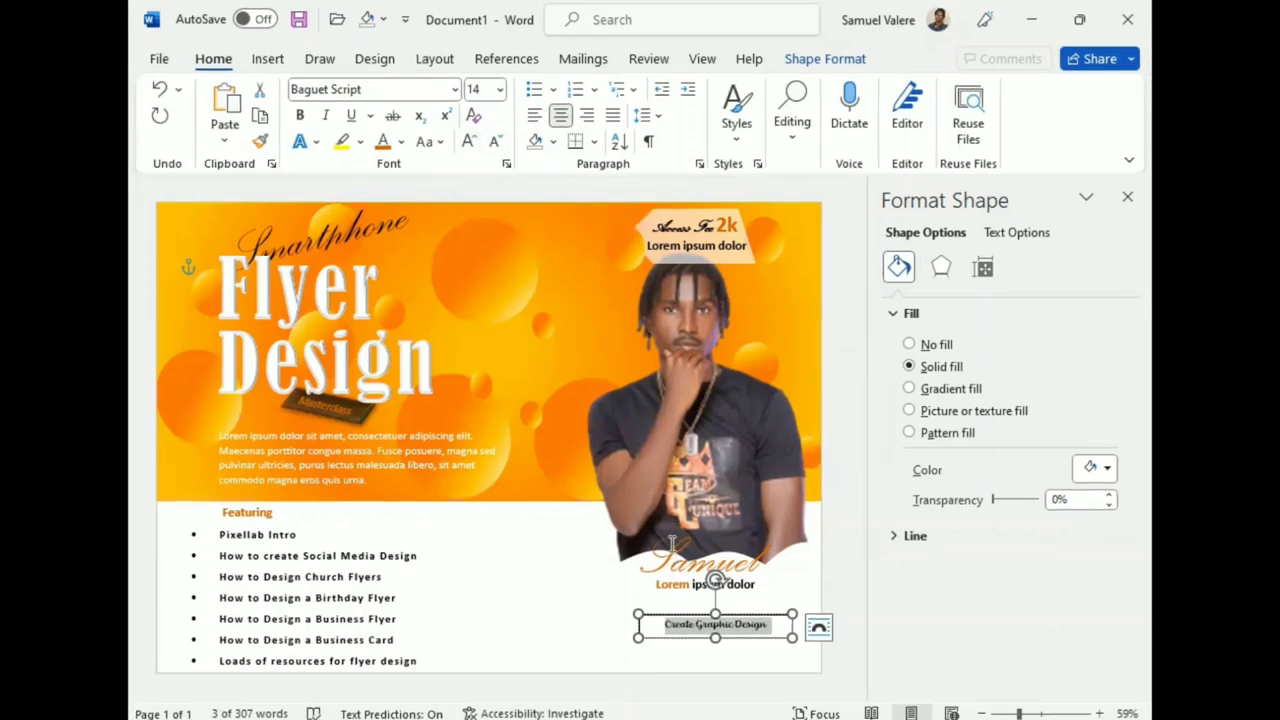
pyautogui.moveTo(731, 641); pyautogui.dragTo(723, 621)
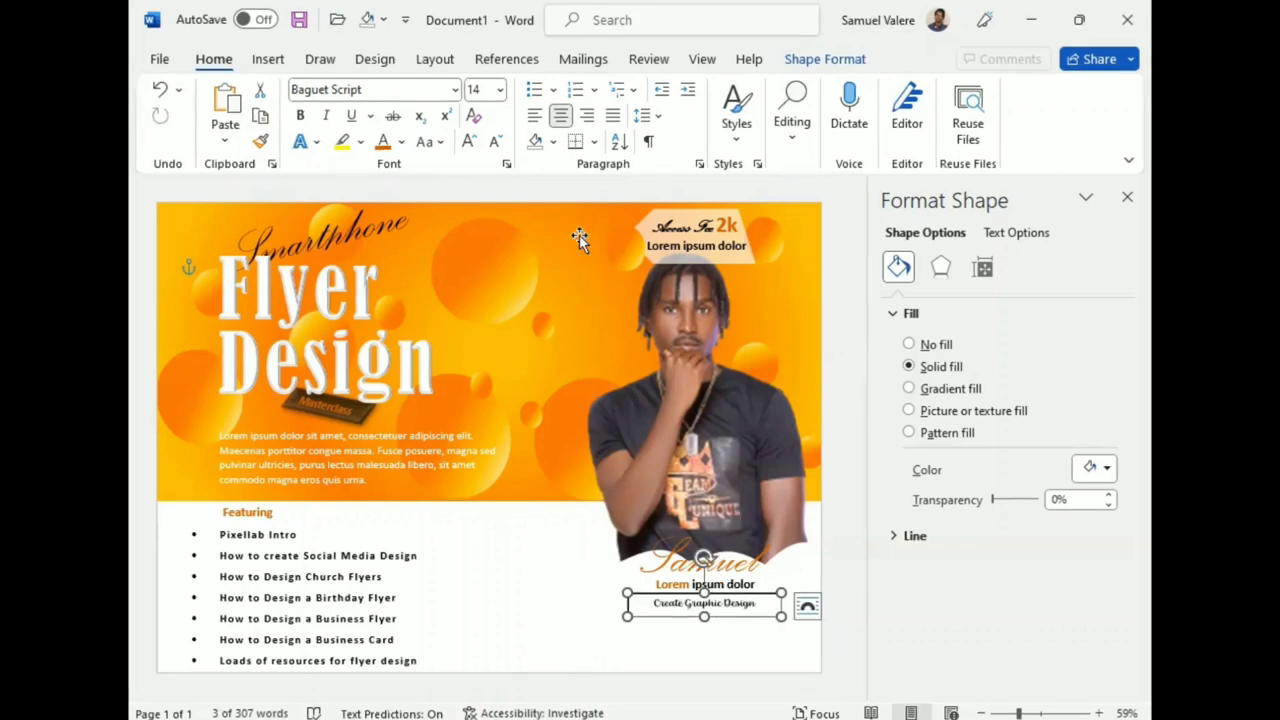
# Remove the box's fill and outline and align it under the 'Lorem ipsum dolor' caption.
pyautogui.click(824, 59)
pyautogui.click(470, 89)
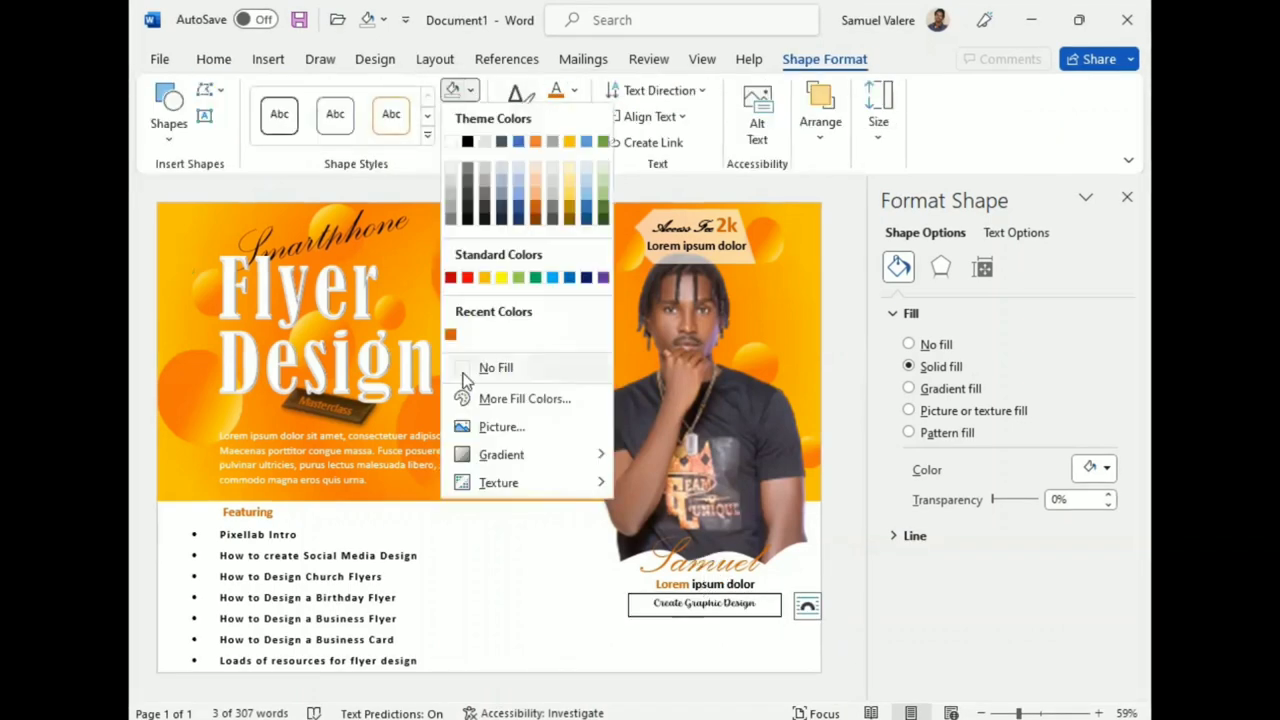
pyautogui.click(490, 366)
pyautogui.click(470, 116)
pyautogui.click(490, 393)
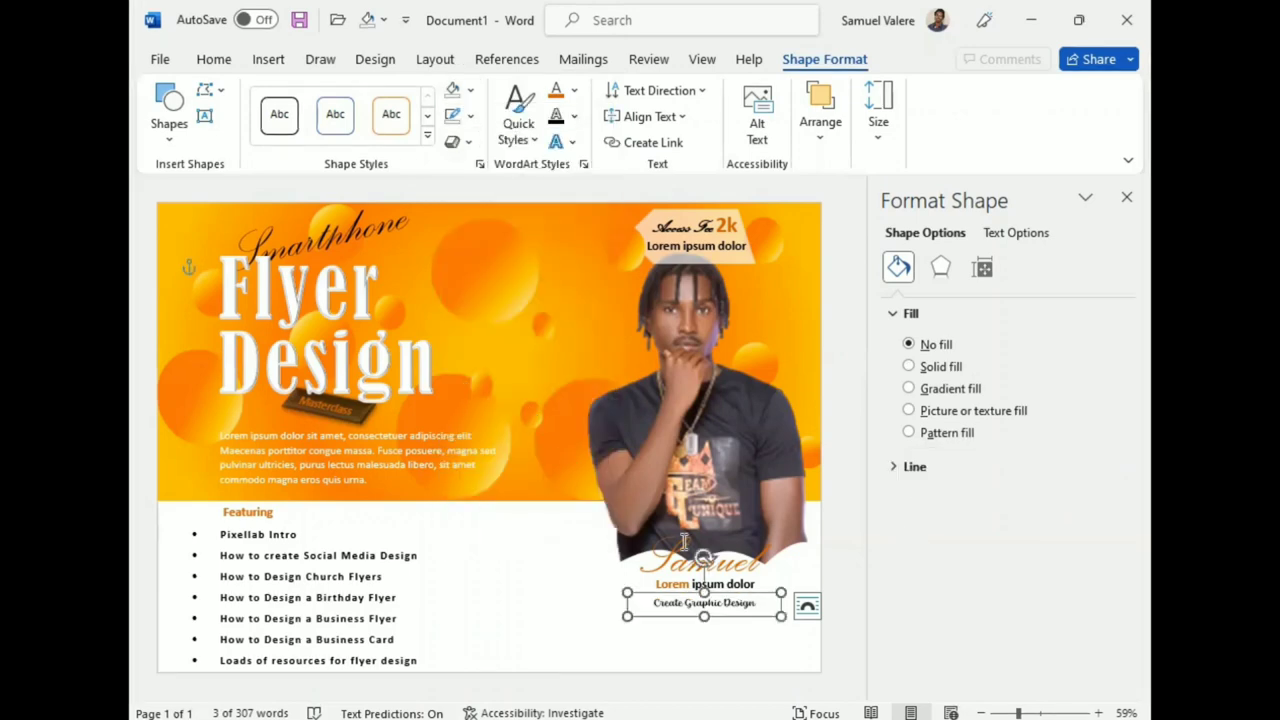
pyautogui.moveTo(656, 584); pyautogui.dragTo(779, 598)
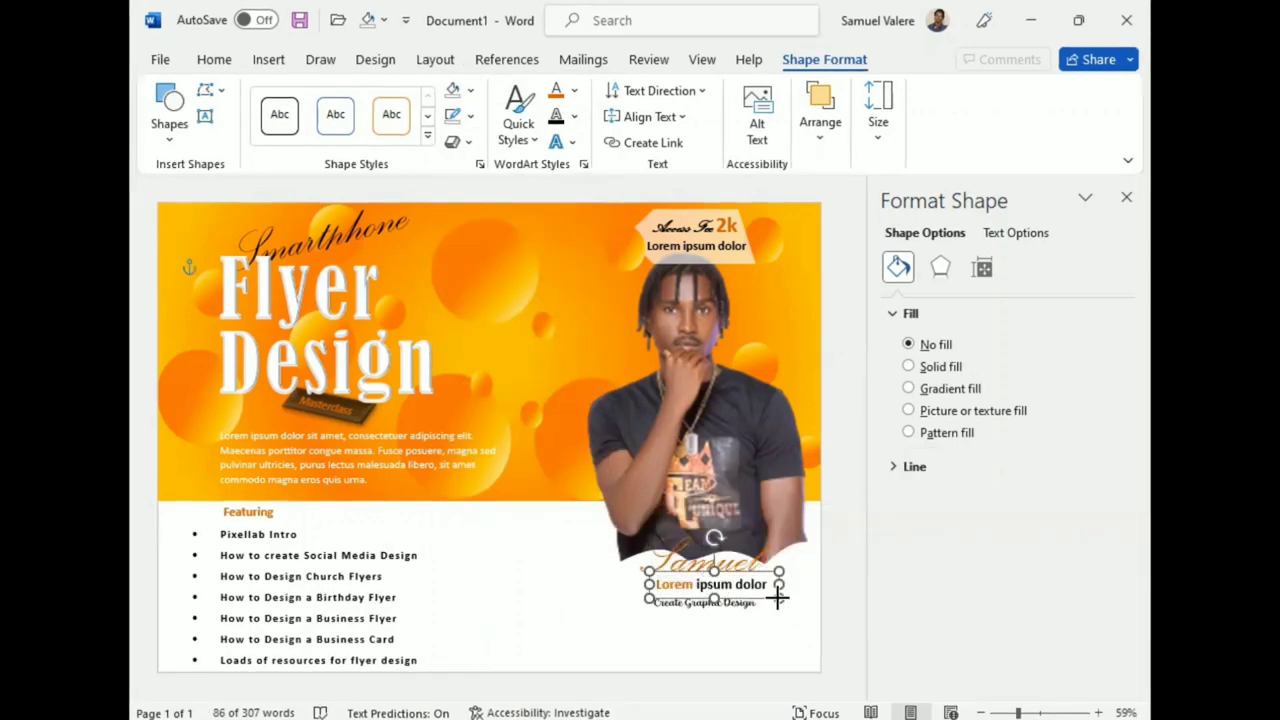
pyautogui.click(727, 606)
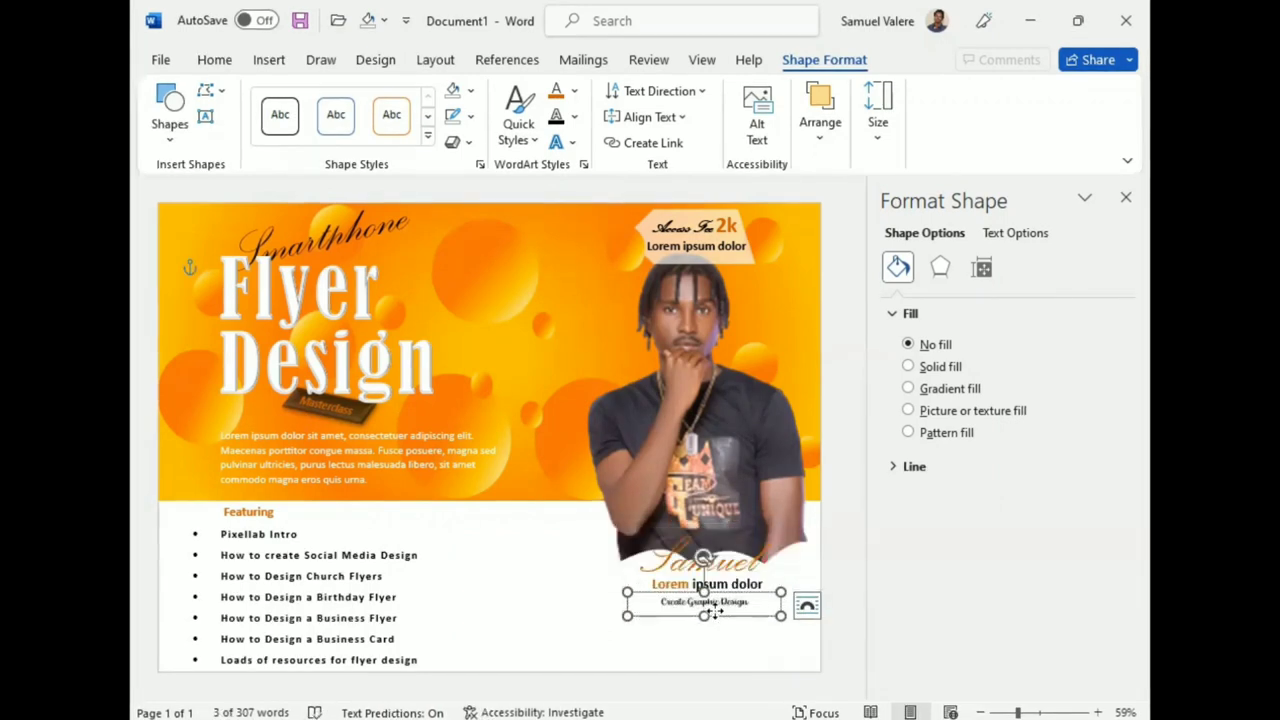
pyautogui.moveTo(711, 614); pyautogui.dragTo(711, 612)
pyautogui.click(712, 578)
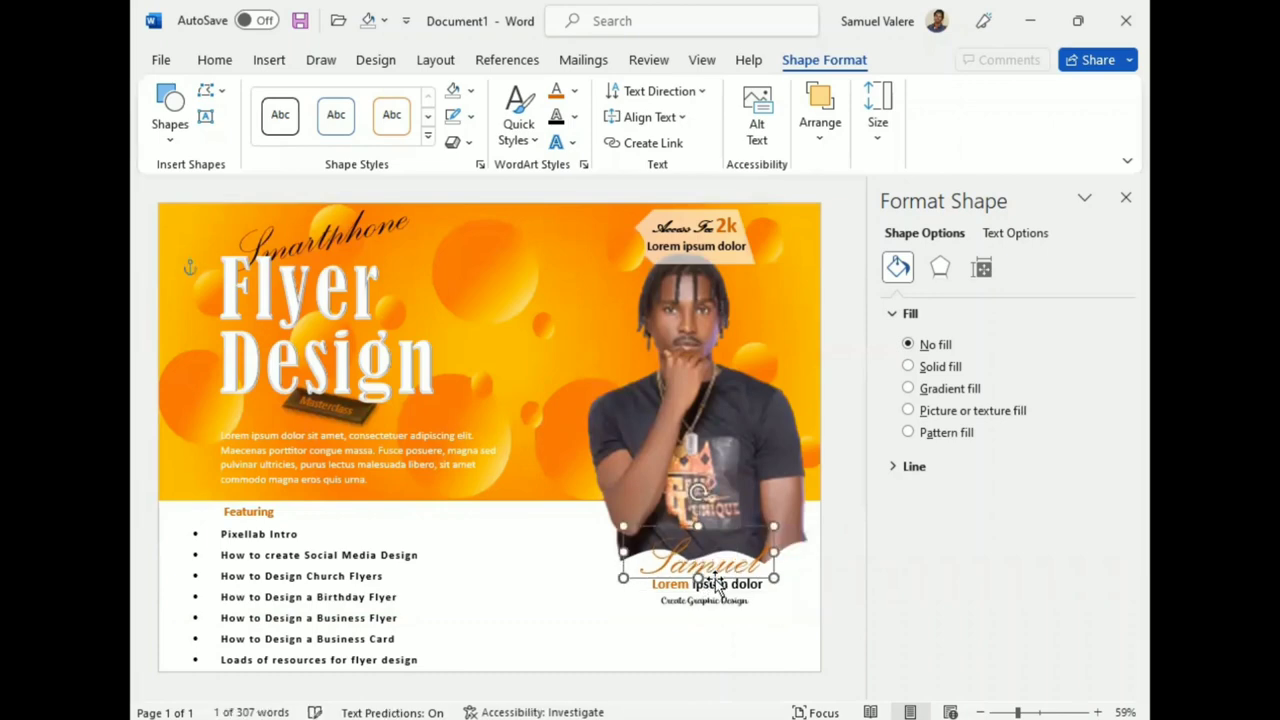
# Browse Insert > Pictures for an image, then close the browser without inserting anything.
pyautogui.click(267, 59)
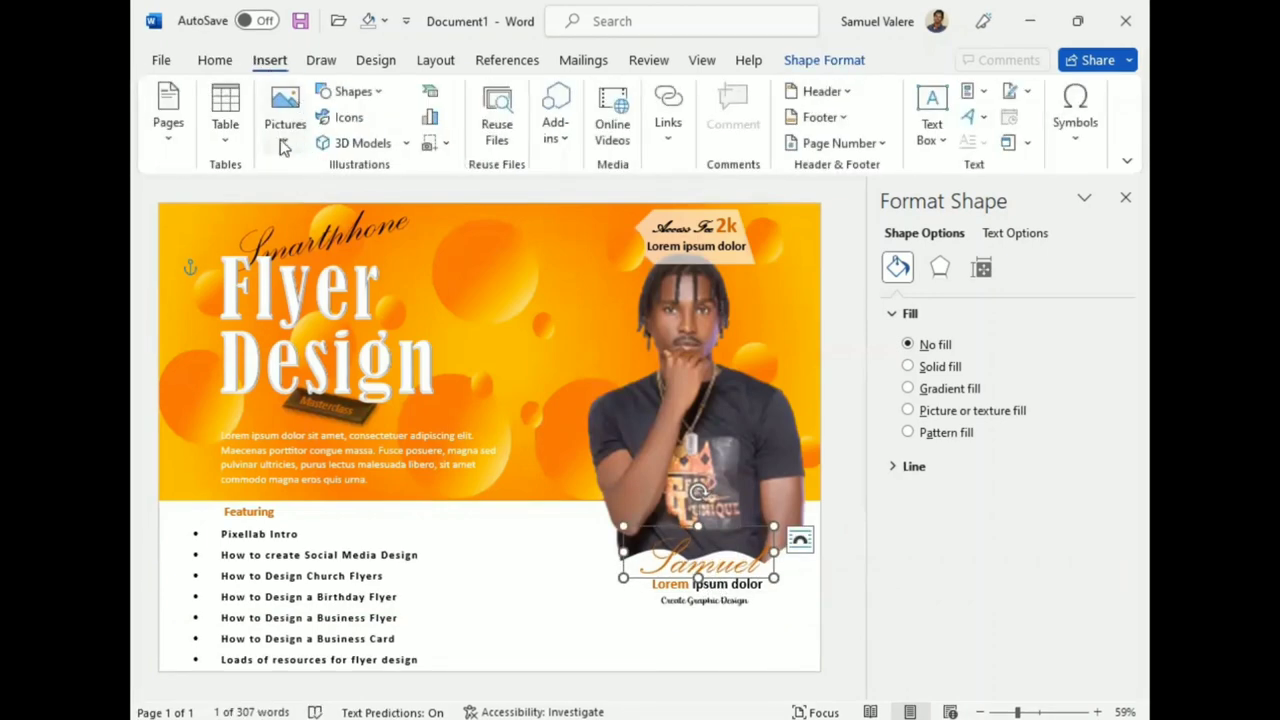
pyautogui.click(285, 132)
pyautogui.click(329, 199)
pyautogui.scroll(-3, 477, 272)
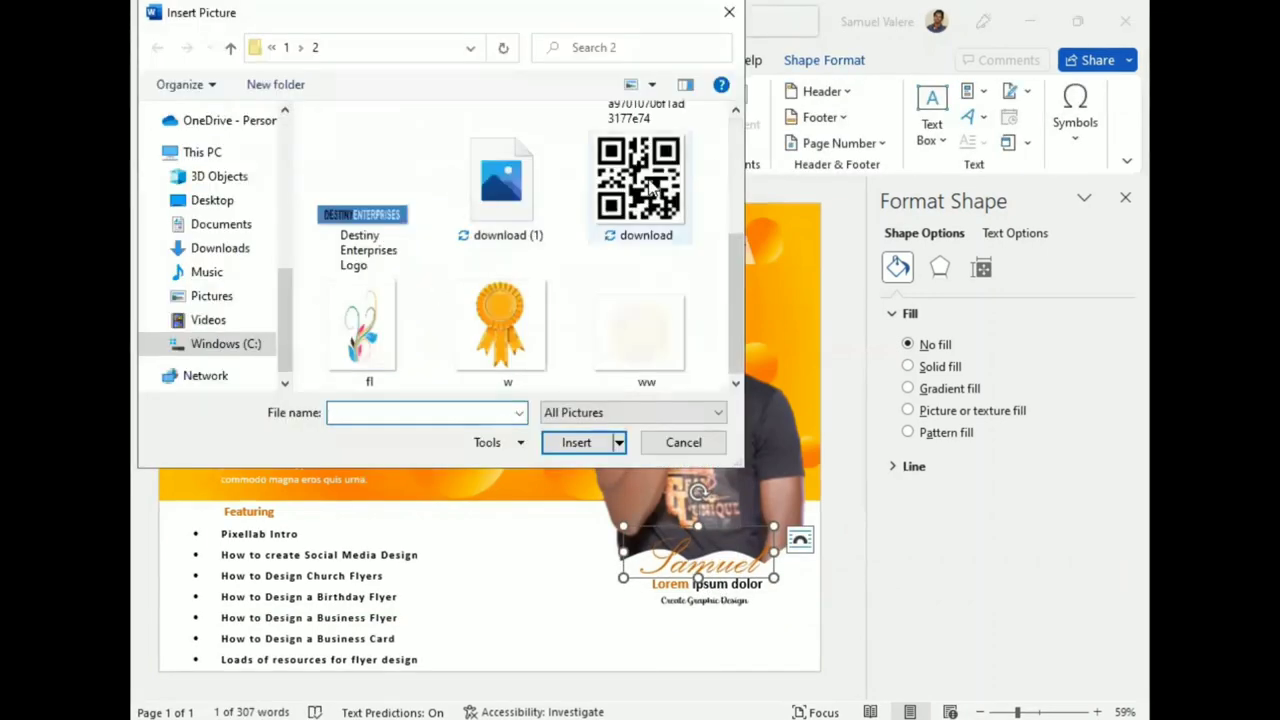
pyautogui.click(729, 12)
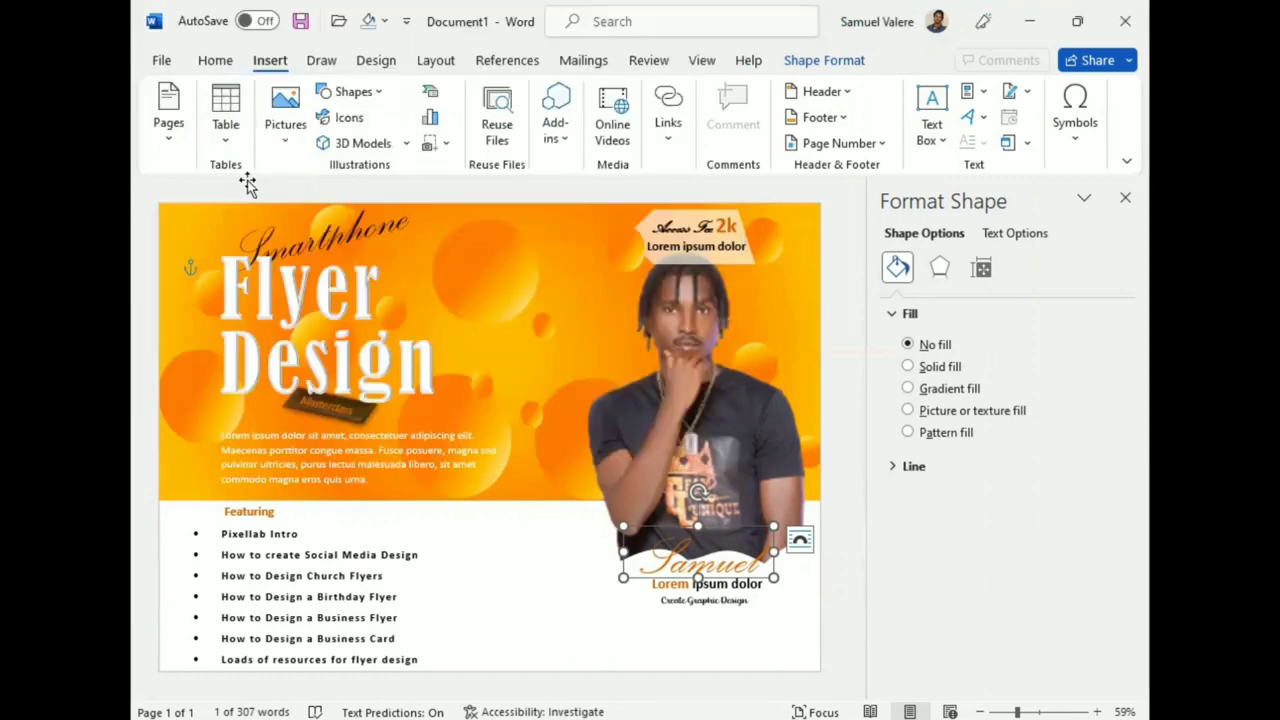
# Draw a square below 'Create Graphic Design' and fill it with the QR code picture.
pyautogui.click(352, 91)
pyautogui.click(433, 150)
pyautogui.moveTo(669, 610); pyautogui.dragTo(735, 667)
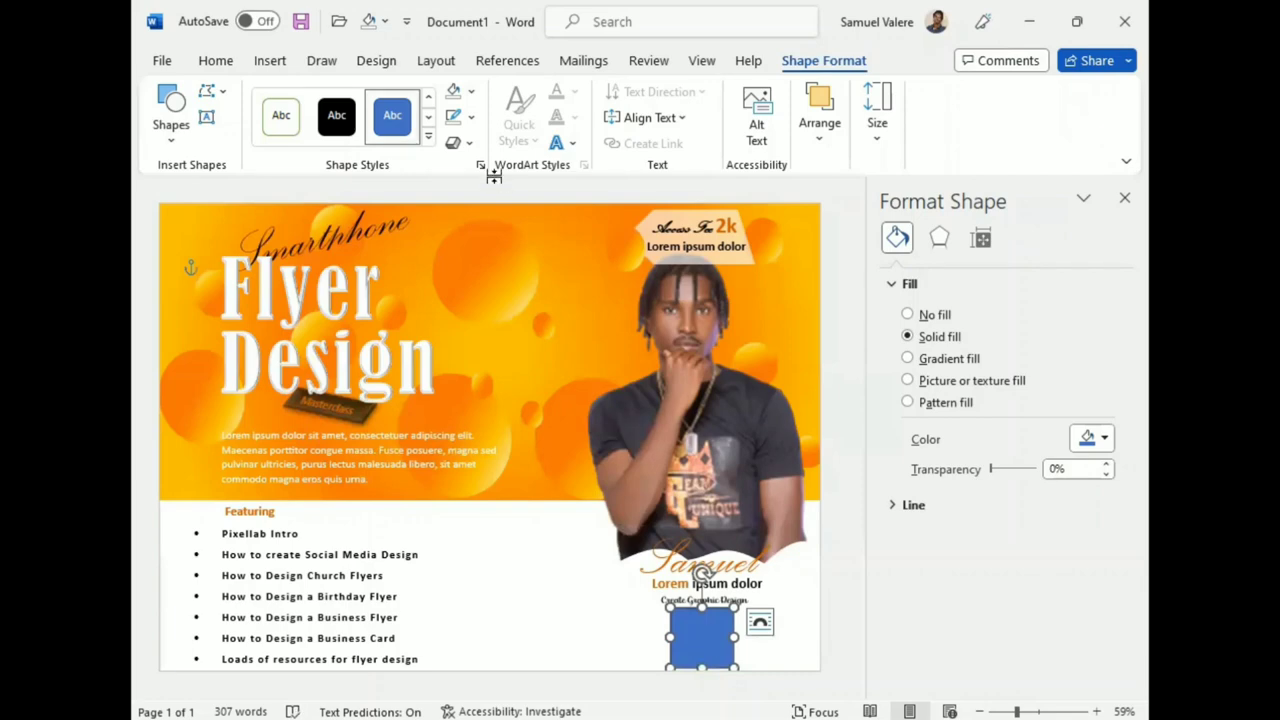
pyautogui.click(470, 116)
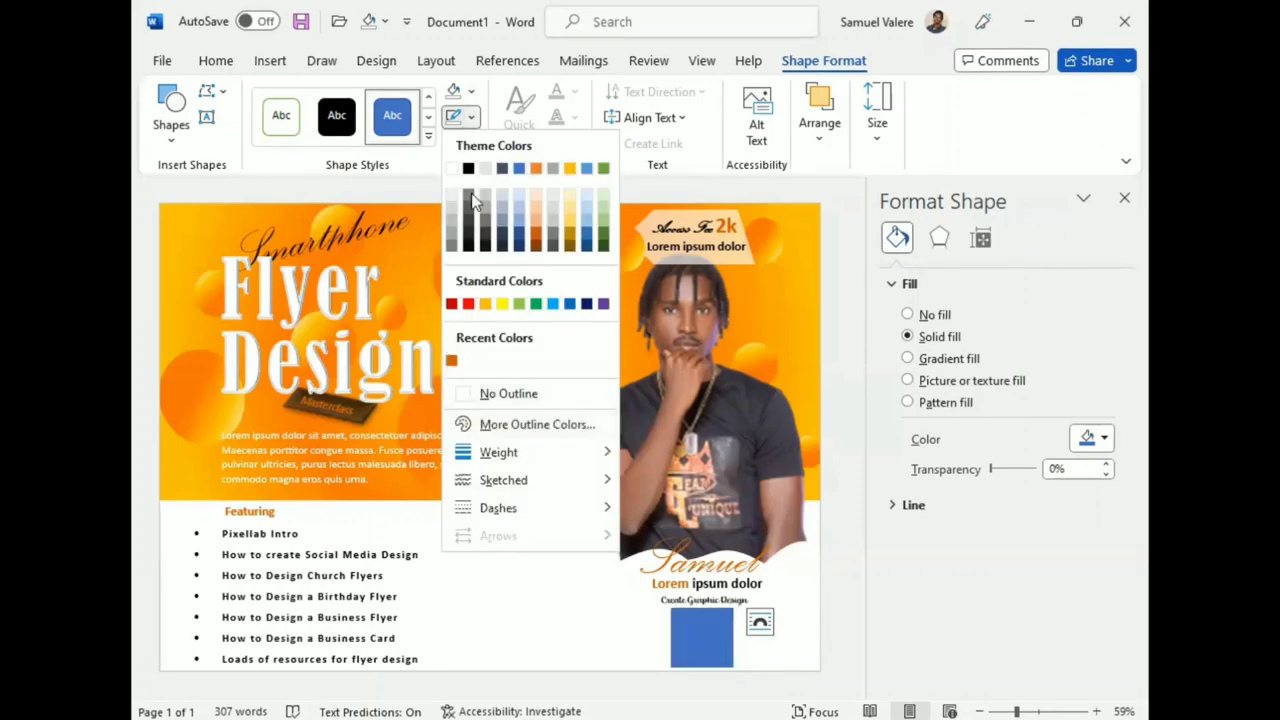
pyautogui.click(470, 95)
pyautogui.click(503, 425)
pyautogui.click(500, 310)
pyautogui.scroll(-3, 652, 280)
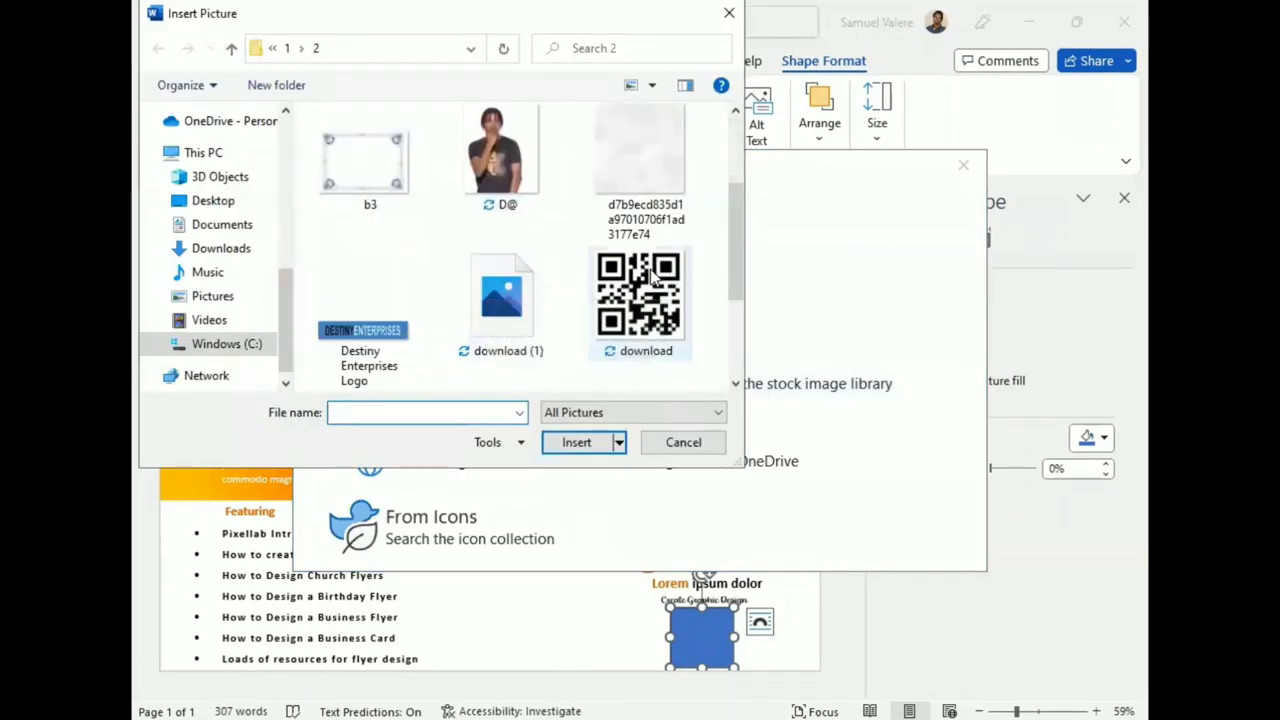
pyautogui.click(651, 278)
pyautogui.click(586, 443)
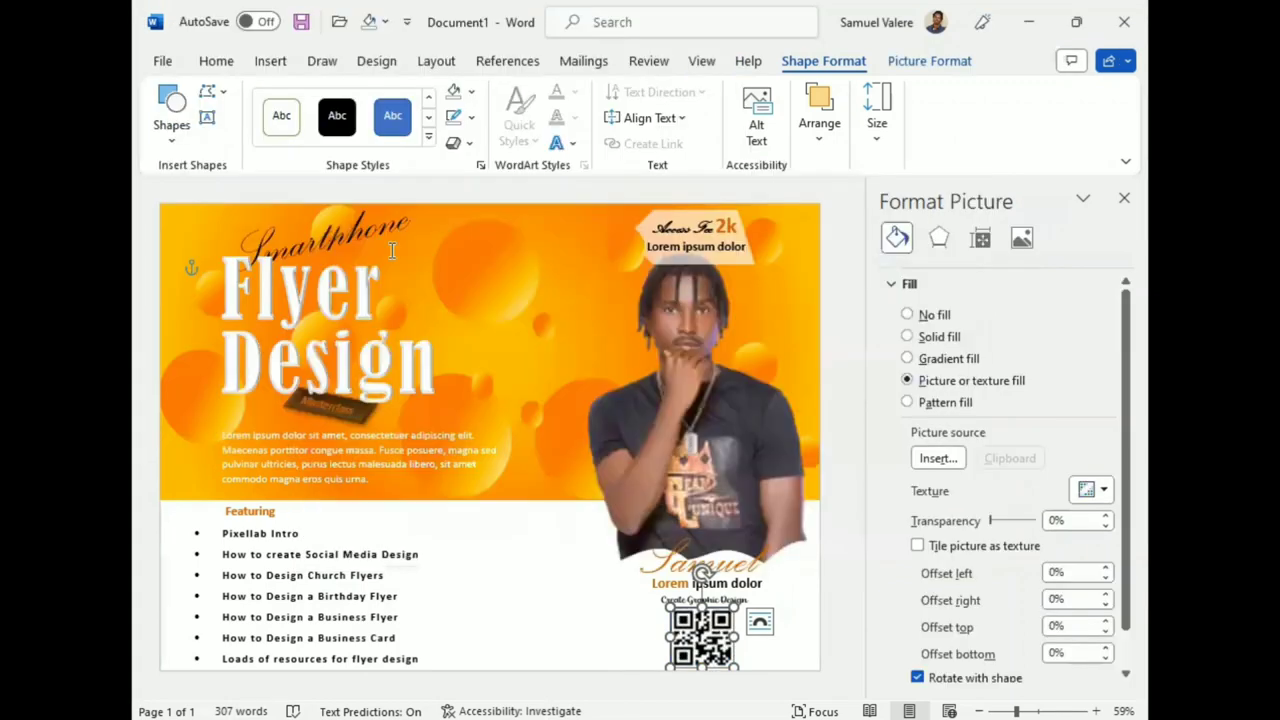
# Set the QR square's outline weight, trying several thicknesses.
pyautogui.click(472, 117)
pyautogui.moveTo(609, 458)
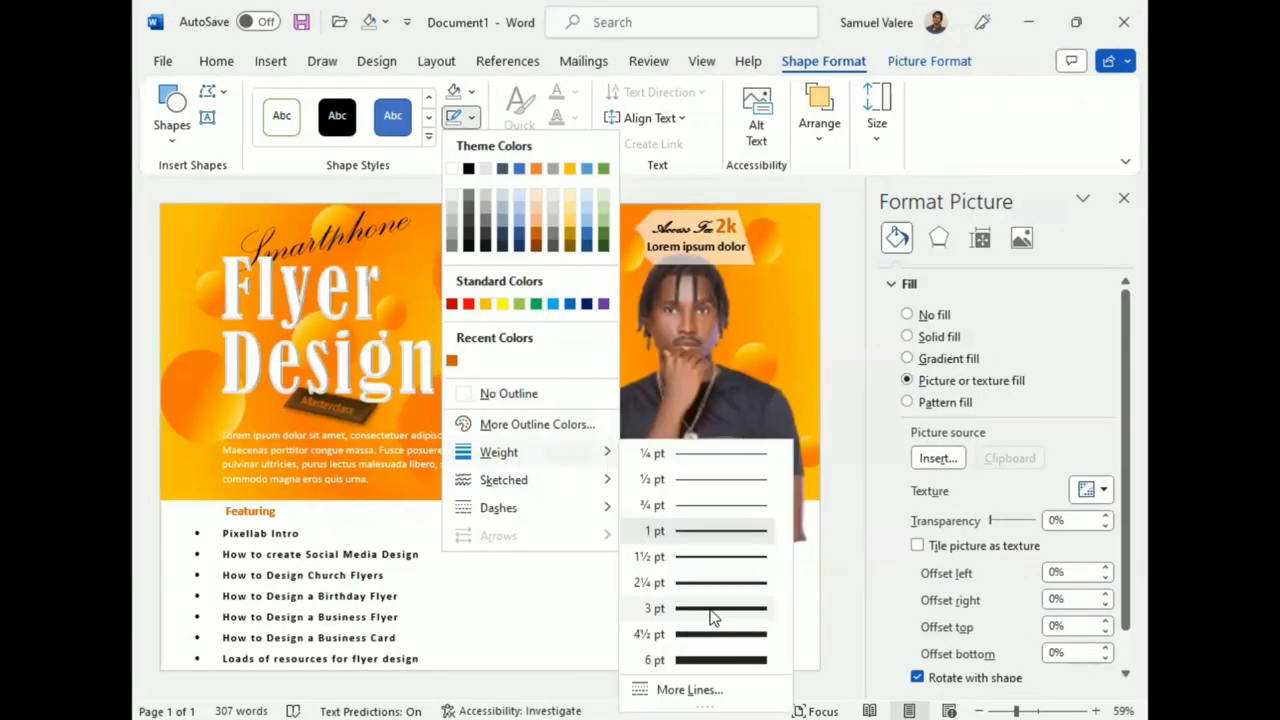
pyautogui.click(709, 612)
pyautogui.click(472, 117)
pyautogui.click(700, 600)
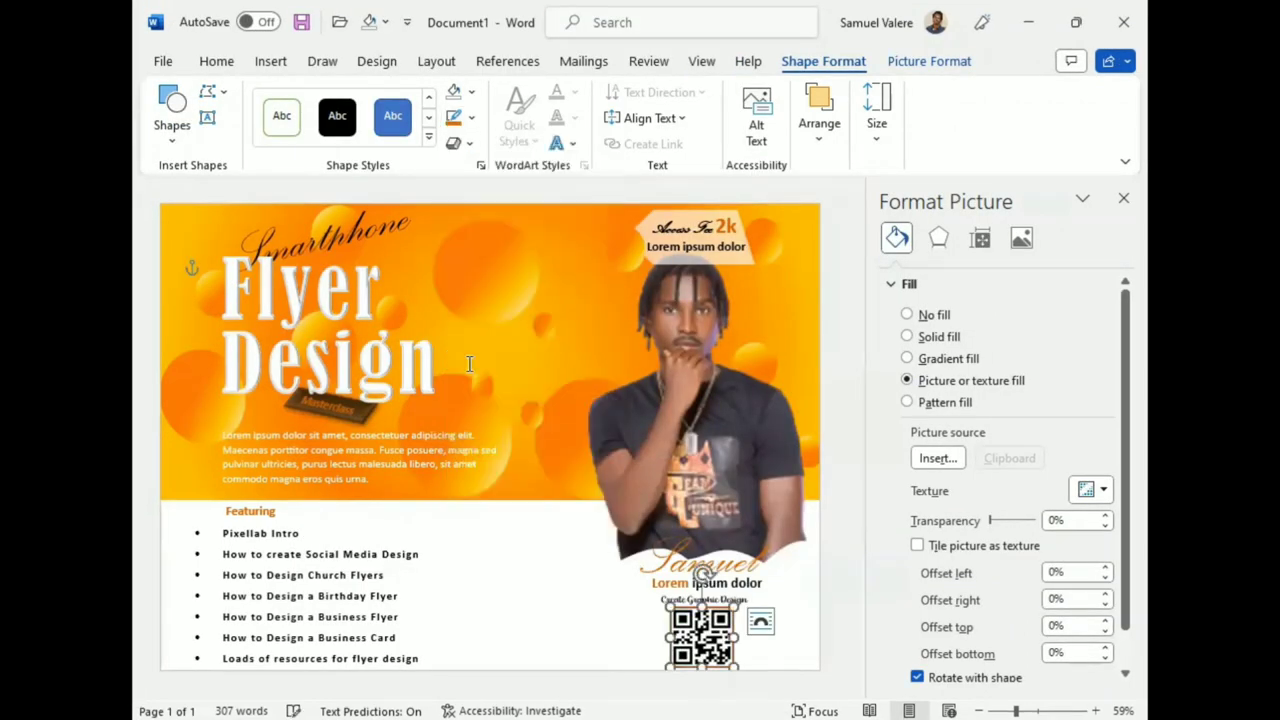
pyautogui.click(472, 117)
pyautogui.moveTo(608, 452)
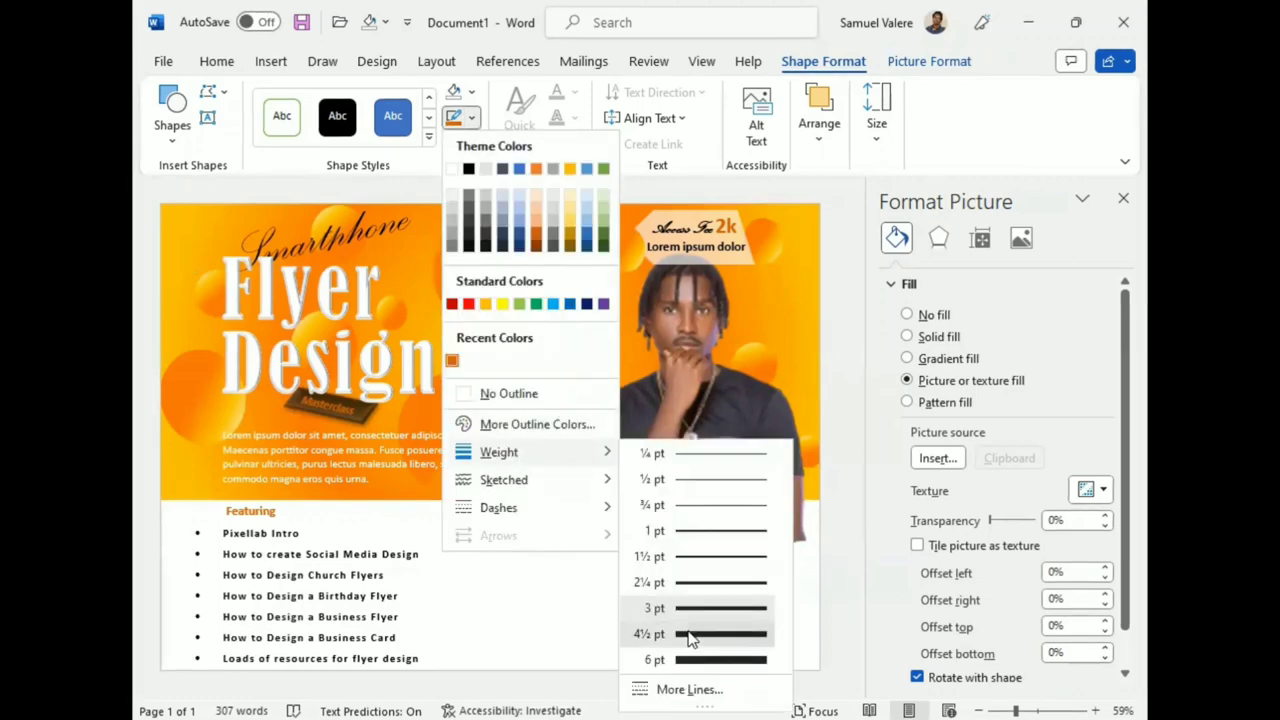
pyautogui.click(705, 590)
pyautogui.click(471, 117)
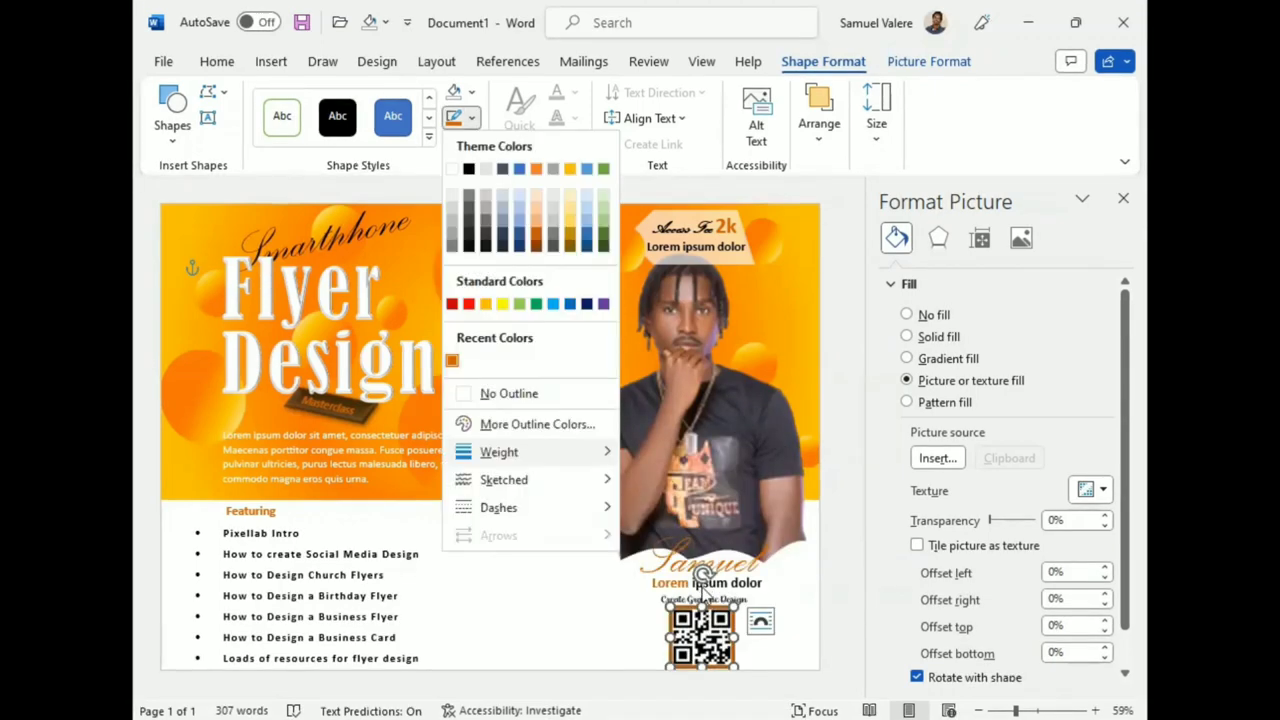
pyautogui.click(760, 603)
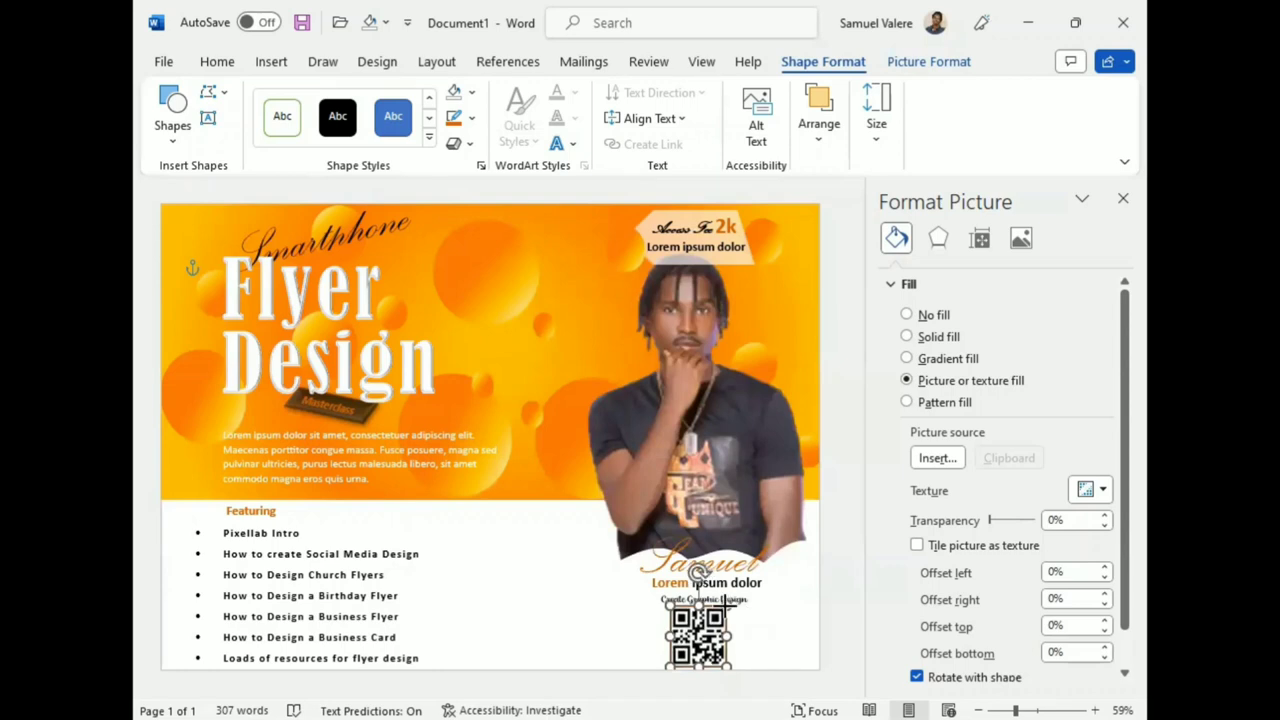